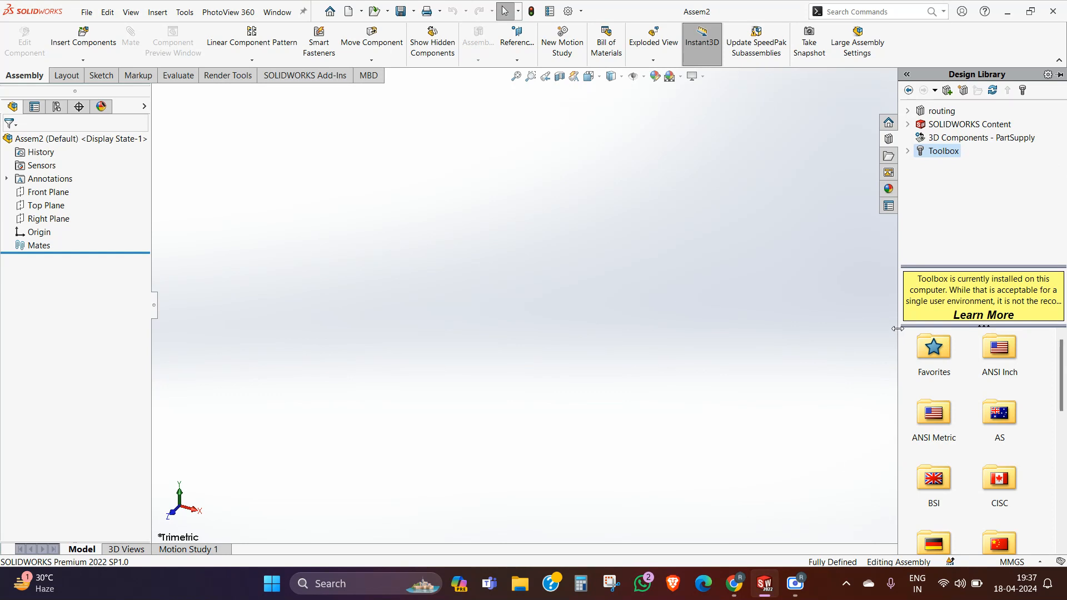
Step: Widen the Design Library pane and browse the Toolbox to the SKF ball bearings
{"action": "left_click_drag", "start_coordinate": [896, 329], "coordinate": [853, 329]}
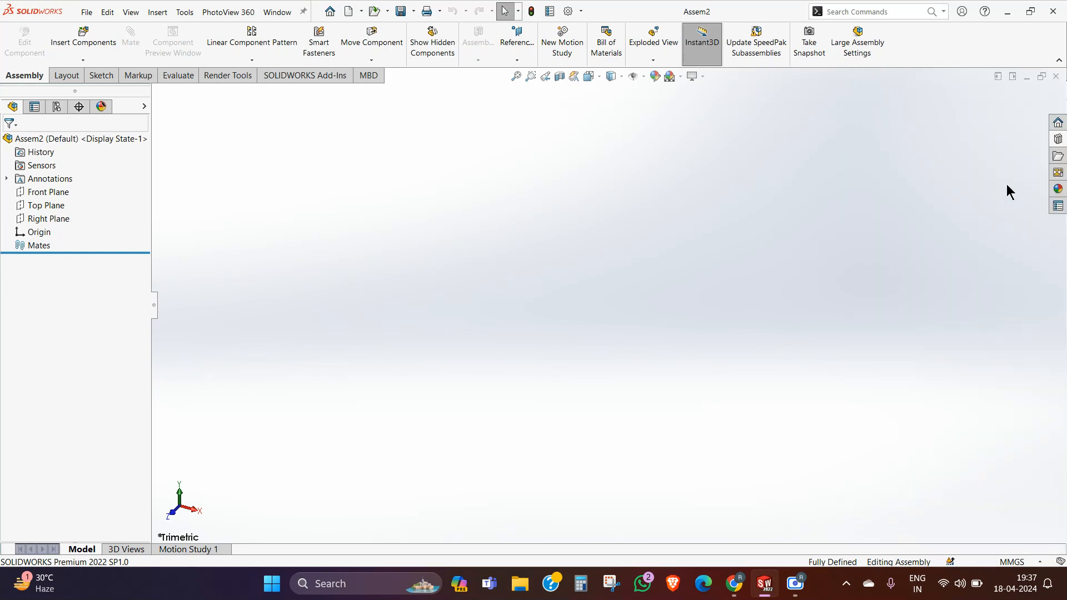
{"action": "left_click", "coordinate": [1058, 140]}
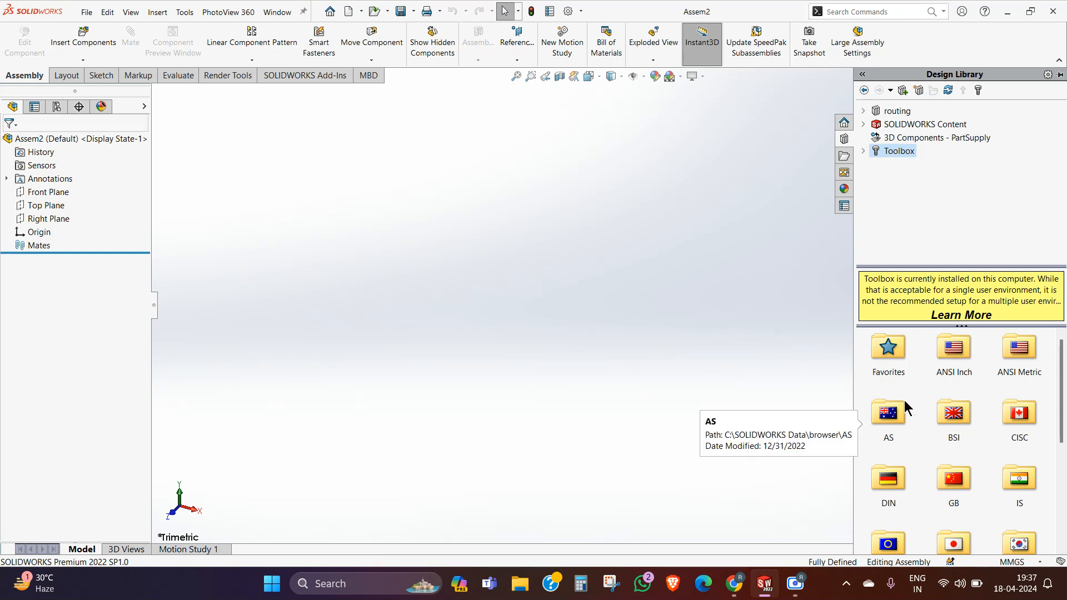
{"action": "scroll", "coordinate": [1008, 461], "scroll_direction": "down", "scroll_amount": 10}
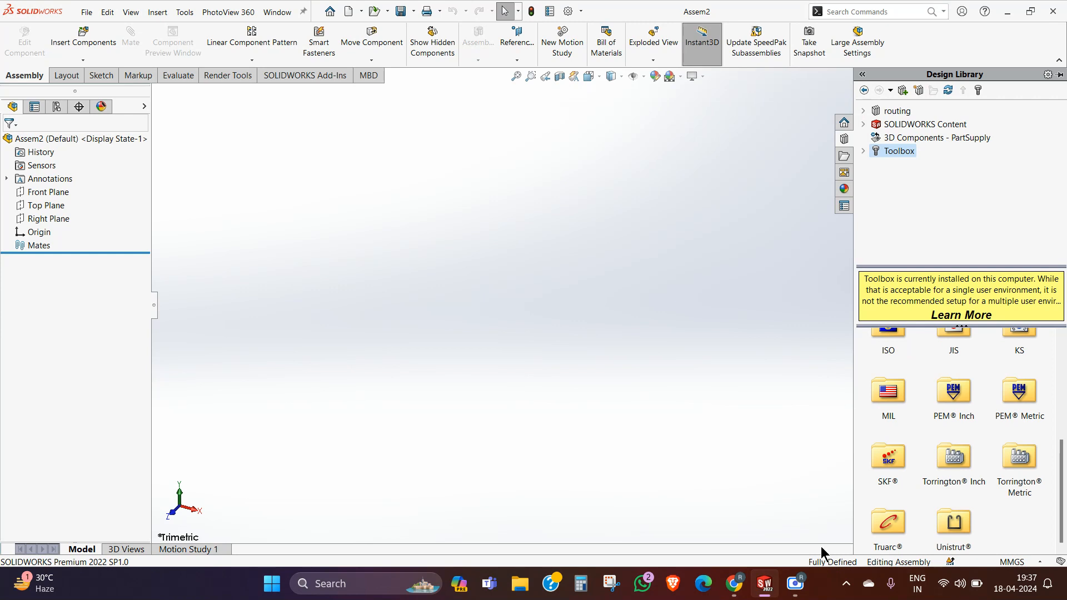
{"action": "double_click", "coordinate": [886, 457]}
{"action": "double_click", "coordinate": [885, 356]}
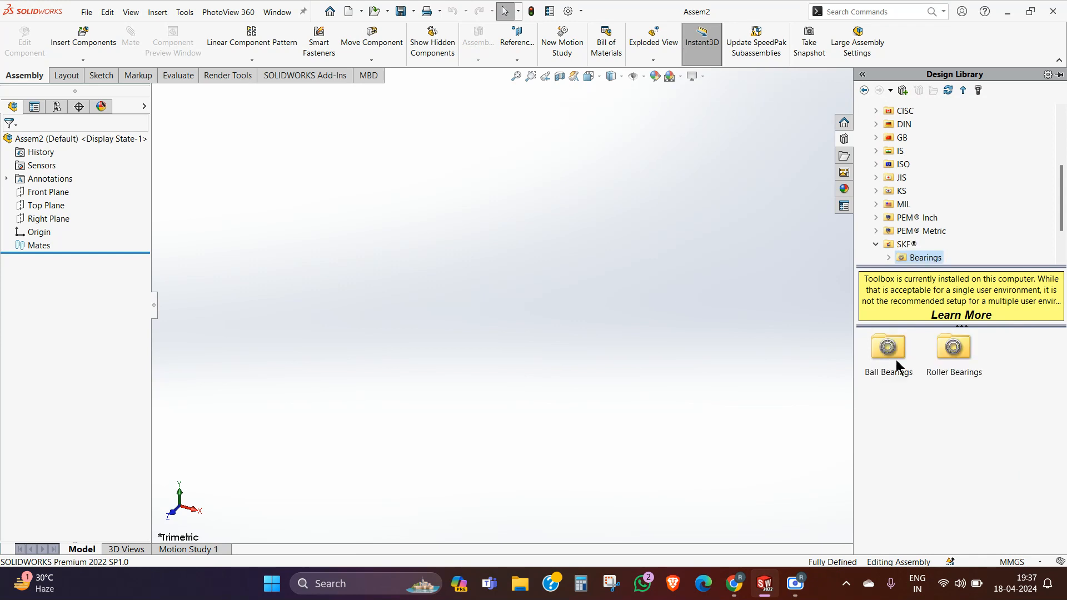
{"action": "double_click", "coordinate": [881, 349]}
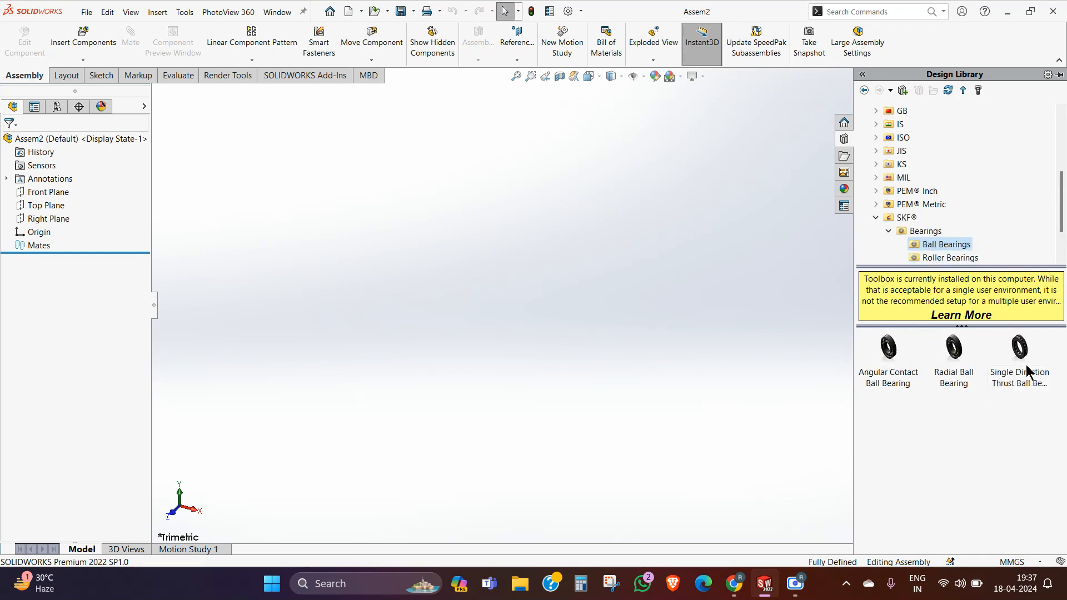
Step: Collapse the SKF folder and browse the IS standard to the external retaining rings
{"action": "left_click", "coordinate": [876, 217]}
{"action": "scroll", "coordinate": [900, 205], "scroll_direction": "up", "scroll_amount": 2}
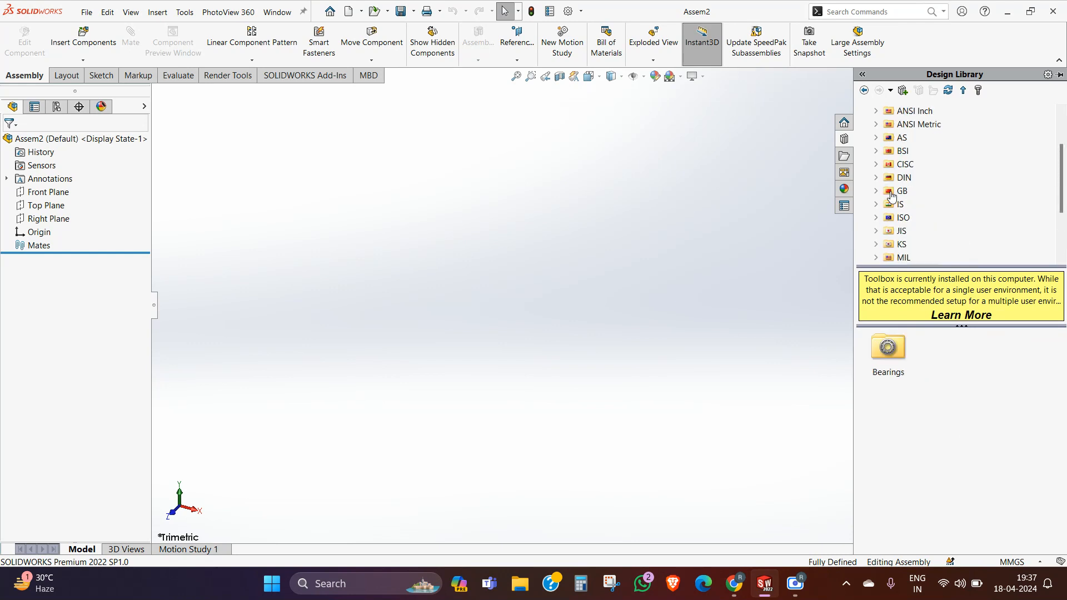
{"action": "left_click", "coordinate": [901, 203]}
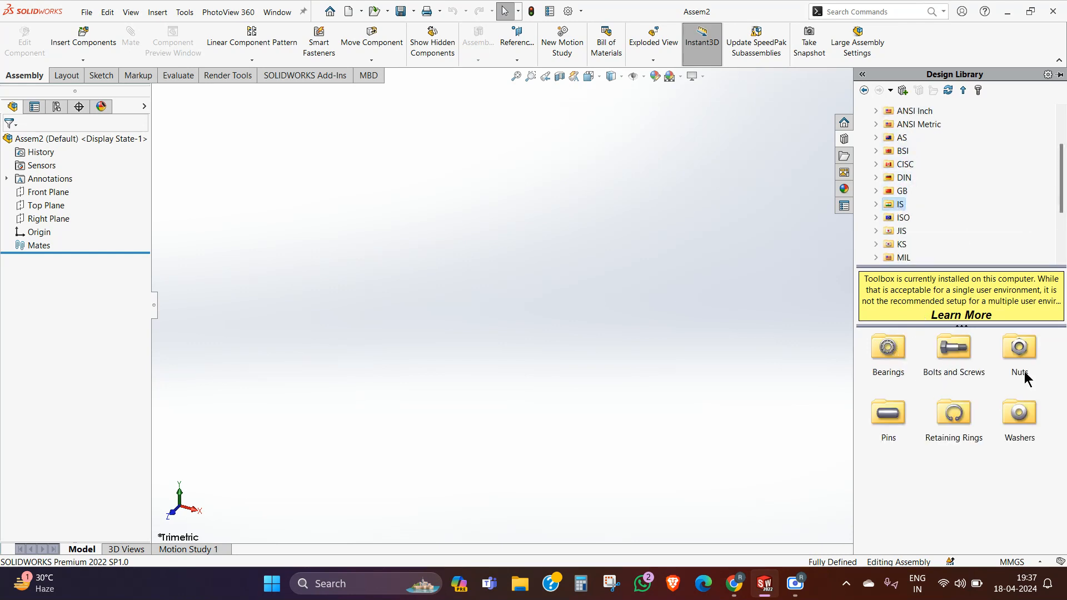
{"action": "double_click", "coordinate": [953, 416]}
{"action": "double_click", "coordinate": [892, 349]}
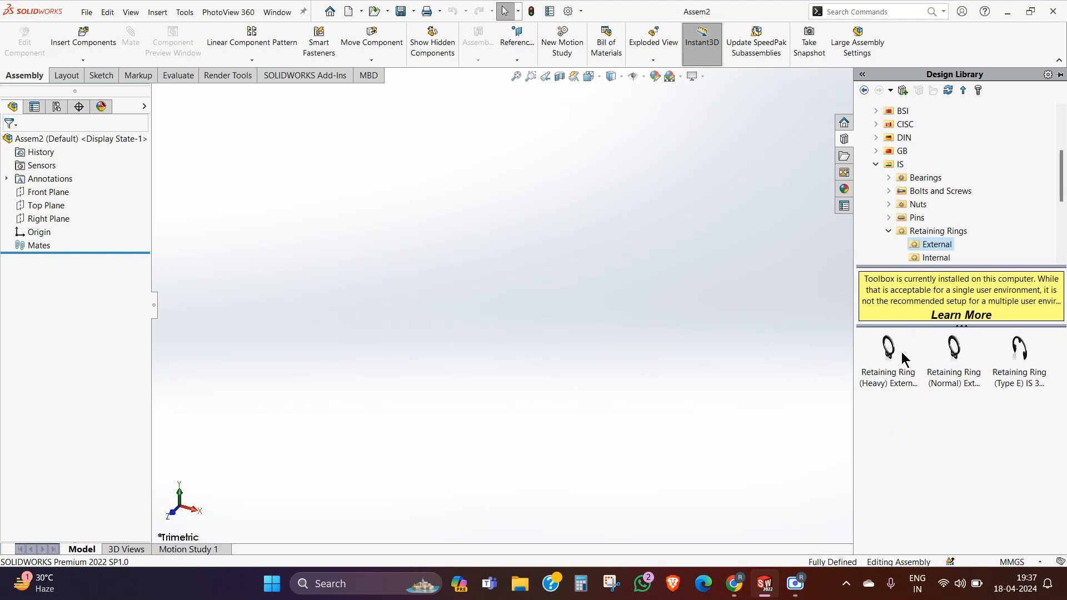
Step: Browse the plain washers of the IS standard and collapse the IS folder
{"action": "double_click", "coordinate": [899, 231]}
{"action": "left_click", "coordinate": [925, 247]}
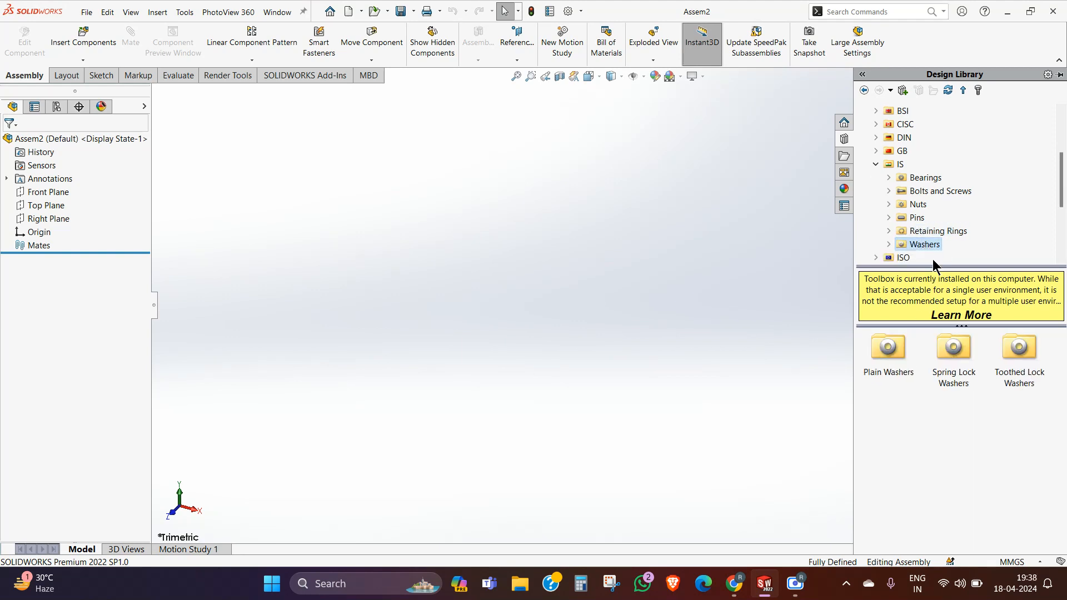
{"action": "double_click", "coordinate": [882, 347]}
{"action": "left_click", "coordinate": [894, 345]}
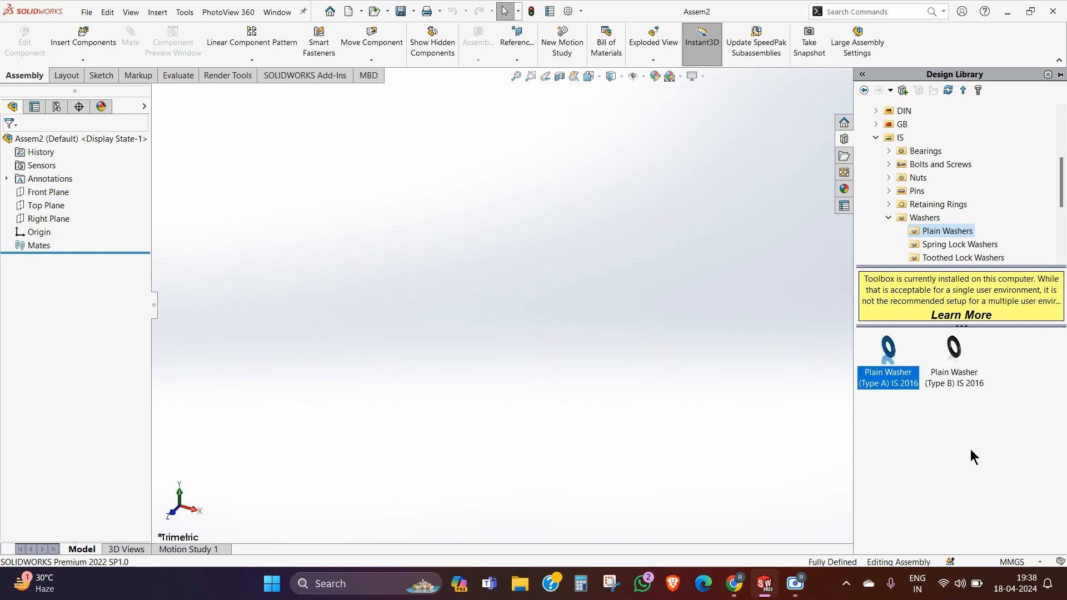
{"action": "left_click", "coordinate": [899, 427]}
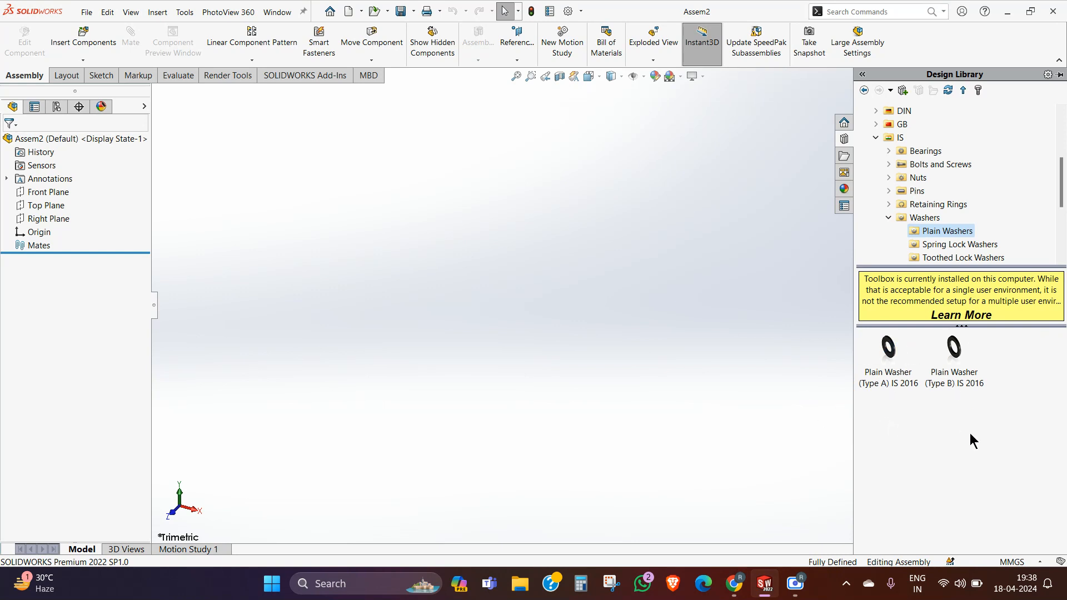
{"action": "left_click", "coordinate": [888, 217]}
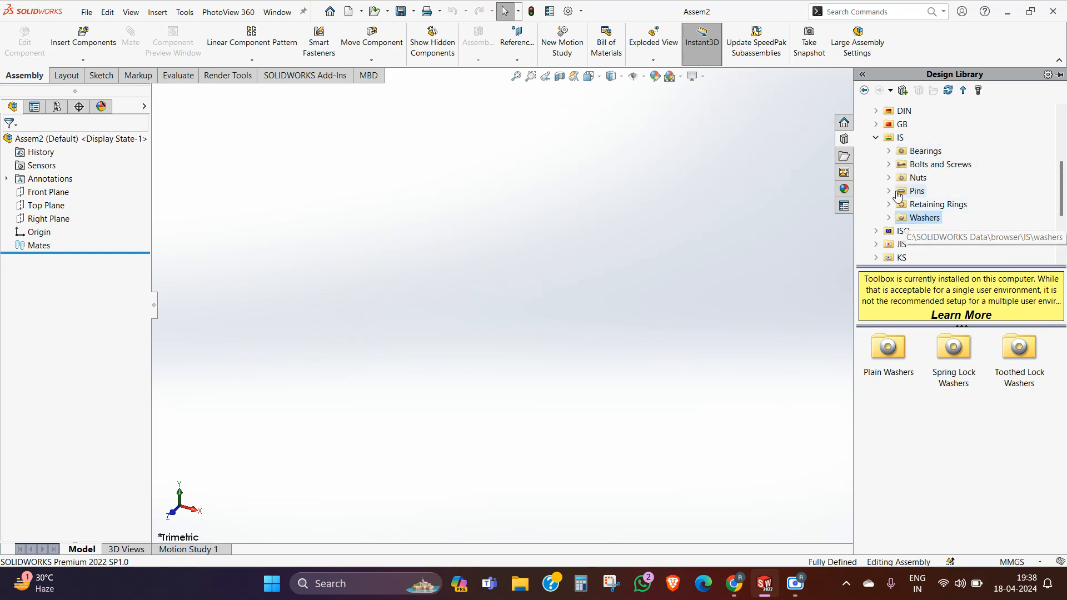
{"action": "left_click", "coordinate": [875, 137]}
Step: Open the Gears folder under Power Transmission in the ANSI Metric standard of the Toolbox
{"action": "scroll", "coordinate": [961, 191], "scroll_direction": "up", "scroll_amount": 4}
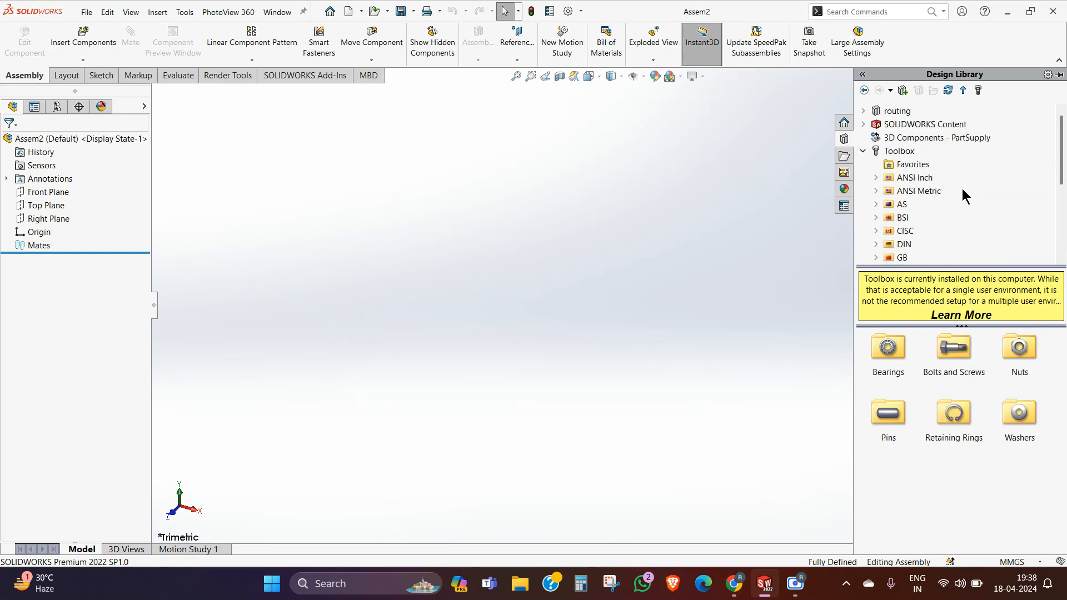
{"action": "left_click", "coordinate": [925, 198]}
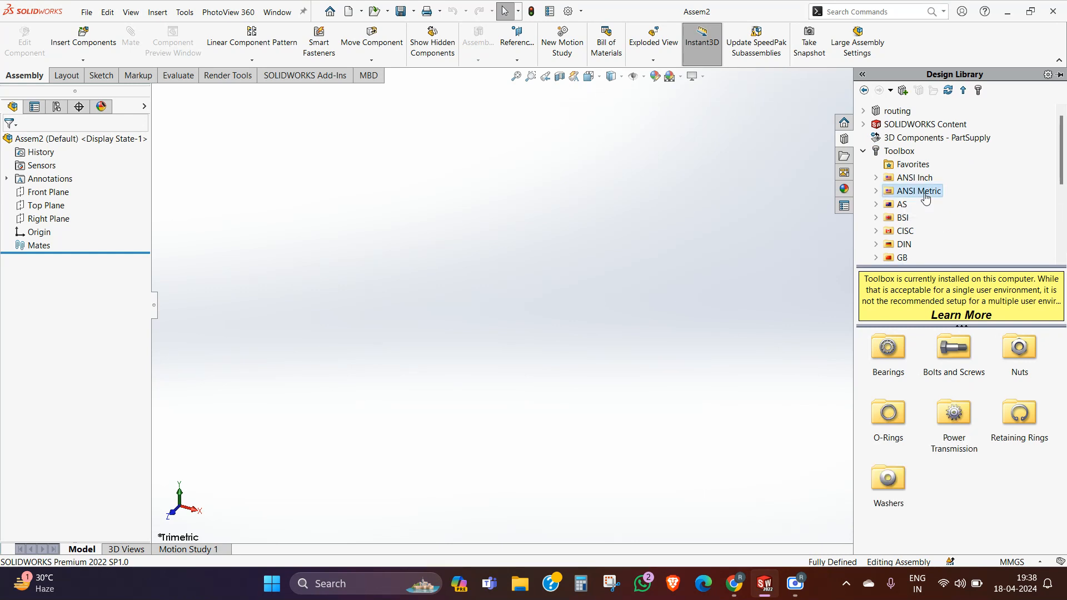
{"action": "left_click", "coordinate": [914, 178]}
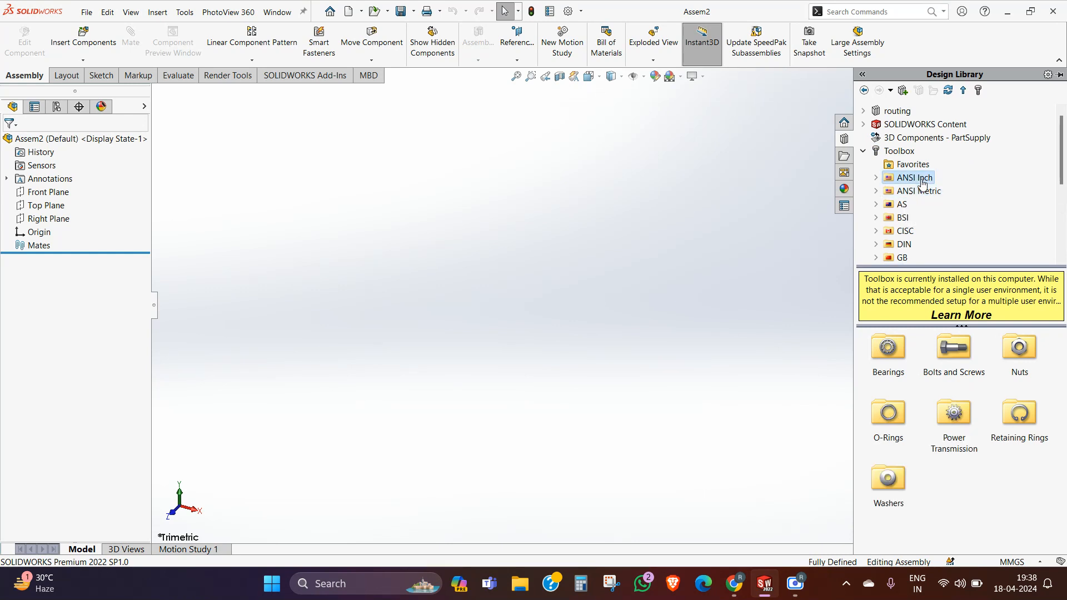
{"action": "left_click", "coordinate": [922, 195]}
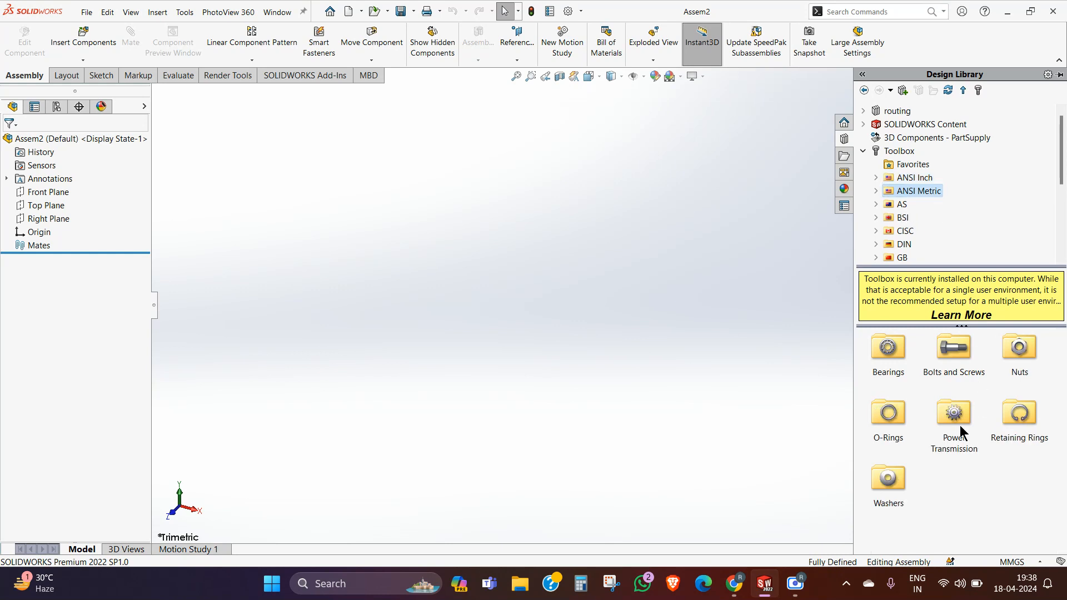
{"action": "double_click", "coordinate": [955, 412]}
{"action": "left_click", "coordinate": [899, 351]}
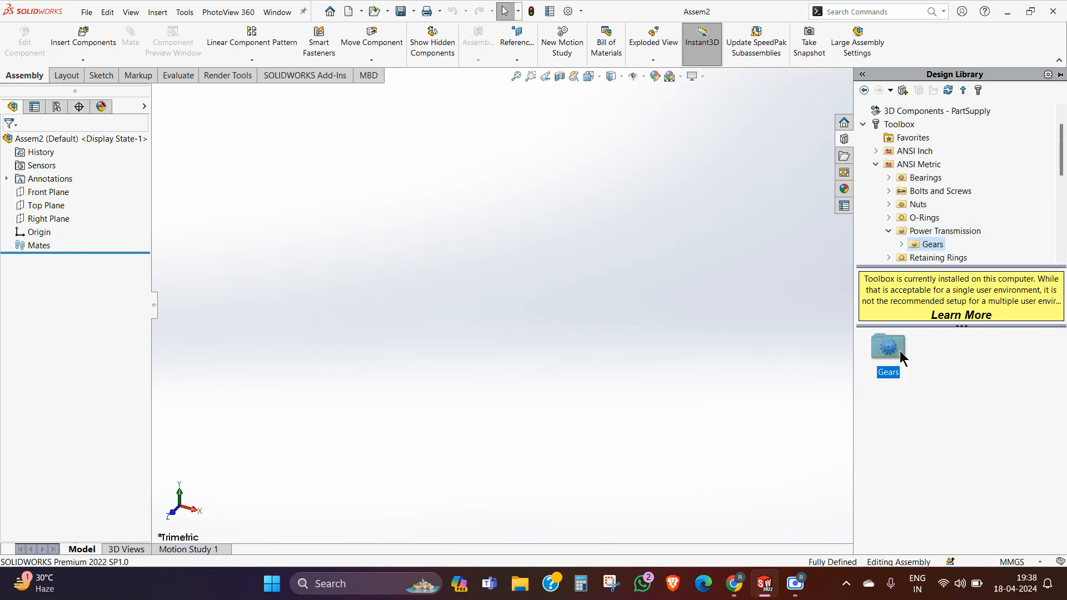
{"action": "double_click", "coordinate": [899, 351]}
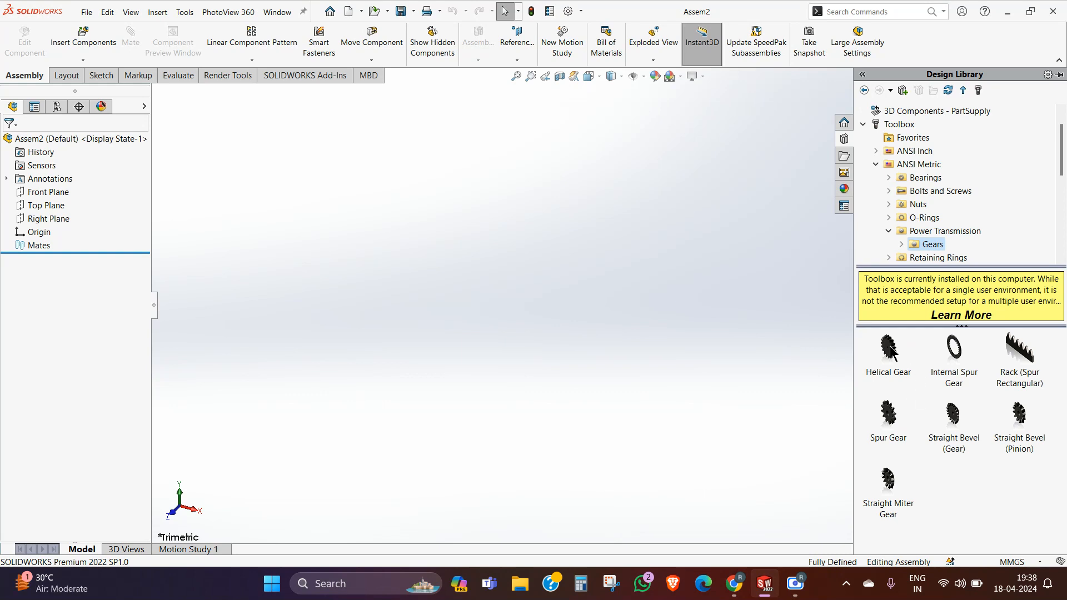
Step: Place a Helical Gear from the ANSI Metric gears into the empty assembly
{"action": "left_click", "coordinate": [889, 350]}
{"action": "left_click_drag", "start_coordinate": [888, 352], "coordinate": [765, 348]}
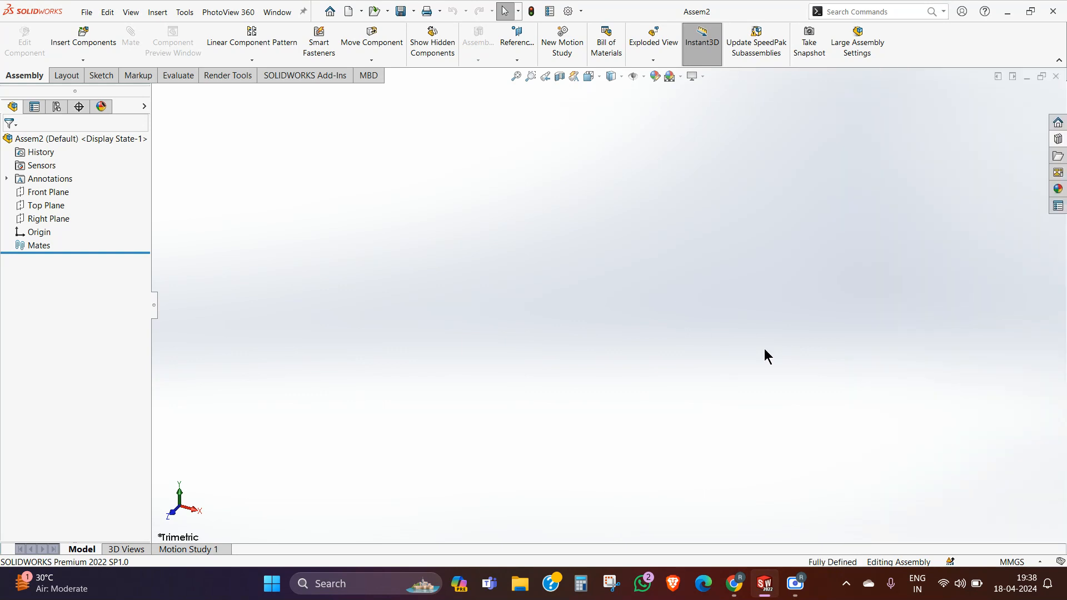
{"action": "left_click", "coordinate": [1057, 139]}
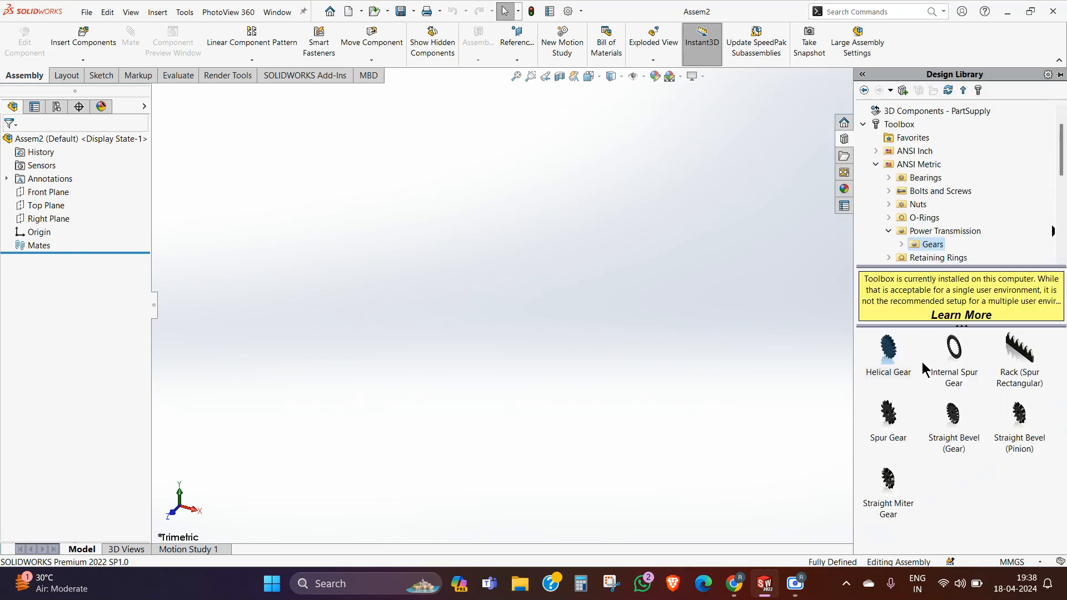
{"action": "left_click_drag", "start_coordinate": [896, 354], "coordinate": [516, 307]}
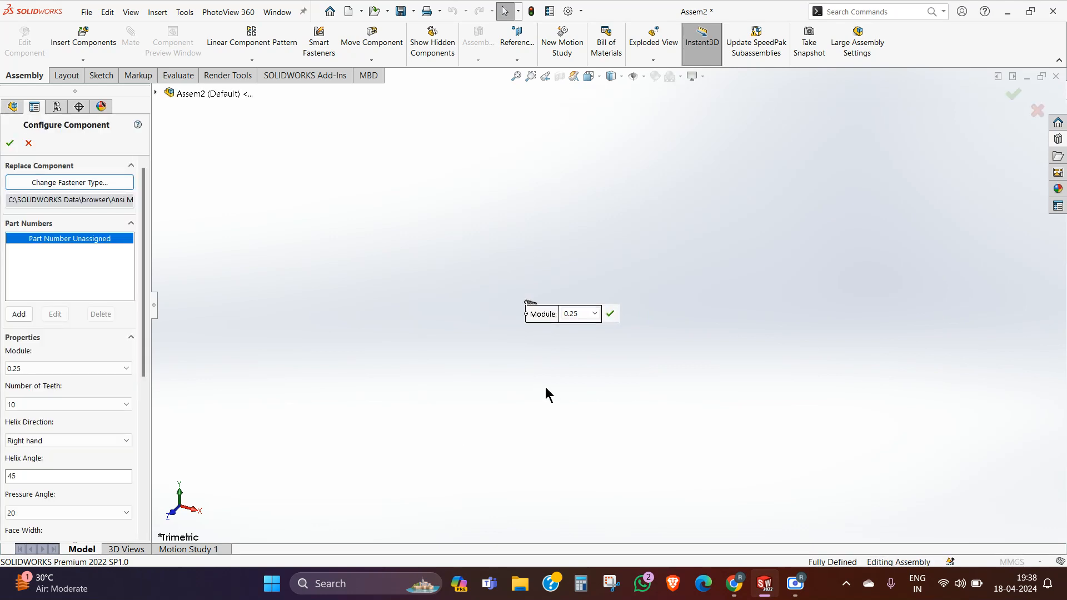
Step: Examine the helical gear up close and set its pressure angle to 14.5
{"action": "left_click_drag", "start_coordinate": [546, 326], "coordinate": [567, 276]}
{"action": "scroll", "coordinate": [544, 299], "scroll_direction": "down", "scroll_amount": 10}
{"action": "scroll", "coordinate": [551, 290], "scroll_direction": "down", "scroll_amount": 12}
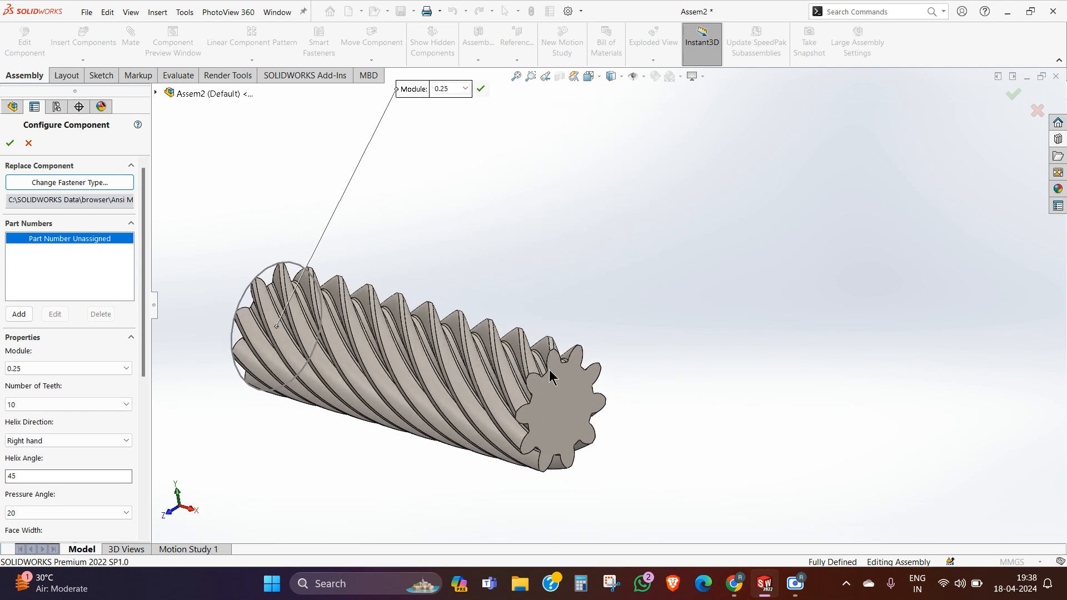
{"action": "scroll", "coordinate": [528, 351], "scroll_direction": "up", "scroll_amount": 8}
{"action": "middle_click_drag", "start_coordinate": [515, 348], "coordinate": [519, 350]}
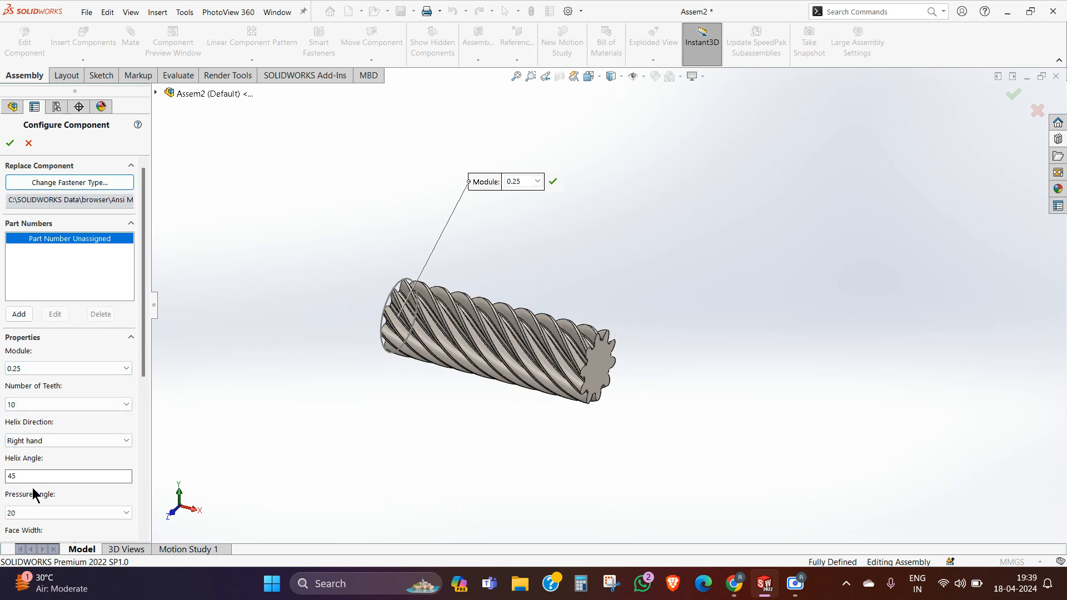
{"action": "scroll", "coordinate": [48, 515], "scroll_direction": "up", "scroll_amount": 1}
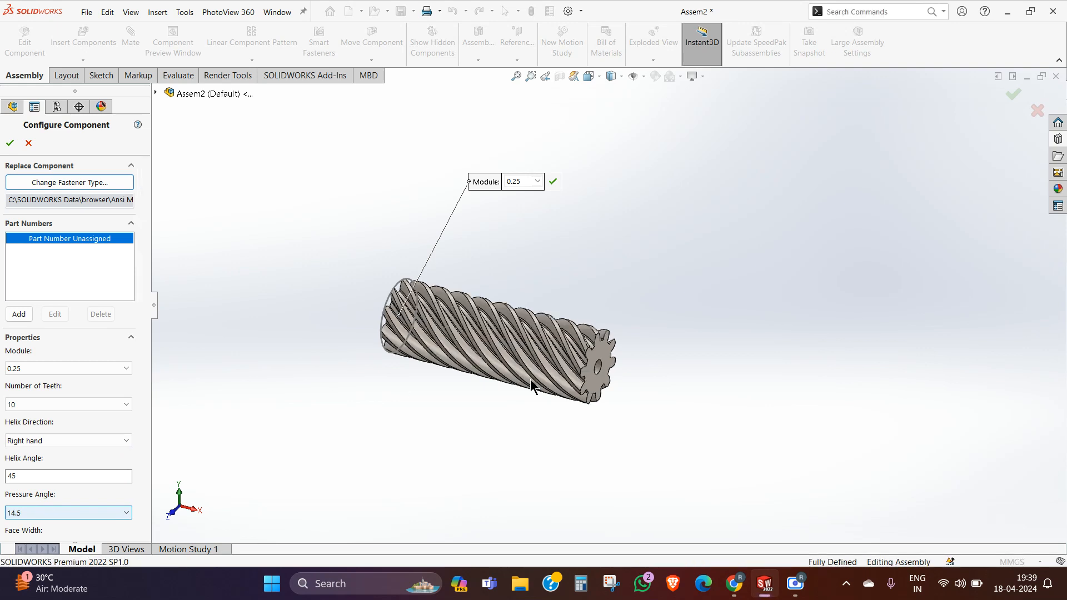
Step: Set the helical gear's face width to 0.5 after trying a face width of 2
{"action": "left_click_drag", "start_coordinate": [141, 271], "coordinate": [146, 352]}
{"action": "left_click", "coordinate": [25, 396]}
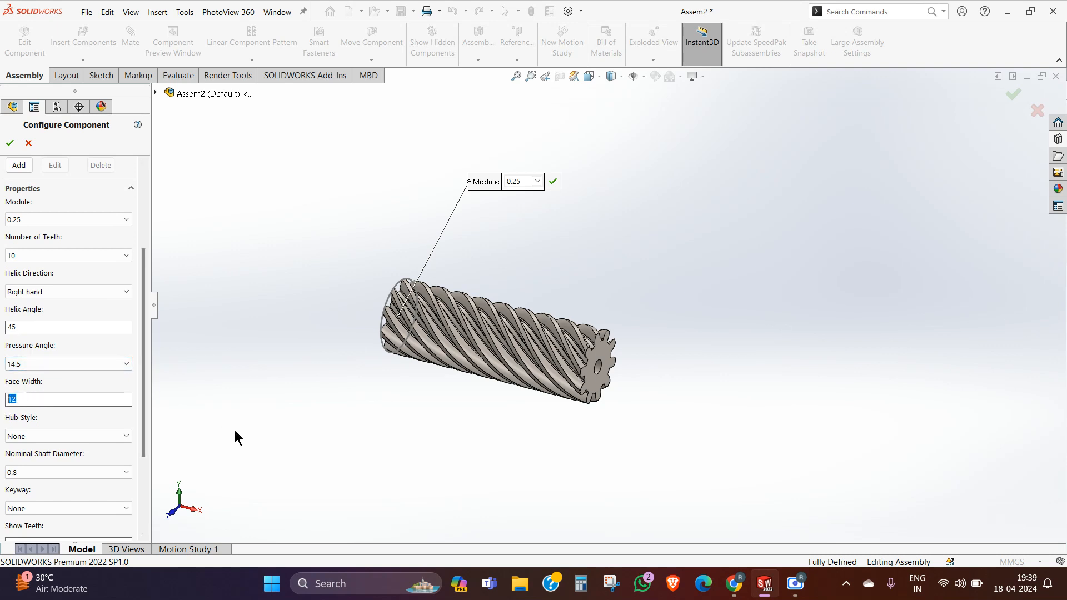
{"action": "type", "text": "2"}
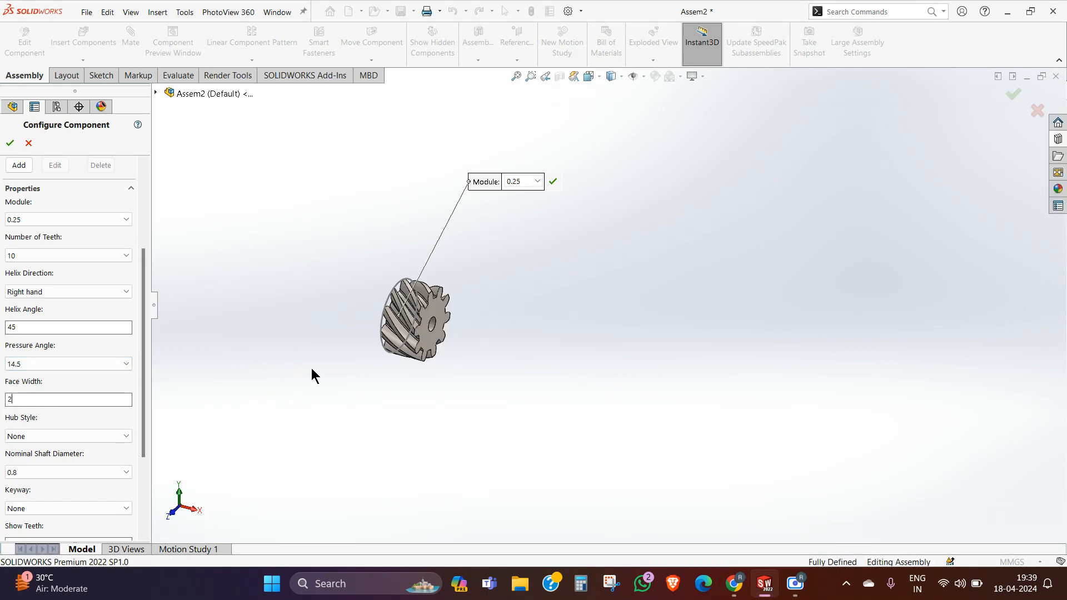
{"action": "scroll", "coordinate": [464, 305], "scroll_direction": "down", "scroll_amount": 5}
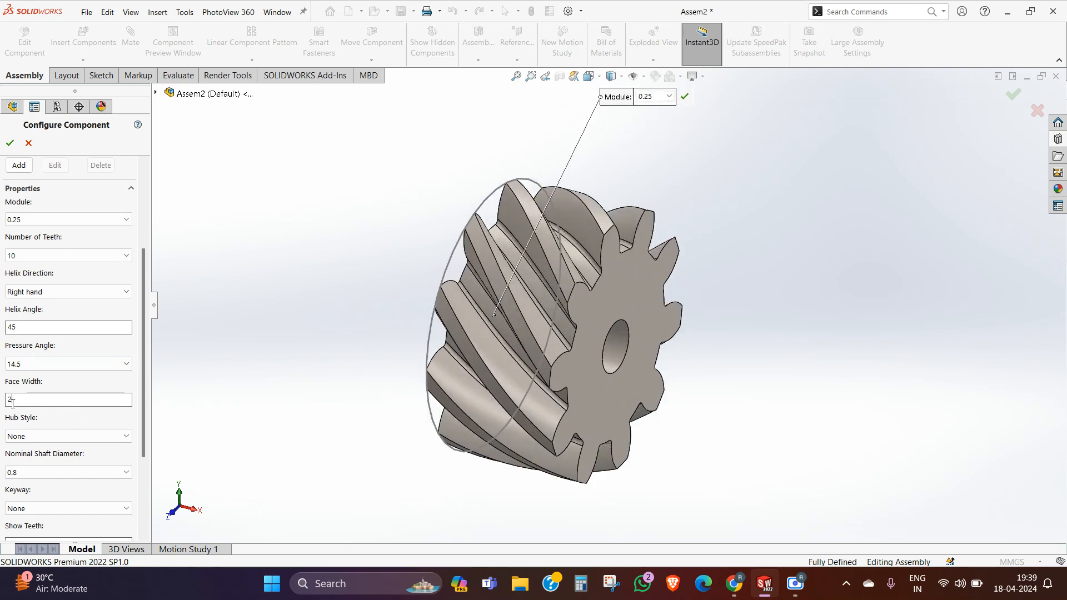
{"action": "type", "text": "0.5"}
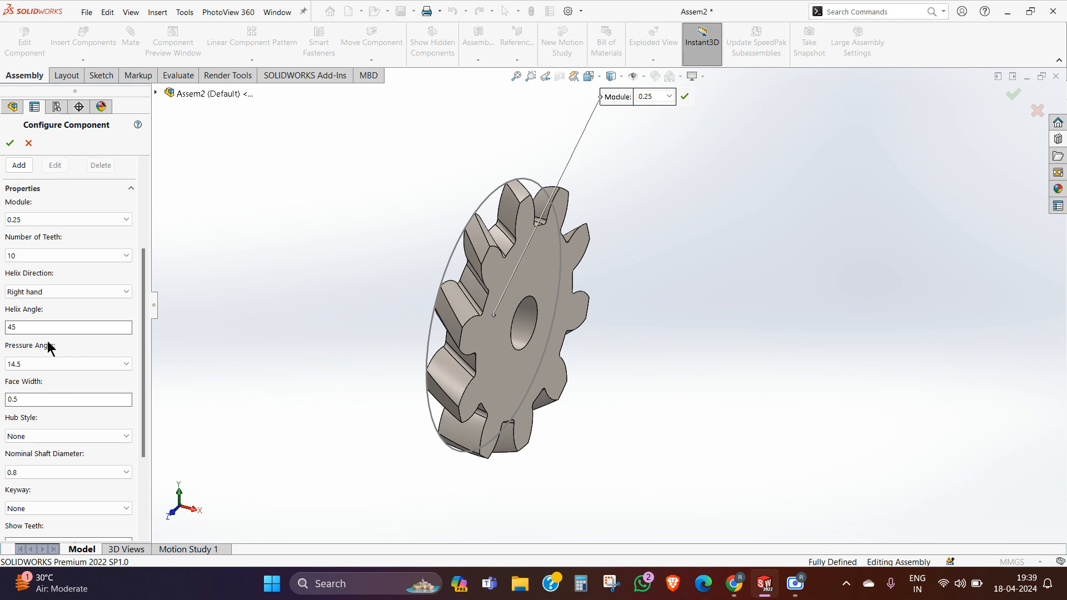
Step: Set the helical gear's pressure angle to 20 and inspect the tooth profile
{"action": "left_click", "coordinate": [41, 363]}
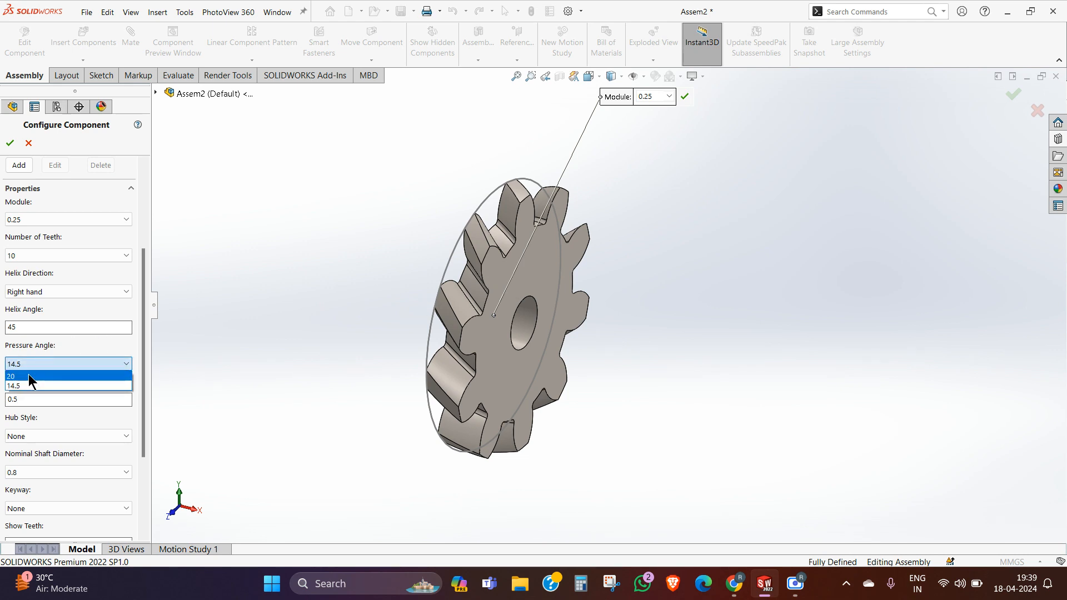
{"action": "left_click", "coordinate": [29, 376]}
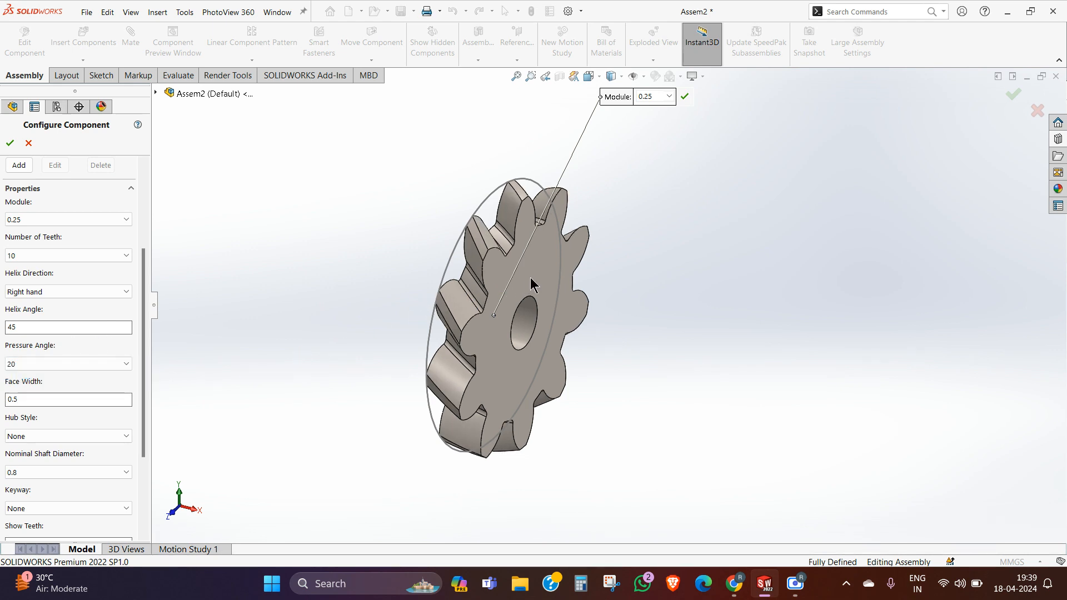
{"action": "scroll", "coordinate": [475, 259], "scroll_direction": "down", "scroll_amount": 3}
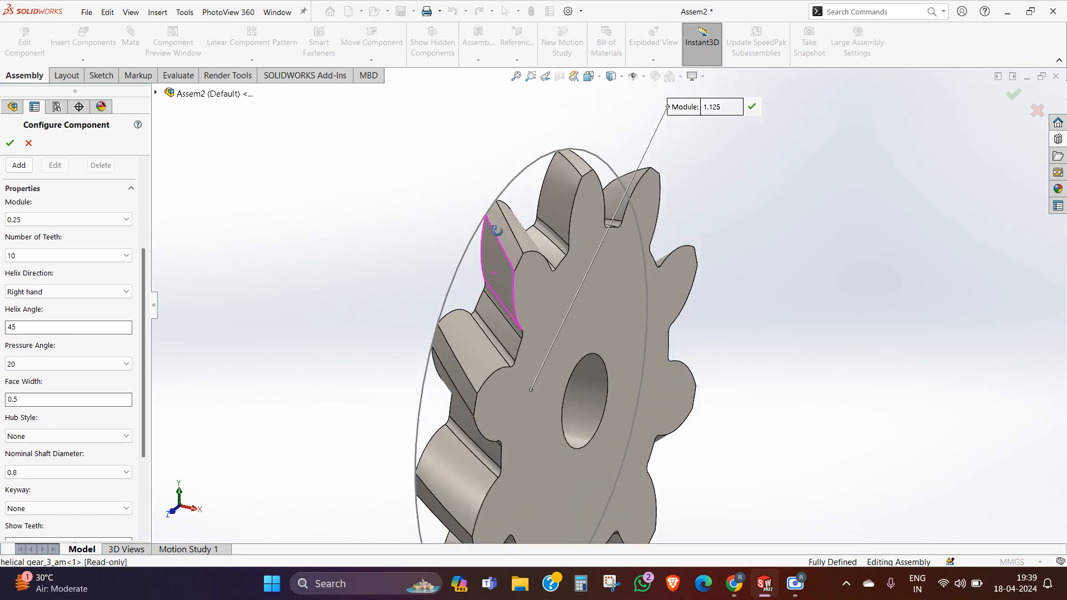
{"action": "middle_click_drag", "start_coordinate": [494, 224], "coordinate": [524, 261]}
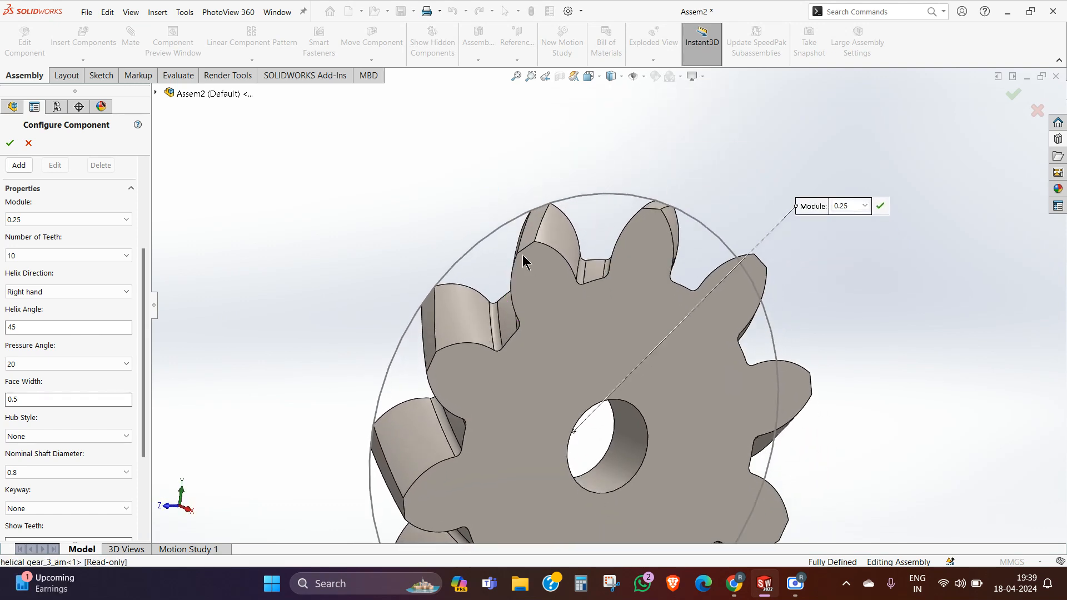
Step: Set the helical gear's helix angle to 20 and inspect the slant of the teeth
{"action": "left_click", "coordinate": [30, 328]}
{"action": "middle_click_drag", "start_coordinate": [483, 378], "coordinate": [469, 345]}
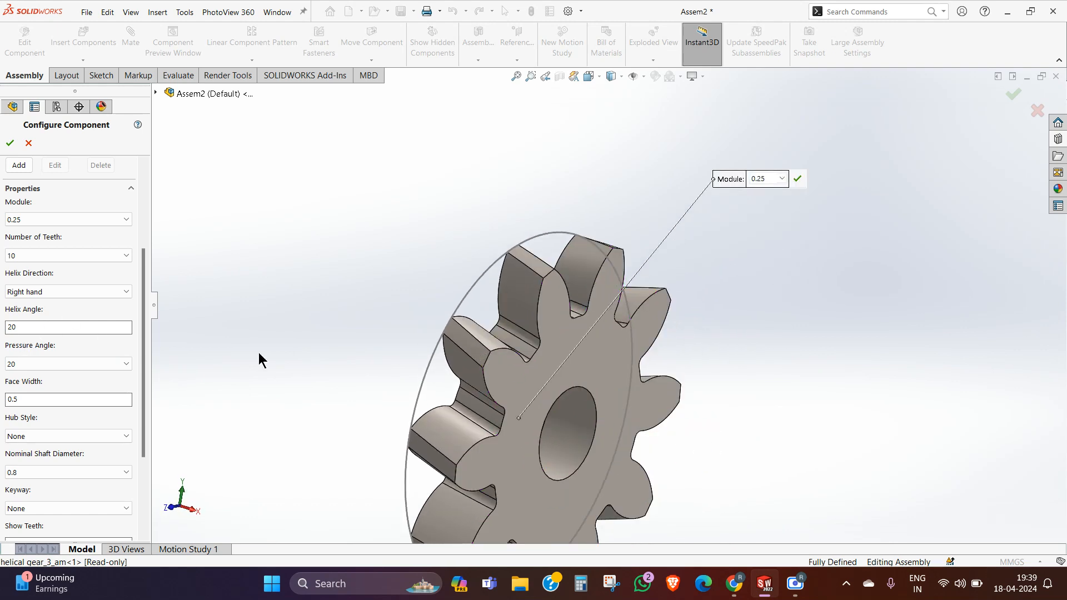
{"action": "middle_click_drag", "start_coordinate": [512, 381], "coordinate": [493, 340]}
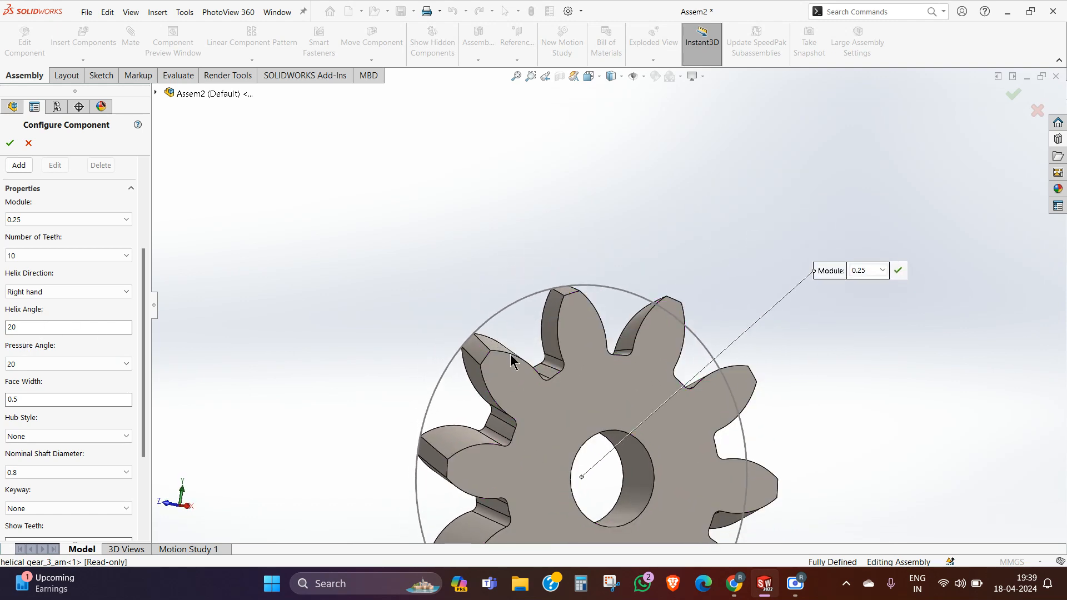
Step: Zoom in on a tooth of the helical gear, and discard the gear by cancelling its configuration
{"action": "scroll", "coordinate": [528, 358], "scroll_direction": "down", "scroll_amount": 5}
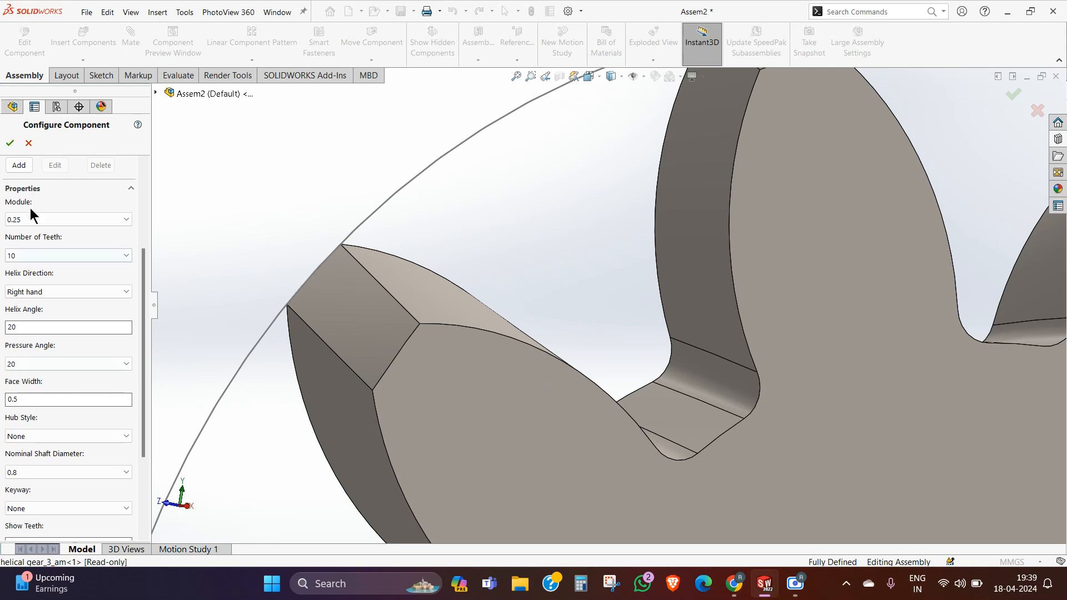
{"action": "left_click", "coordinate": [29, 144]}
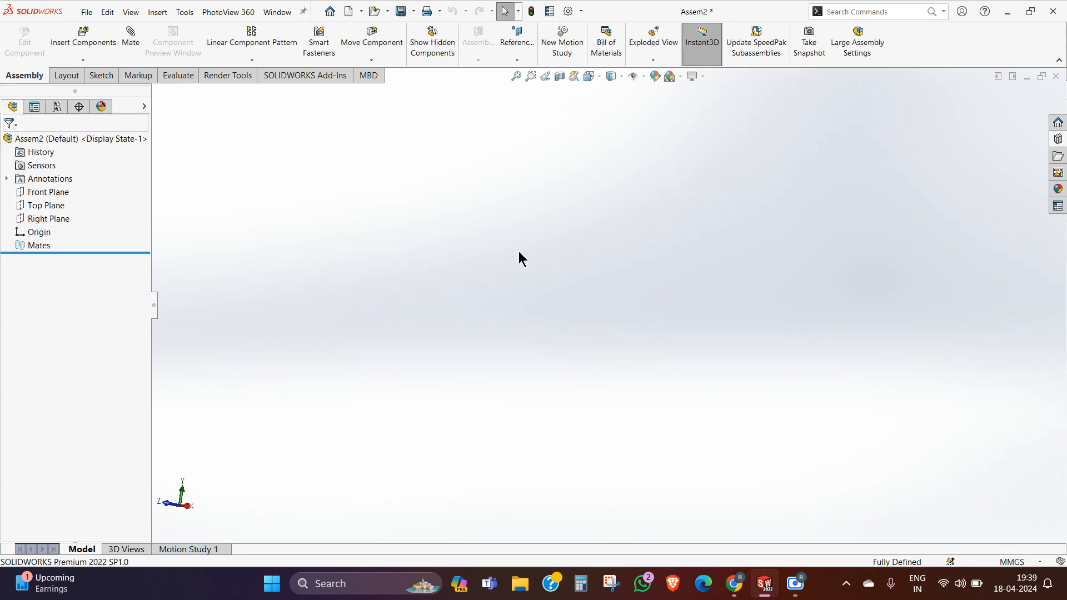
Step: Insert one spur gear from the ANSI Metric power transmission gears, accepting its default configuration
{"action": "left_click", "coordinate": [1057, 139]}
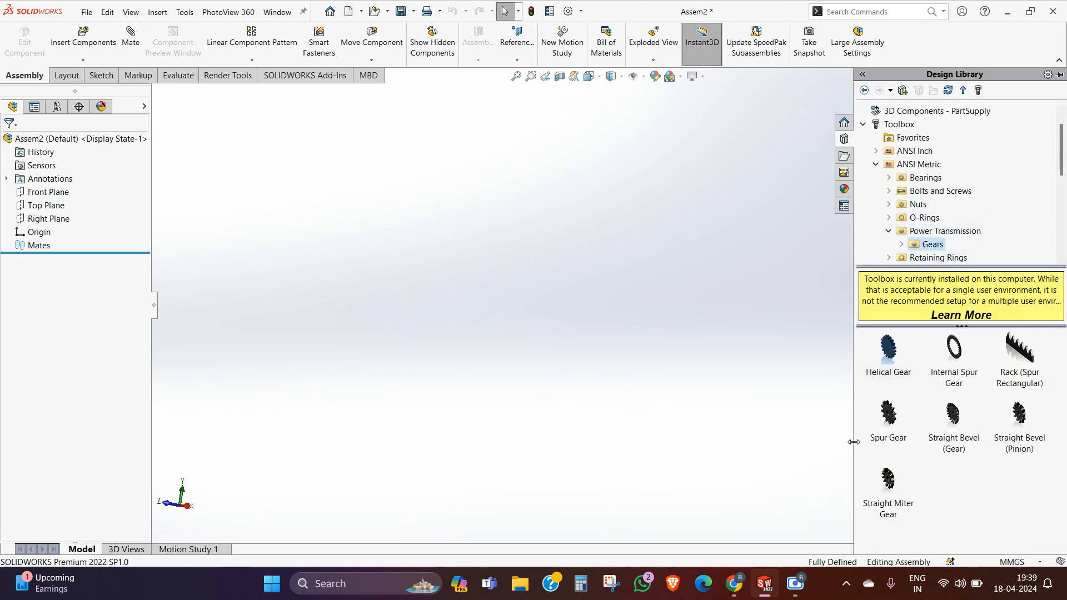
{"action": "left_click_drag", "start_coordinate": [894, 422], "coordinate": [487, 328]}
{"action": "left_click_drag", "start_coordinate": [647, 307], "coordinate": [800, 342]}
{"action": "middle_click_drag", "start_coordinate": [596, 327], "coordinate": [578, 368]}
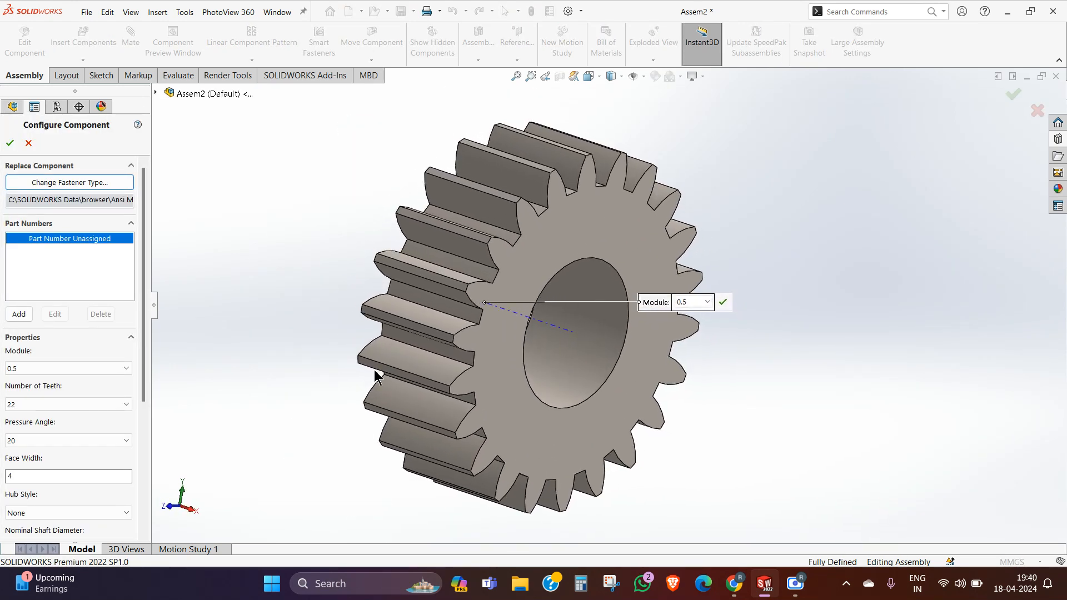
{"action": "left_click", "coordinate": [10, 142]}
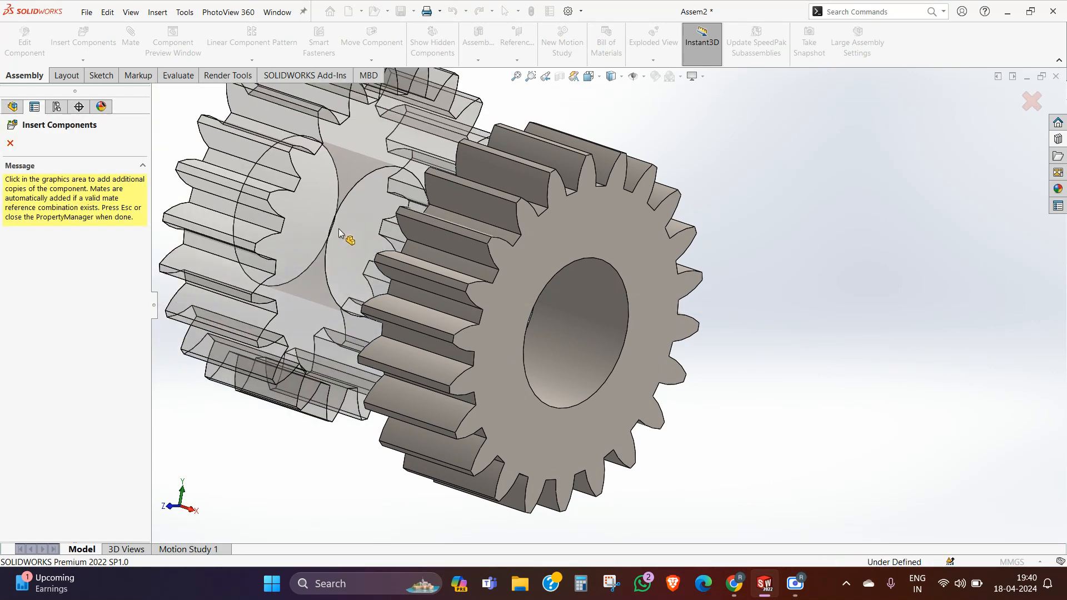
{"action": "key", "text": "Escape"}
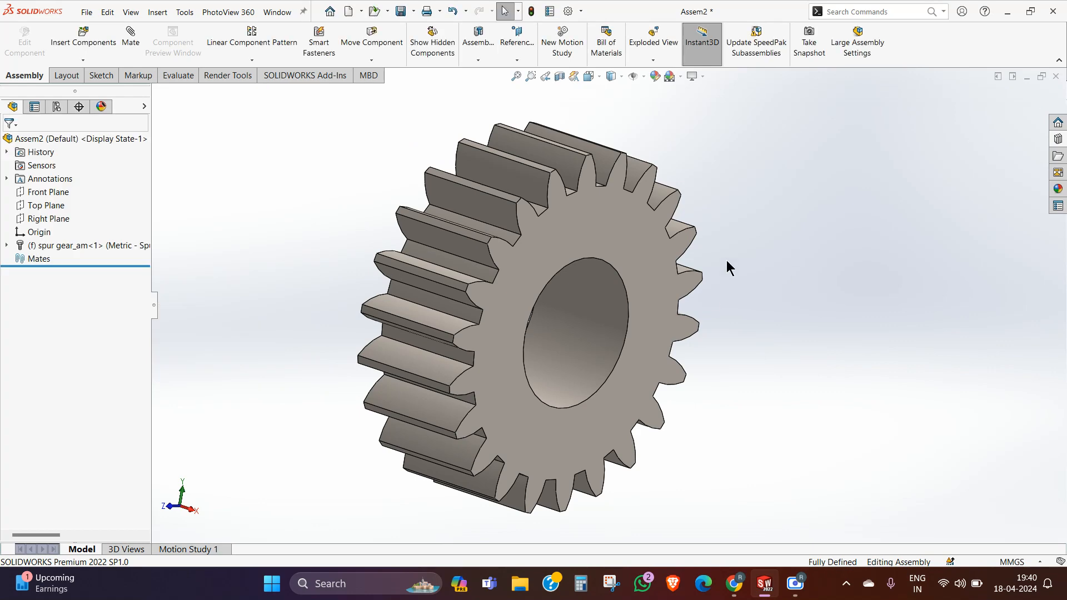
Step: Place a second copy of the spur gear beside the first one
{"action": "middle_click_drag", "start_coordinate": [726, 260], "coordinate": [667, 269]}
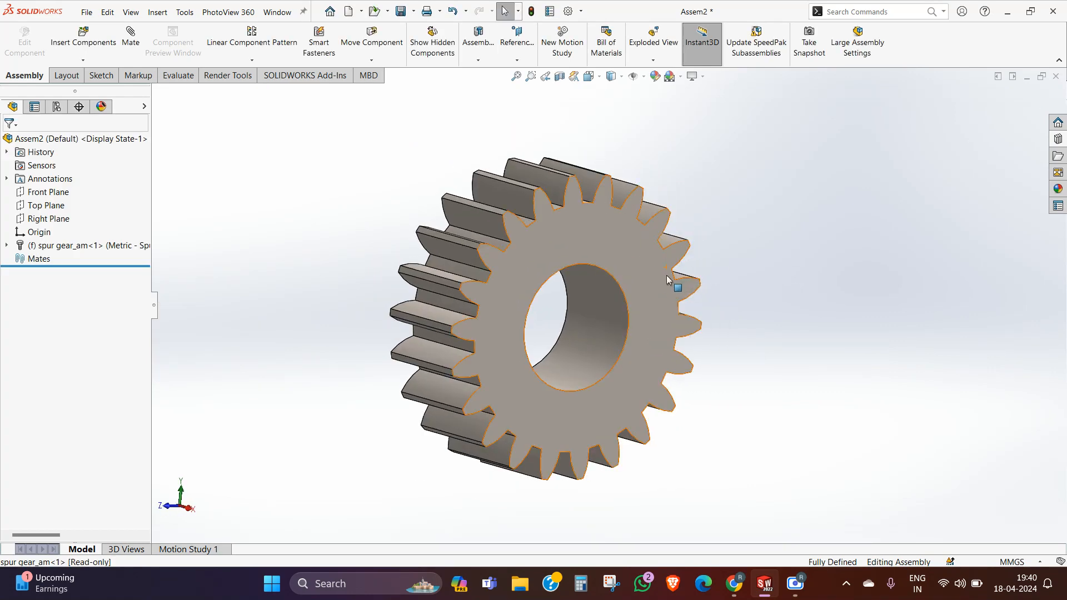
{"action": "left_click_drag", "start_coordinate": [667, 269], "coordinate": [763, 510], "text": "ctrl"}
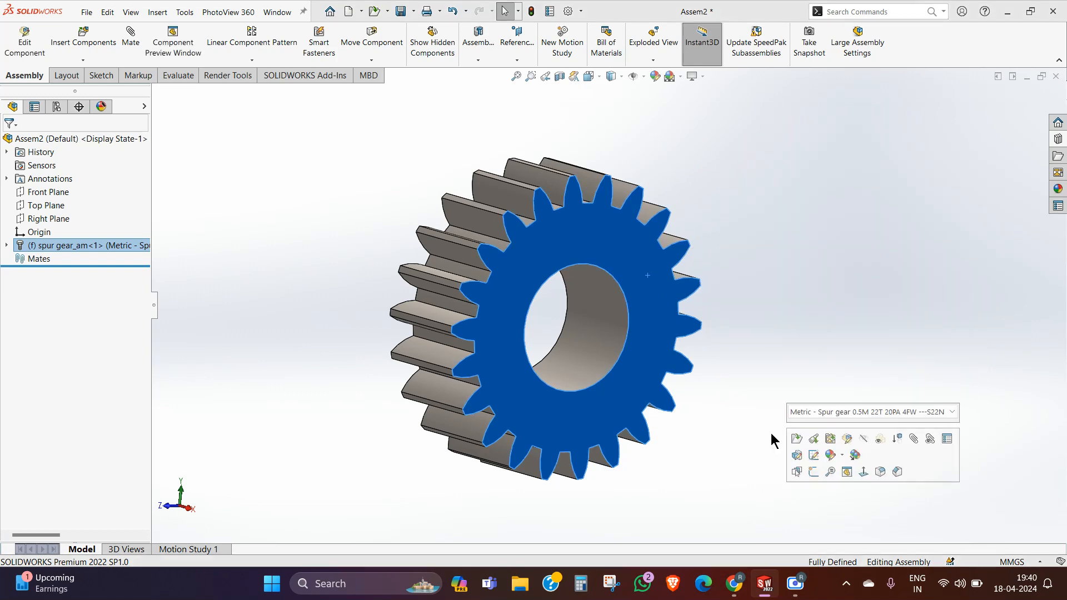
{"action": "left_click_drag", "start_coordinate": [659, 341], "coordinate": [942, 309], "text": "ctrl"}
{"action": "left_click", "coordinate": [739, 466]}
{"action": "scroll", "coordinate": [739, 466], "scroll_direction": "up", "scroll_amount": 2}
{"action": "middle_click_drag", "start_coordinate": [722, 413], "coordinate": [740, 429]}
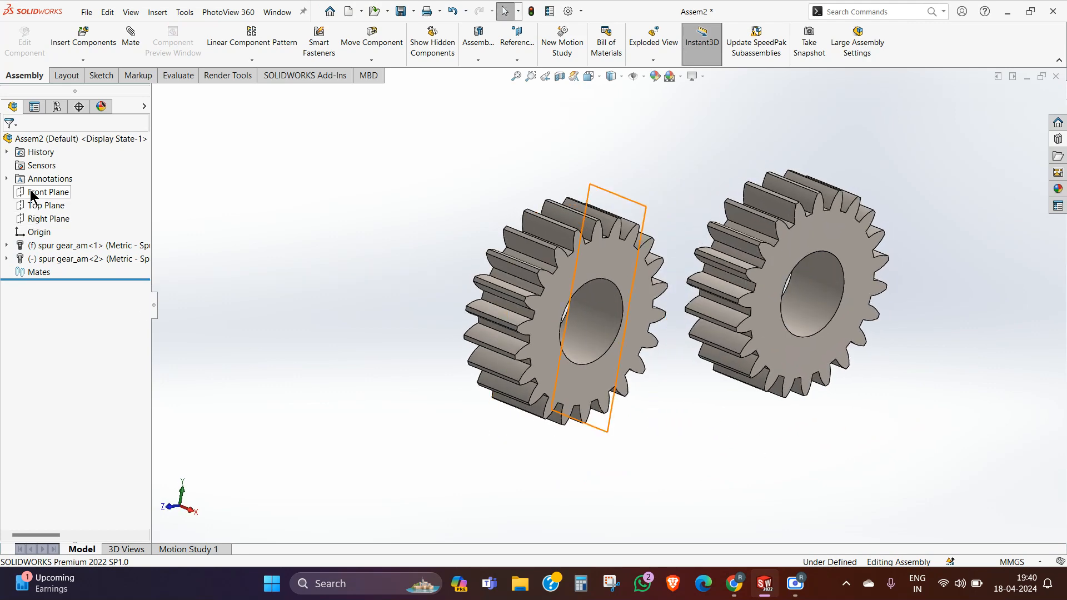
{"action": "left_click", "coordinate": [60, 221]}
{"action": "left_click", "coordinate": [257, 260]}
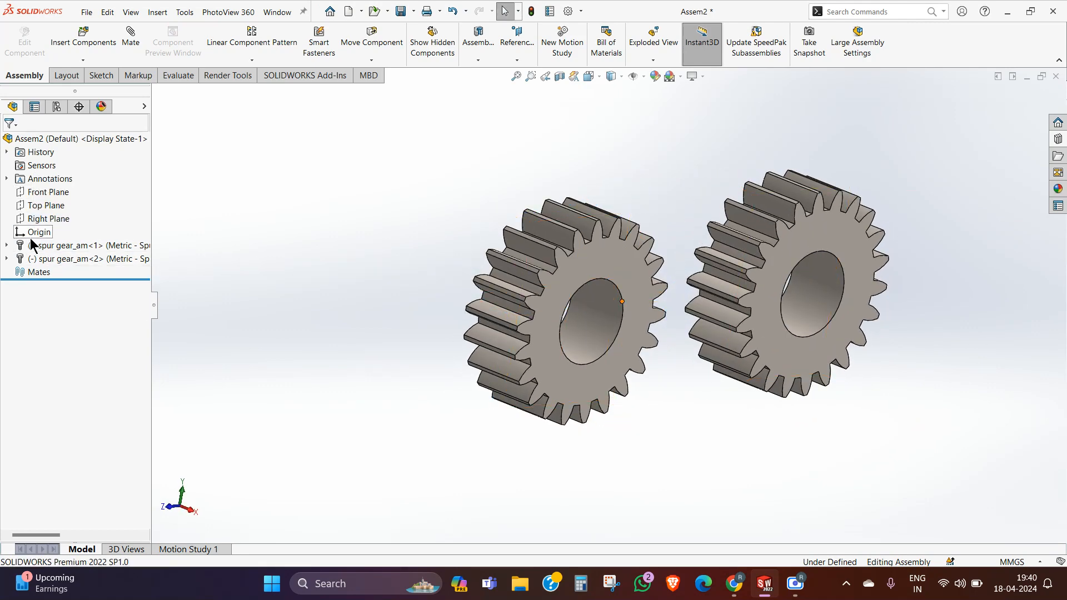
{"action": "left_click", "coordinate": [32, 233]}
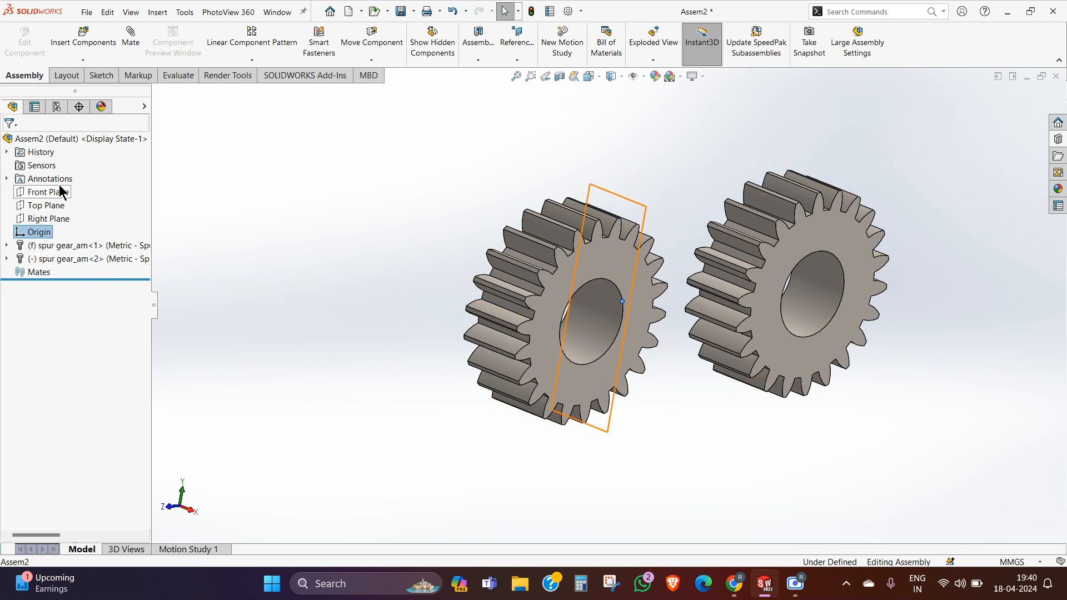
{"action": "left_click", "coordinate": [65, 219], "text": "ctrl"}
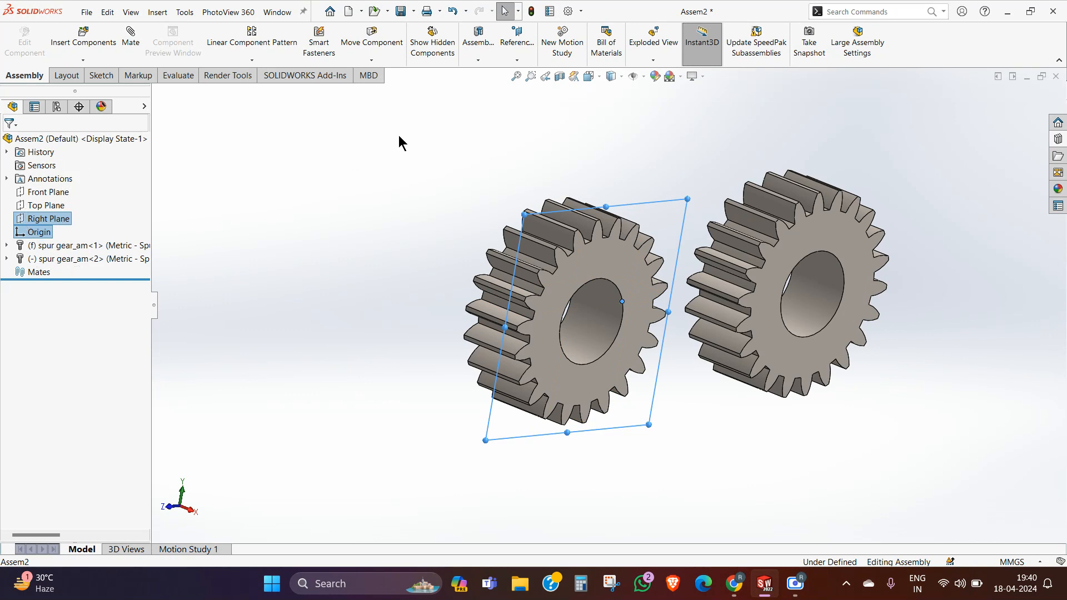
{"action": "left_click", "coordinate": [513, 59]}
{"action": "left_click", "coordinate": [525, 87]}
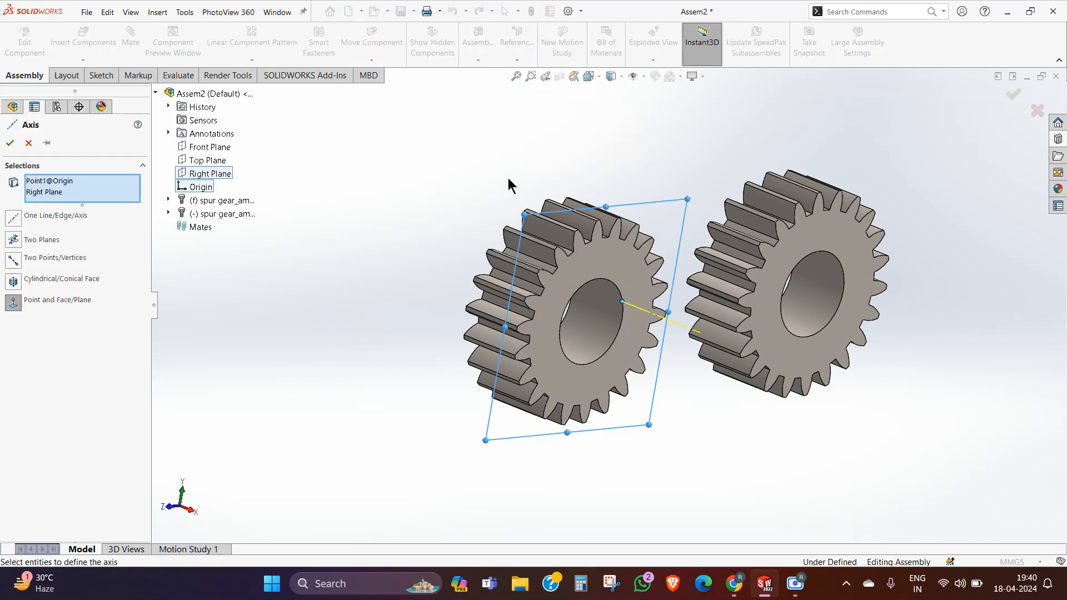
{"action": "middle_click_drag", "start_coordinate": [508, 181], "coordinate": [624, 275]}
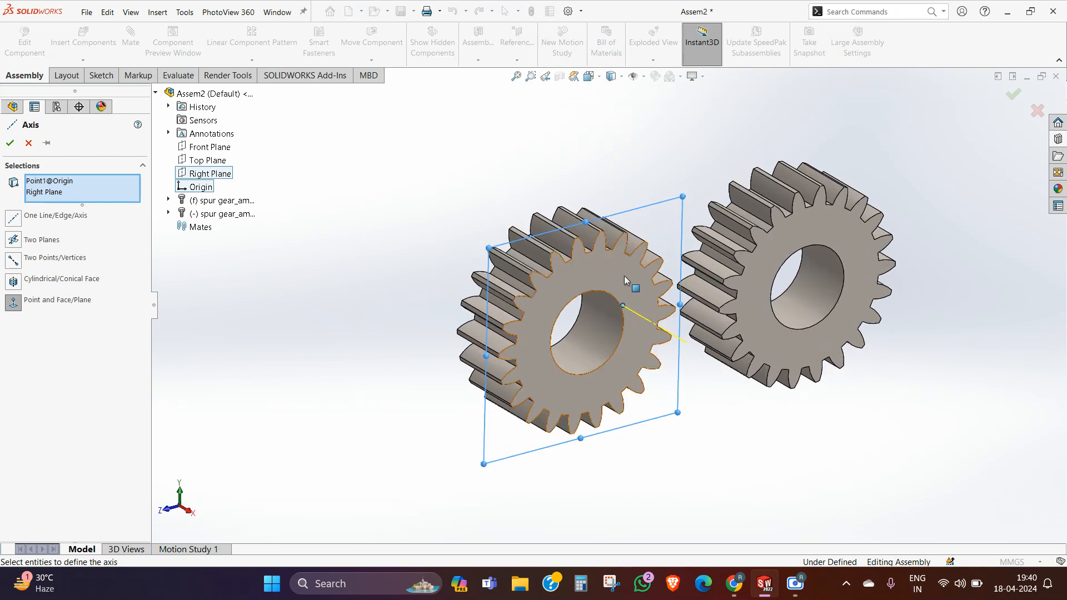
{"action": "scroll", "coordinate": [615, 296], "scroll_direction": "down", "scroll_amount": 2}
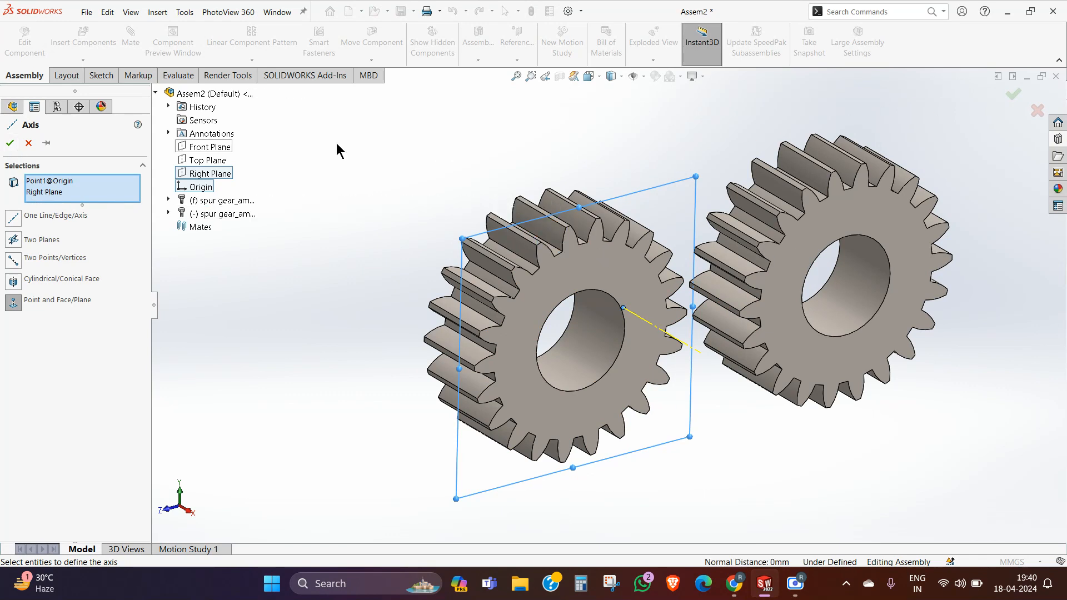
{"action": "left_click", "coordinate": [29, 143]}
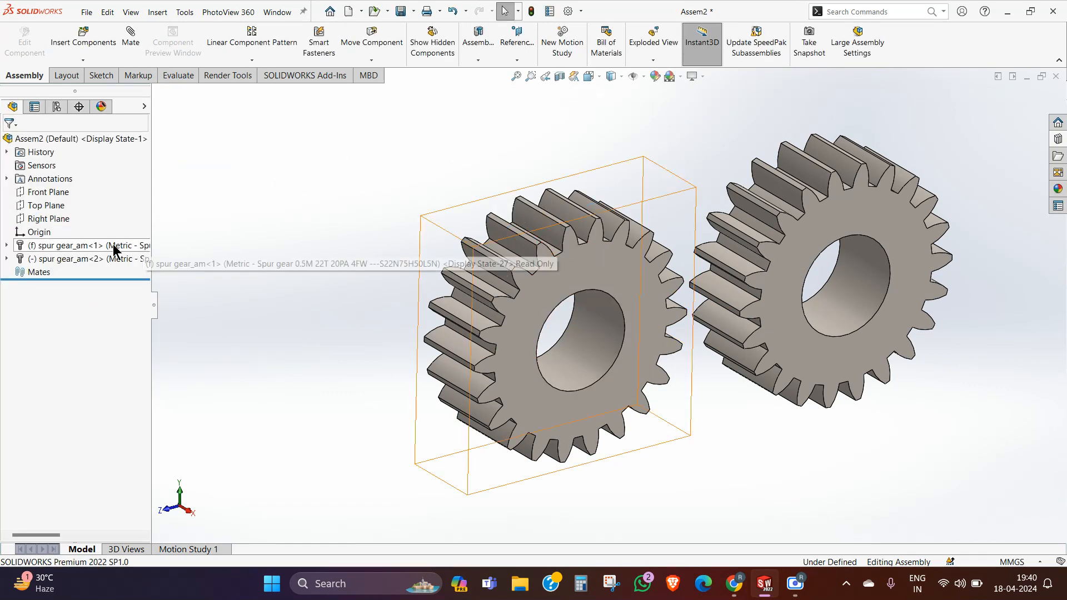
Step: Float the fixed first spur gear and move it farther away from the second gear
{"action": "left_click", "coordinate": [564, 255]}
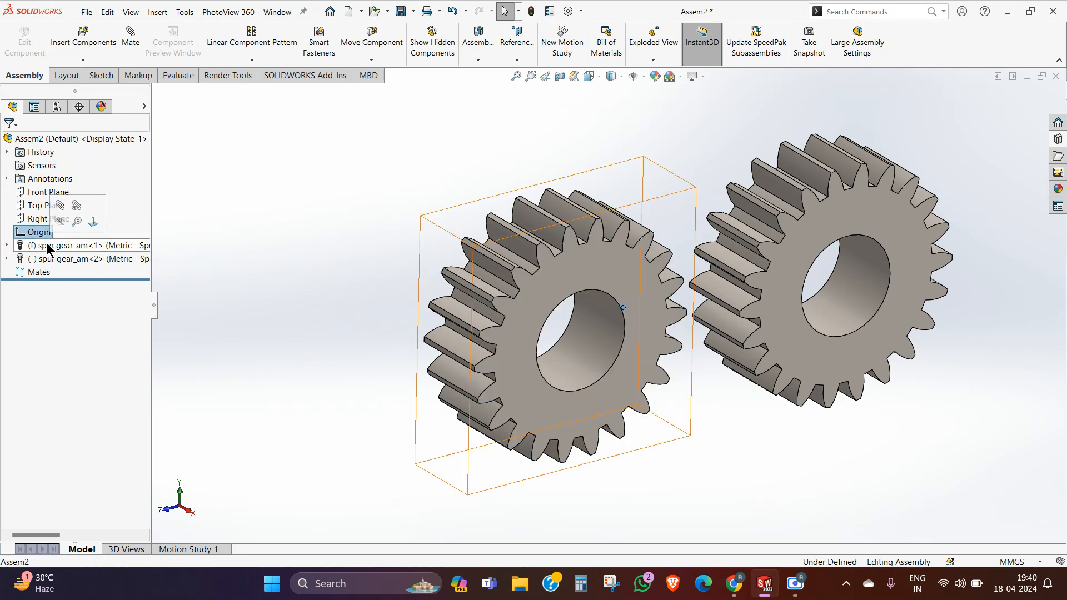
{"action": "left_click", "coordinate": [53, 245]}
{"action": "right_click", "coordinate": [47, 245]}
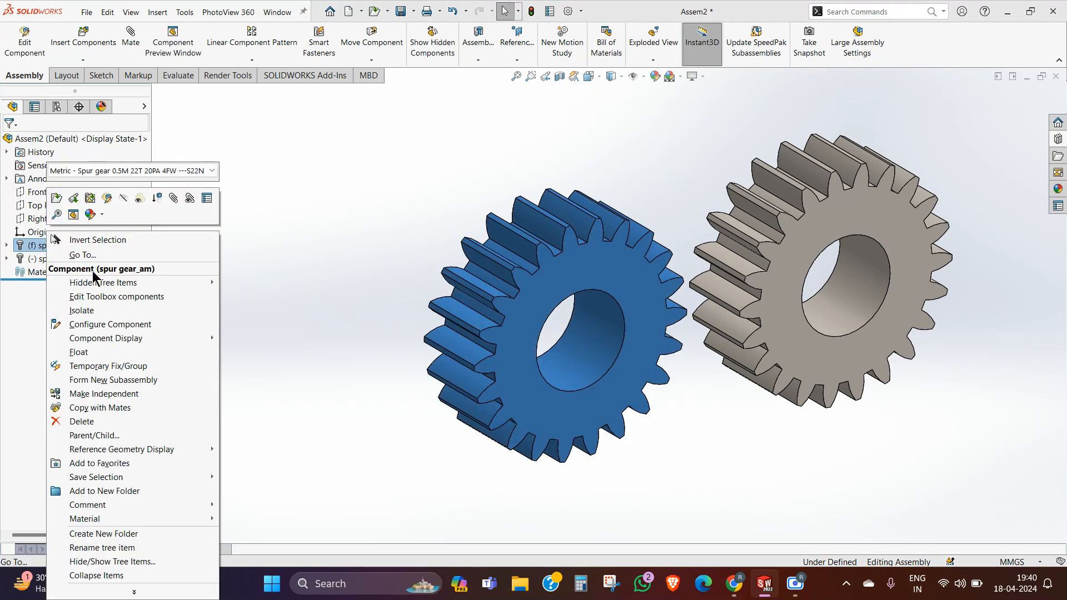
{"action": "left_click", "coordinate": [79, 351]}
{"action": "left_click_drag", "start_coordinate": [329, 234], "coordinate": [395, 211]}
{"action": "scroll", "coordinate": [578, 221], "scroll_direction": "up", "scroll_amount": 3}
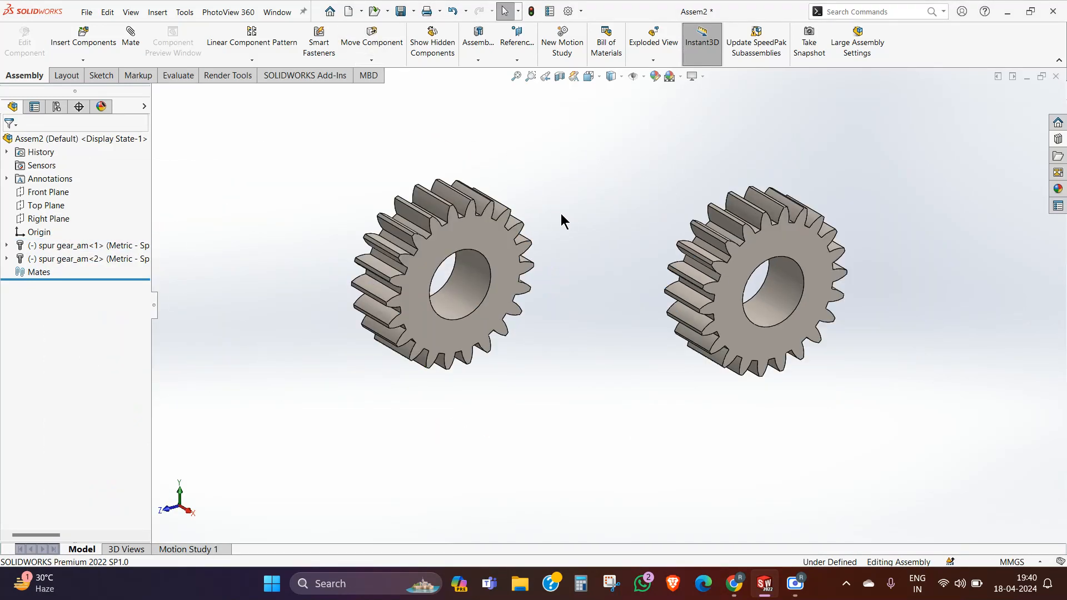
{"action": "left_click", "coordinate": [792, 204]}
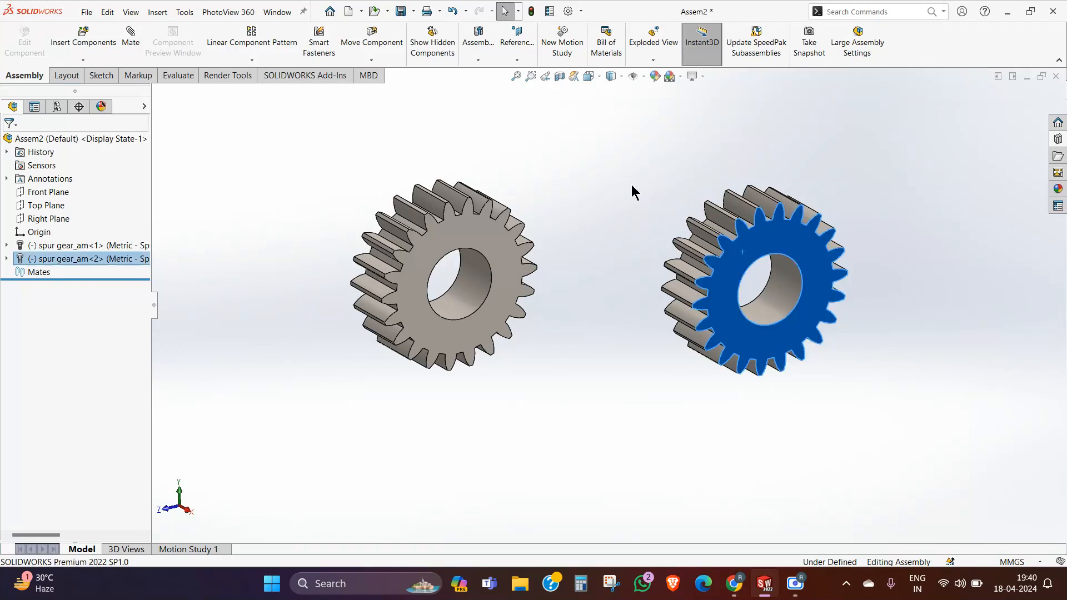
{"action": "left_click", "coordinate": [916, 194]}
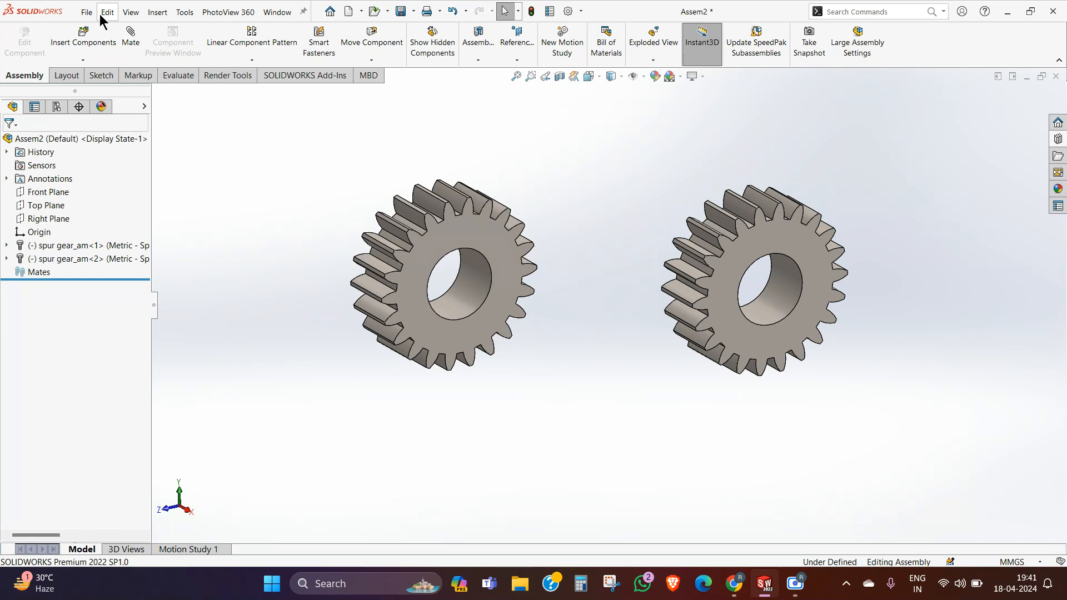
Step: Review the standard and advanced mate types without adding a mate
{"action": "left_click", "coordinate": [130, 37]}
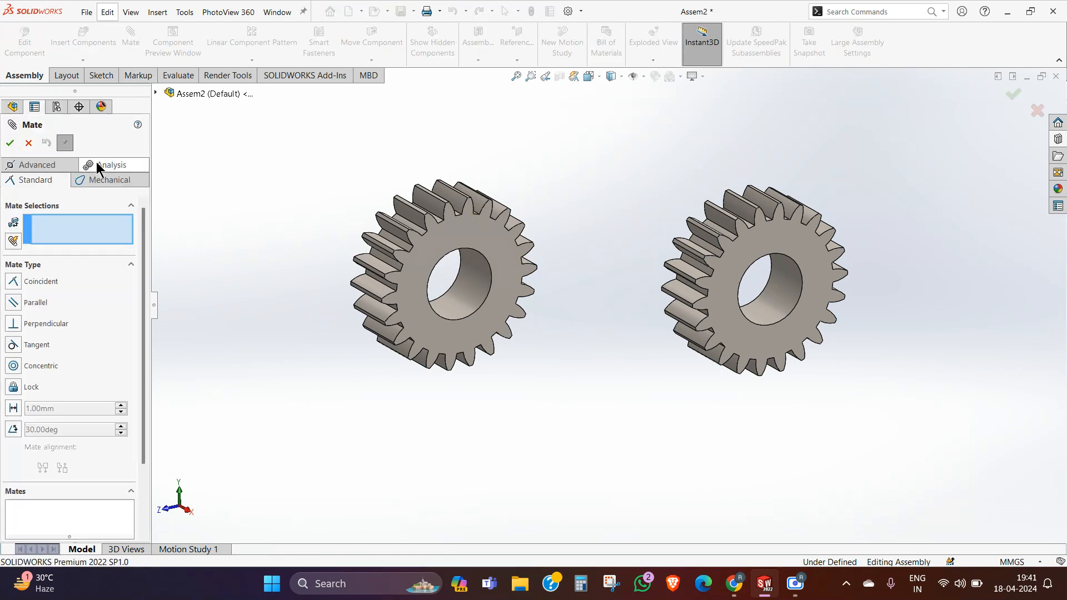
{"action": "left_click", "coordinate": [37, 166]}
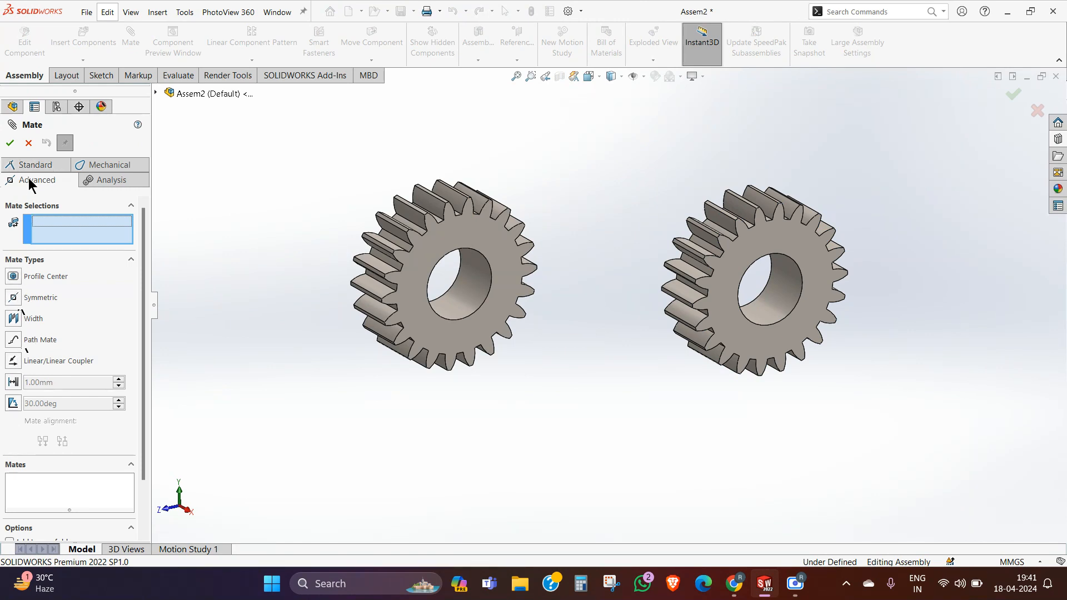
{"action": "left_click", "coordinate": [28, 143]}
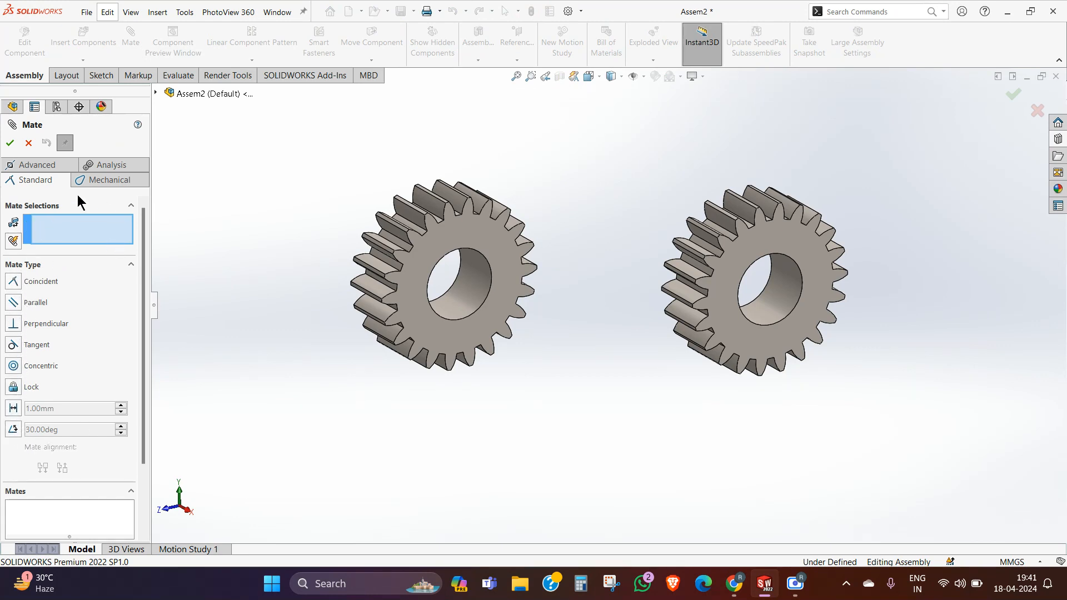
{"action": "left_click", "coordinate": [28, 144]}
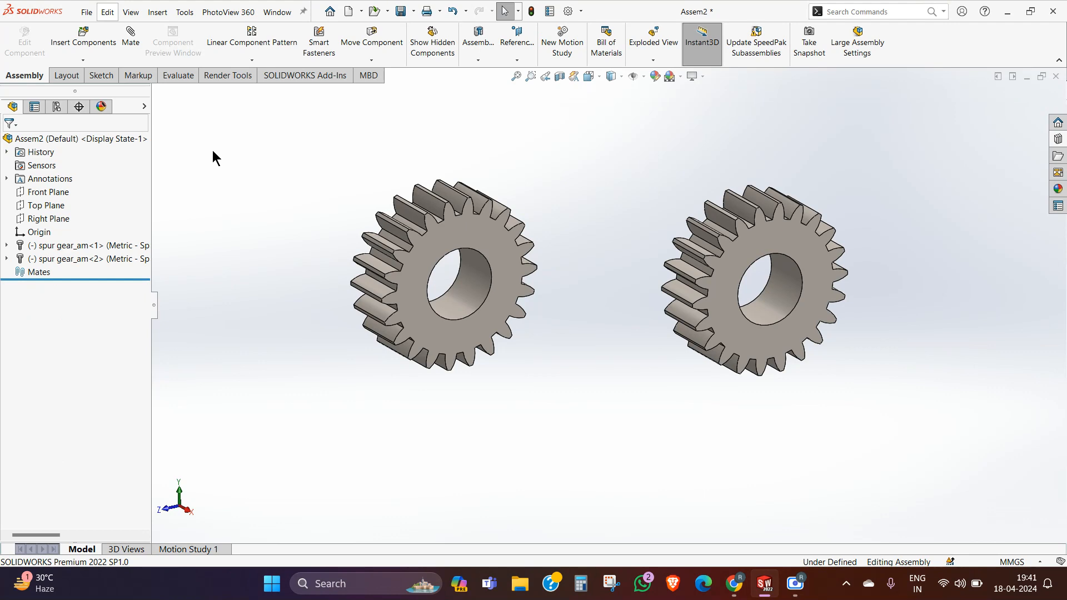
{"action": "left_click", "coordinate": [134, 40]}
{"action": "left_click", "coordinate": [29, 144]}
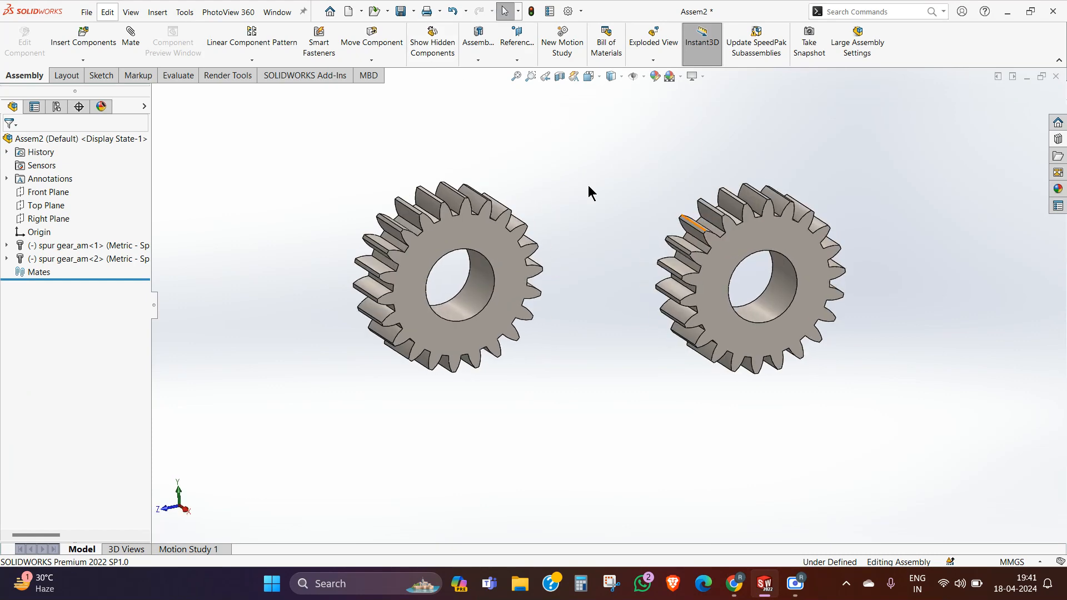
Step: Delete both spur gears from the assembly
{"action": "middle_click_drag", "start_coordinate": [443, 192], "coordinate": [528, 203]}
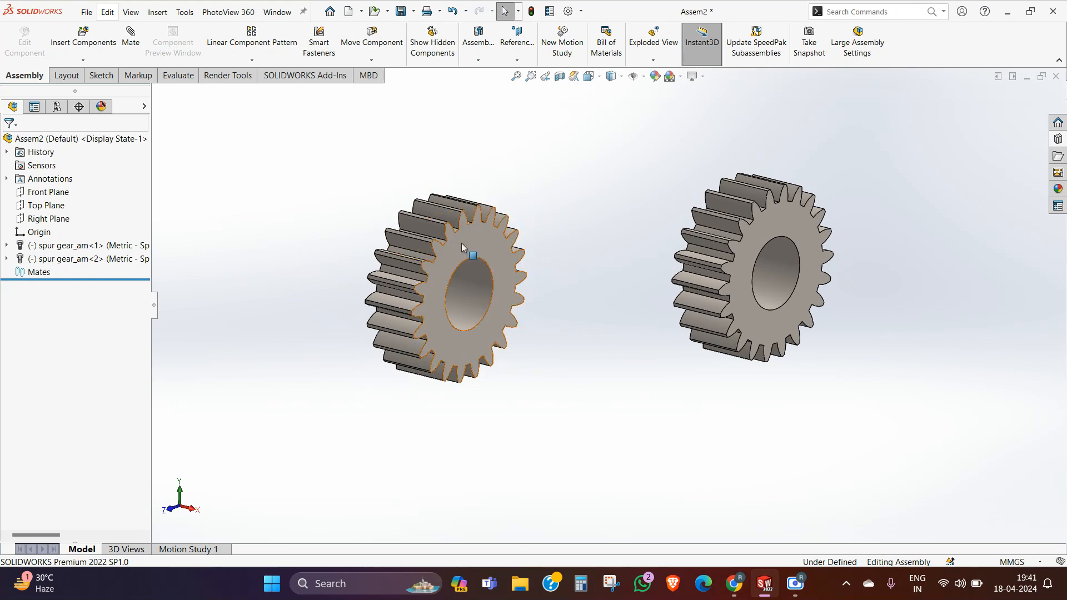
{"action": "left_click", "coordinate": [64, 245]}
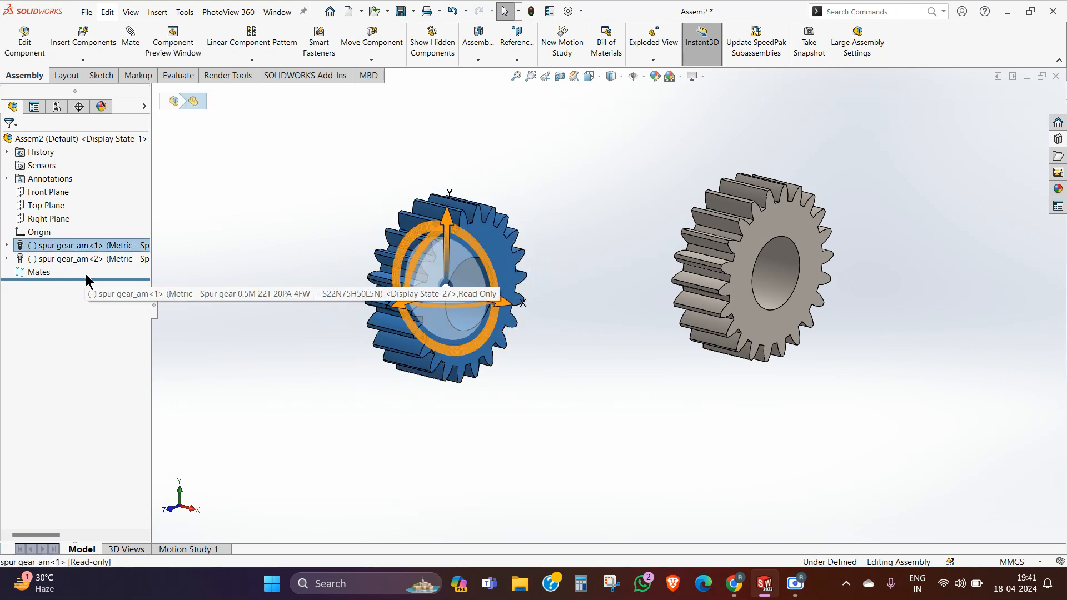
{"action": "left_click", "coordinate": [78, 262], "text": "ctrl"}
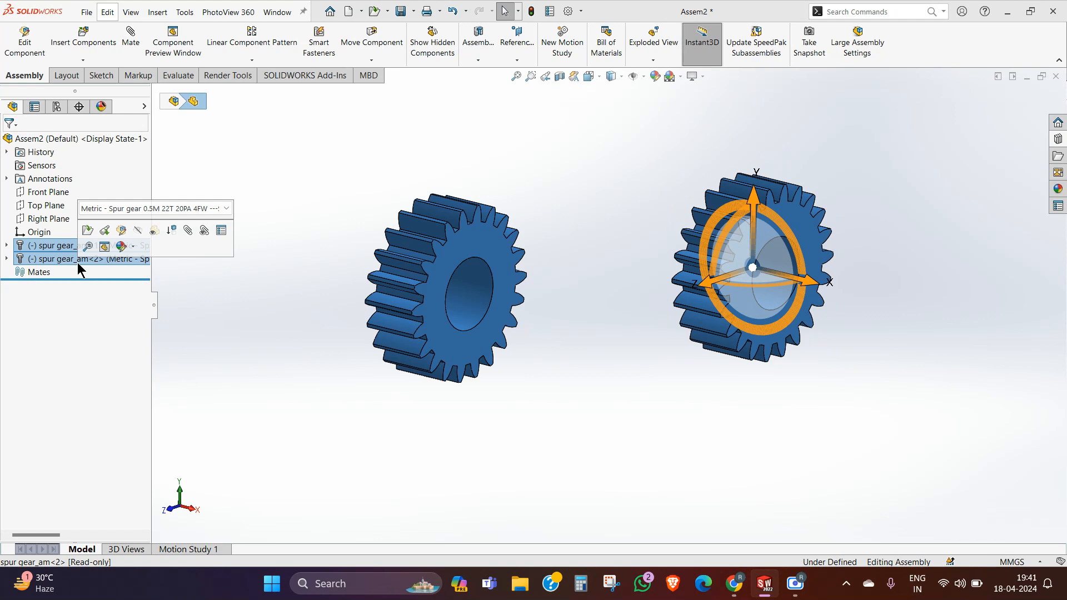
{"action": "key", "text": "Delete"}
{"action": "key", "text": "Return"}
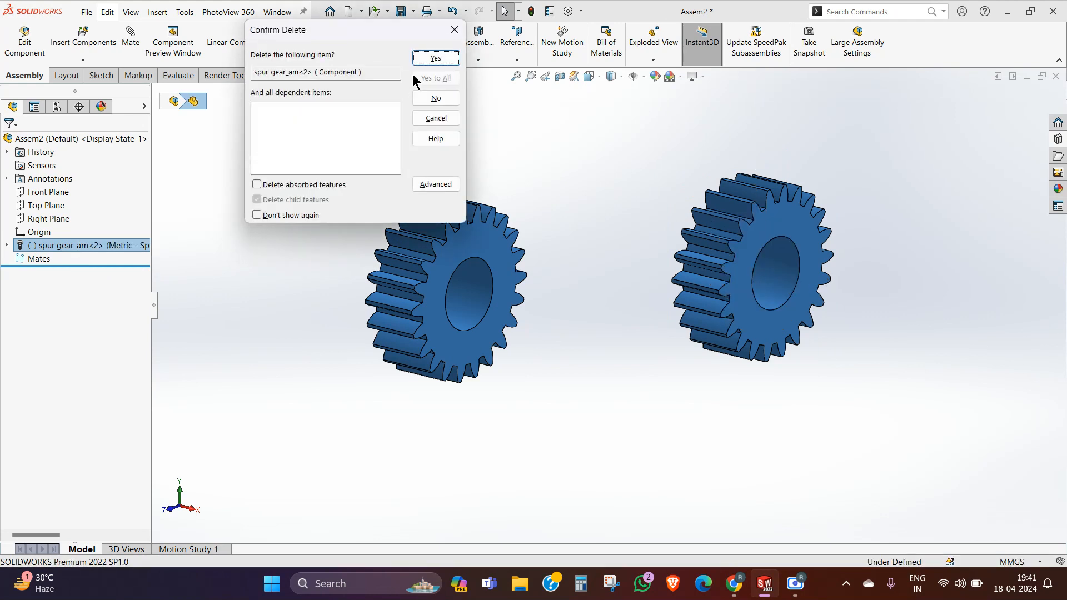
{"action": "key", "text": "Return"}
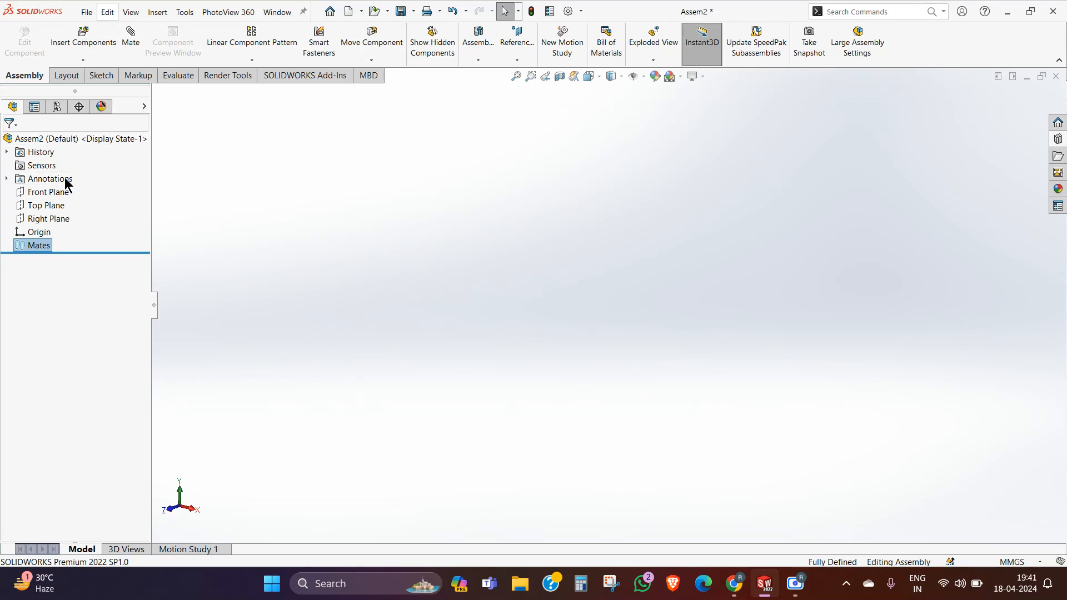
Step: Create a new part within the assembly on the Front Plane and view its sketch from the front
{"action": "left_click", "coordinate": [83, 60]}
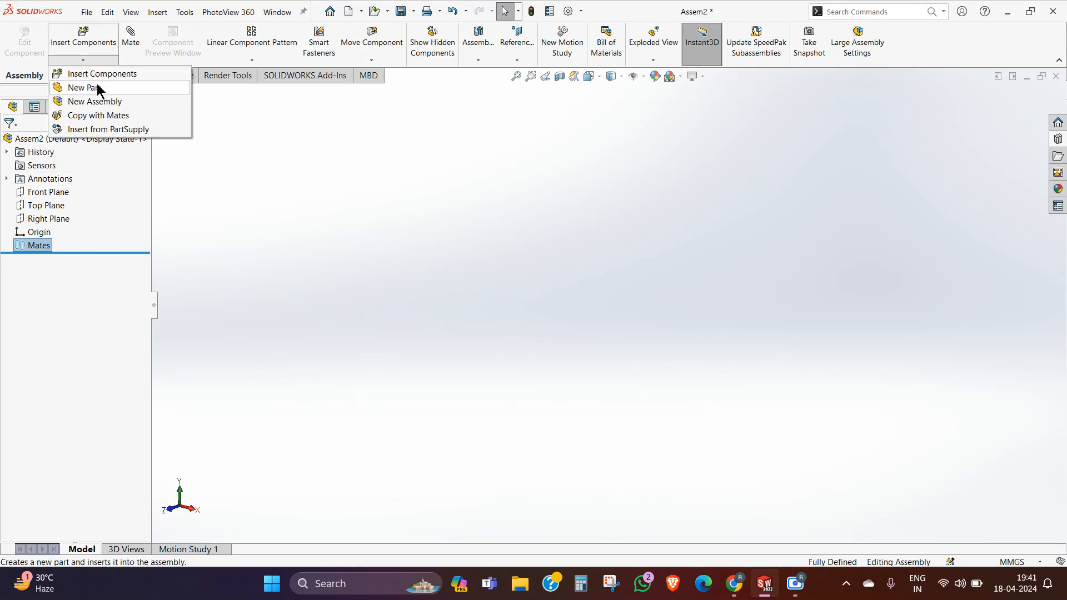
{"action": "left_click", "coordinate": [88, 85]}
{"action": "left_click", "coordinate": [62, 206]}
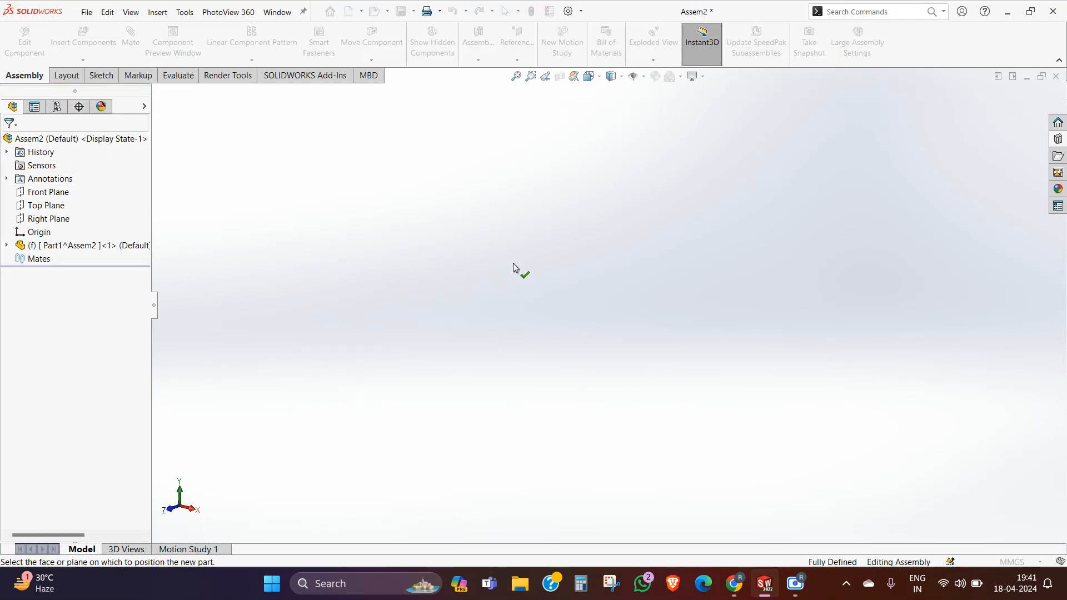
{"action": "left_click", "coordinate": [50, 193]}
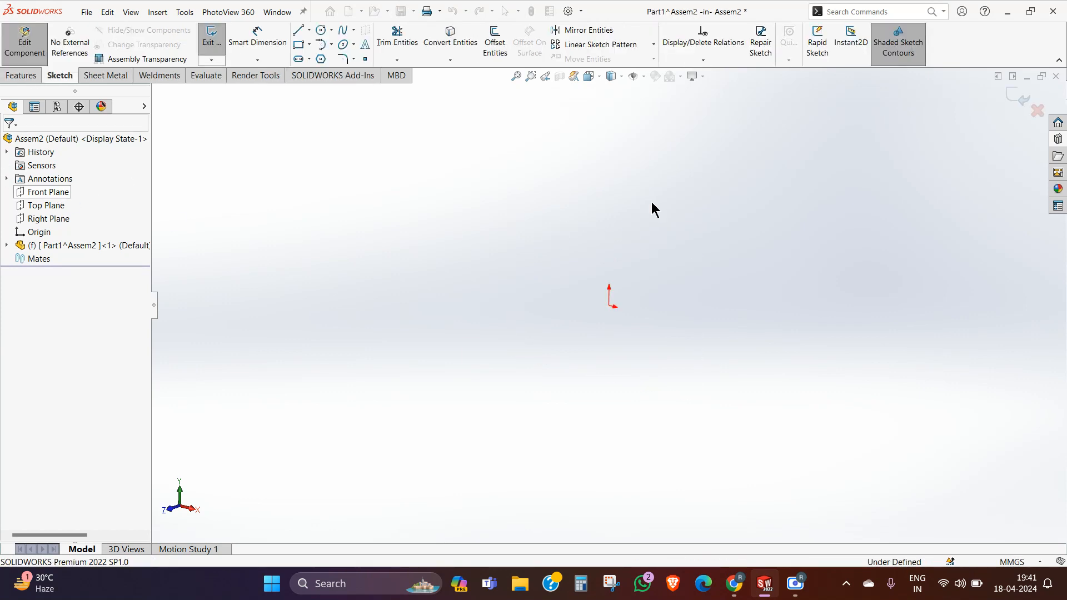
{"action": "left_click", "coordinate": [590, 77]}
{"action": "left_click", "coordinate": [649, 137]}
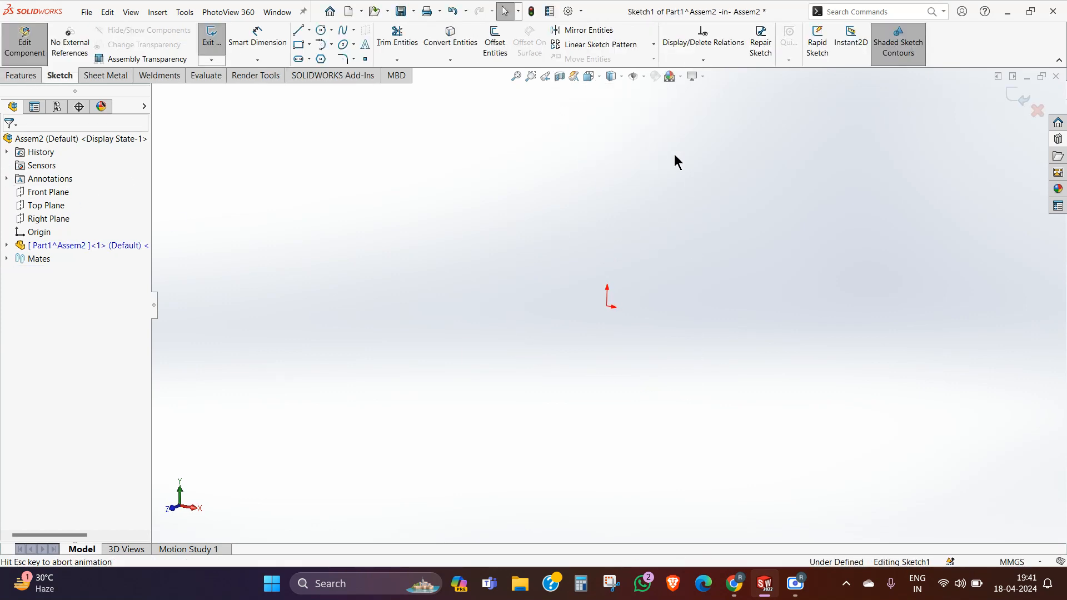
Step: Sketch a center rectangle about 64 mm wide and 20 mm high, centered on the origin
{"action": "left_click", "coordinate": [309, 46]}
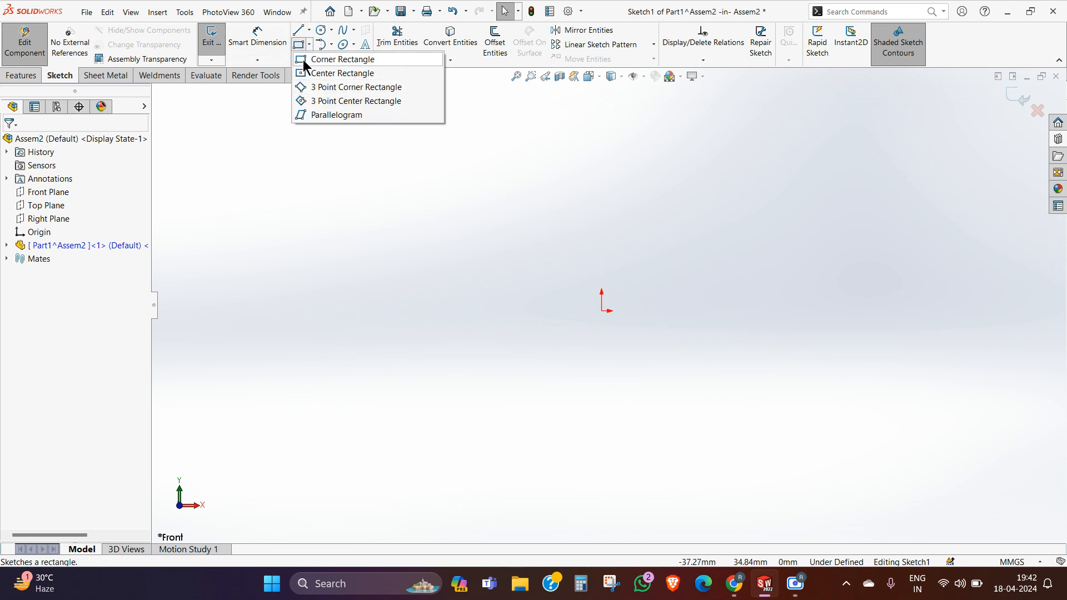
{"action": "left_click", "coordinate": [313, 71]}
{"action": "left_click", "coordinate": [608, 317]}
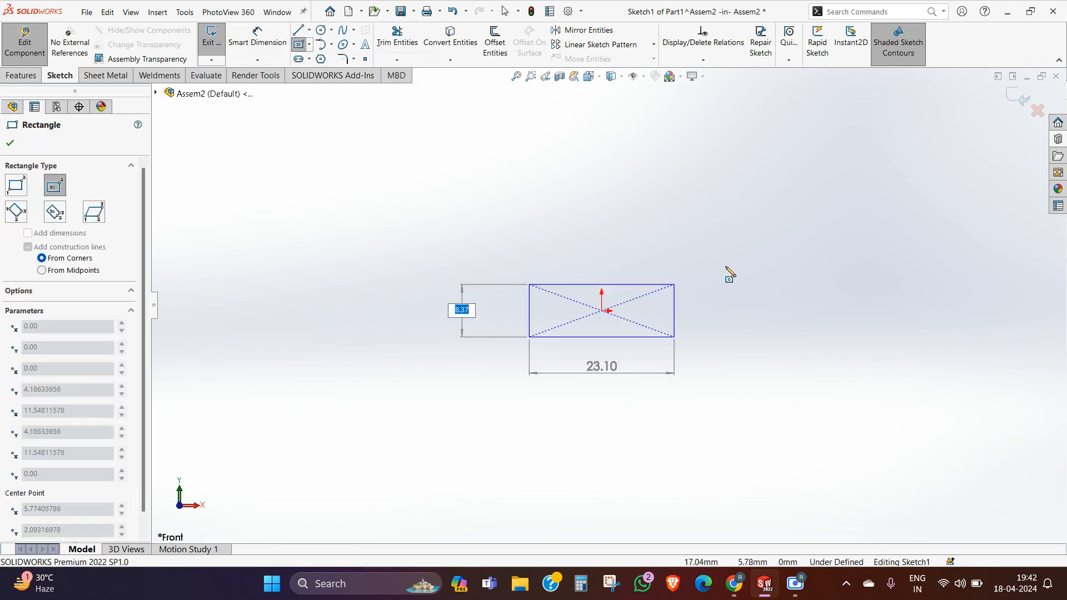
{"action": "left_click", "coordinate": [807, 255]}
{"action": "right_click", "coordinate": [805, 257]}
{"action": "left_click", "coordinate": [817, 256]}
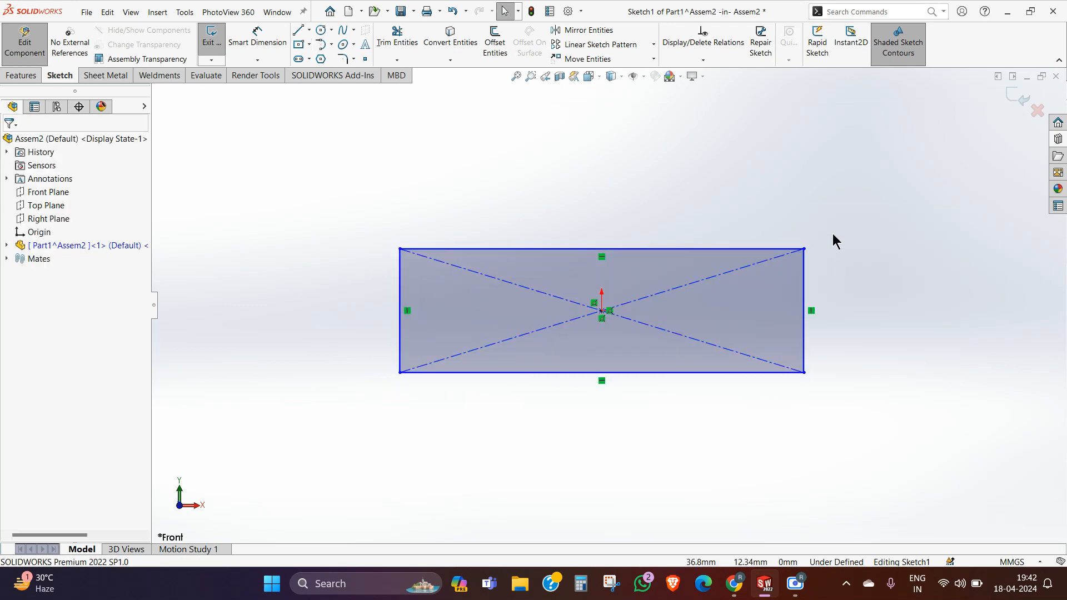
Step: Fully define the rectangle sketch by calculating relations and dimensions for all entities
{"action": "scroll", "coordinate": [833, 244], "scroll_direction": "down", "scroll_amount": 1}
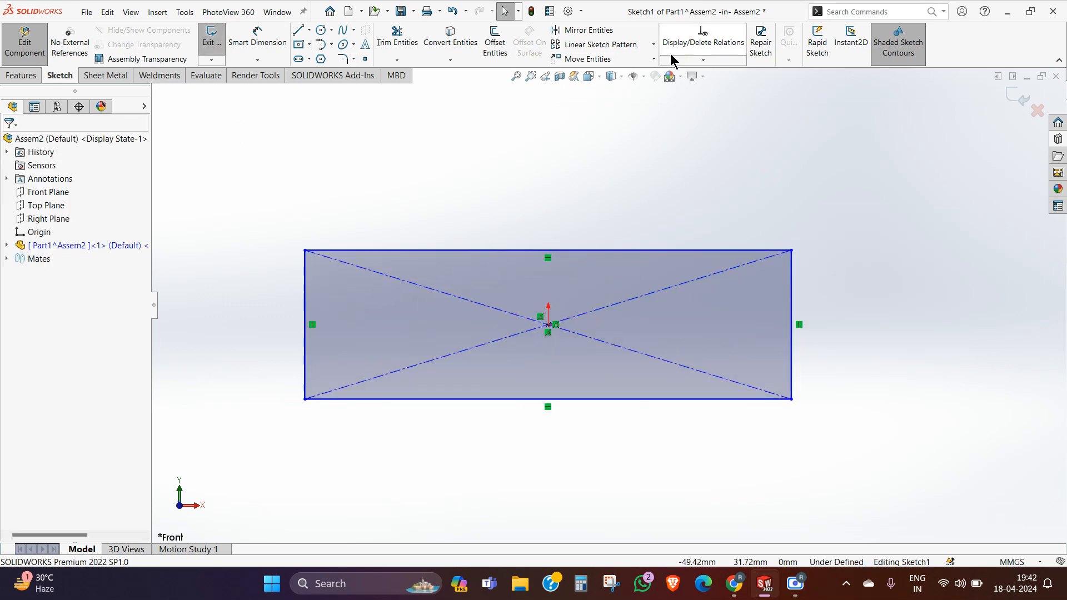
{"action": "left_click", "coordinate": [703, 60]}
{"action": "left_click", "coordinate": [704, 102]}
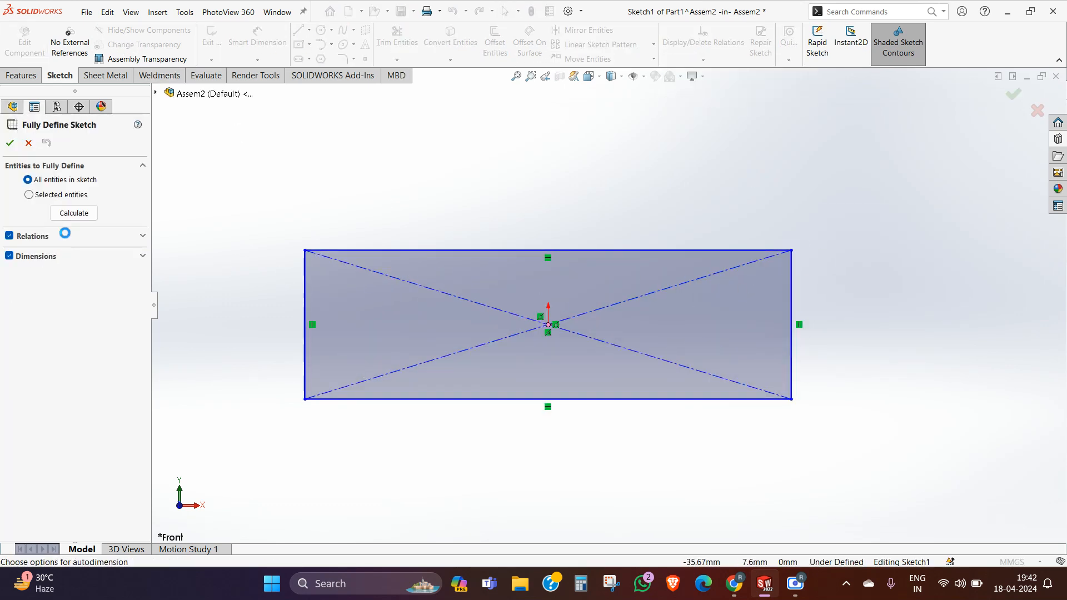
{"action": "left_click", "coordinate": [65, 215]}
{"action": "left_click", "coordinate": [72, 212]}
{"action": "left_click", "coordinate": [10, 143]}
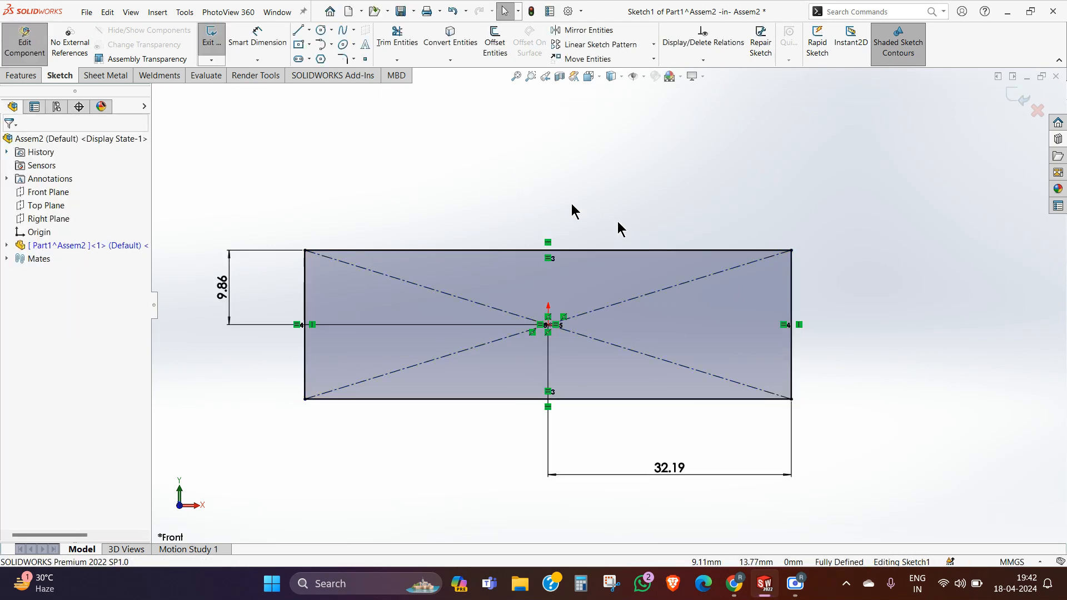
Step: Sketch a second center rectangle about 40 mm wide and 18 mm high, centered on the midpoint of the first rectangle's upper edge
{"action": "scroll", "coordinate": [621, 217], "scroll_direction": "down", "scroll_amount": 1}
{"action": "left_click", "coordinate": [302, 45]}
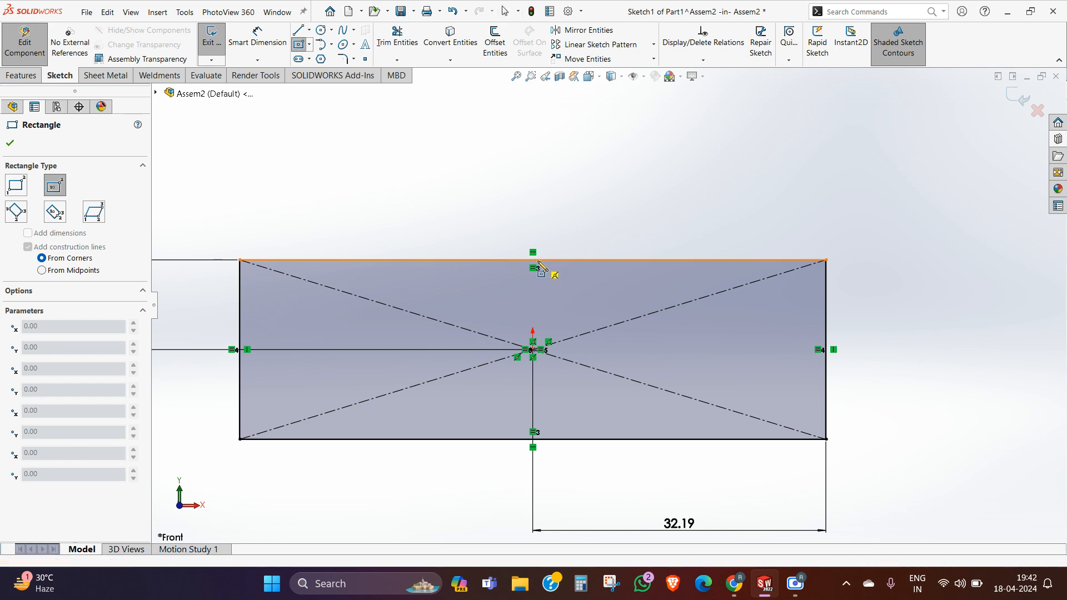
{"action": "left_click", "coordinate": [533, 261]}
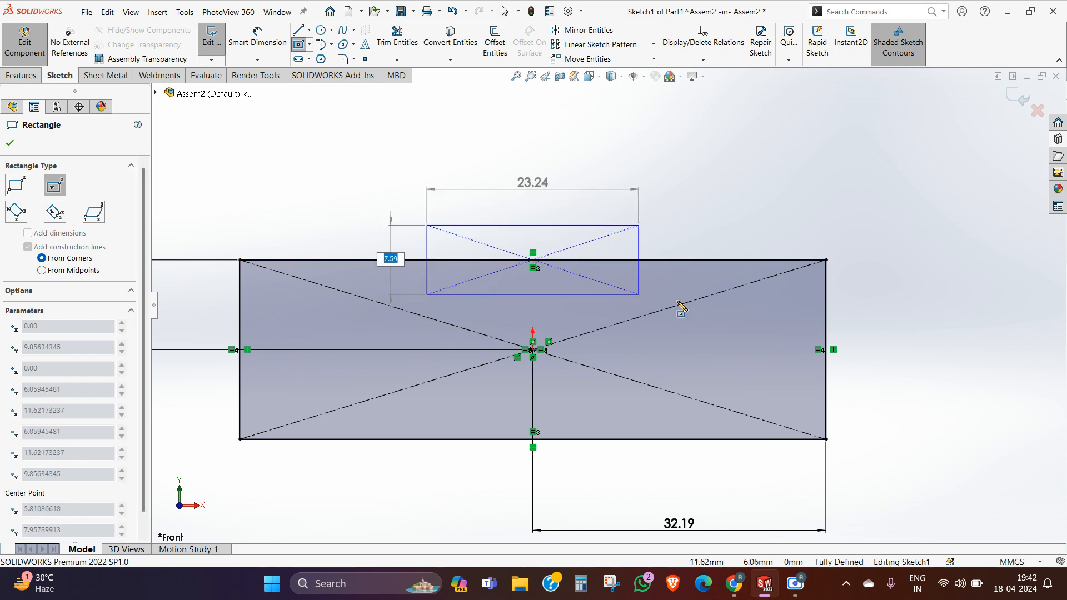
{"action": "left_click", "coordinate": [714, 343]}
{"action": "right_click", "coordinate": [715, 345]}
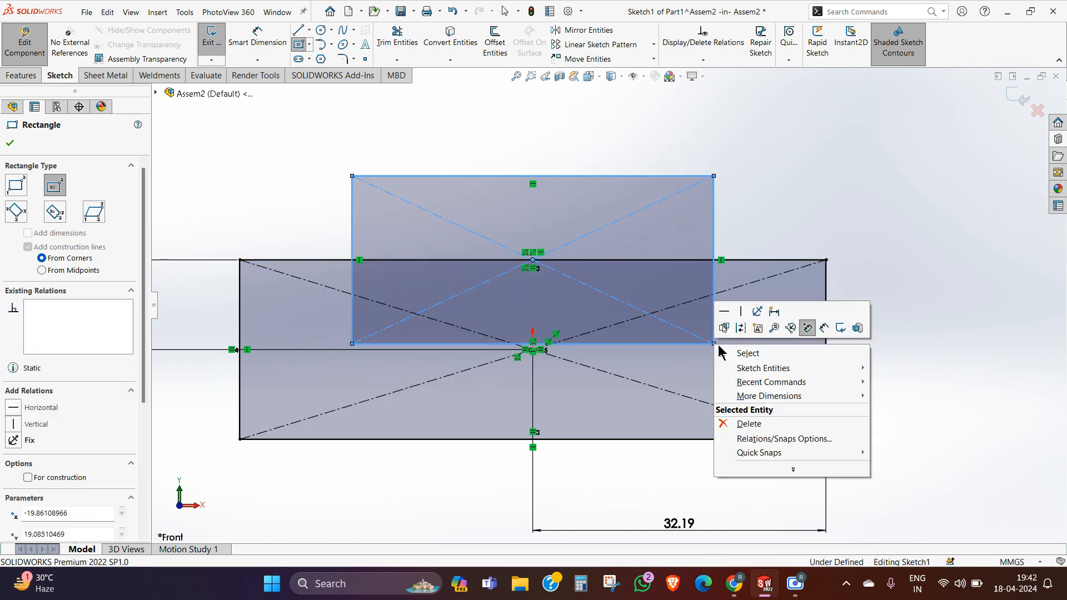
{"action": "left_click", "coordinate": [729, 322]}
Step: Run Fully Define Sketch on all entities again to constrain the second rectangle
{"action": "left_click", "coordinate": [703, 60]}
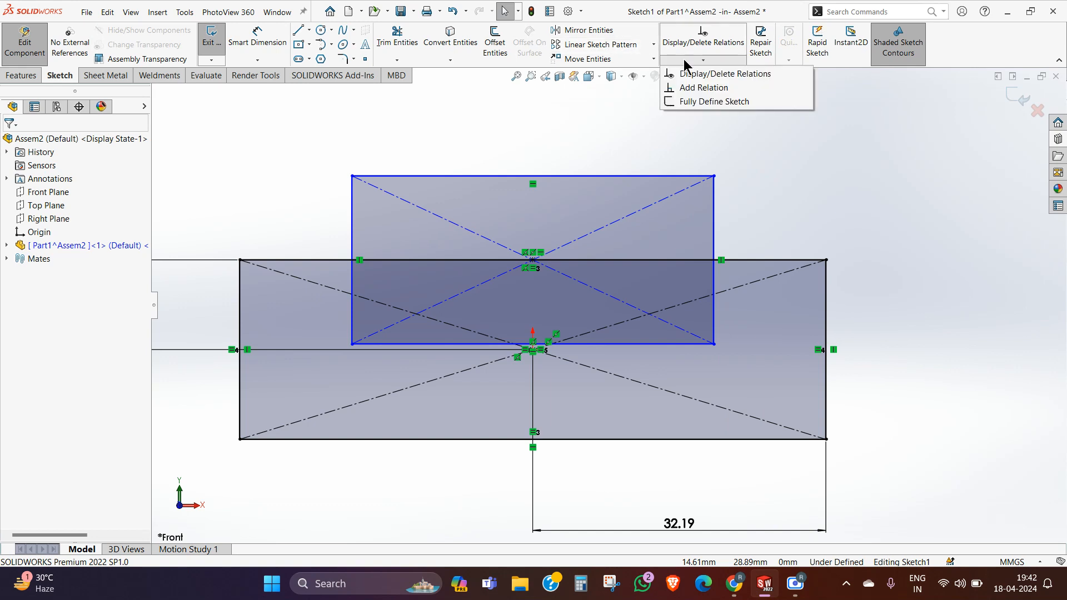
{"action": "left_click", "coordinate": [701, 101]}
{"action": "left_click", "coordinate": [76, 214]}
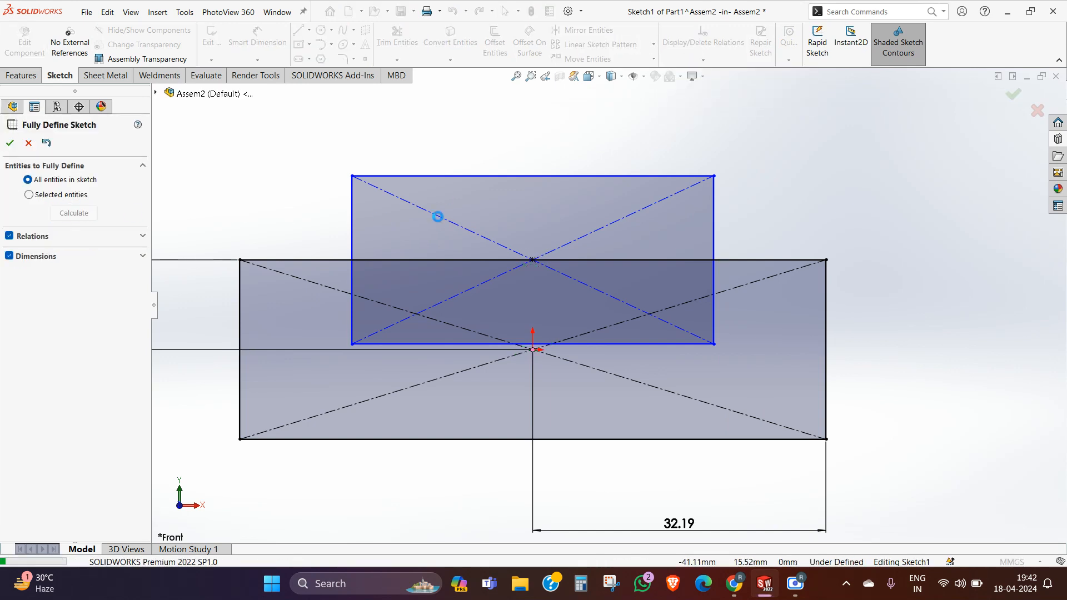
{"action": "left_click", "coordinate": [11, 145]}
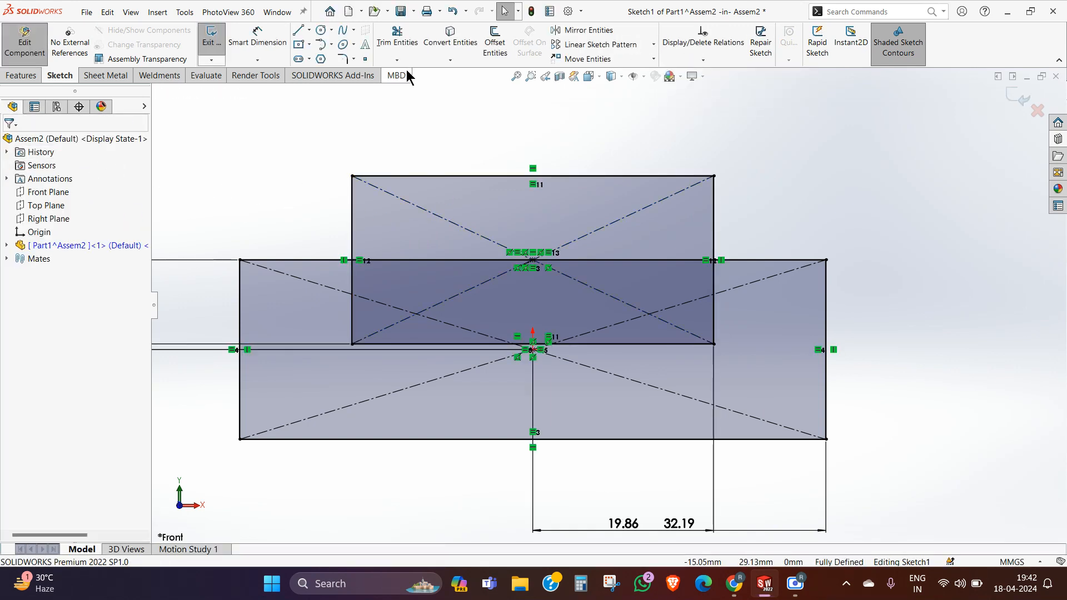
Step: Power-trim the second rectangle's upper portion and the overlapping lines to leave a U-shaped channel profile
{"action": "left_click", "coordinate": [396, 37]}
{"action": "mouse_move", "coordinate": [339, 208]}
{"action": "left_mouse_down"}
{"action": "mouse_move", "coordinate": [411, 214]}
{"action": "mouse_move", "coordinate": [515, 179]}
{"action": "left_mouse_up"}
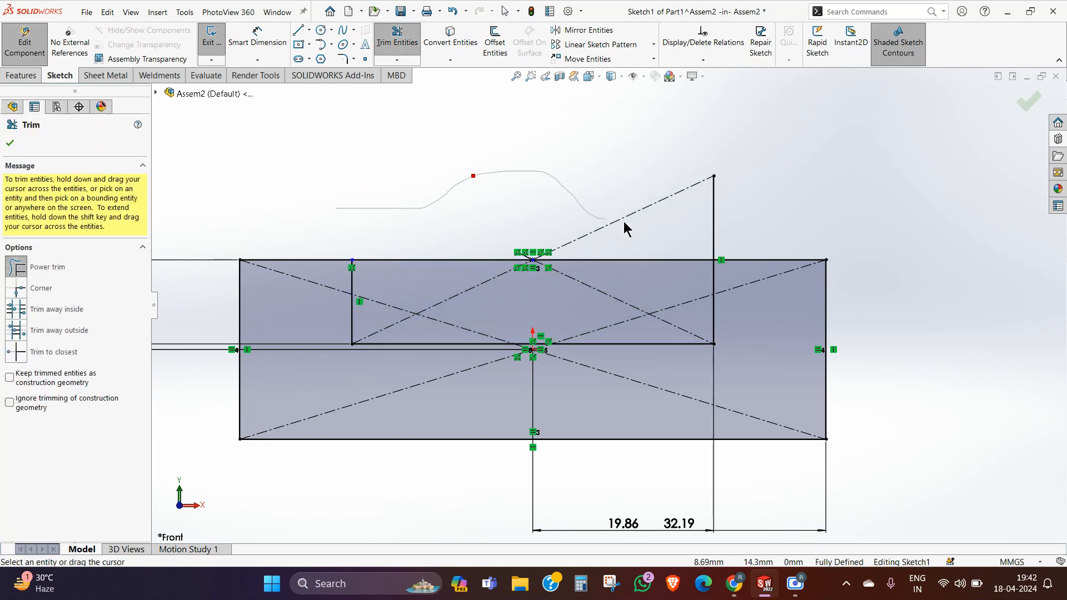
{"action": "mouse_move", "coordinate": [625, 226]}
{"action": "left_mouse_down"}
{"action": "mouse_move", "coordinate": [710, 219]}
{"action": "mouse_move", "coordinate": [592, 286]}
{"action": "mouse_move", "coordinate": [493, 288]}
{"action": "mouse_move", "coordinate": [389, 217]}
{"action": "mouse_move", "coordinate": [459, 184]}
{"action": "left_mouse_up"}
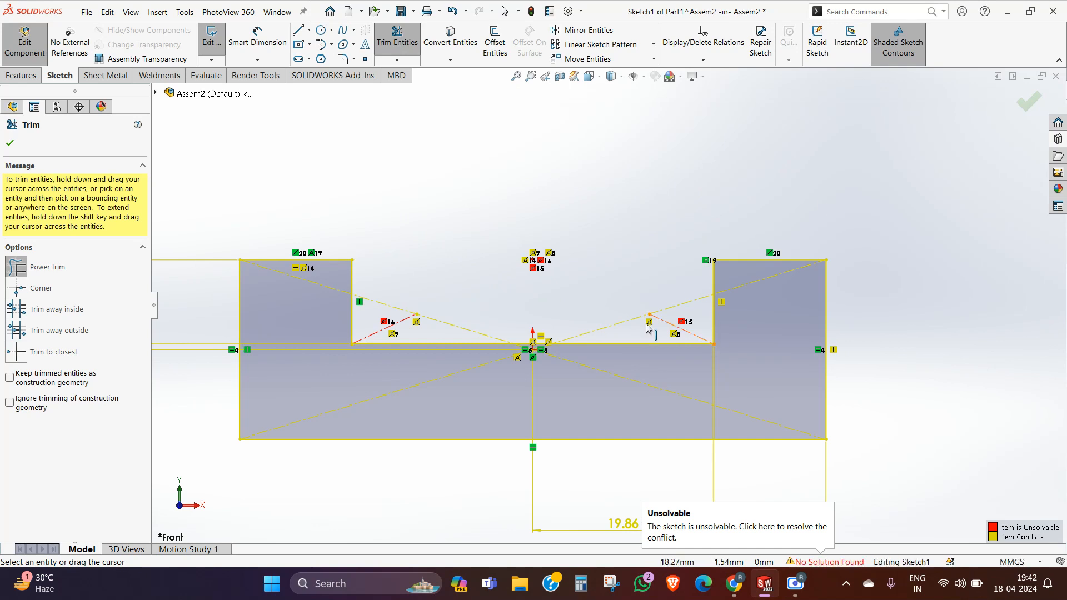
{"action": "left_click", "coordinate": [10, 144]}
Step: Delete the 19.86 mm horizontal dimension that locates the notch's side wall
{"action": "scroll", "coordinate": [569, 180], "scroll_direction": "up", "scroll_amount": 3}
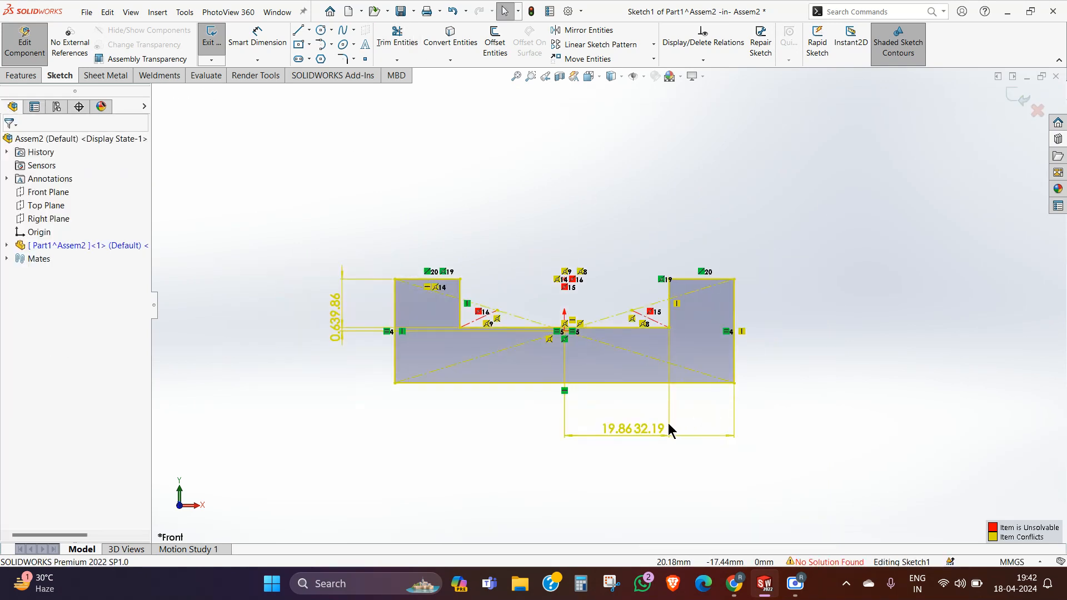
{"action": "left_click", "coordinate": [634, 435]}
{"action": "key", "text": "Delete"}
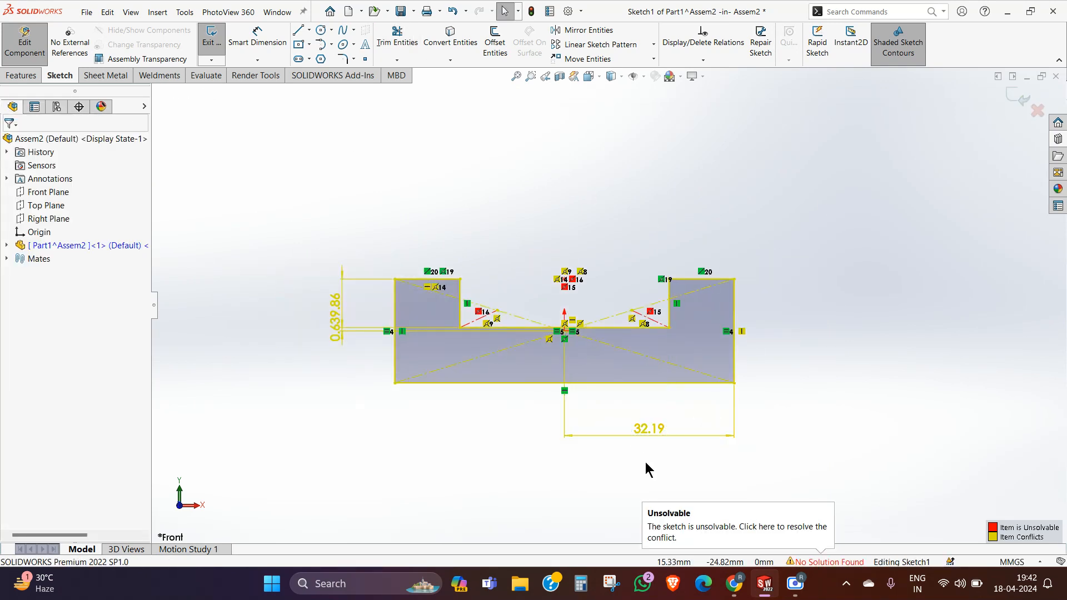
Step: Try deleting the 32.19 mm outer half-width dimension, and undo that deletion
{"action": "left_click", "coordinate": [676, 436]}
{"action": "key", "text": "Delete"}
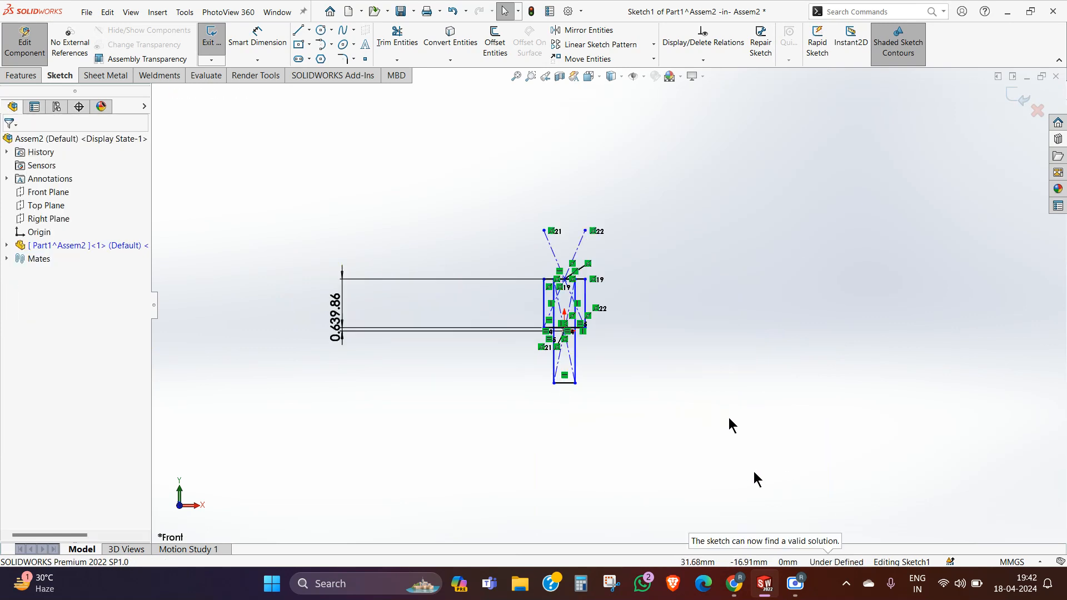
{"action": "key", "text": "ctrl+z"}
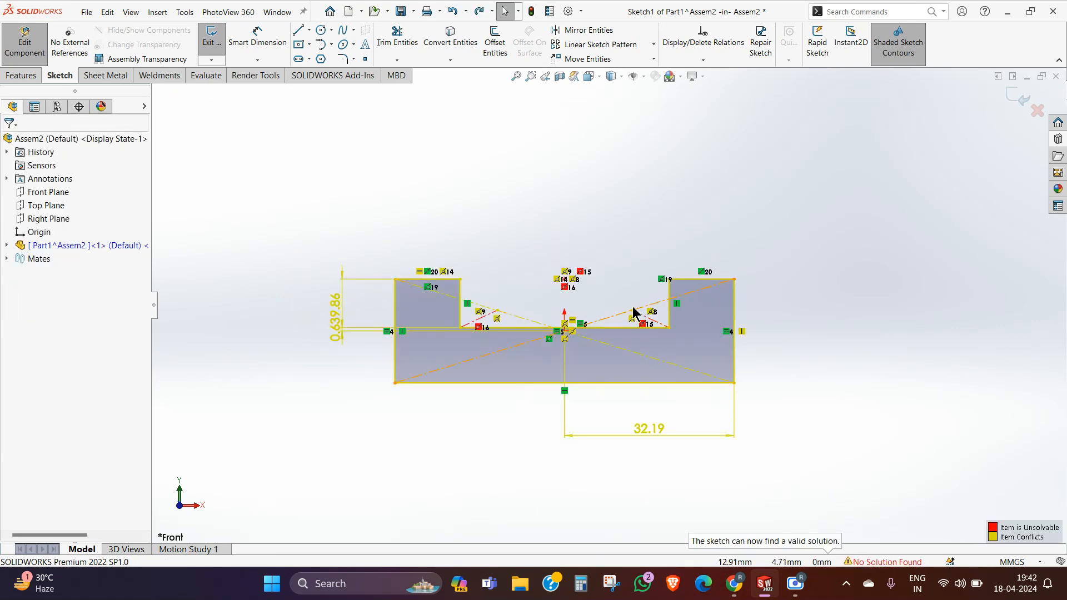
Step: Delete the conflicting center point left over from the second rectangle above the notch
{"action": "scroll", "coordinate": [624, 314], "scroll_direction": "down", "scroll_amount": 3}
{"action": "left_click_drag", "start_coordinate": [574, 273], "coordinate": [478, 239]}
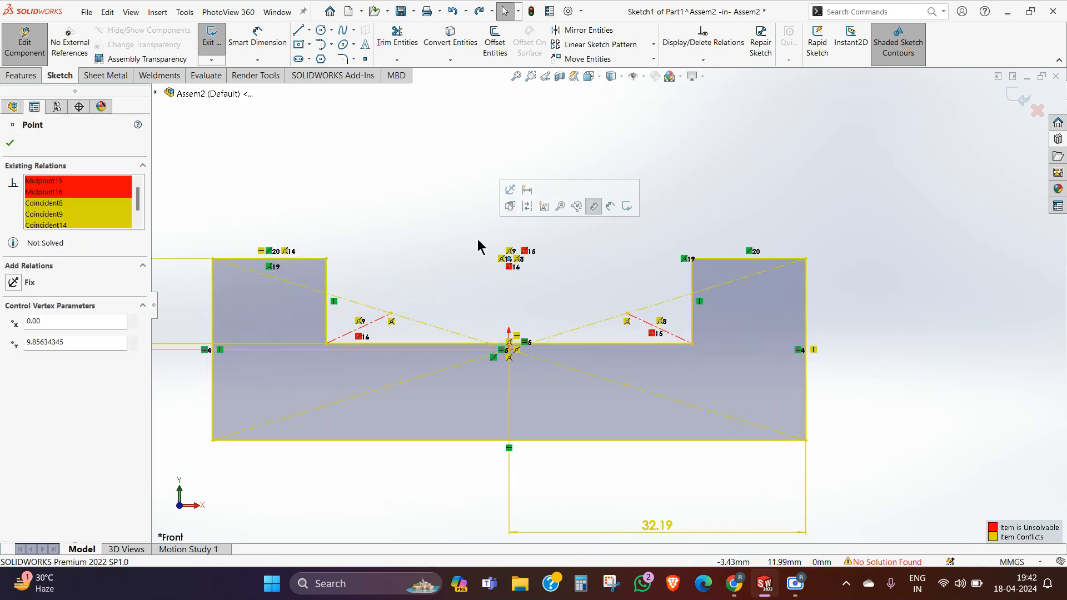
{"action": "key", "text": "Delete"}
{"action": "scroll", "coordinate": [598, 243], "scroll_direction": "up", "scroll_amount": 1}
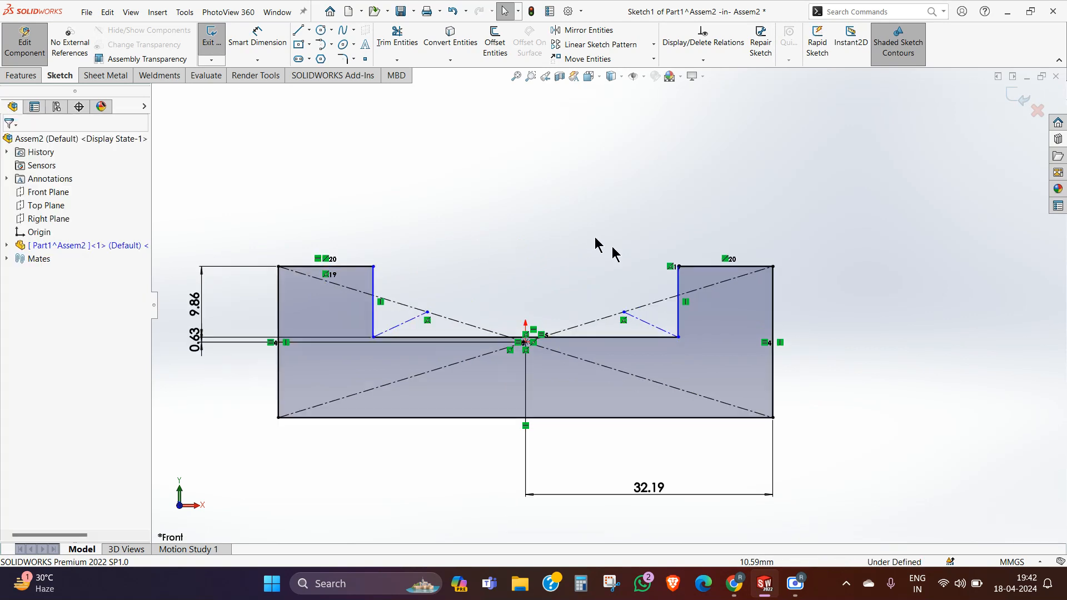
Step: Dimension the horizontal distance from the notch's left wall to the origin
{"action": "scroll", "coordinate": [582, 260], "scroll_direction": "down", "scroll_amount": 1}
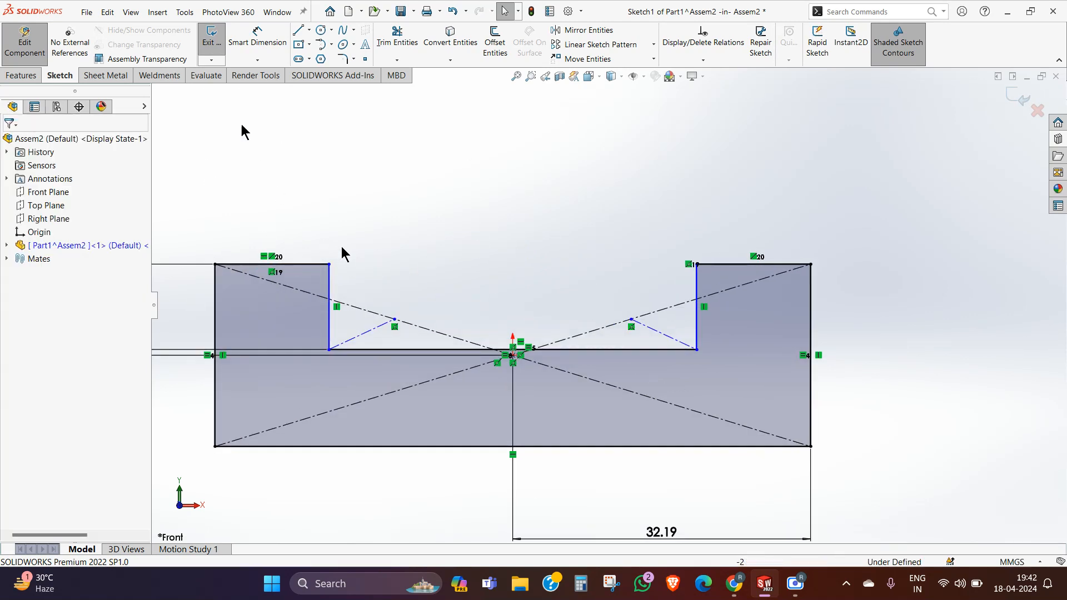
{"action": "left_click", "coordinate": [257, 37]}
{"action": "left_click", "coordinate": [329, 306]}
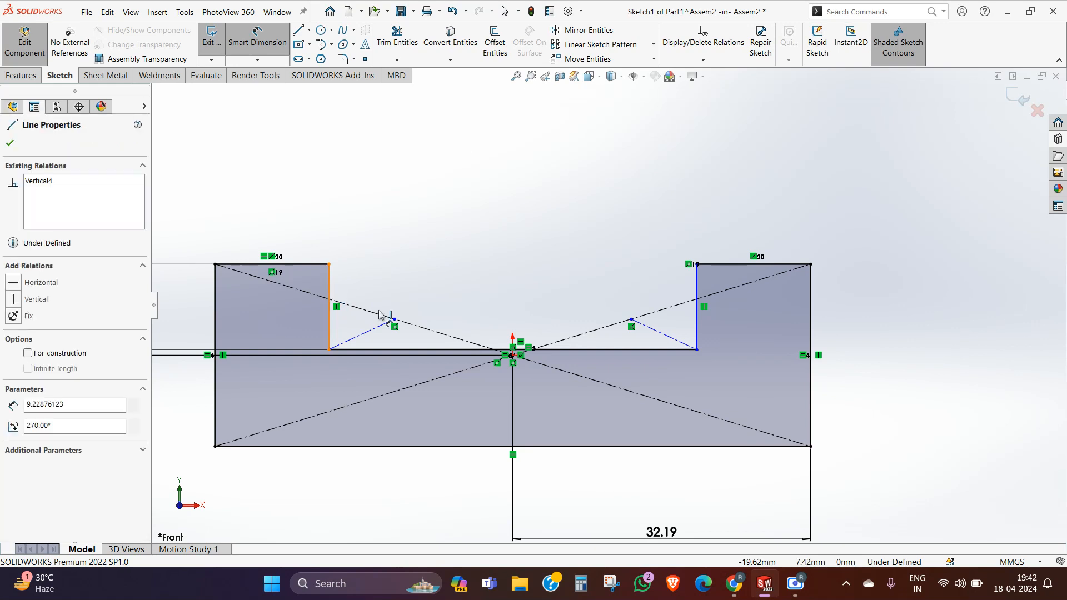
{"action": "left_click", "coordinate": [513, 356]}
{"action": "left_click", "coordinate": [422, 207]}
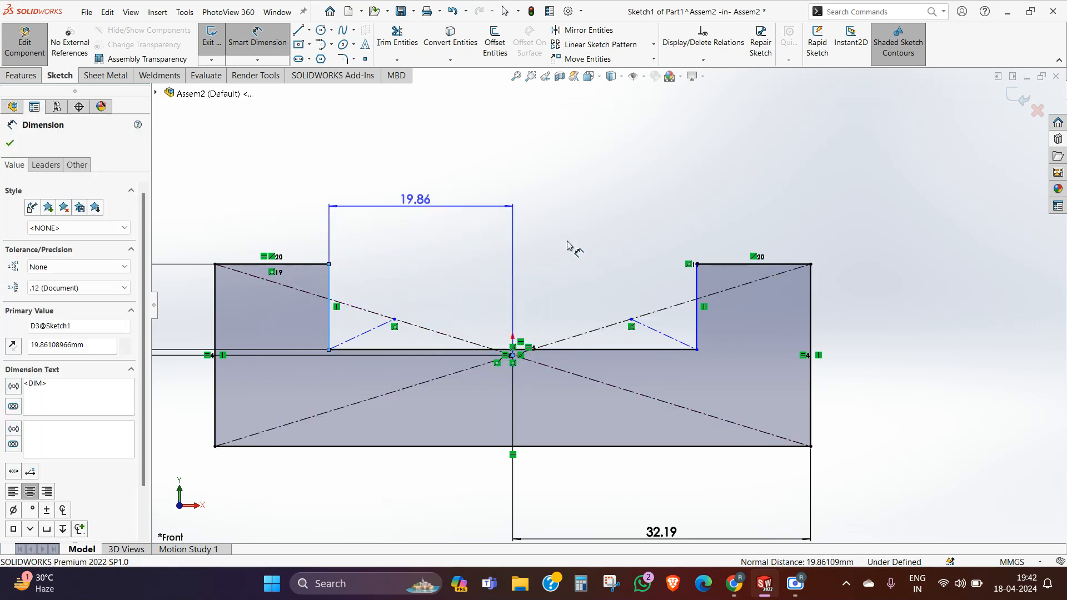
{"action": "left_click", "coordinate": [368, 189]}
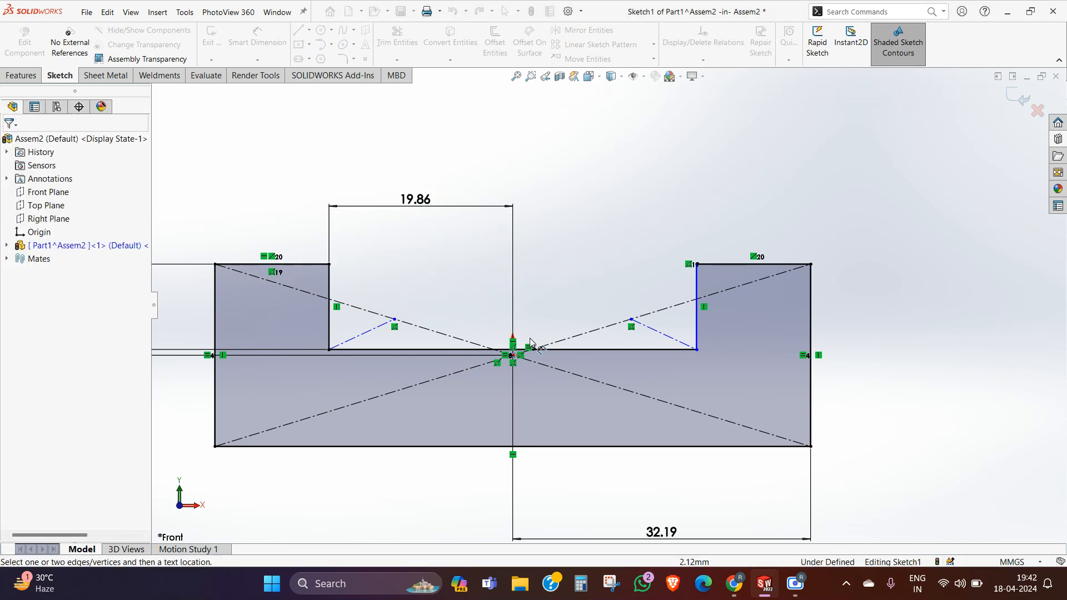
Step: Dimension the horizontal distance from the notch's right wall to the origin
{"action": "left_click", "coordinate": [696, 331]}
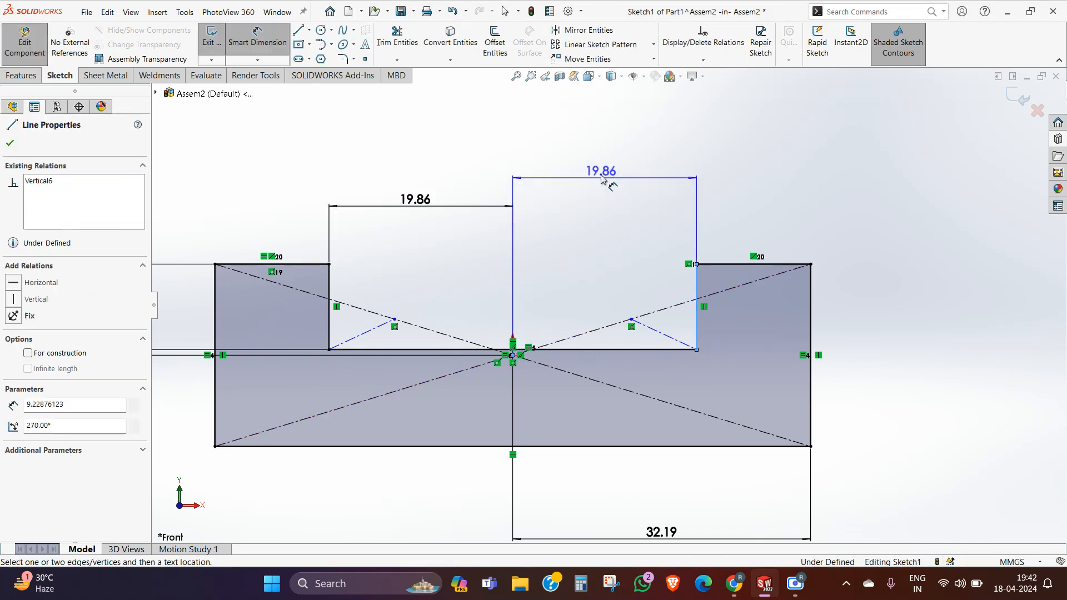
{"action": "left_click", "coordinate": [552, 170]}
{"action": "left_click", "coordinate": [552, 156]}
{"action": "left_click", "coordinate": [437, 158]}
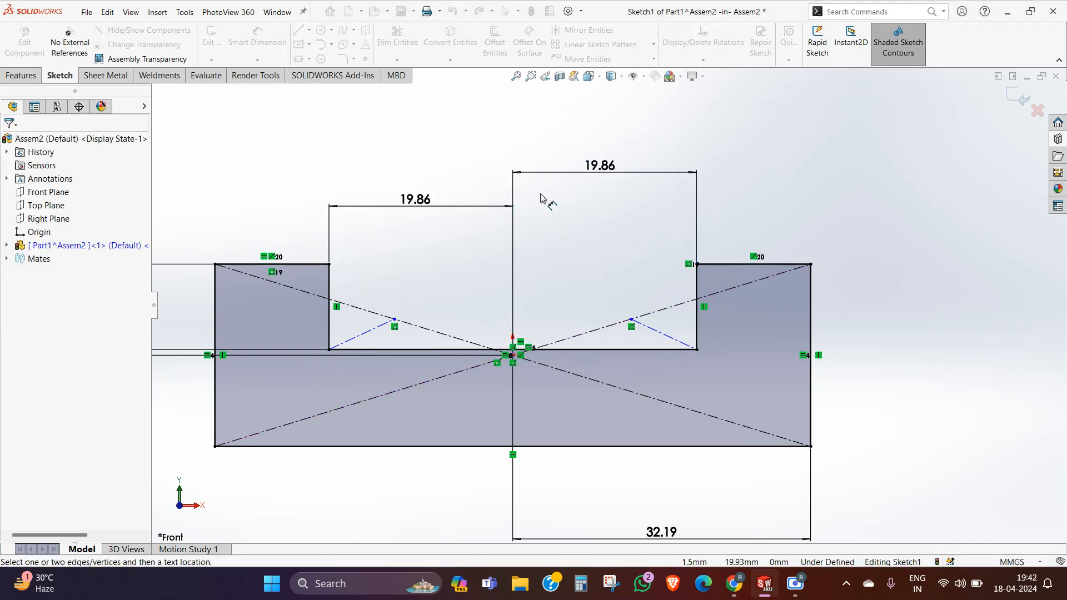
Step: Extrude the channel profile 229 mm with the Mid Plane end condition
{"action": "scroll", "coordinate": [544, 212], "scroll_direction": "up", "scroll_amount": 3}
{"action": "middle_click_drag", "start_coordinate": [545, 237], "coordinate": [594, 273]}
{"action": "left_click", "coordinate": [24, 76]}
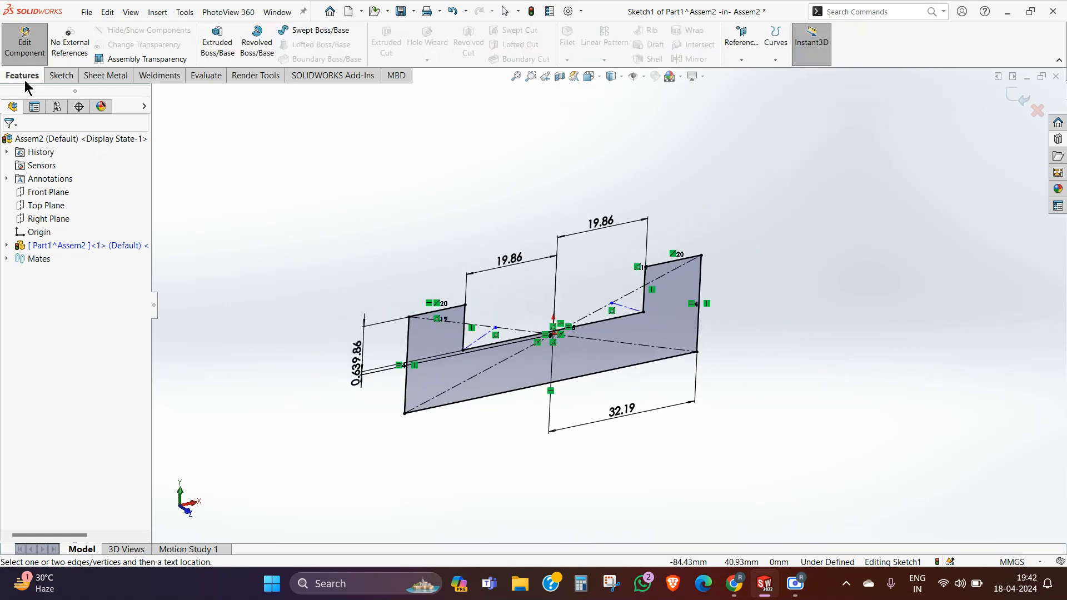
{"action": "left_click", "coordinate": [218, 38]}
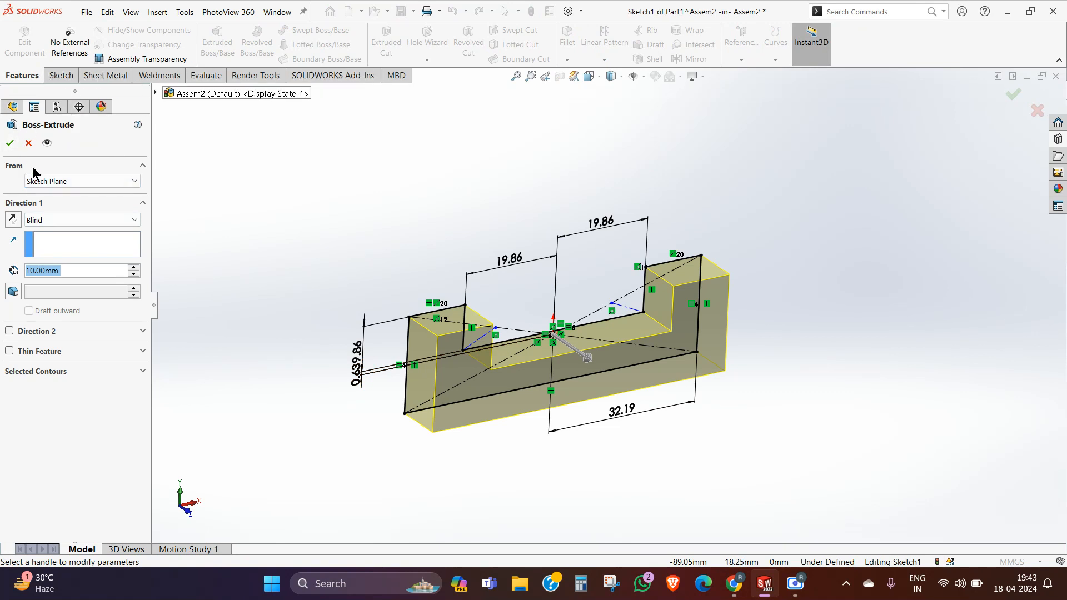
{"action": "left_click", "coordinate": [48, 220]}
{"action": "left_click", "coordinate": [57, 286]}
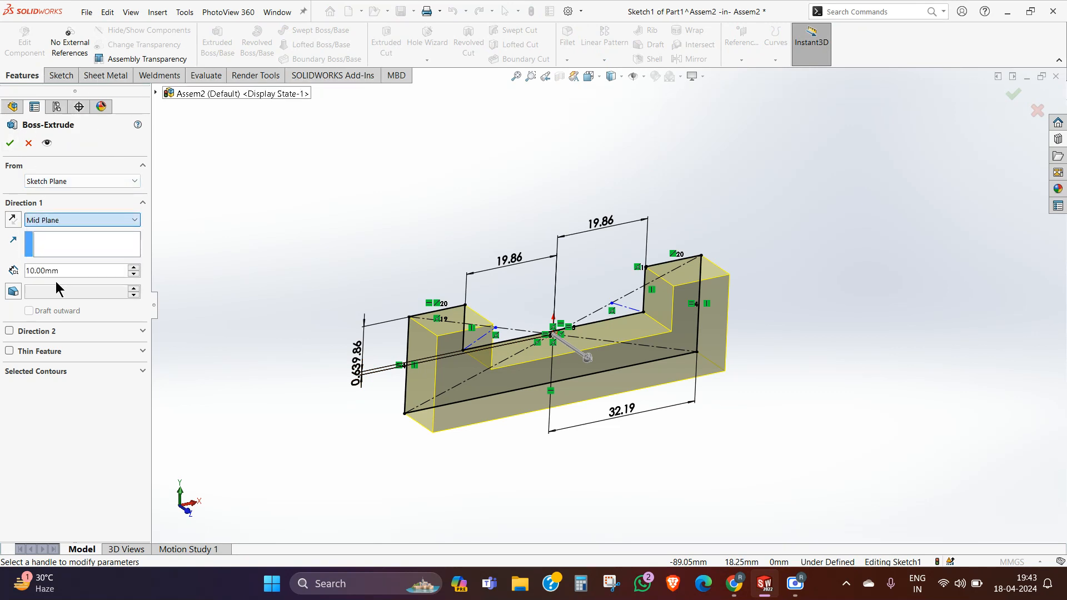
{"action": "mouse_move", "coordinate": [585, 356]}
{"action": "left_mouse_down"}
{"action": "mouse_move", "coordinate": [747, 506]}
{"action": "mouse_move", "coordinate": [762, 465]}
{"action": "left_mouse_up"}
{"action": "scroll", "coordinate": [761, 465], "scroll_direction": "up", "scroll_amount": 3}
{"action": "left_click_drag", "start_coordinate": [700, 405], "coordinate": [747, 432]}
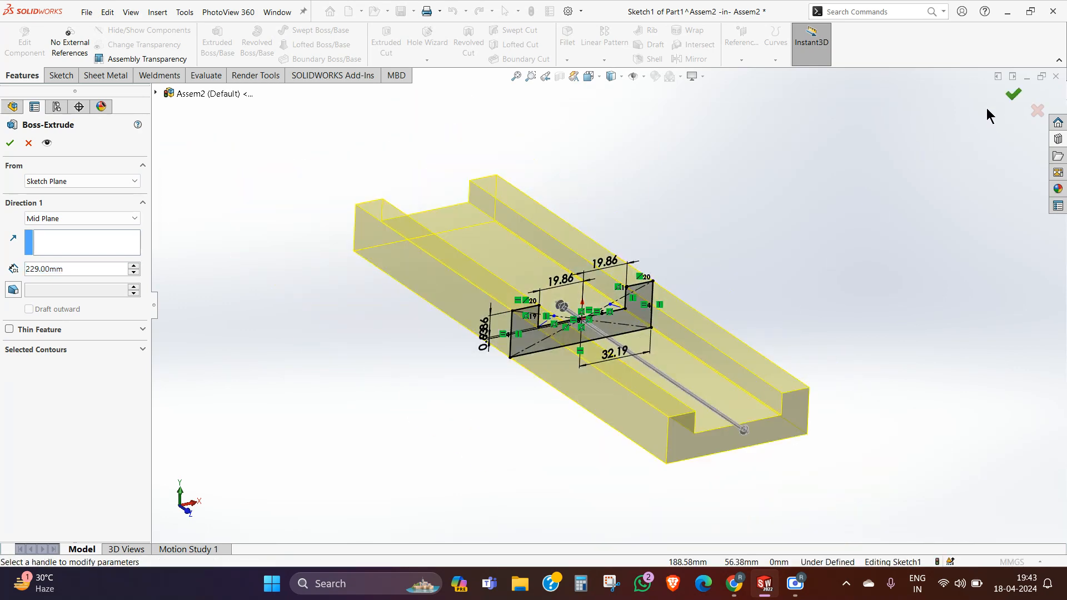
{"action": "left_click", "coordinate": [1012, 94]}
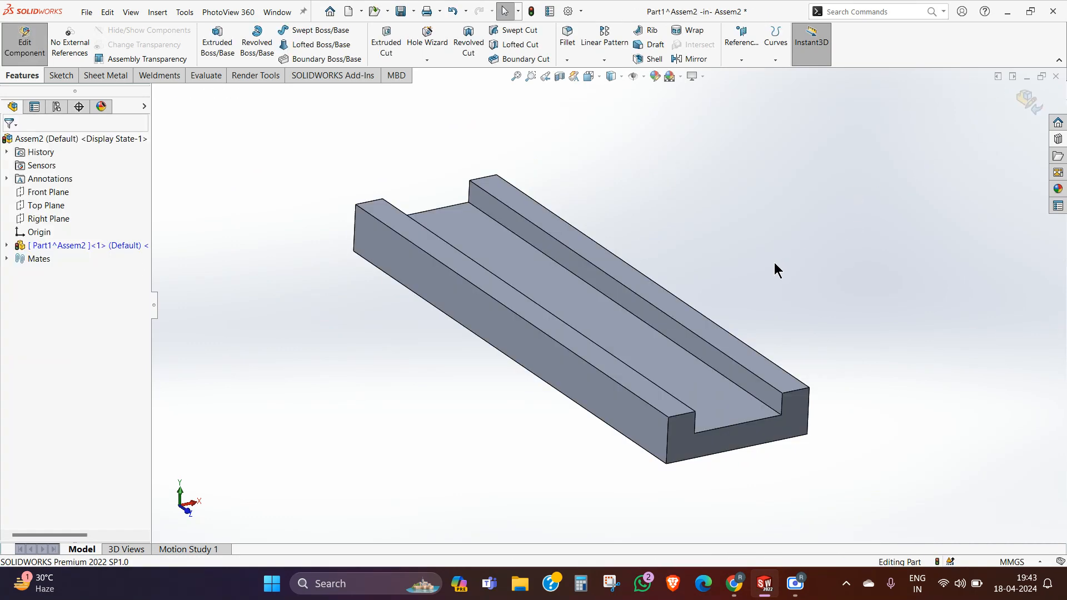
Step: Finish editing the channel part to return to the assembly, and rebuild it
{"action": "left_click", "coordinate": [1034, 109]}
{"action": "left_click", "coordinate": [6, 258]}
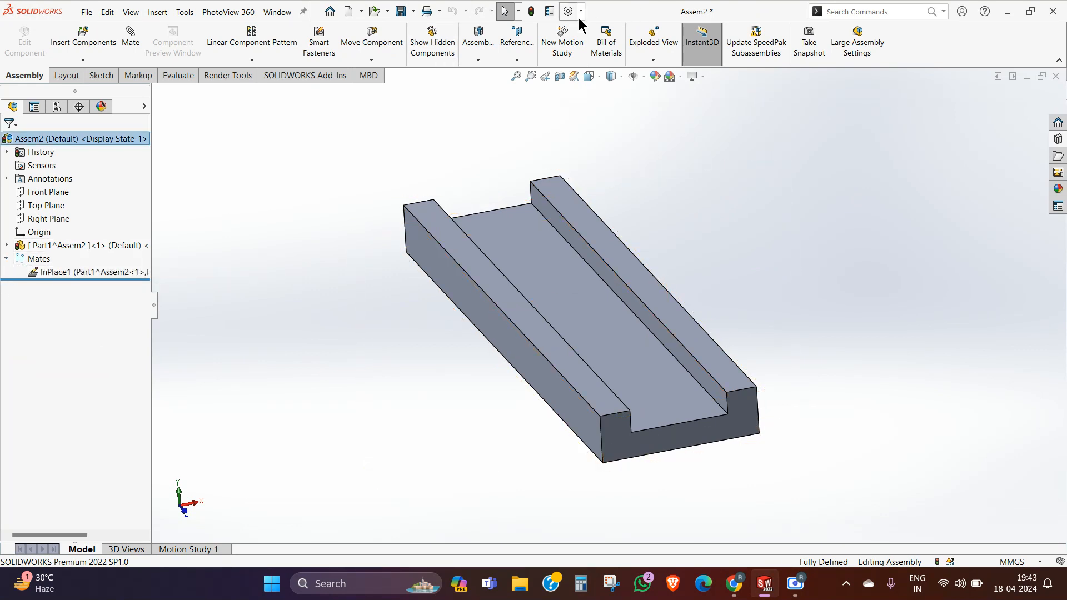
{"action": "left_click", "coordinate": [534, 10]}
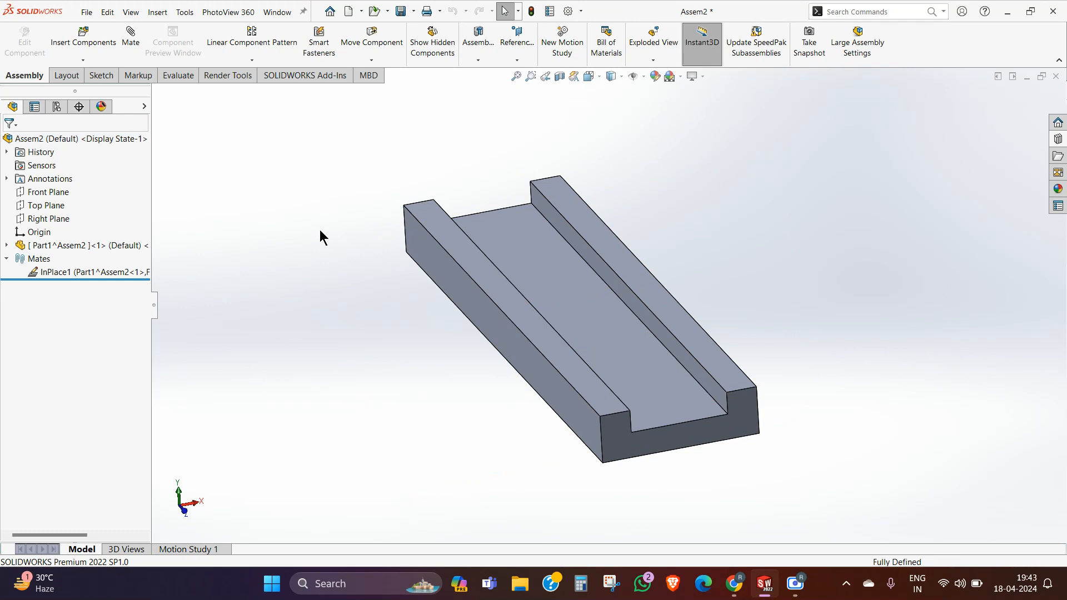
Step: Insert another new part into the assembly, placing it in empty space without choosing a plane
{"action": "left_click", "coordinate": [82, 60]}
{"action": "left_click", "coordinate": [82, 86]}
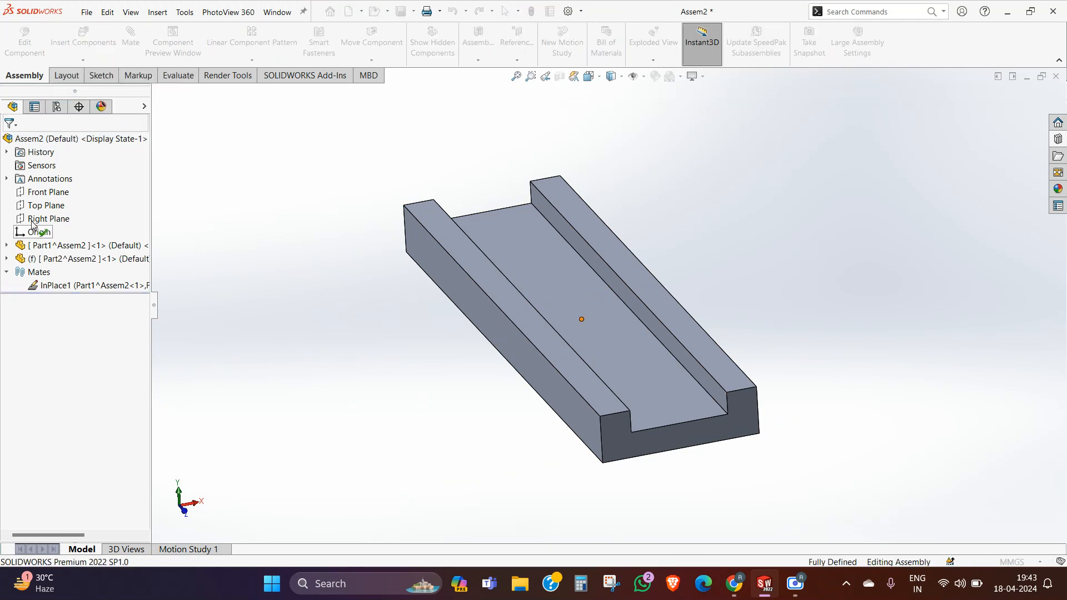
{"action": "left_click", "coordinate": [290, 190]}
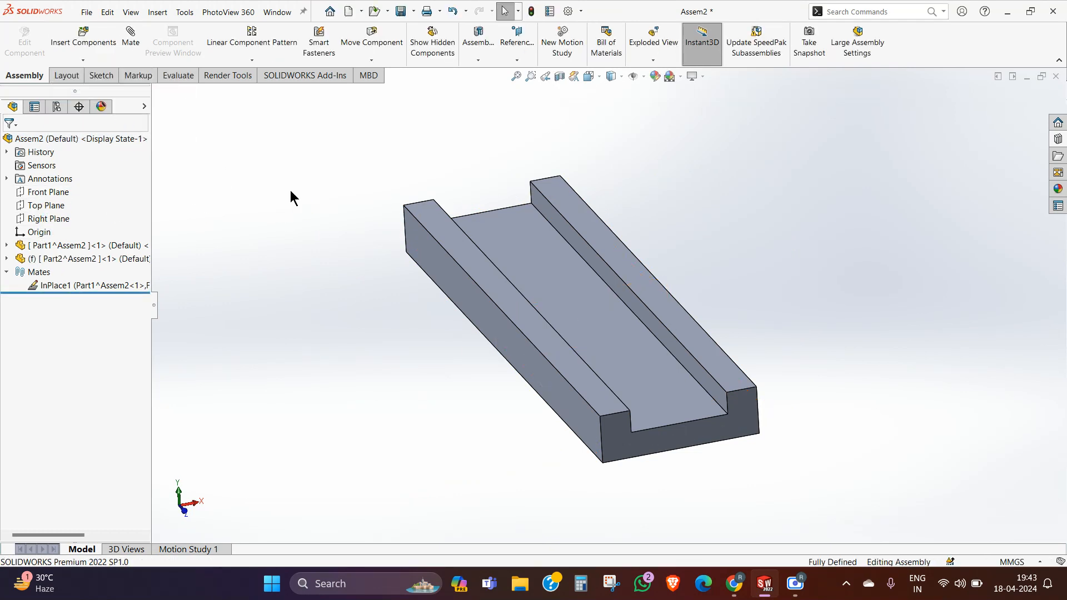
{"action": "left_click", "coordinate": [73, 285]}
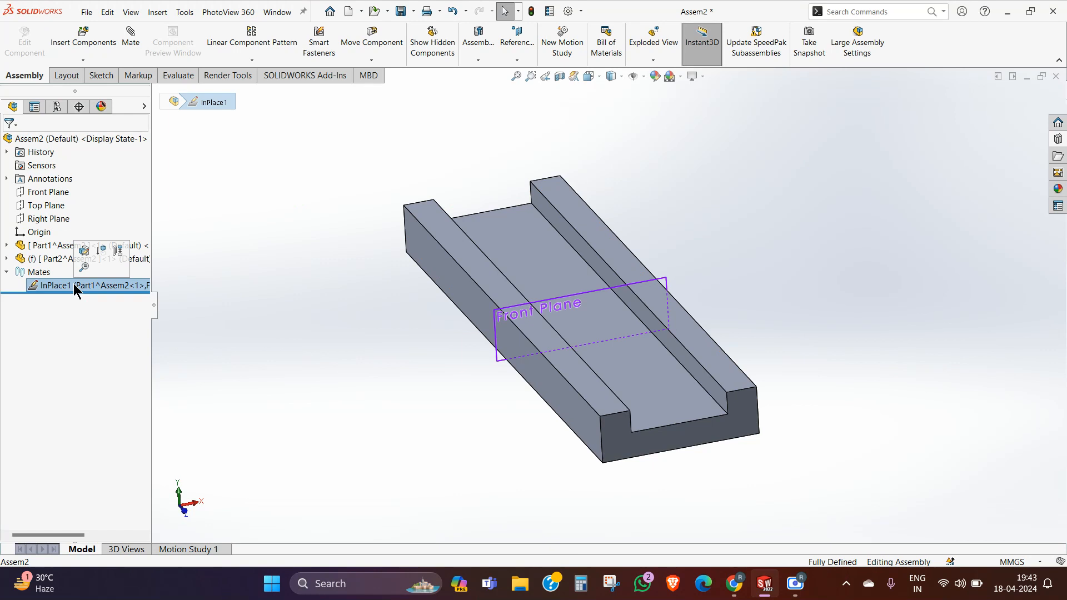
{"action": "left_click", "coordinate": [283, 348]}
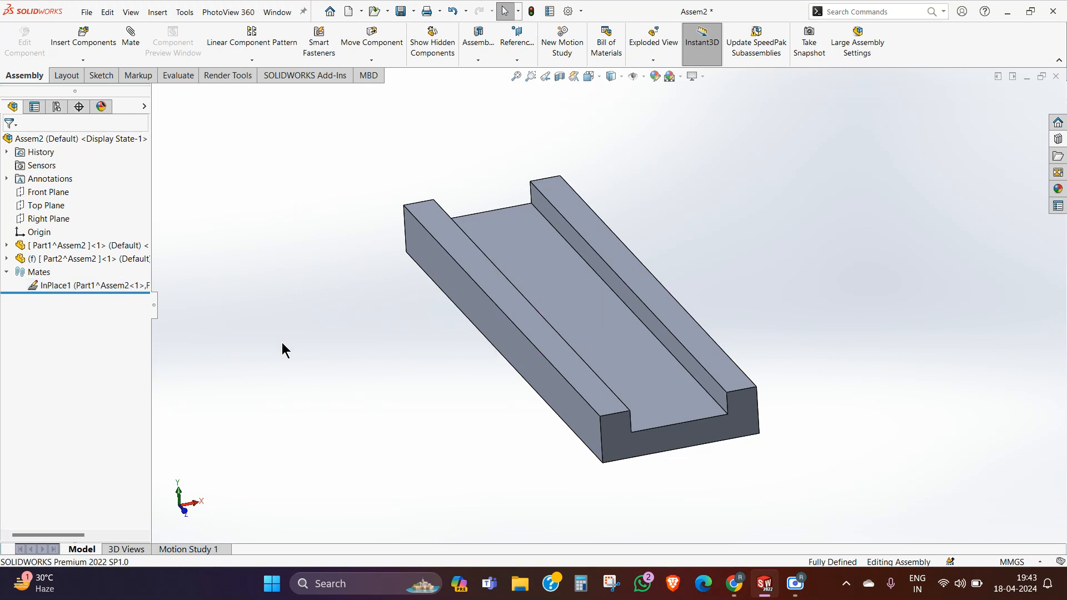
{"action": "right_click", "coordinate": [59, 260]}
{"action": "left_click", "coordinate": [298, 373]}
{"action": "left_click", "coordinate": [59, 260]}
{"action": "left_click", "coordinate": [369, 236]}
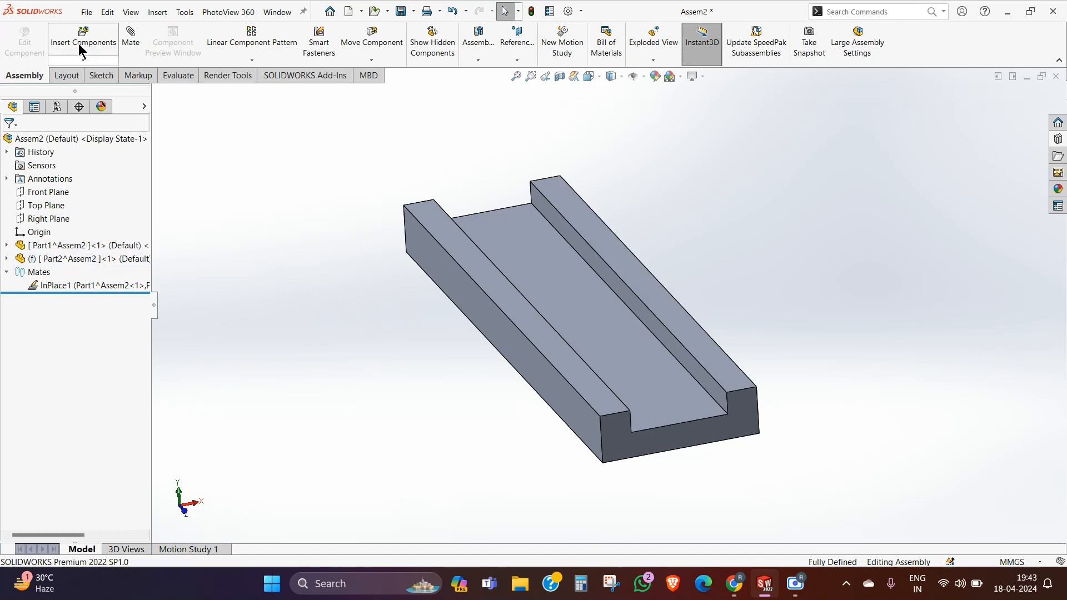
Step: Expand the newly inserted second part in the assembly tree and open it for in-context editing
{"action": "left_click", "coordinate": [7, 258]}
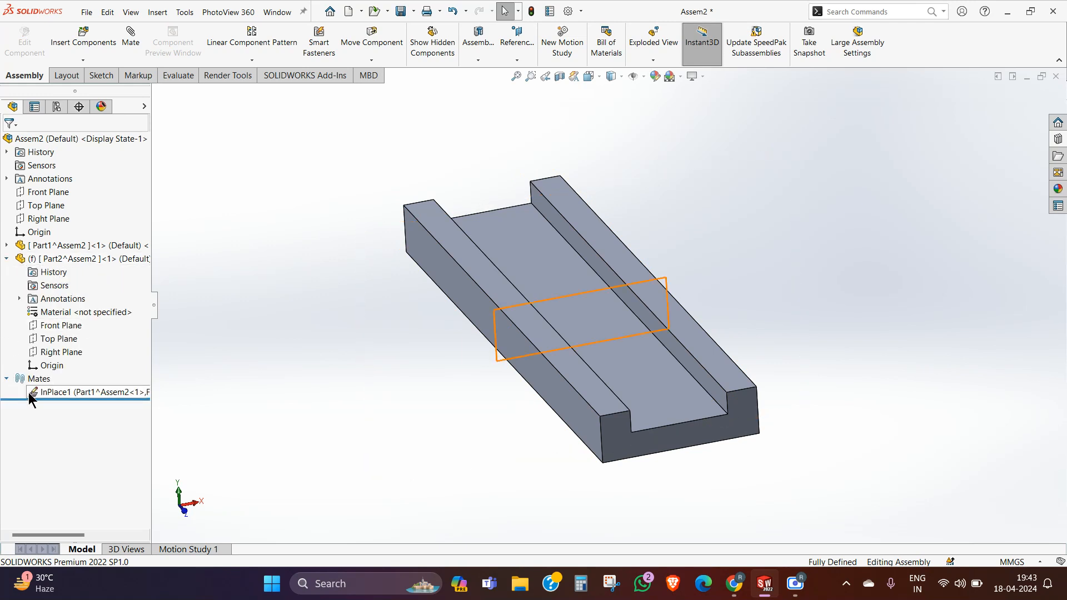
{"action": "right_click", "coordinate": [47, 260]}
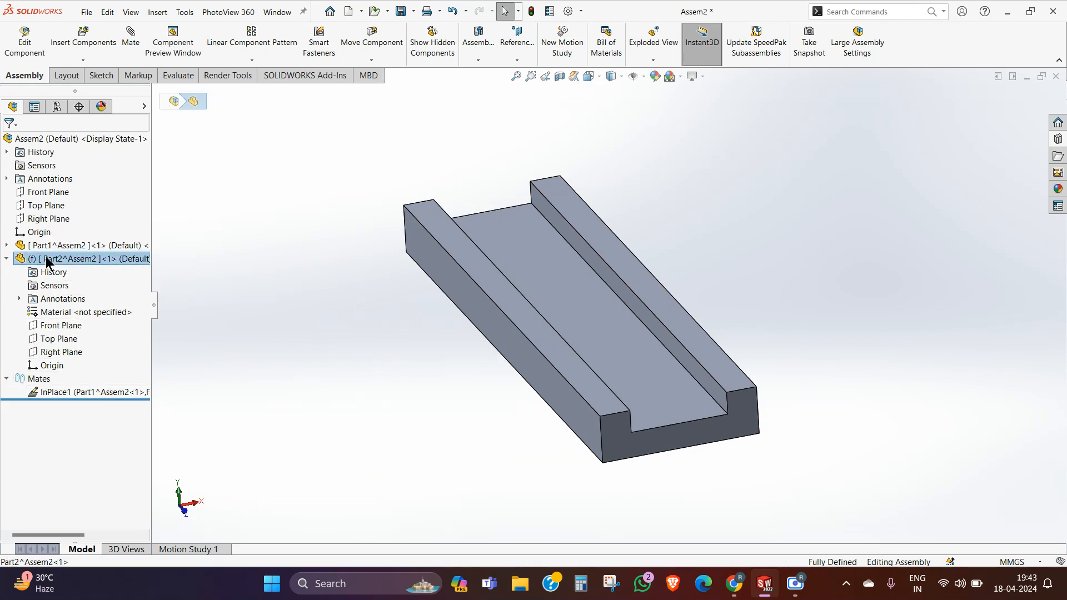
{"action": "left_click", "coordinate": [105, 185]}
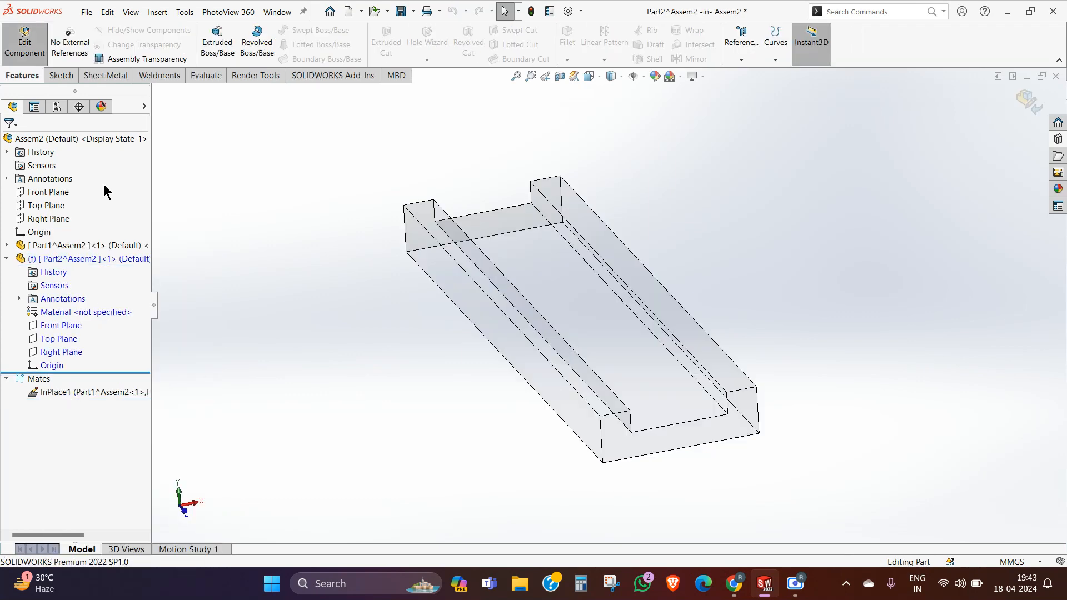
Step: Start a sketch for the new part on the assembly's Front Plane
{"action": "mouse_move", "coordinate": [412, 264]}
{"action": "middle_mouse_down"}
{"action": "mouse_move", "coordinate": [389, 284]}
{"action": "mouse_move", "coordinate": [396, 275]}
{"action": "middle_mouse_up"}
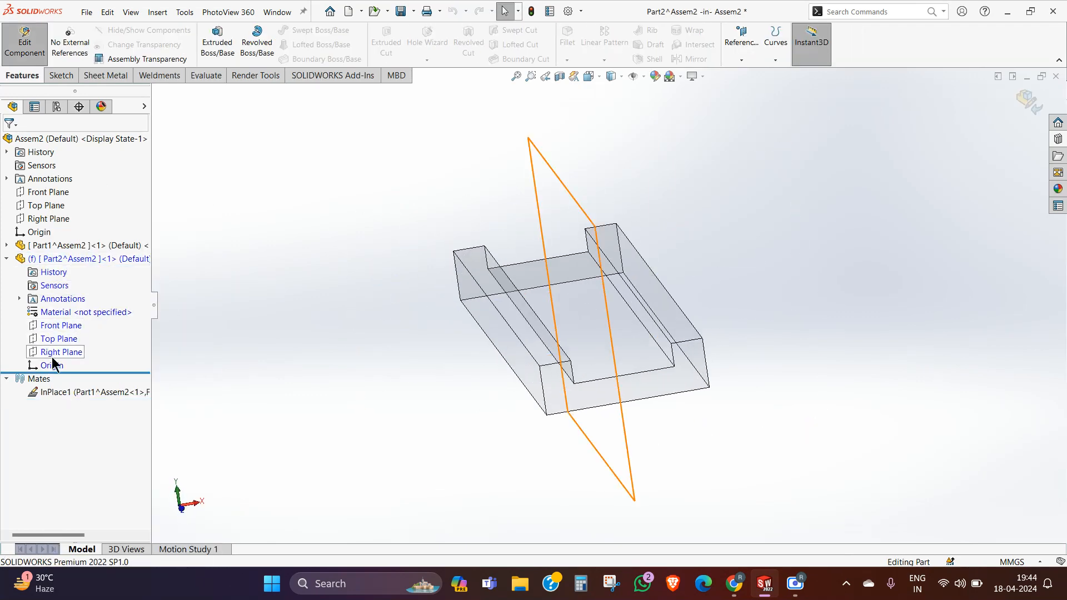
{"action": "left_click", "coordinate": [55, 188]}
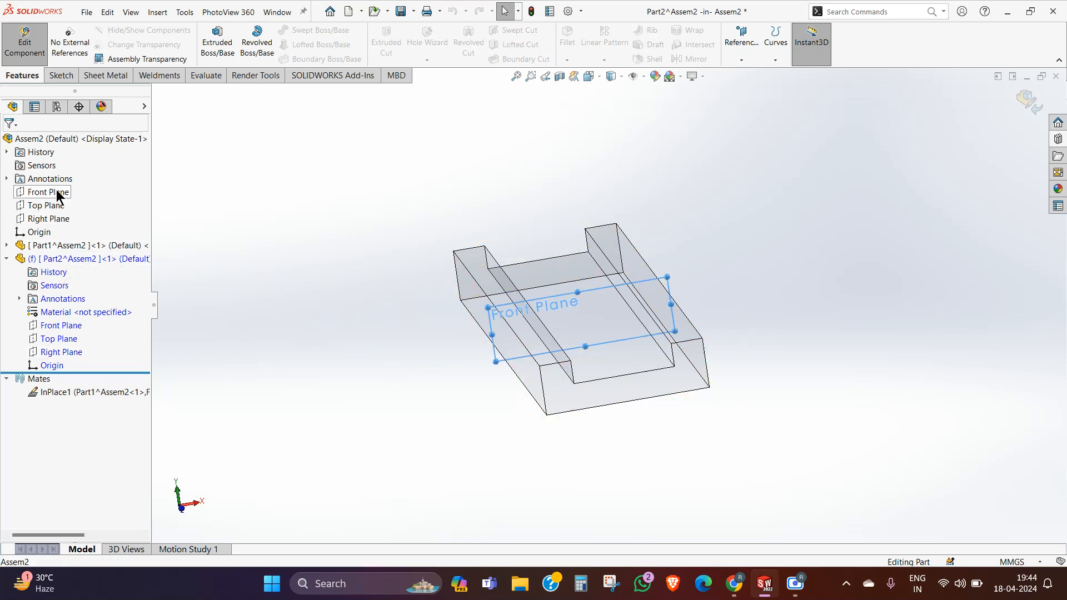
{"action": "left_click", "coordinate": [168, 203]}
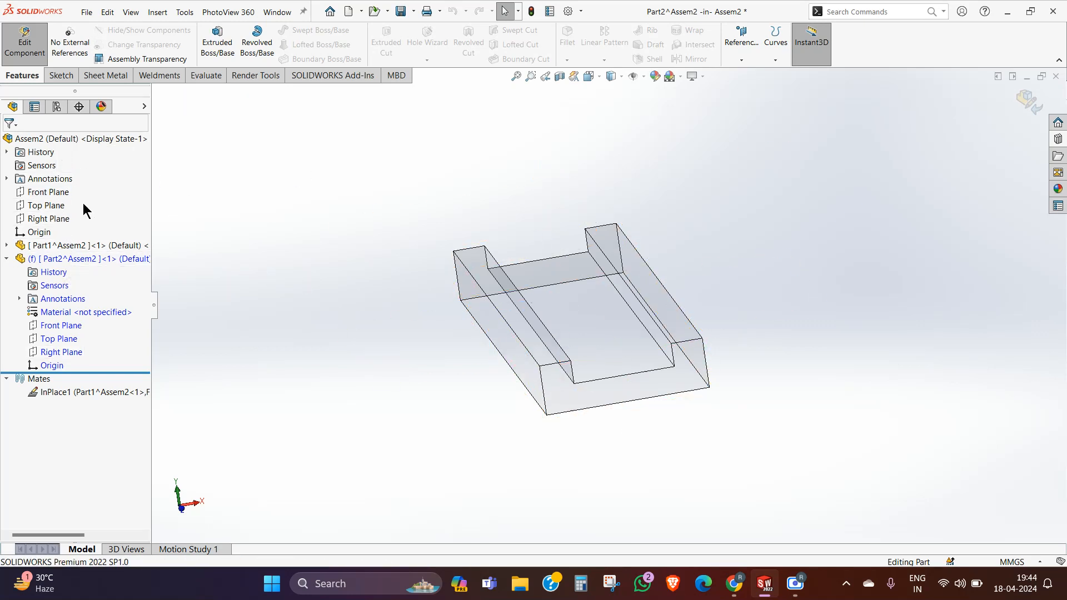
{"action": "left_click", "coordinate": [48, 191]}
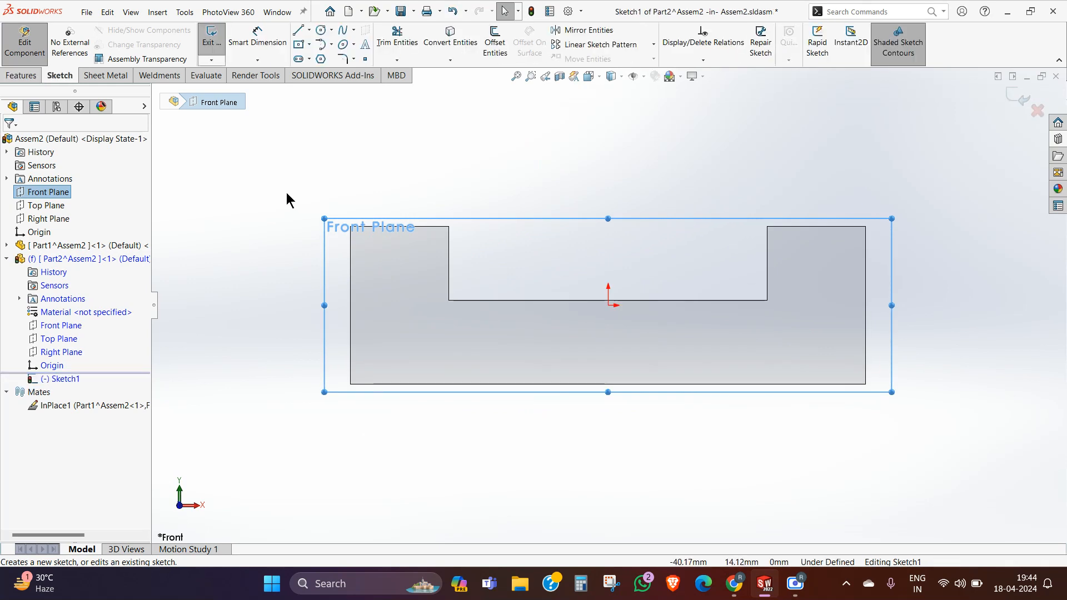
Step: Sketch a vertical construction centerline about 30.5 mm long upward from the origin
{"action": "left_click", "coordinate": [344, 45]}
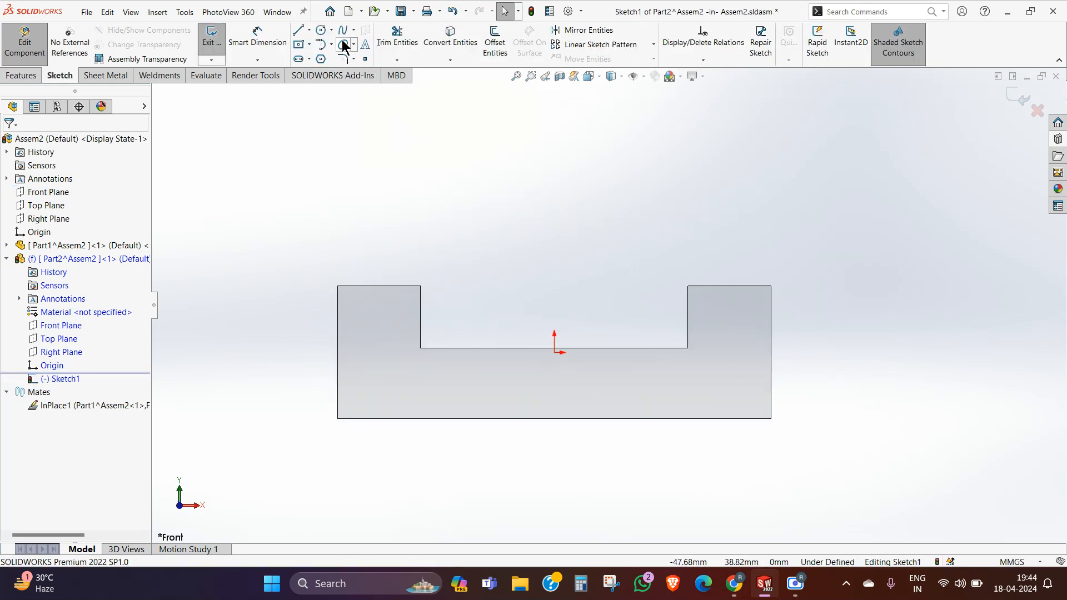
{"action": "left_click", "coordinate": [308, 30]}
{"action": "left_click", "coordinate": [325, 57]}
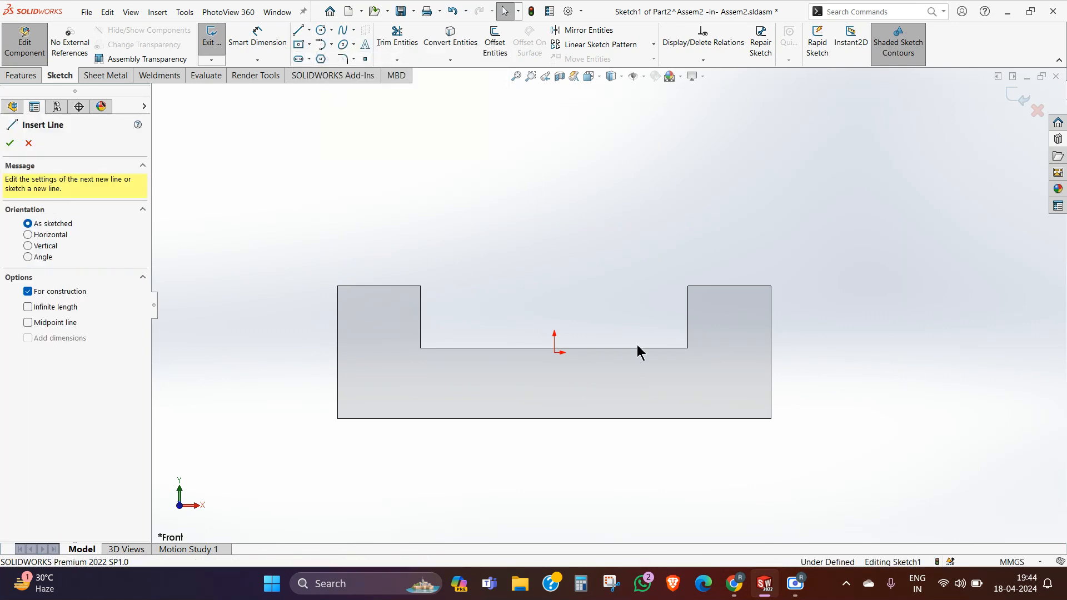
{"action": "left_click", "coordinate": [554, 352]}
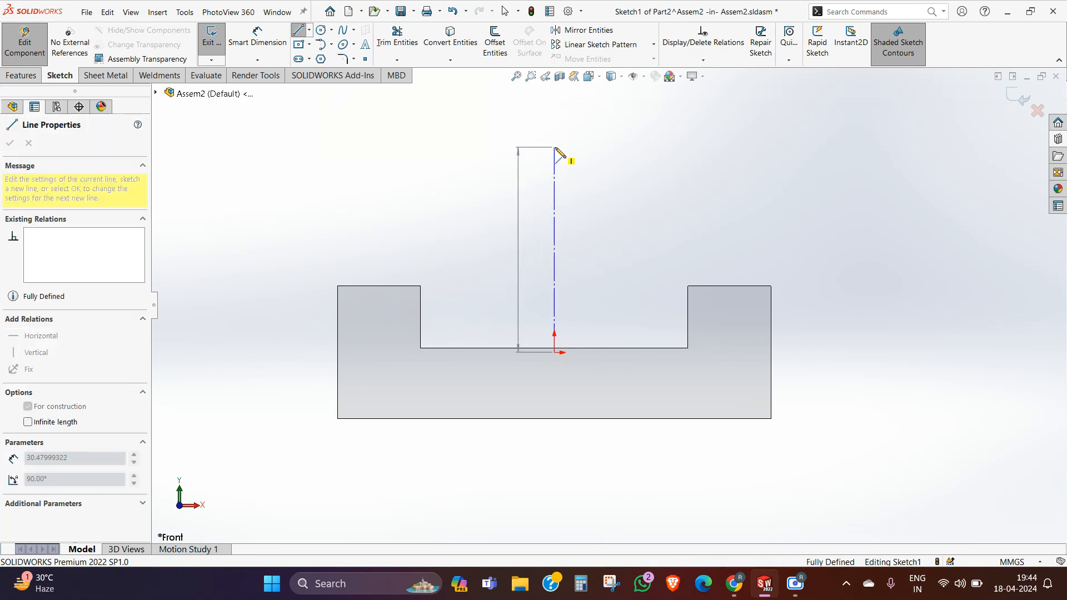
{"action": "left_click", "coordinate": [555, 148]}
{"action": "right_click", "coordinate": [555, 148]}
{"action": "left_click", "coordinate": [586, 158]}
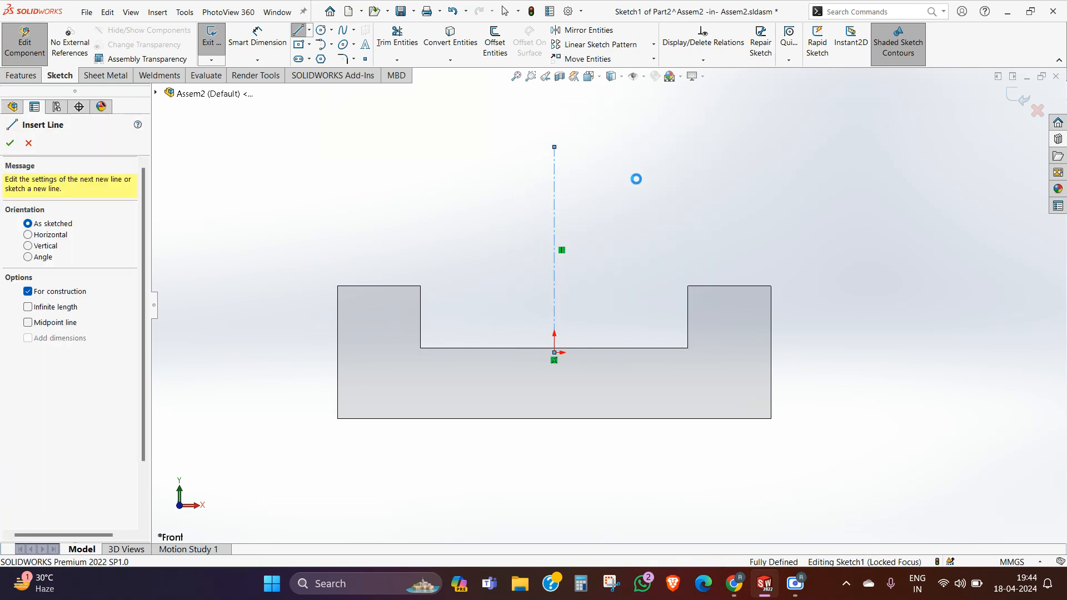
Step: Sketch a horizontal centerpoint straight slot centred on the centerline above the channel, about 19.8 mm between arc centres and 6.9 mm high
{"action": "left_click", "coordinate": [306, 59]}
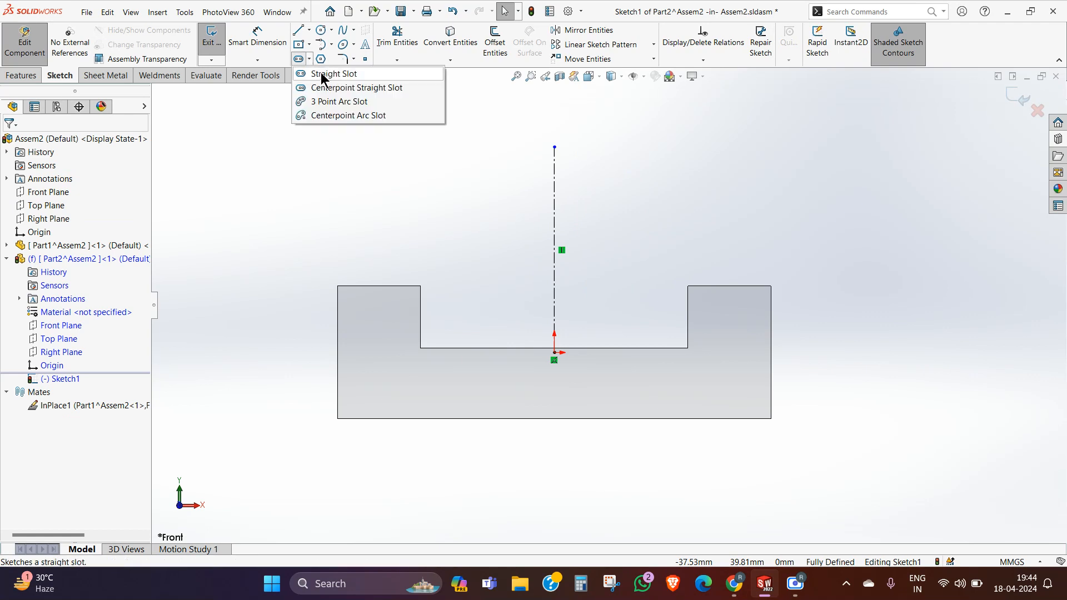
{"action": "left_click", "coordinate": [333, 87]}
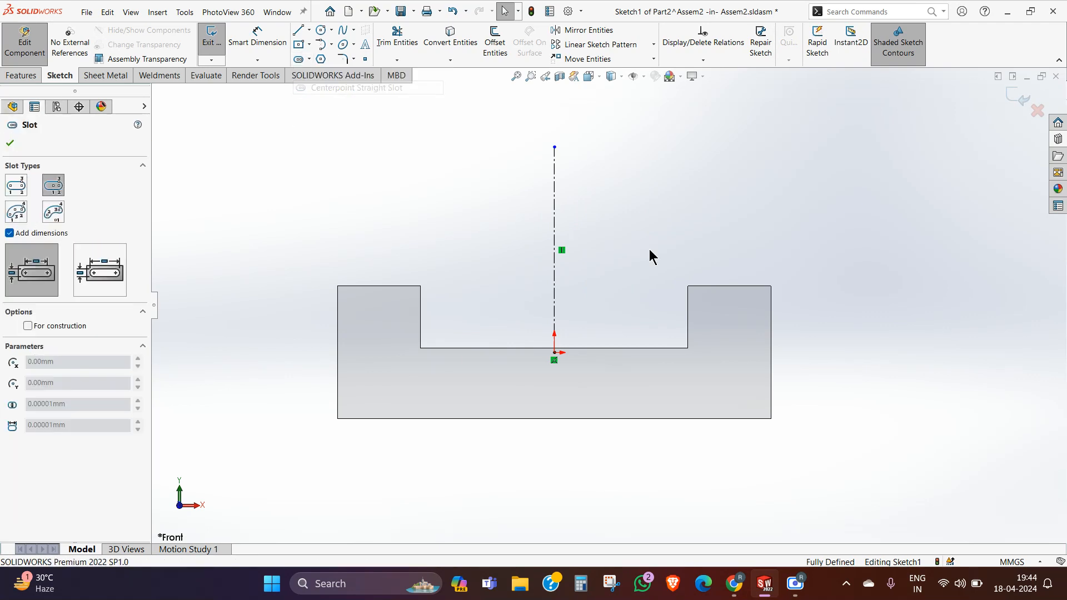
{"action": "left_click", "coordinate": [554, 224]}
{"action": "left_click", "coordinate": [621, 223]}
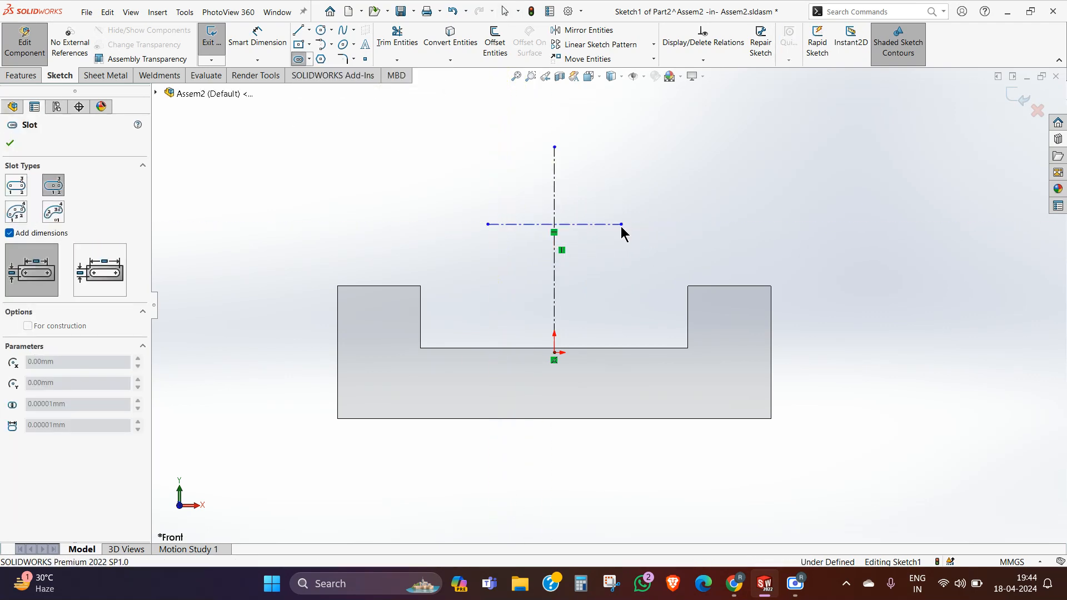
{"action": "left_click", "coordinate": [621, 201]}
{"action": "right_click", "coordinate": [621, 182]}
{"action": "left_click", "coordinate": [656, 187]}
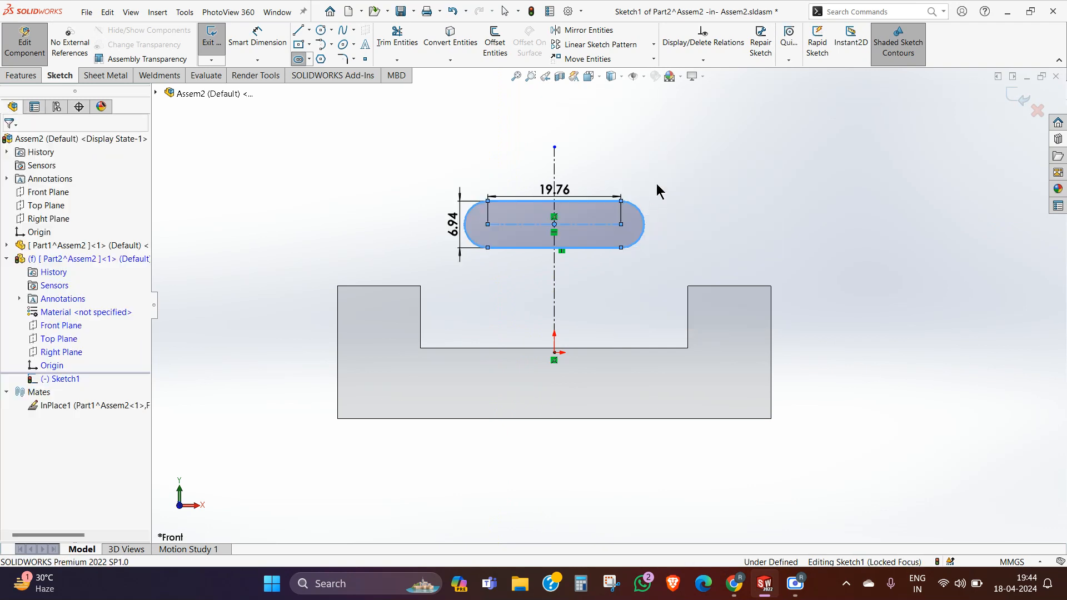
Step: Dimension the vertical distance from the origin to the slot's centreline, accepting the proposed 19 mm
{"action": "scroll", "coordinate": [660, 185], "scroll_direction": "down", "scroll_amount": 1}
{"action": "left_click", "coordinate": [257, 34]}
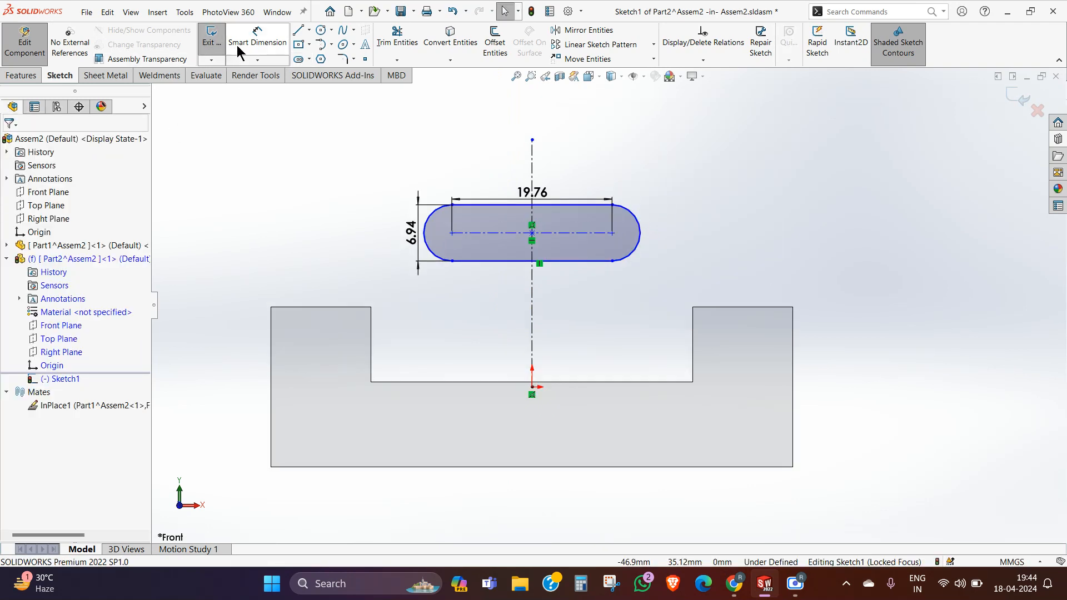
{"action": "left_click", "coordinate": [532, 387]}
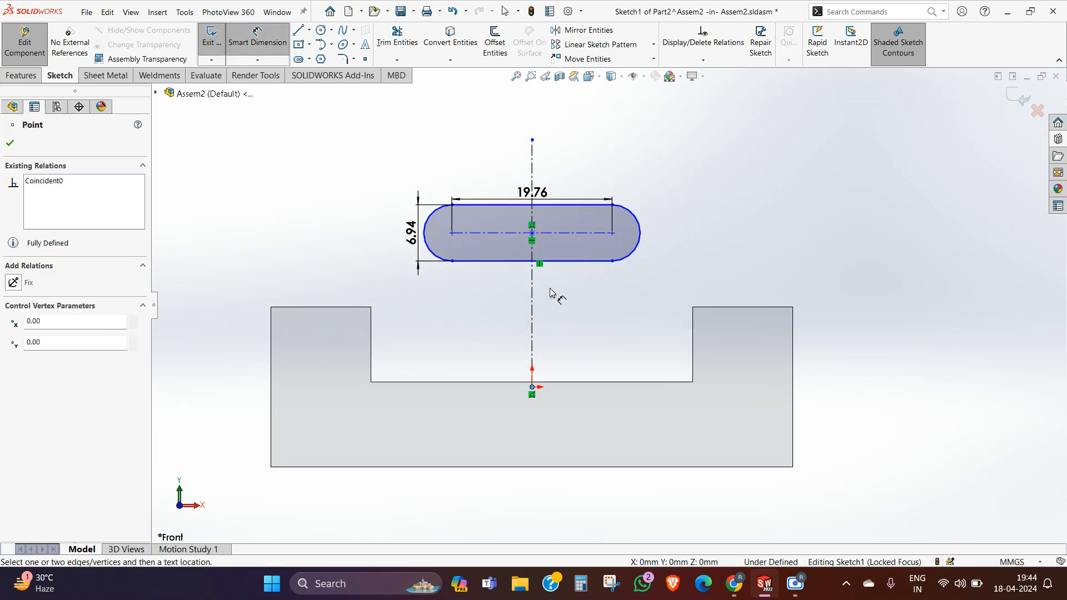
{"action": "left_click", "coordinate": [554, 234]}
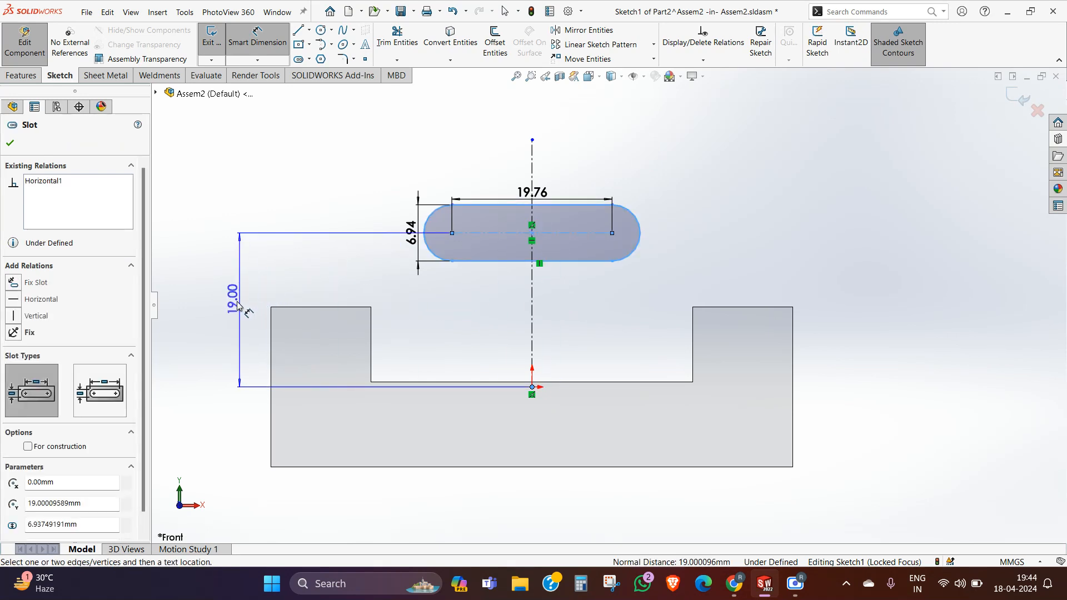
{"action": "left_click", "coordinate": [233, 315]}
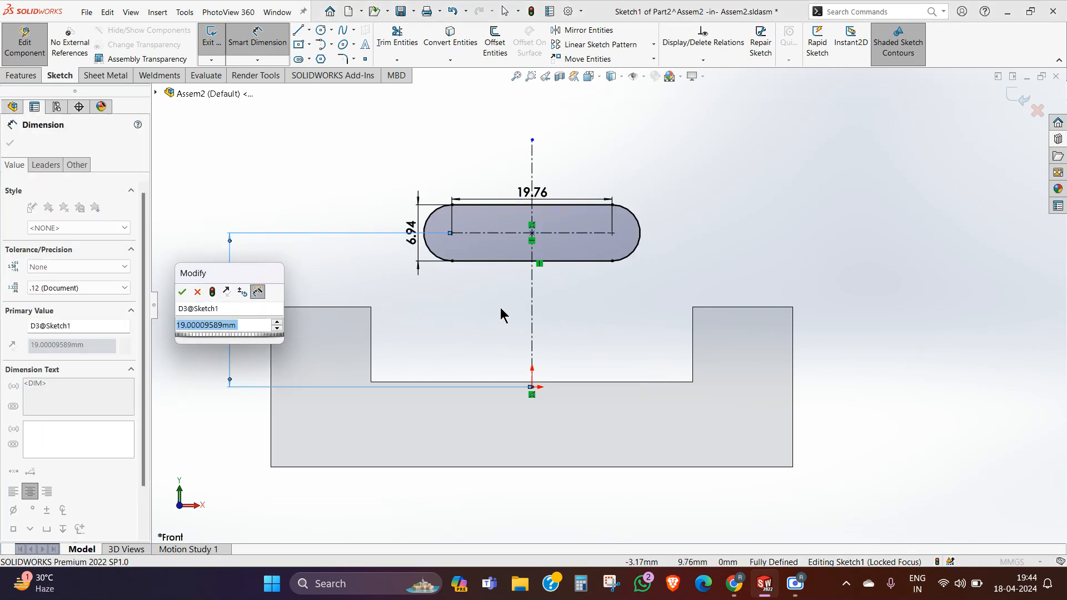
{"action": "left_click", "coordinate": [183, 293]}
Step: Set the slot's height to 7 mm and the distance between its arc centres to 20 mm
{"action": "left_click", "coordinate": [411, 233]}
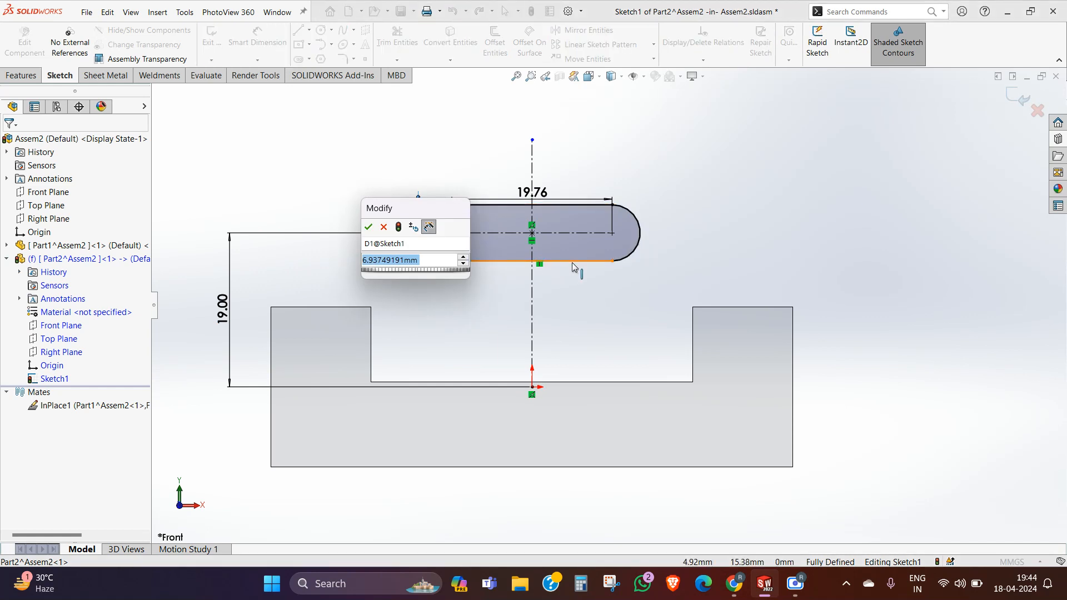
{"action": "type", "text": "7"}
{"action": "key", "text": "Return"}
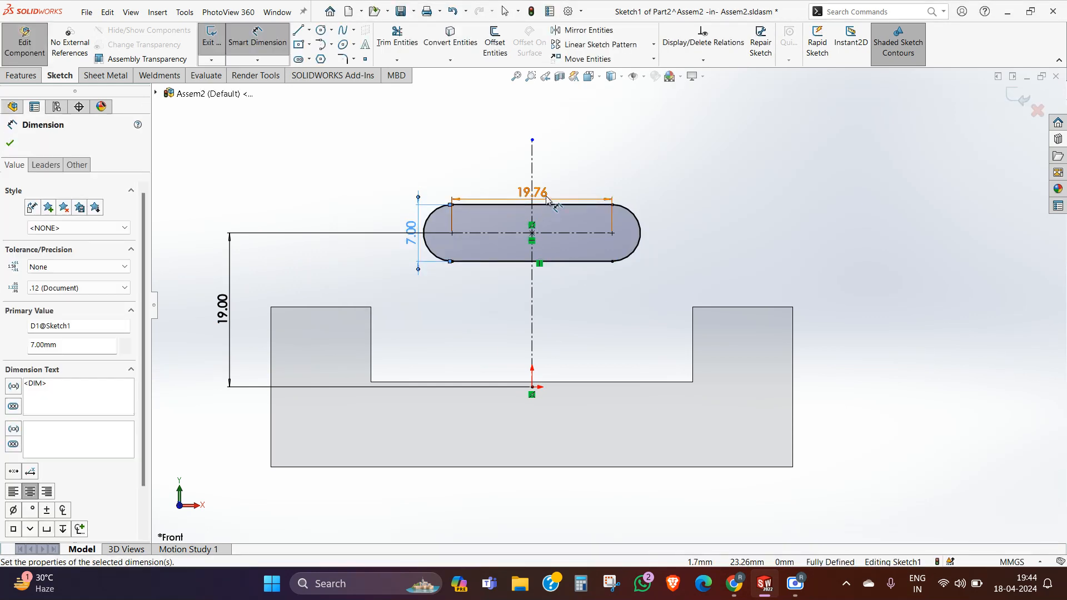
{"action": "left_click", "coordinate": [547, 196]}
{"action": "type", "text": "20"}
{"action": "key", "text": "Return"}
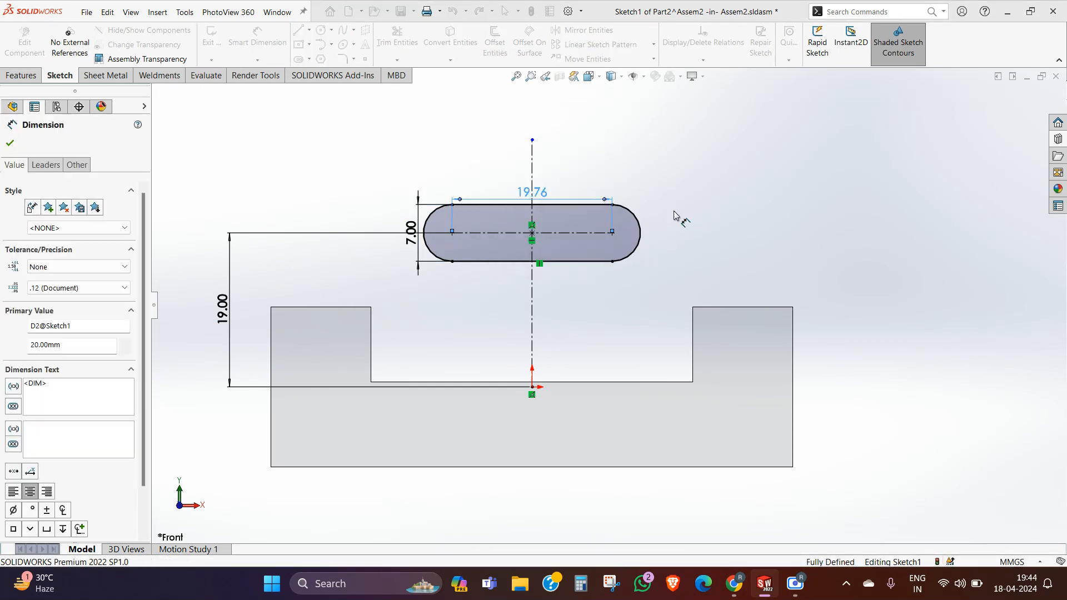
{"action": "left_click", "coordinate": [729, 220]}
Step: Sketch a horizontal line about 2.7 mm long from the origin, continued by a vertical line up to the slot's lower edge
{"action": "scroll", "coordinate": [568, 312], "scroll_direction": "down", "scroll_amount": 2}
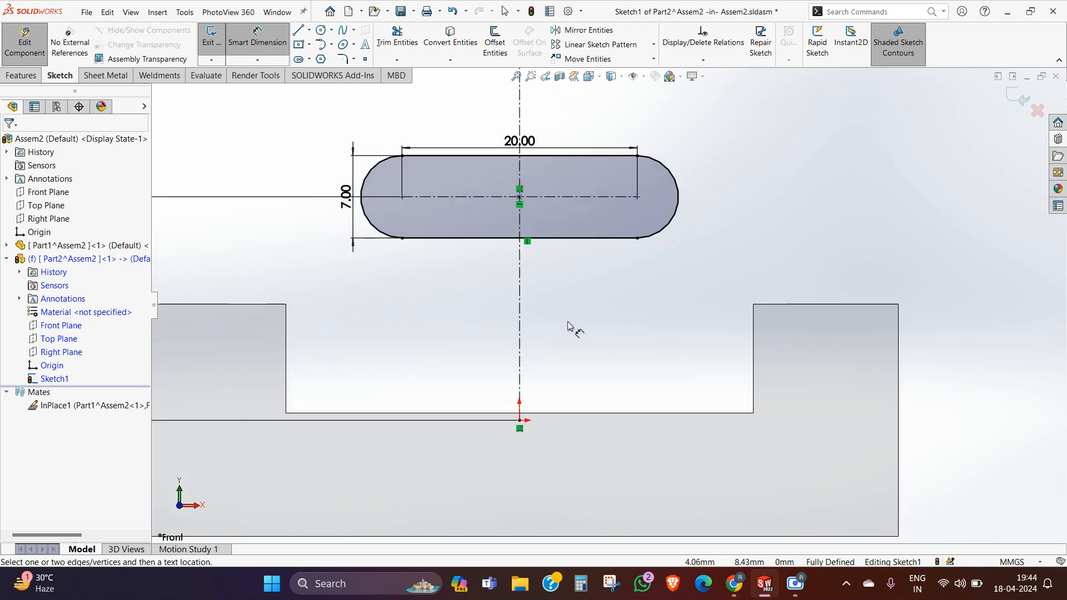
{"action": "left_click", "coordinate": [300, 31]}
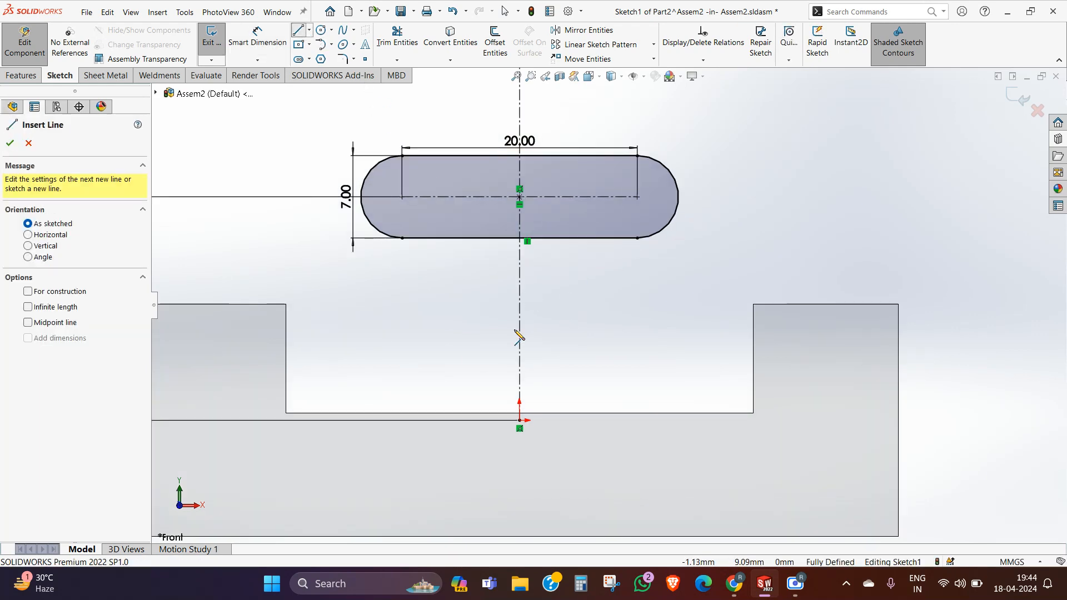
{"action": "left_click", "coordinate": [519, 420]}
{"action": "left_click", "coordinate": [552, 421]}
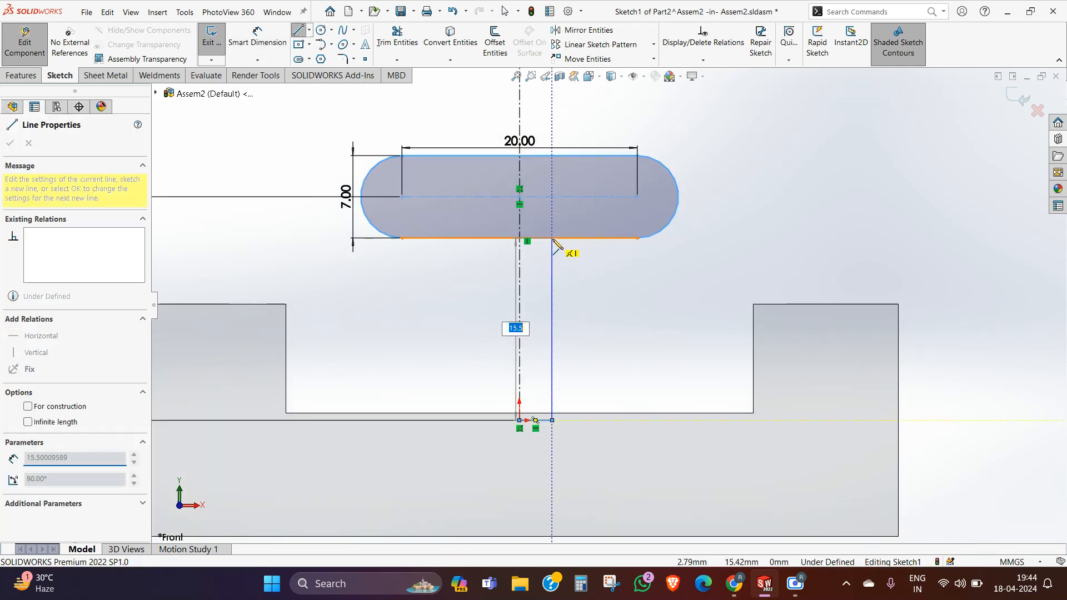
{"action": "left_click", "coordinate": [552, 238]}
{"action": "right_click", "coordinate": [552, 240]}
{"action": "left_click", "coordinate": [586, 246]}
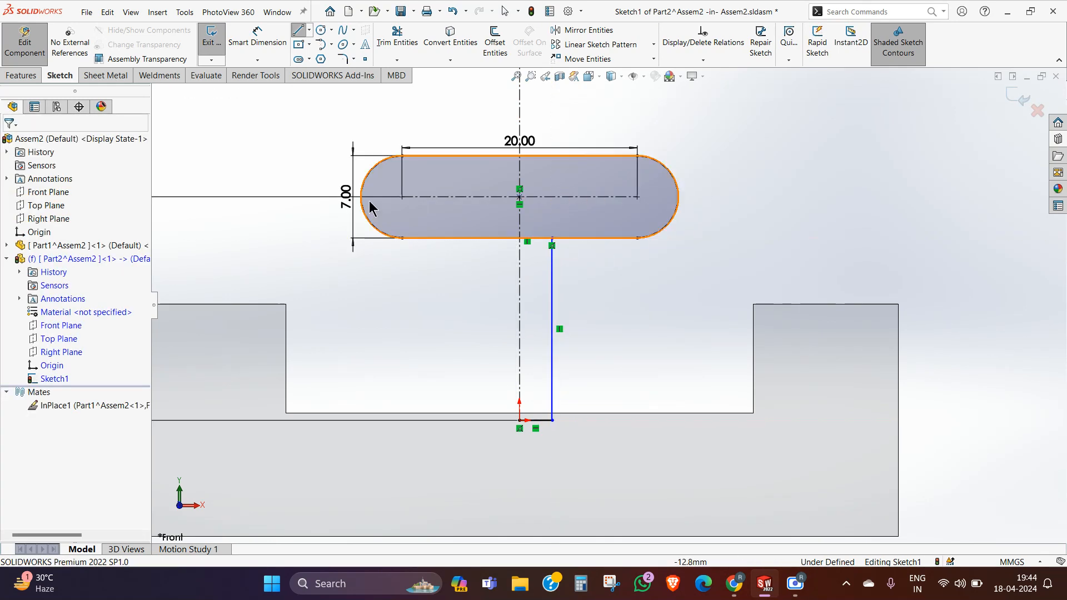
Step: Dimension the stem's full width across the centerline from the vertical line and set it to 5 mm
{"action": "left_click", "coordinate": [253, 41]}
{"action": "left_click", "coordinate": [520, 384]}
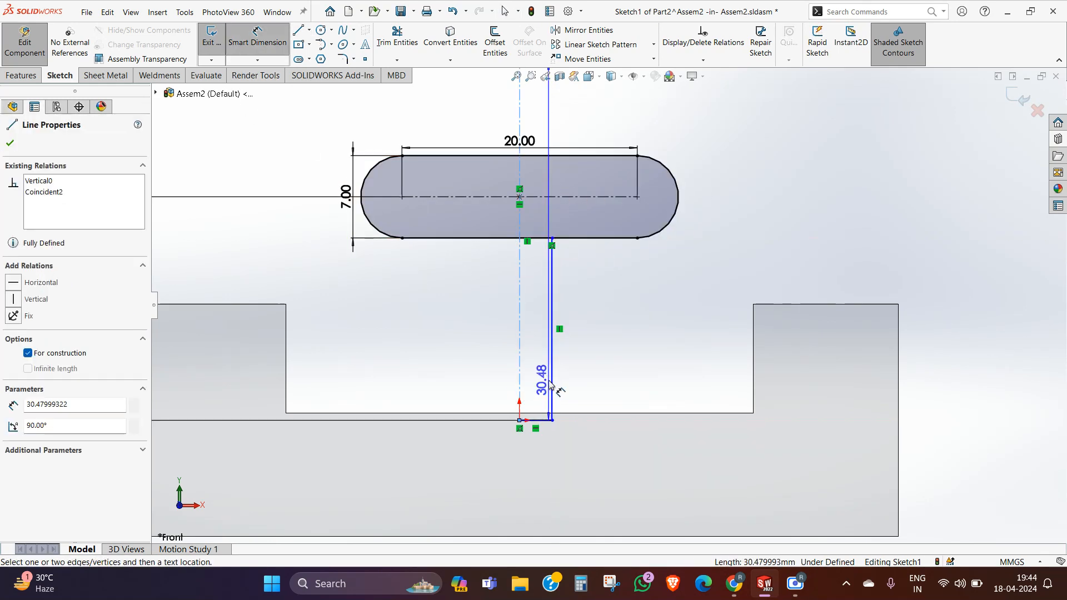
{"action": "left_click", "coordinate": [551, 378]}
{"action": "left_click", "coordinate": [507, 357]}
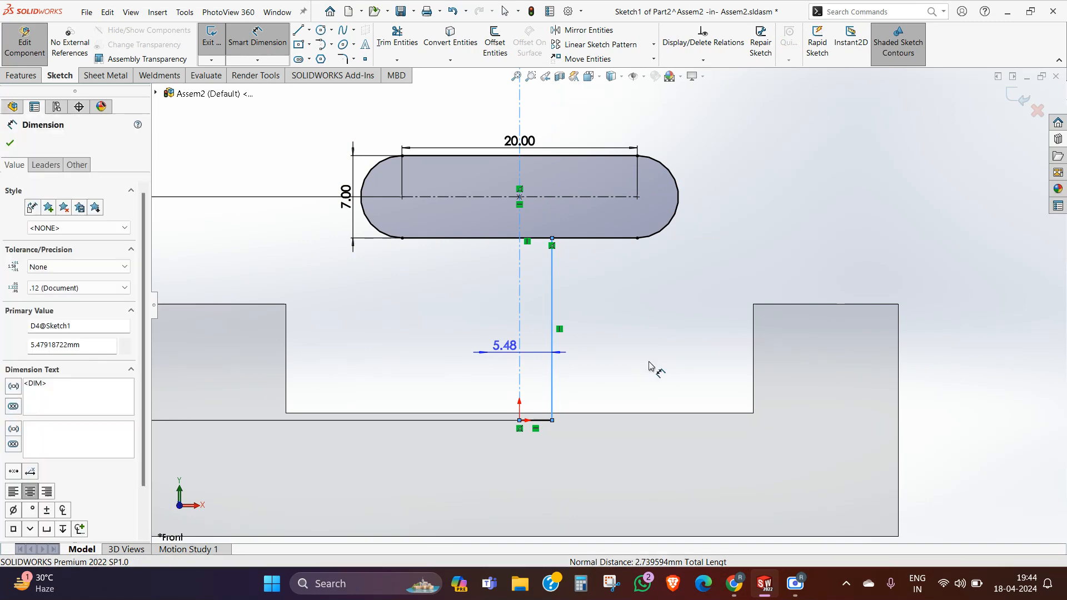
{"action": "type", "text": "5"}
{"action": "key", "text": "Return"}
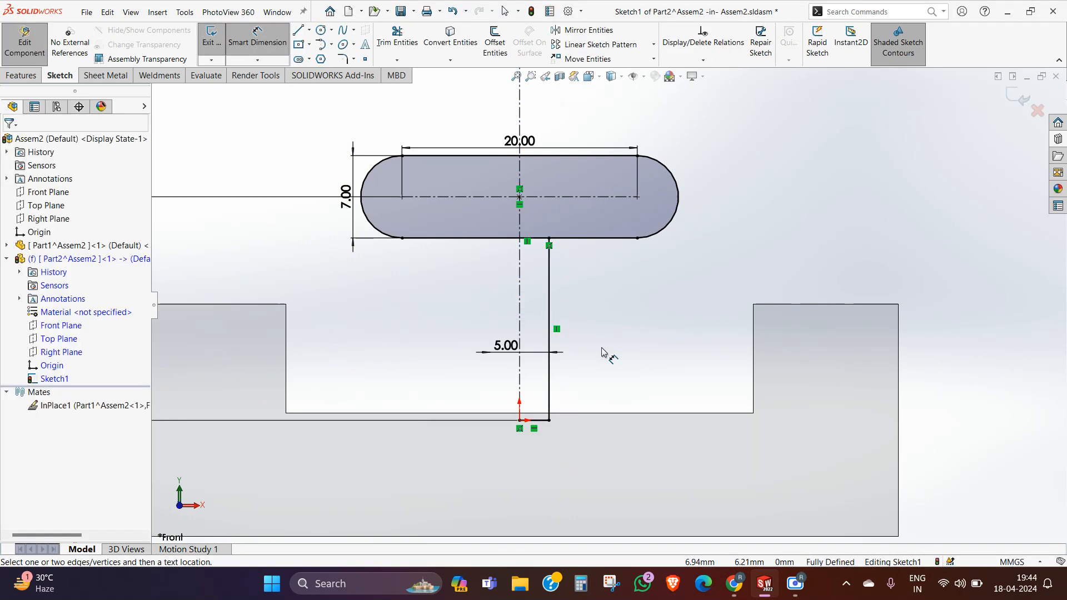
{"action": "key", "text": "Escape"}
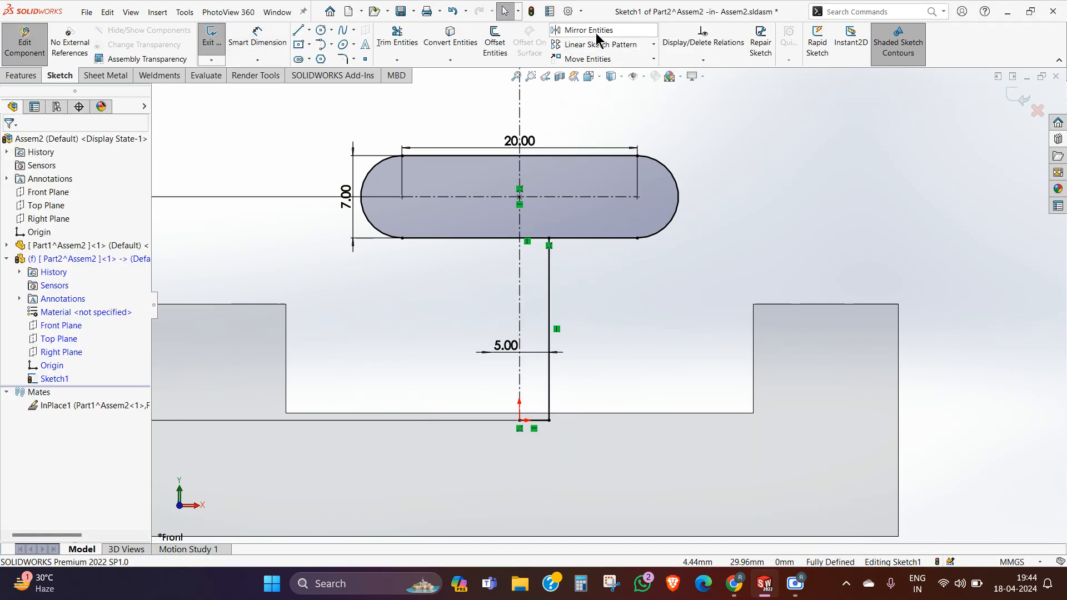
Step: Mirror the stem's vertical and bottom lines about the vertical centerline, and exit the sketch
{"action": "left_click", "coordinate": [586, 30]}
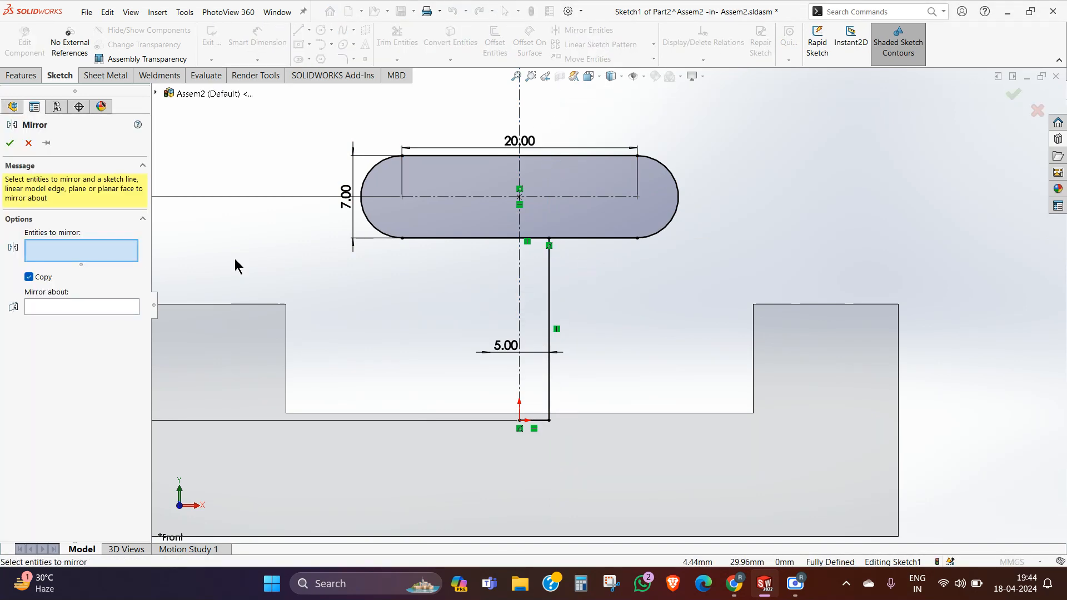
{"action": "left_click", "coordinate": [549, 275]}
{"action": "left_click", "coordinate": [543, 420]}
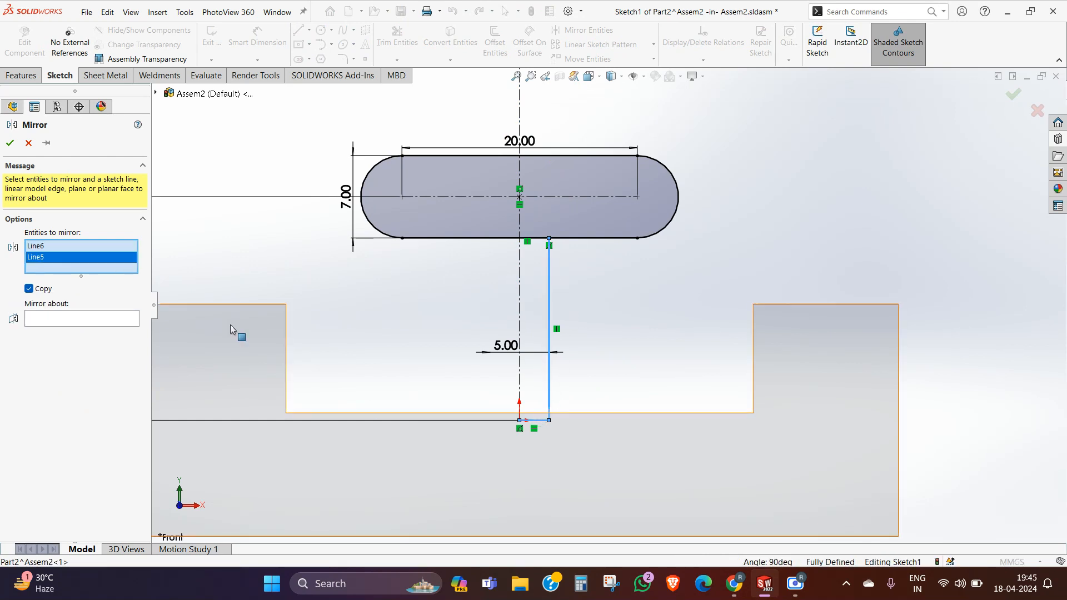
{"action": "left_click", "coordinate": [81, 320]}
{"action": "left_click", "coordinate": [520, 300]}
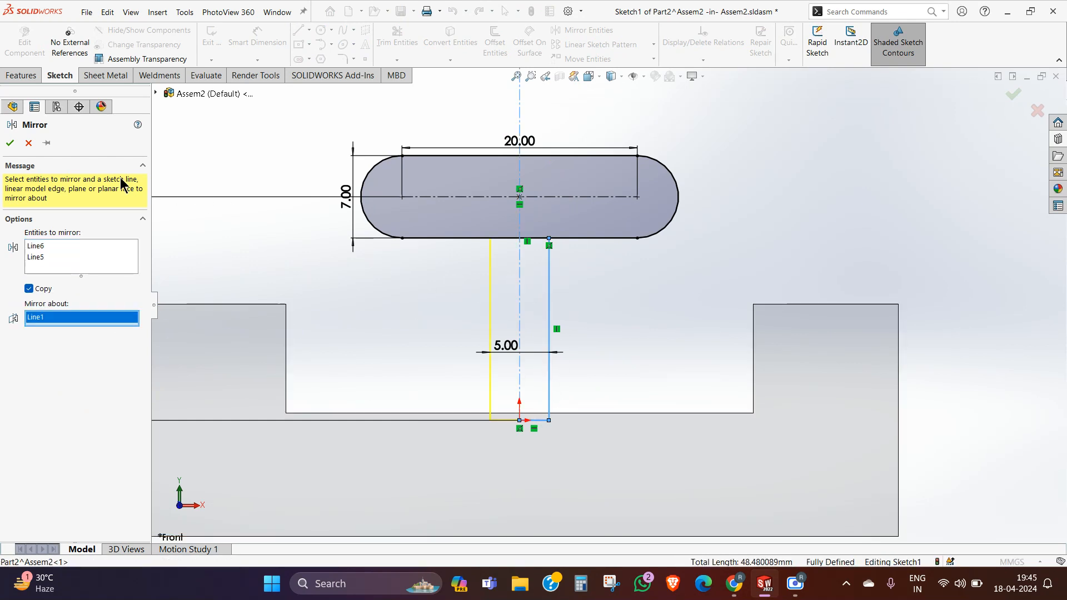
{"action": "left_click", "coordinate": [10, 143]}
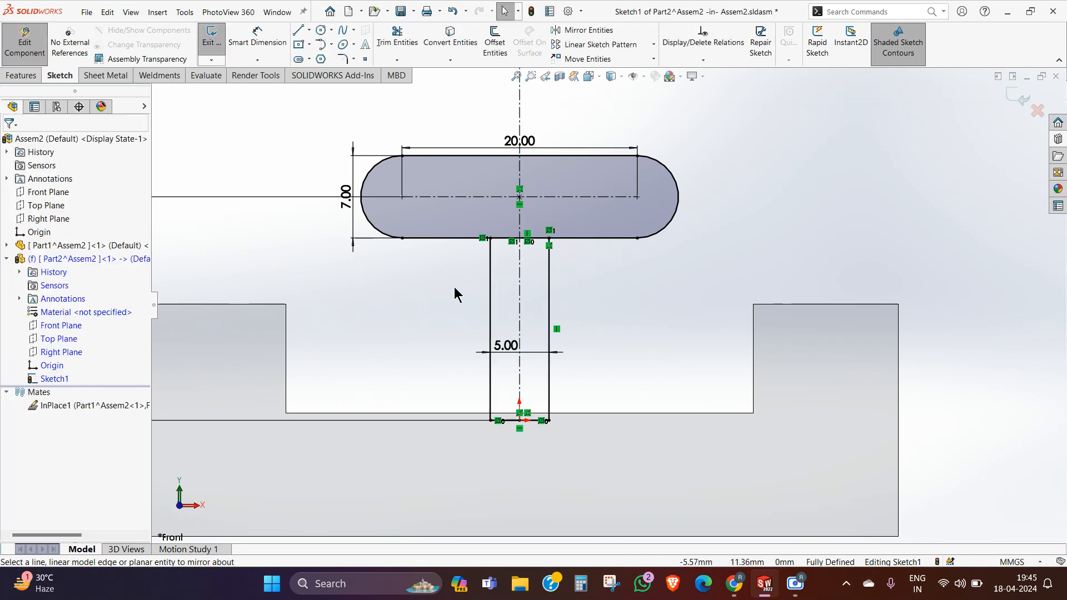
{"action": "mouse_move", "coordinate": [455, 293]}
{"action": "middle_mouse_down"}
{"action": "mouse_move", "coordinate": [484, 308]}
{"action": "mouse_move", "coordinate": [483, 324]}
{"action": "middle_mouse_up"}
{"action": "left_click", "coordinate": [1019, 101]}
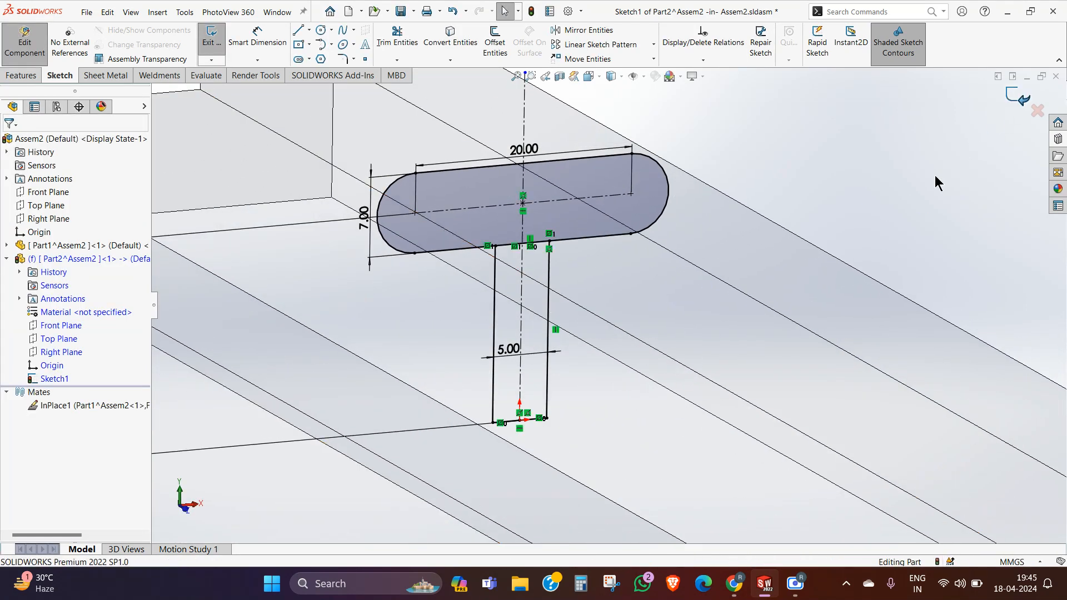
Step: Start a boss extrusion of the second part's sketch, selecting the slot head and stem regions as contours
{"action": "left_click", "coordinate": [33, 75]}
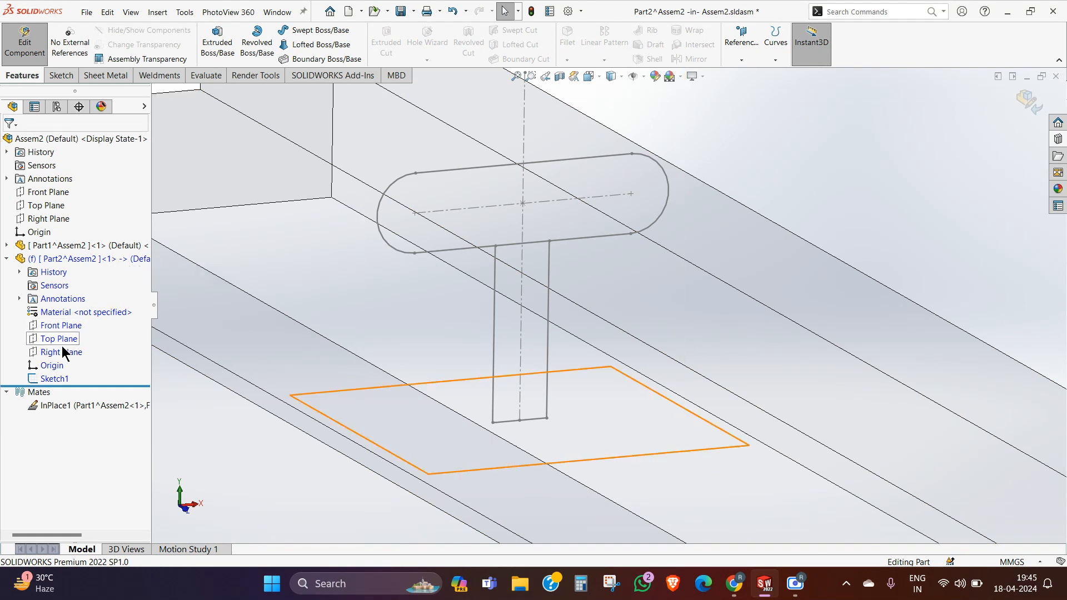
{"action": "left_click", "coordinate": [56, 379]}
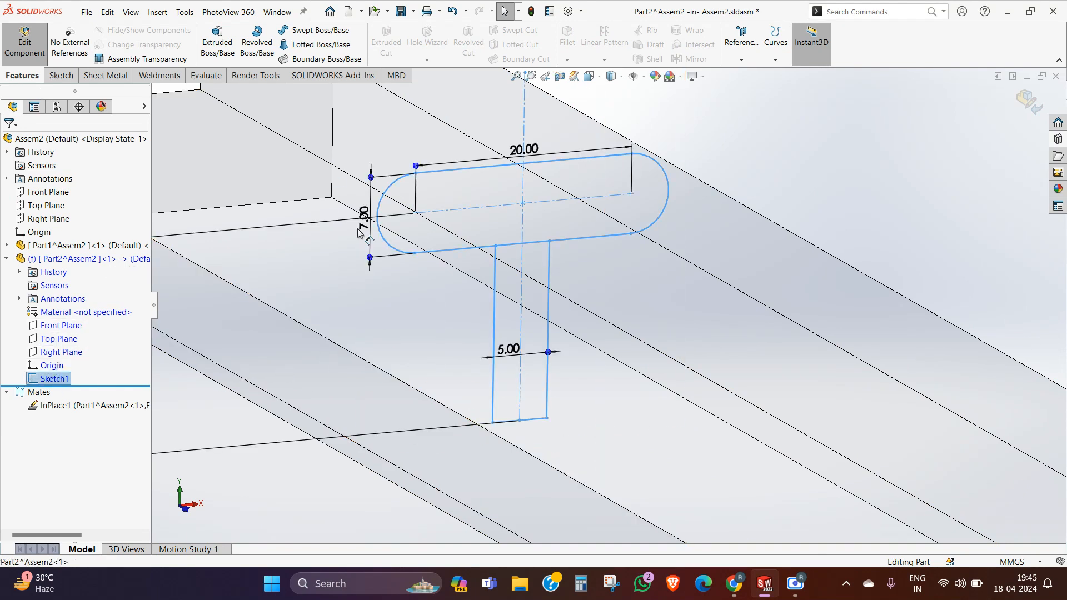
{"action": "left_click", "coordinate": [217, 41]}
{"action": "left_click", "coordinate": [560, 218]}
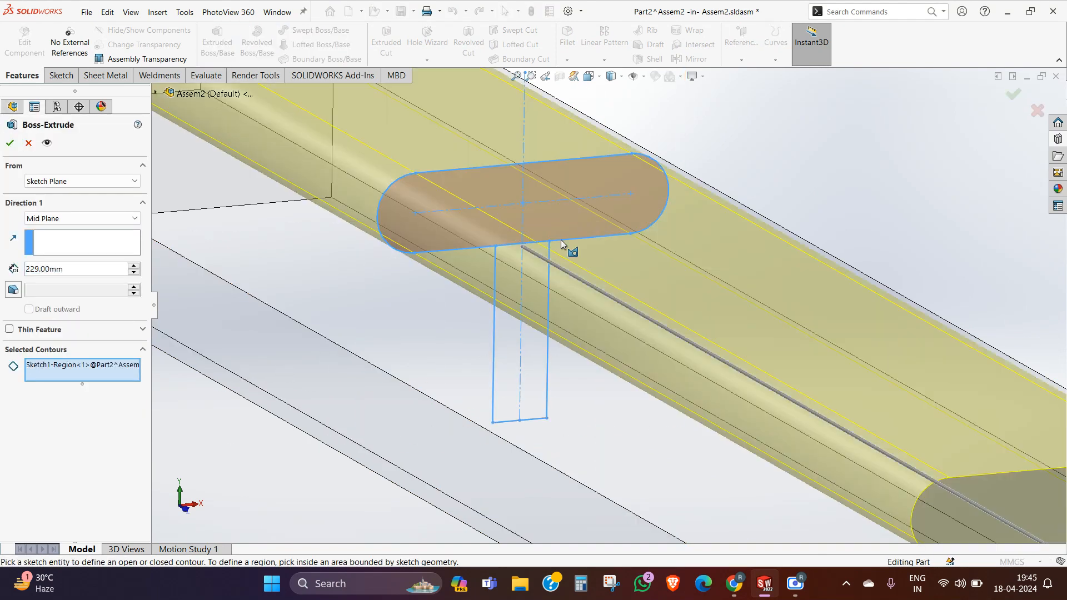
{"action": "left_click", "coordinate": [530, 303]}
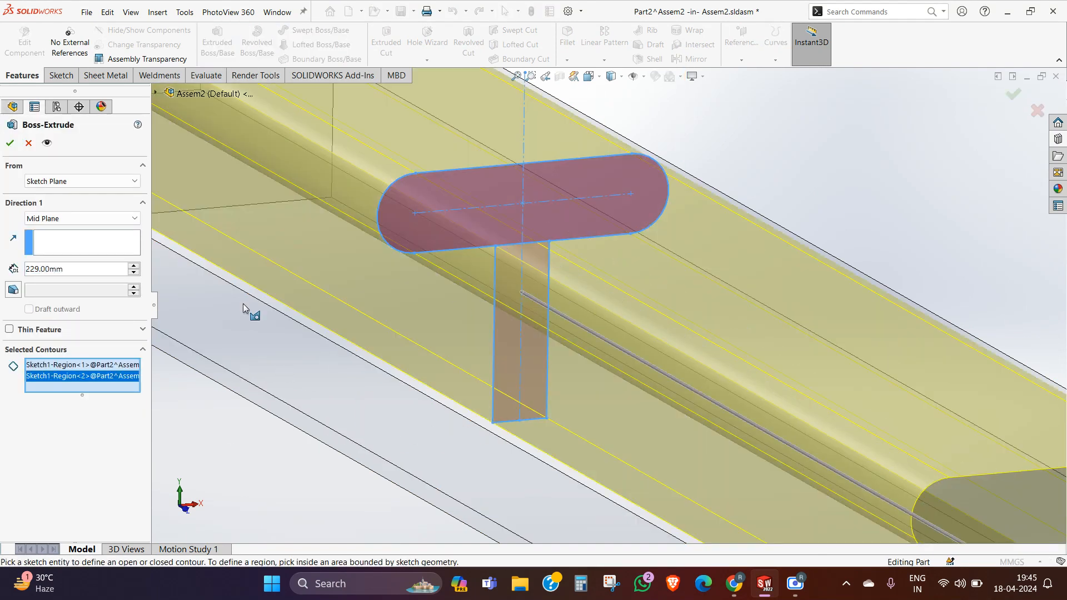
Step: Try depths of 25 mm and 5 mm for the mid-plane extrusion
{"action": "left_click", "coordinate": [70, 269]}
{"action": "type", "text": "25"}
{"action": "key", "text": "Return"}
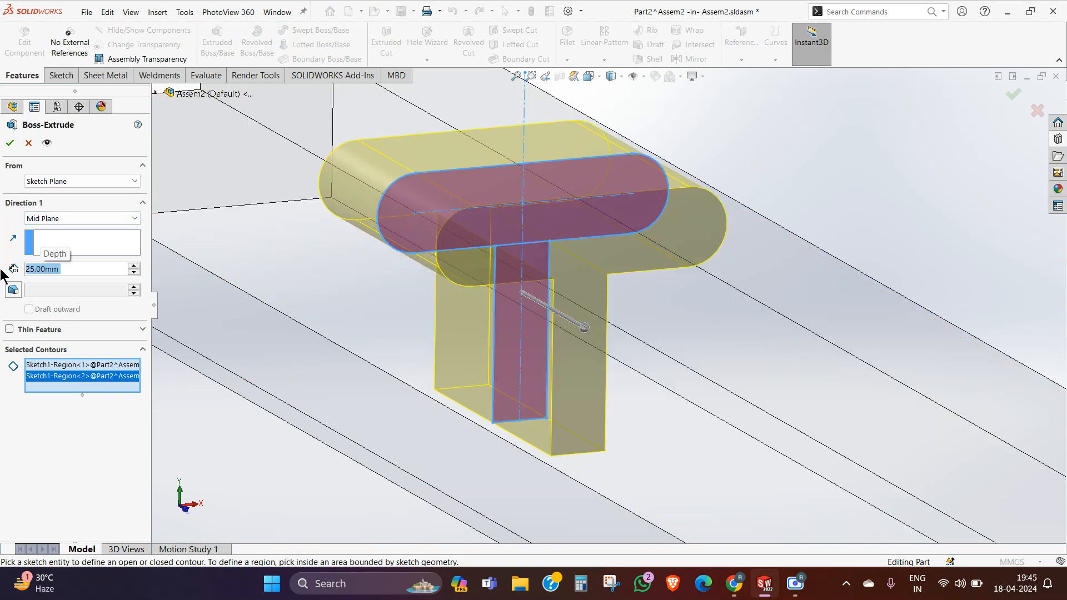
{"action": "type", "text": "5"}
{"action": "key", "text": "Return"}
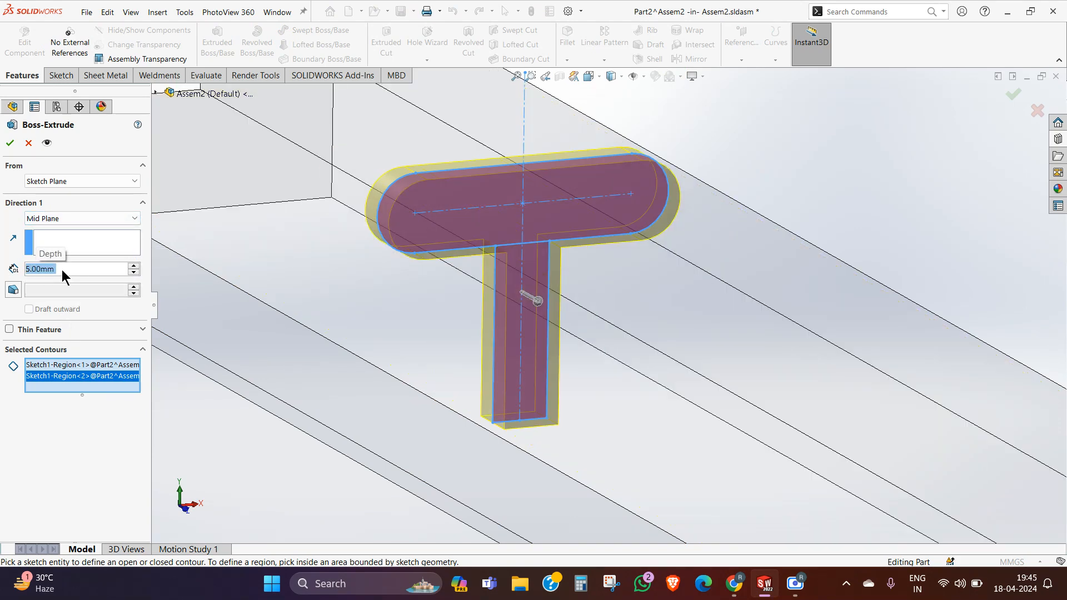
Step: Set the mid-plane extrusion depth to 10 mm and complete the boss
{"action": "type", "text": "10"}
{"action": "key", "text": "Return"}
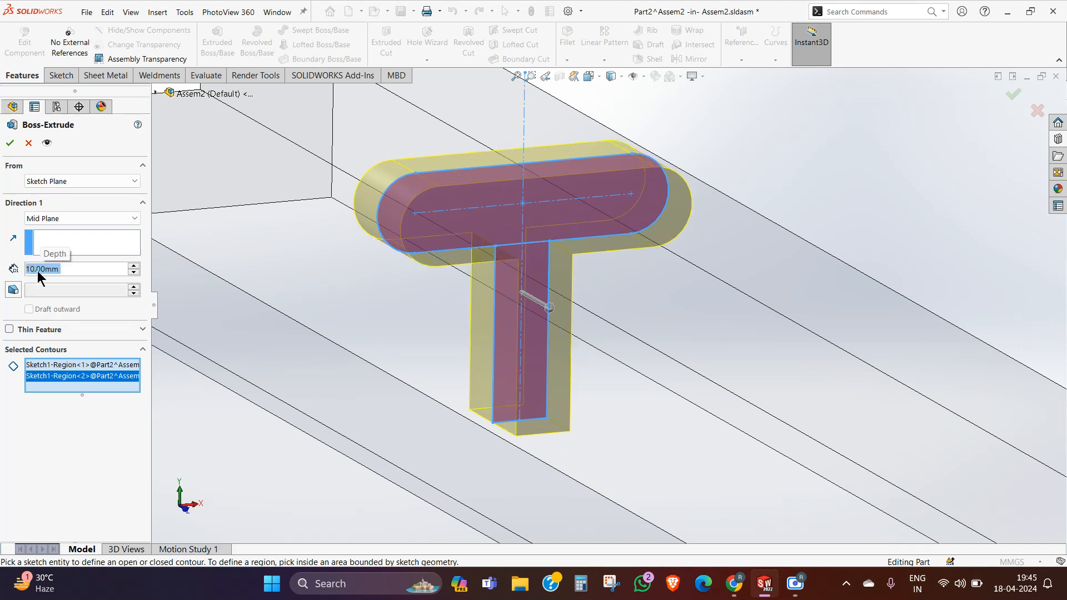
{"action": "left_click", "coordinate": [1009, 95]}
Step: Finish editing the T-shaped part in context and return to the assembly
{"action": "scroll", "coordinate": [669, 234], "scroll_direction": "up", "scroll_amount": 2}
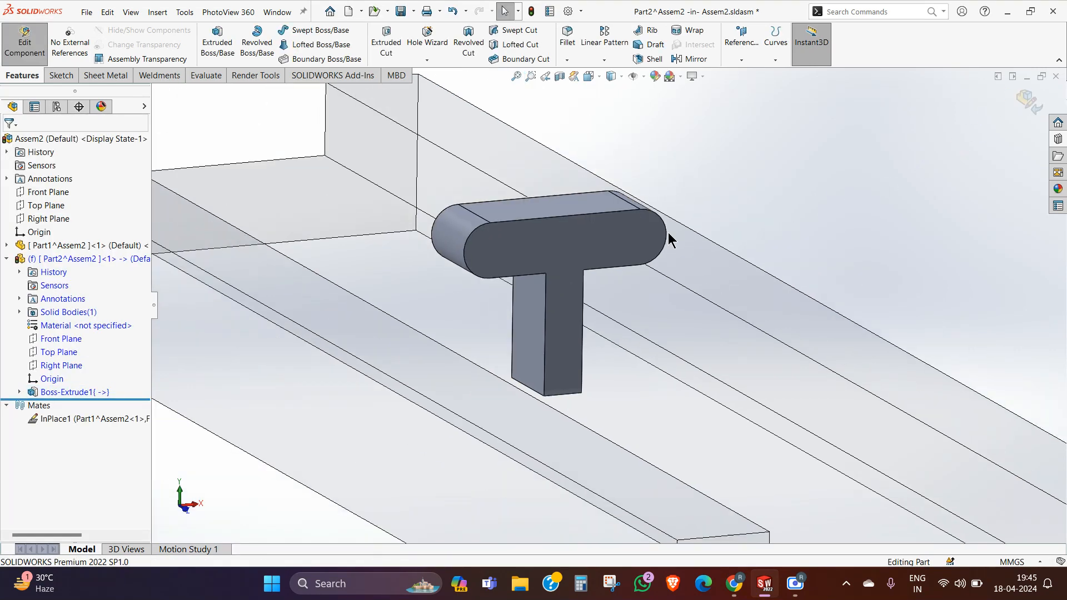
{"action": "middle_click_drag", "start_coordinate": [668, 234], "coordinate": [722, 271]}
{"action": "left_click", "coordinate": [1029, 110]}
{"action": "scroll", "coordinate": [756, 222], "scroll_direction": "up", "scroll_amount": 2}
{"action": "scroll", "coordinate": [751, 256], "scroll_direction": "up", "scroll_amount": 2}
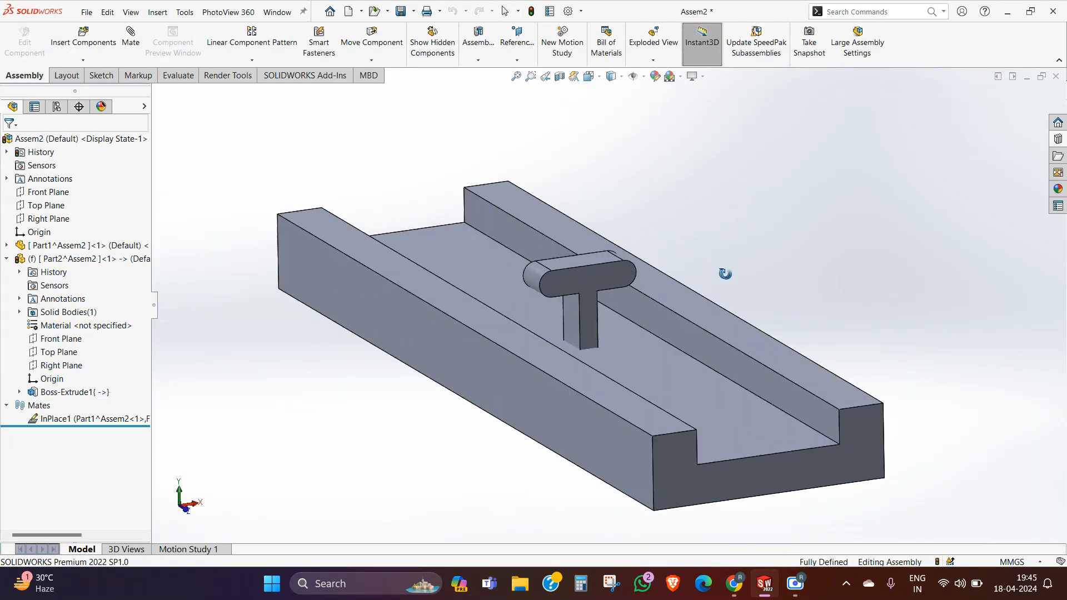
Step: Examine the T-shaped part inside the channel base along with its extrude feature and underlying sketch in the feature tree
{"action": "left_click", "coordinate": [48, 256]}
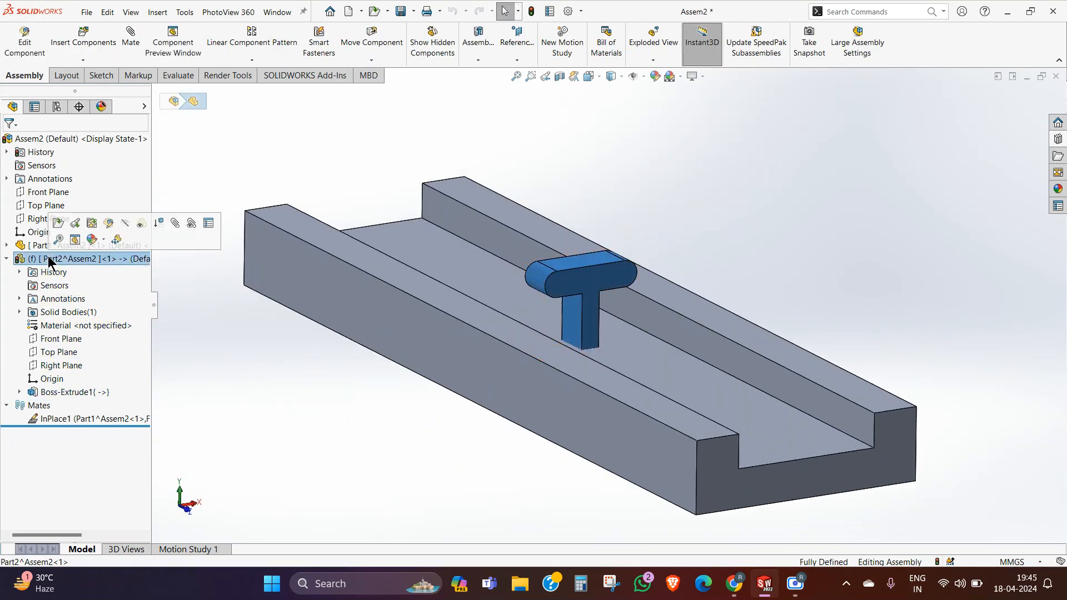
{"action": "left_click", "coordinate": [276, 385]}
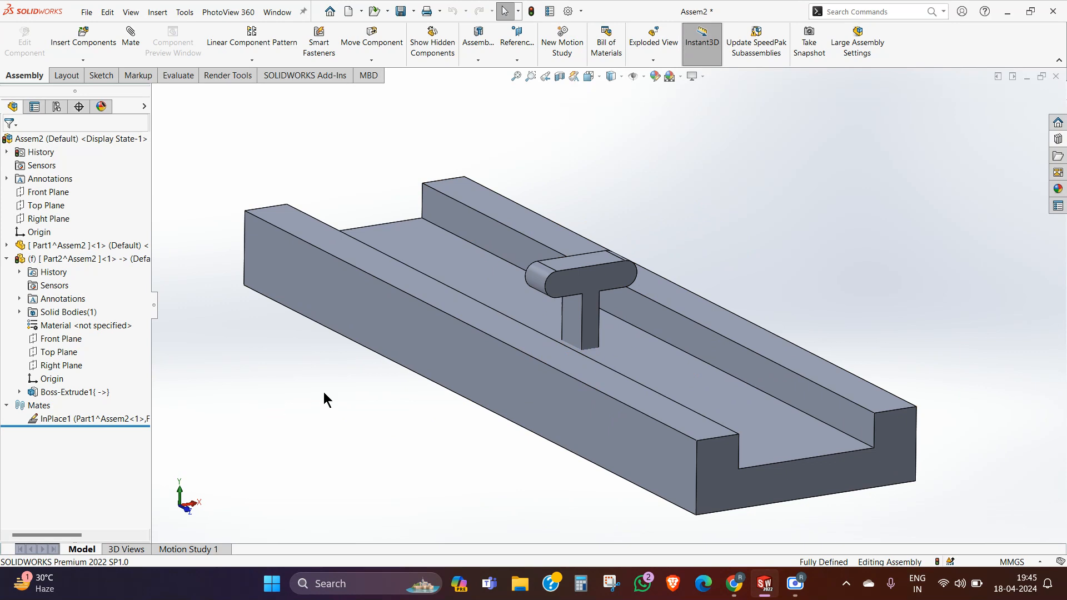
{"action": "mouse_move", "coordinate": [324, 392]}
{"action": "middle_mouse_down"}
{"action": "mouse_move", "coordinate": [341, 389]}
{"action": "mouse_move", "coordinate": [325, 390]}
{"action": "middle_mouse_up"}
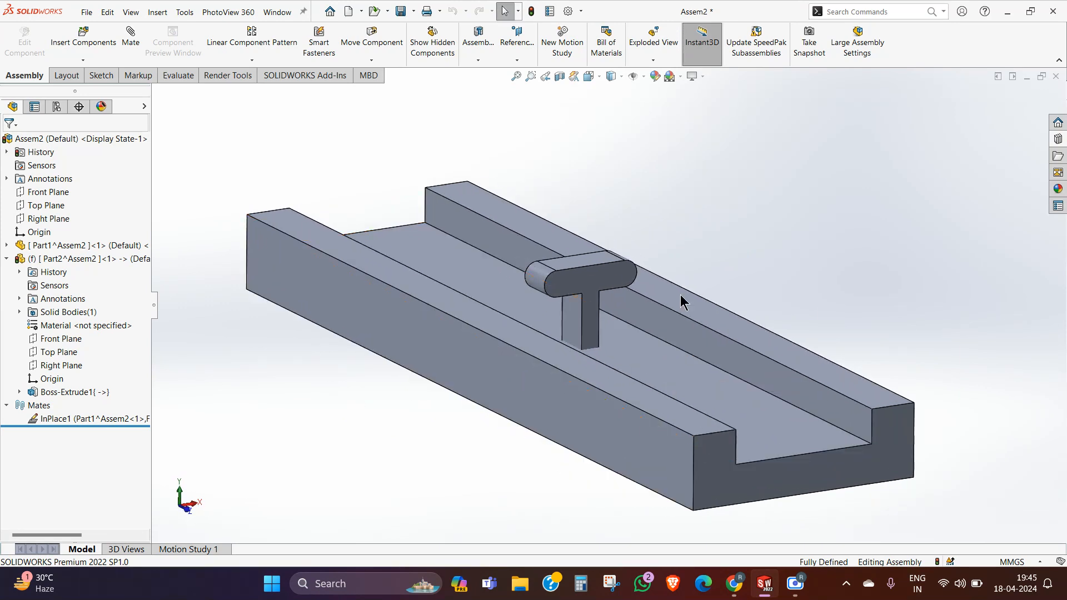
{"action": "left_click", "coordinate": [20, 392]}
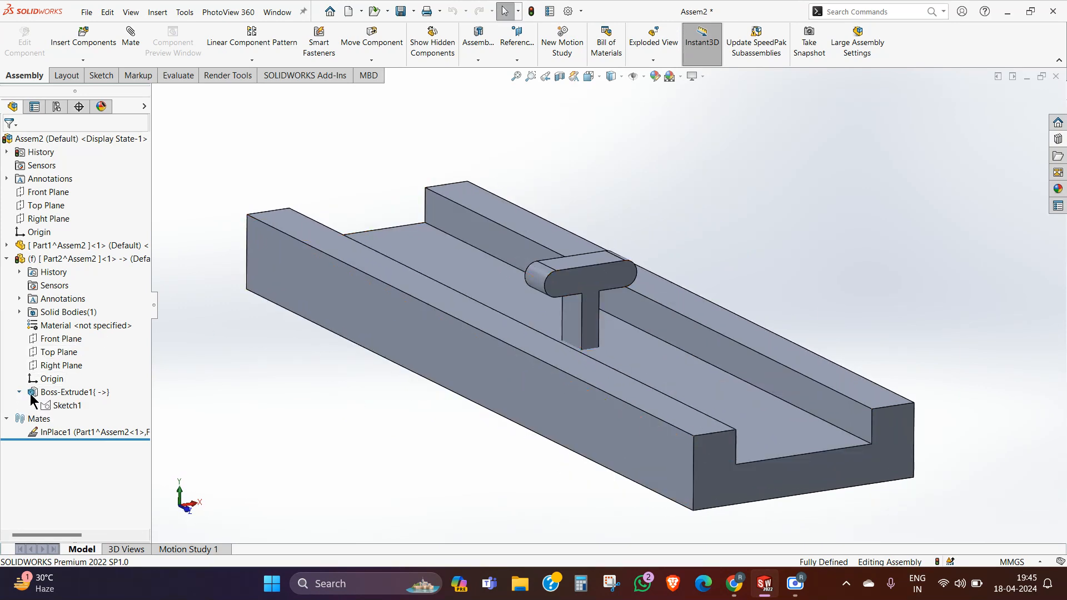
{"action": "left_click", "coordinate": [67, 407]}
{"action": "left_click", "coordinate": [321, 445]}
{"action": "middle_click_drag", "start_coordinate": [597, 308], "coordinate": [610, 312]}
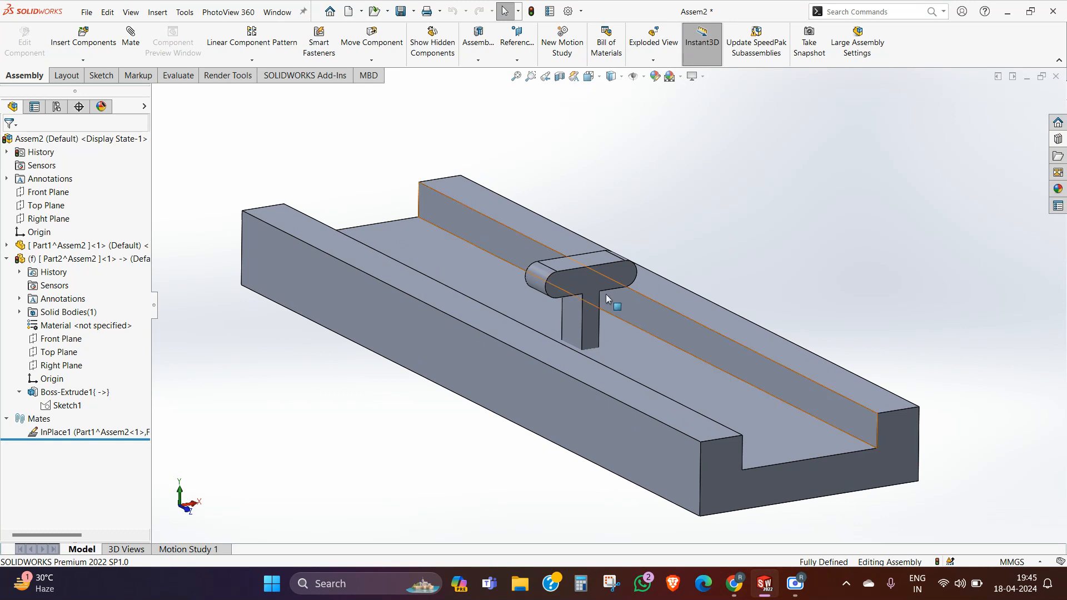
{"action": "left_click", "coordinate": [589, 288]}
{"action": "left_click", "coordinate": [802, 167]}
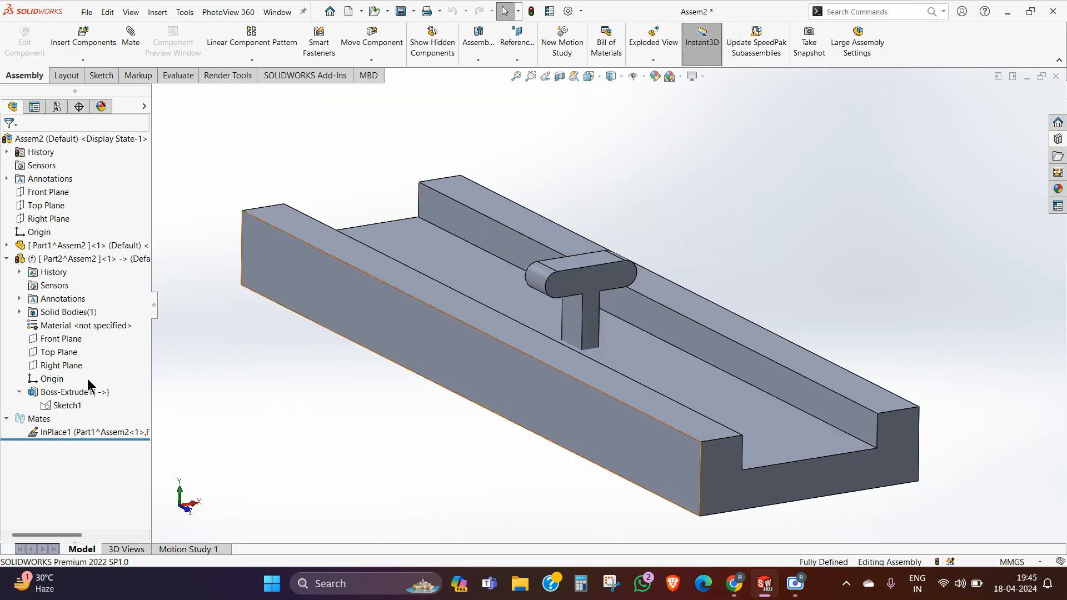
{"action": "left_click", "coordinate": [63, 405]}
{"action": "left_click", "coordinate": [351, 423]}
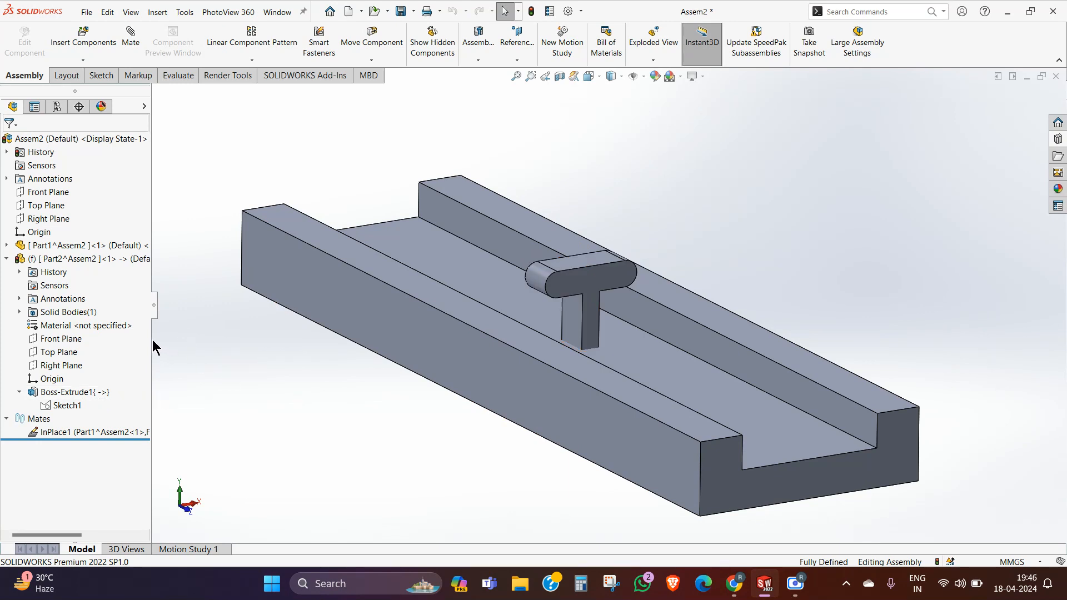
Step: Widen the feature tree to read the full component and InPlace mate names, and inspect the T-shaped part's extrude feature
{"action": "left_click_drag", "start_coordinate": [152, 340], "coordinate": [190, 341]}
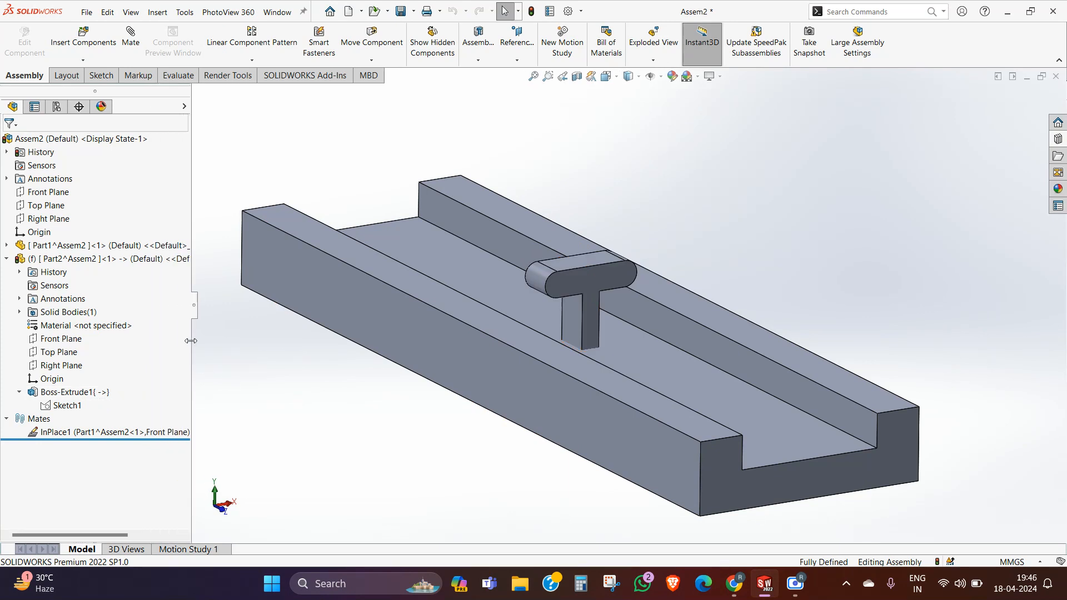
{"action": "left_click", "coordinate": [570, 393]}
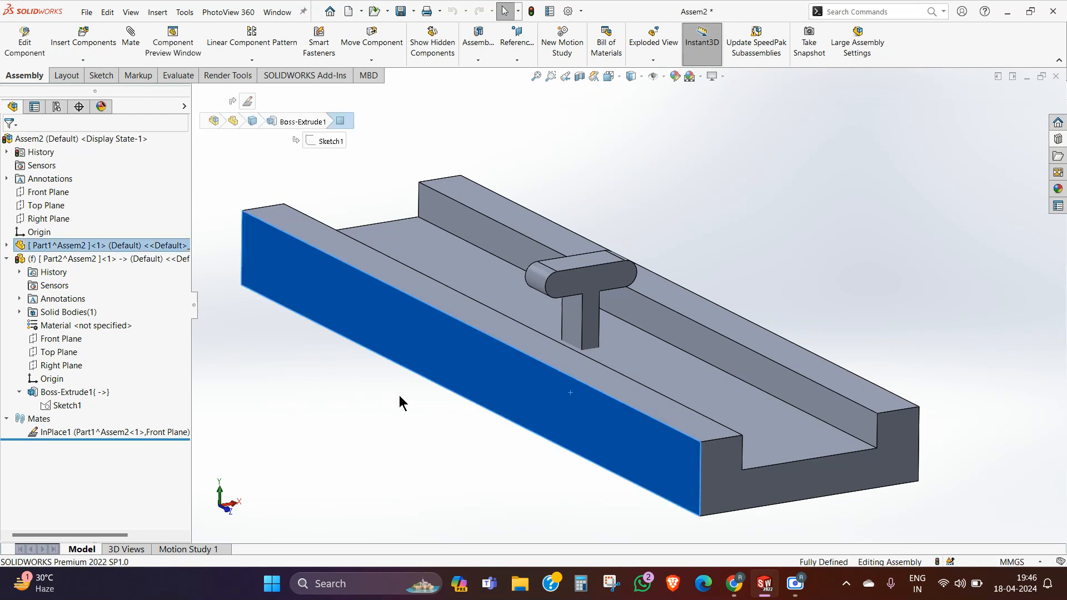
{"action": "left_click", "coordinate": [399, 396]}
{"action": "left_click", "coordinate": [81, 393]}
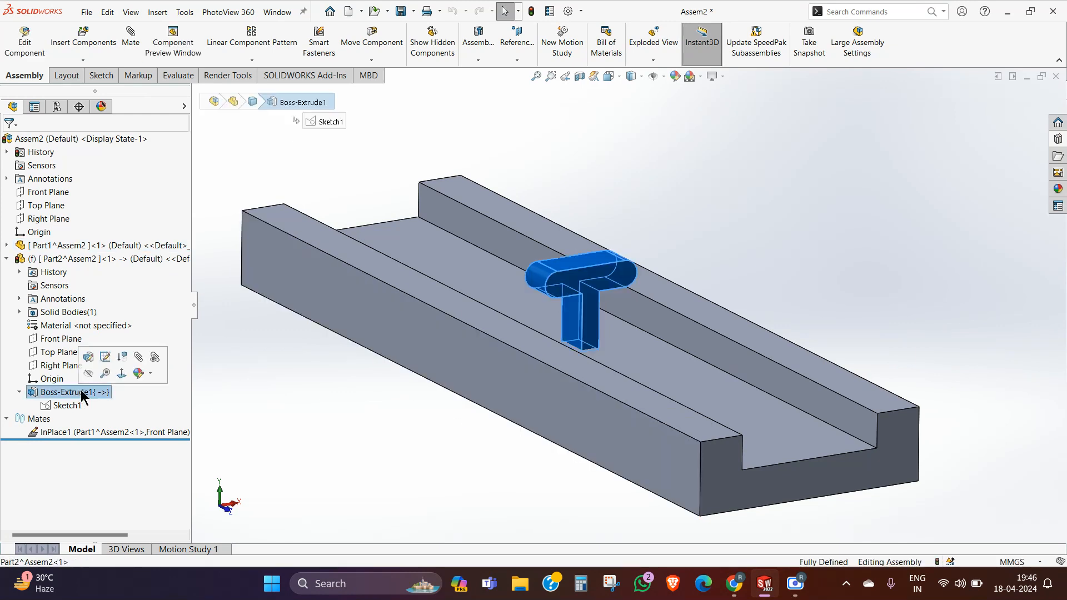
{"action": "left_click", "coordinate": [143, 303]}
{"action": "left_click", "coordinate": [98, 250]}
{"action": "left_click", "coordinate": [340, 395]}
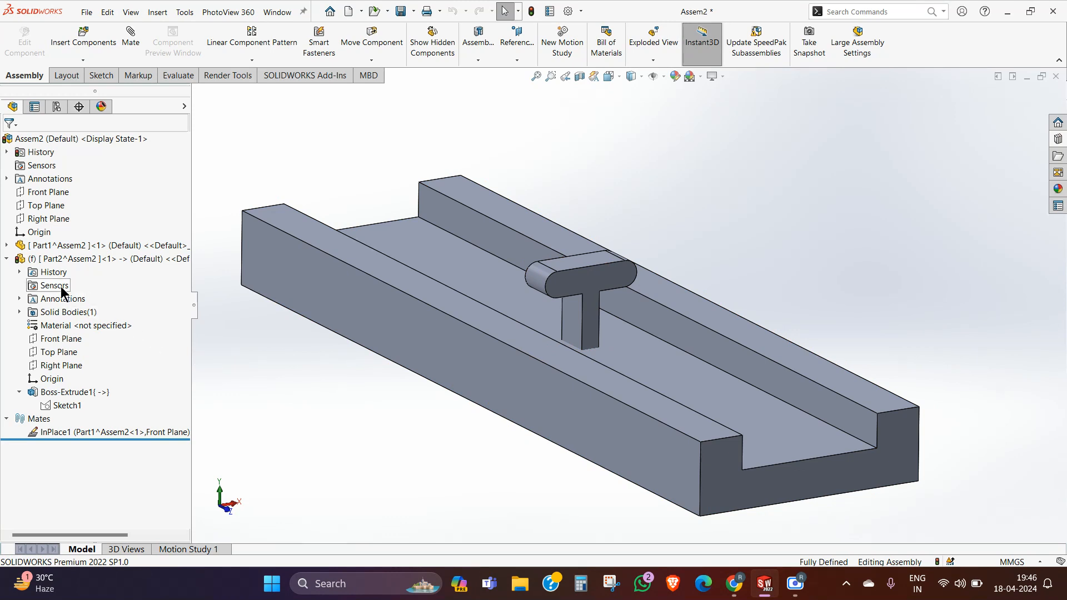
Step: Float the fixed T-shaped part and move it upward out of the channel base
{"action": "right_click", "coordinate": [54, 257]}
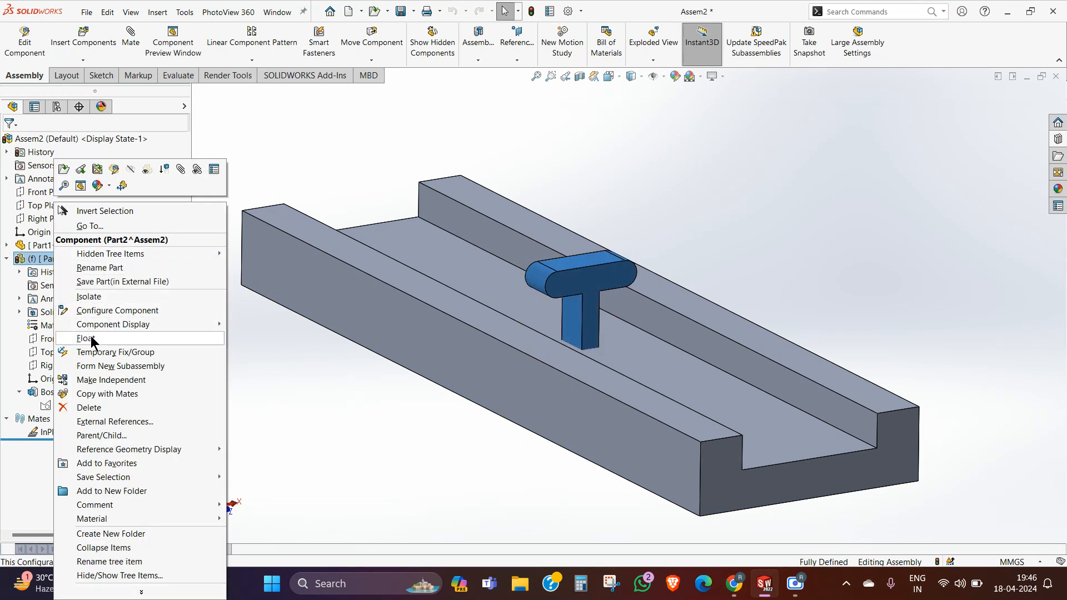
{"action": "left_click", "coordinate": [89, 338]}
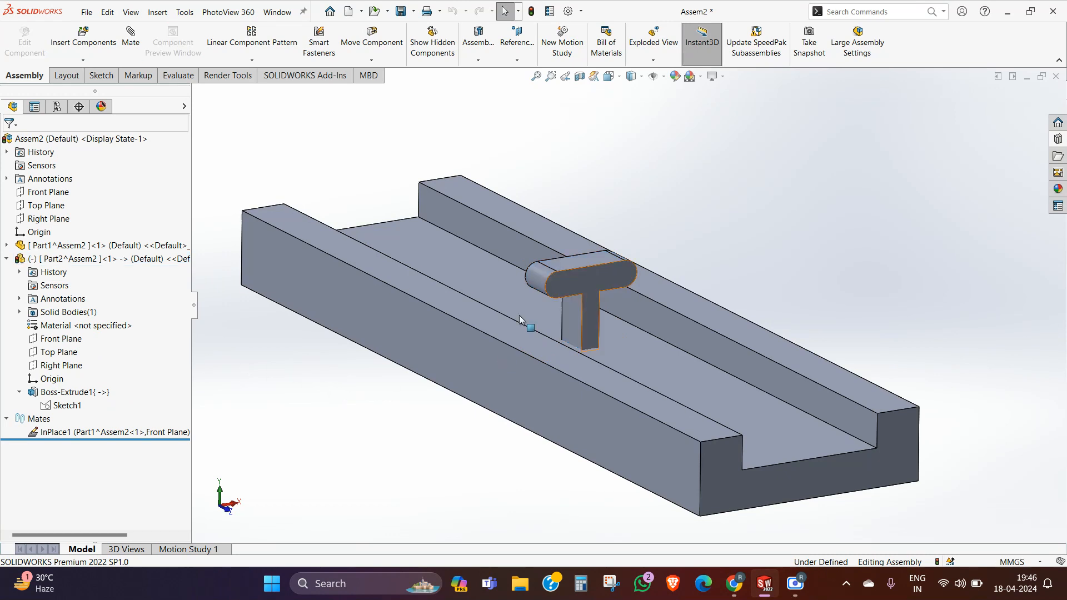
{"action": "left_click_drag", "start_coordinate": [565, 286], "coordinate": [579, 197]}
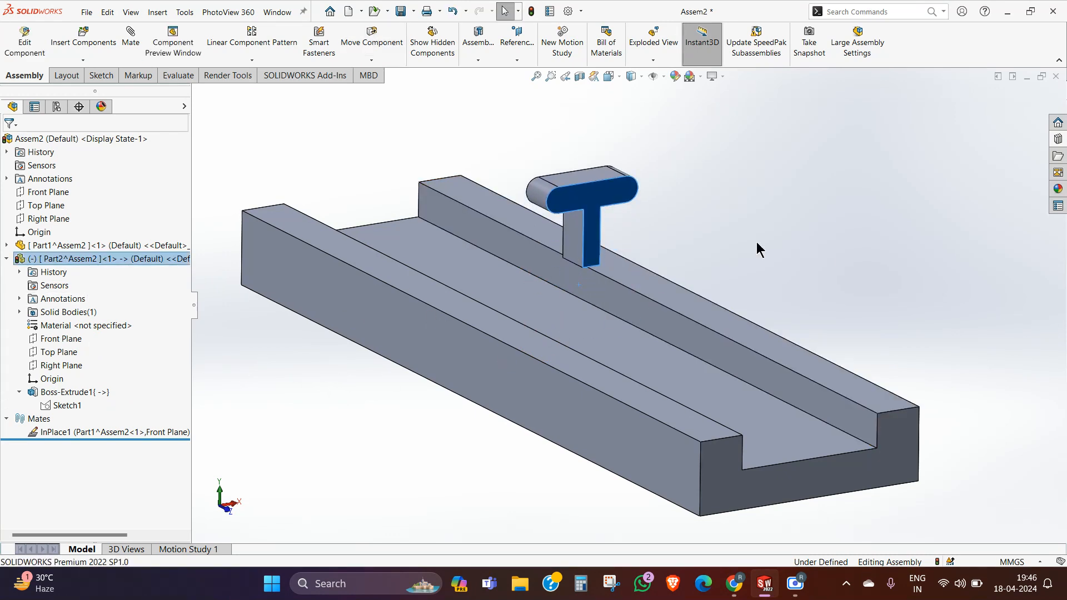
{"action": "left_click", "coordinate": [739, 261]}
{"action": "middle_click_drag", "start_coordinate": [734, 265], "coordinate": [734, 271]}
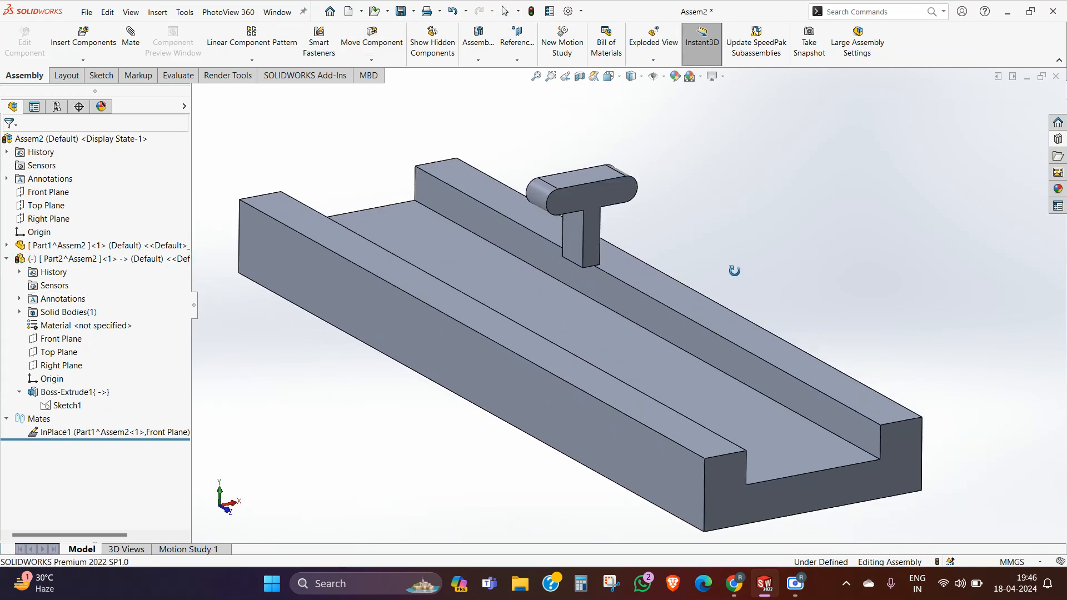
Step: Try to edit the T-shaped part's sketch from the assembly, declining to save the assembly
{"action": "left_click", "coordinate": [67, 405]}
{"action": "middle_click_drag", "start_coordinate": [504, 329], "coordinate": [745, 242]}
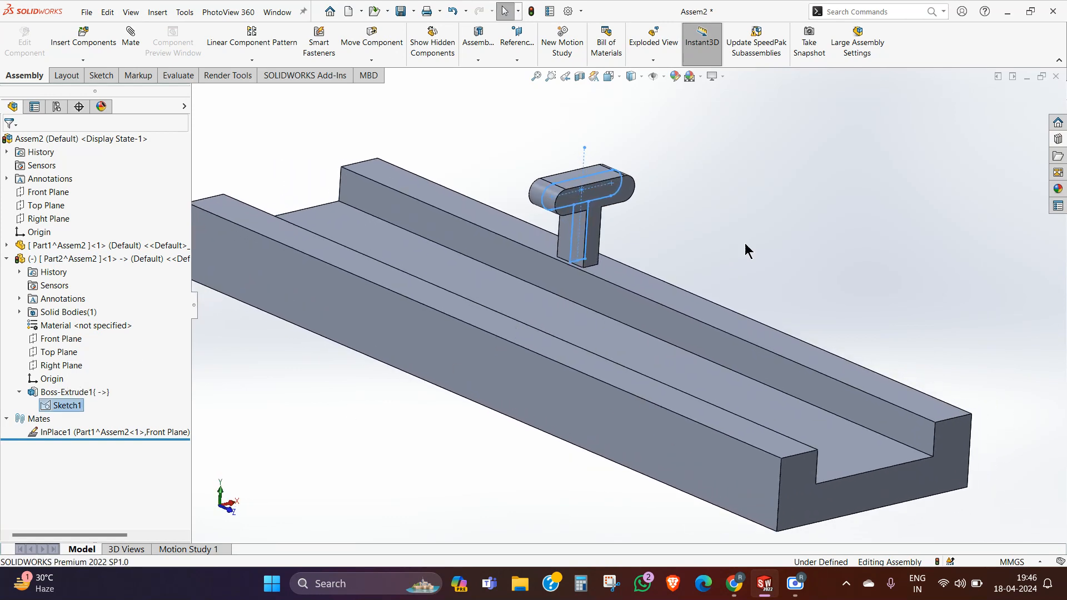
{"action": "left_click", "coordinate": [758, 221]}
{"action": "left_click", "coordinate": [74, 405]}
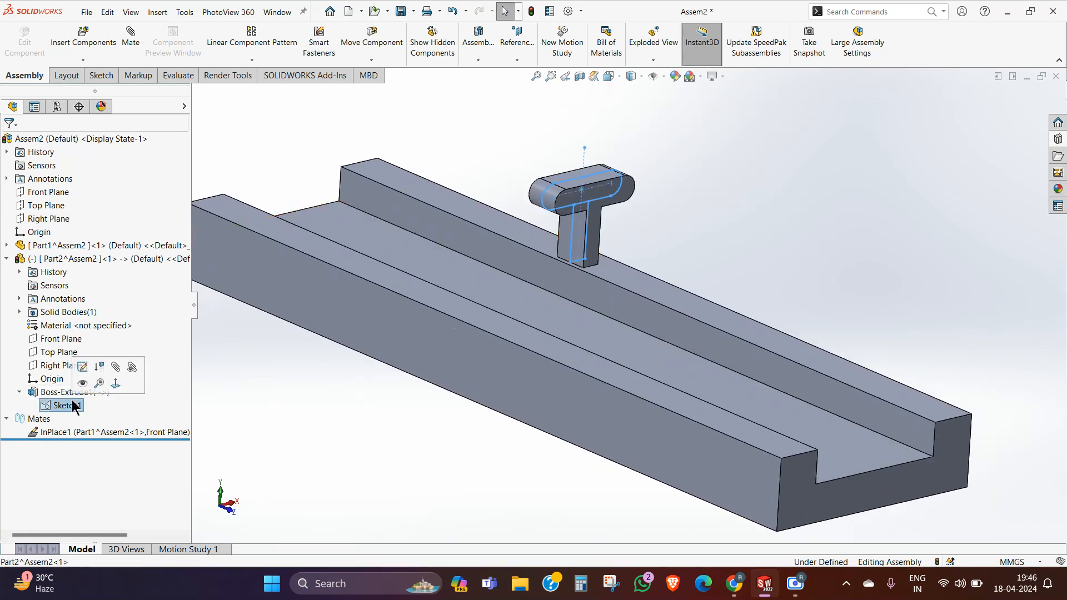
{"action": "left_click", "coordinate": [82, 367]}
{"action": "left_click", "coordinate": [628, 305]}
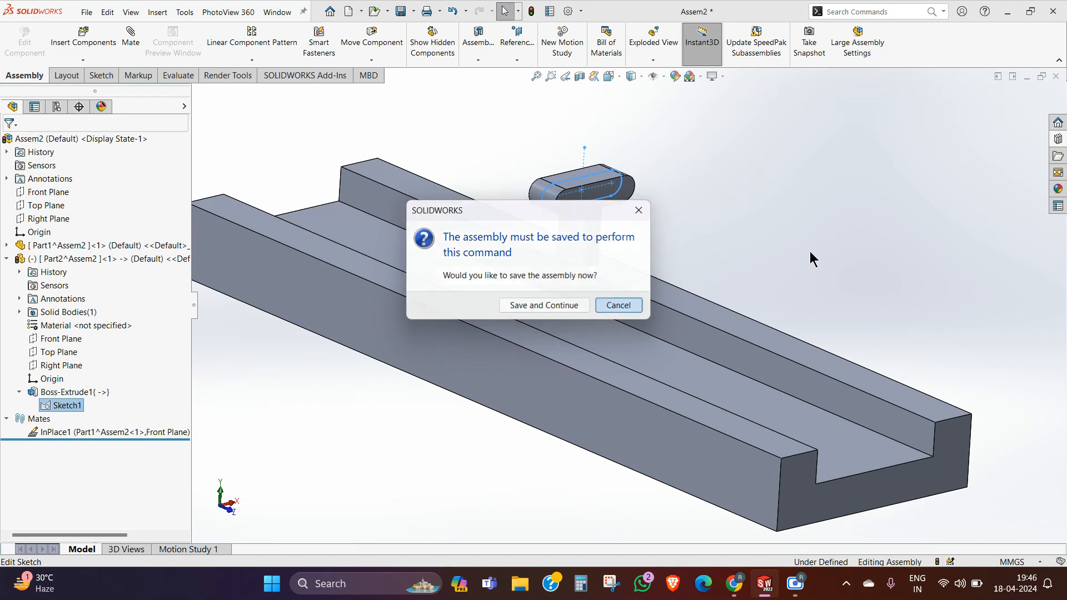
Step: Try to edit the T-shaped part's extrude feature from the assembly, again declining to save the assembly
{"action": "left_click", "coordinate": [66, 391]}
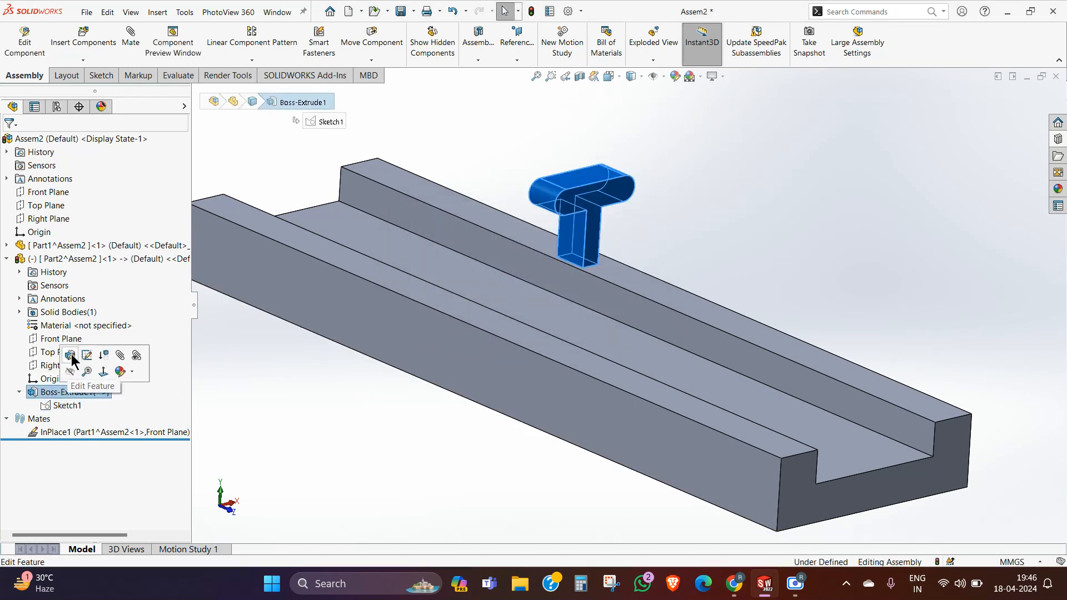
{"action": "left_click", "coordinate": [72, 357]}
{"action": "left_click", "coordinate": [630, 305]}
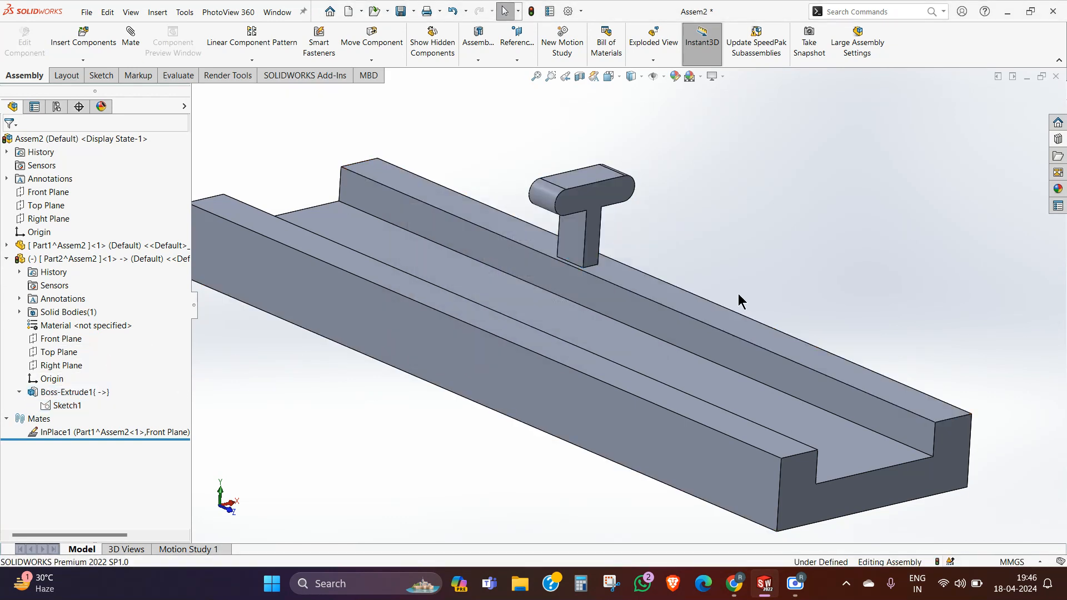
{"action": "middle_click_drag", "start_coordinate": [738, 303], "coordinate": [730, 296]}
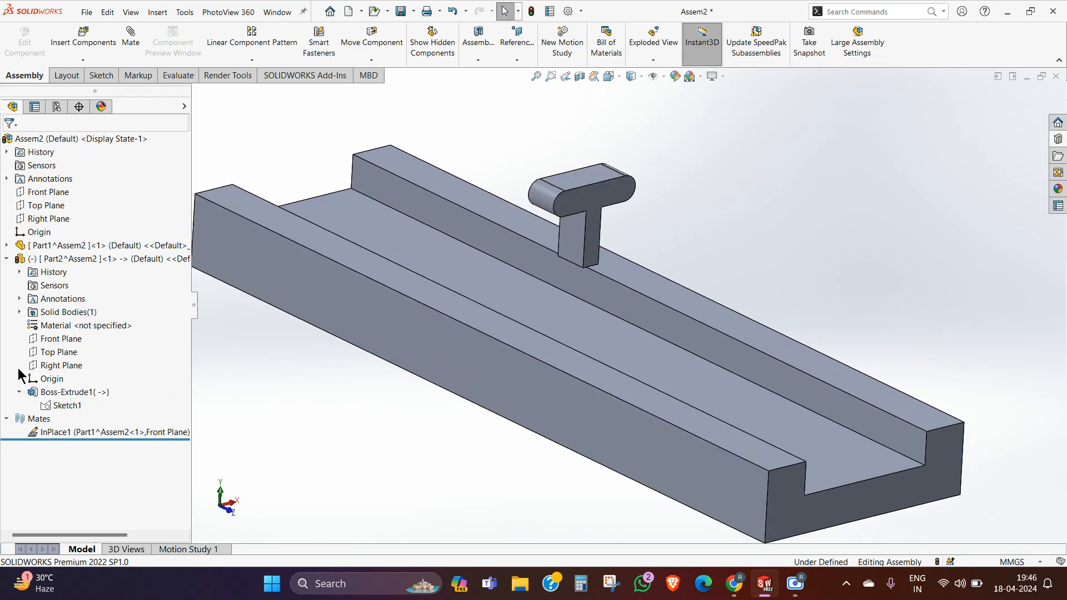
Step: Save all modified documents of the assembly, creating and opening a folder named "Advnaced mate" as the save location
{"action": "left_click", "coordinate": [401, 11]}
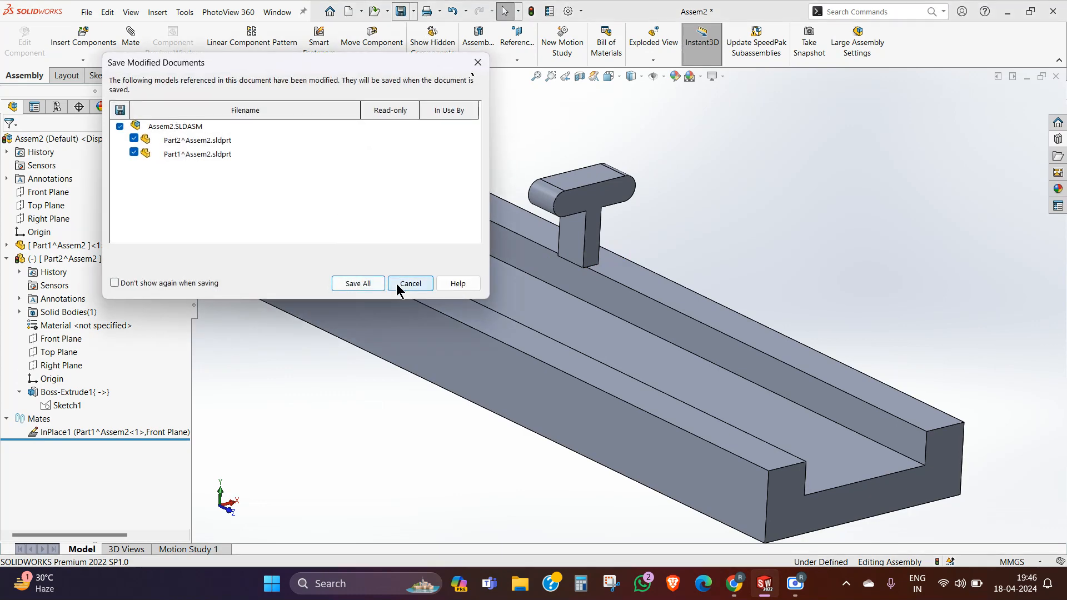
{"action": "left_click", "coordinate": [364, 283]}
{"action": "left_click", "coordinate": [515, 241]}
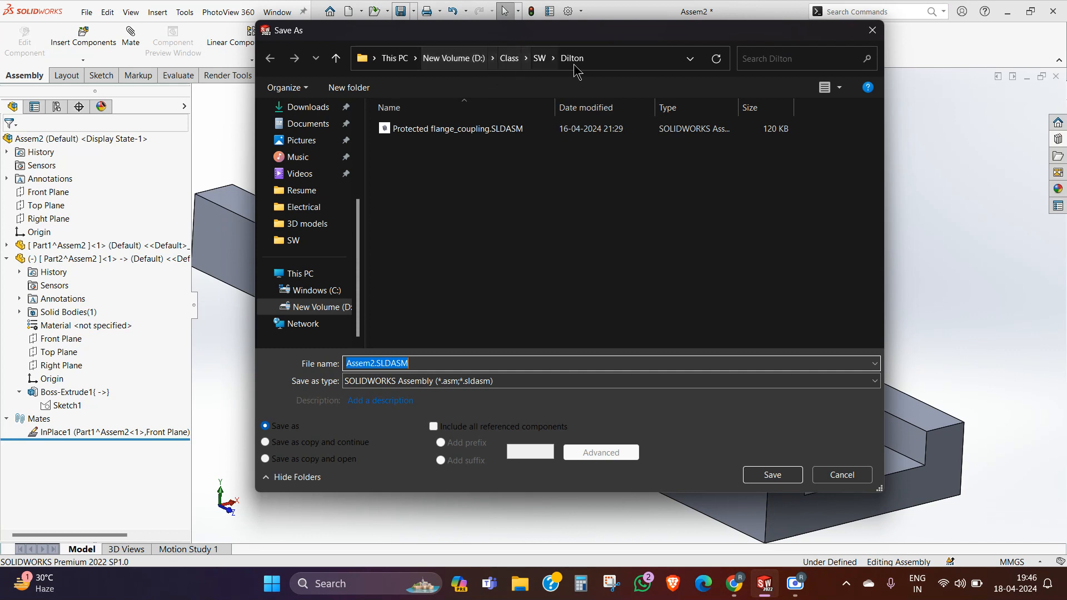
{"action": "right_click", "coordinate": [478, 218]}
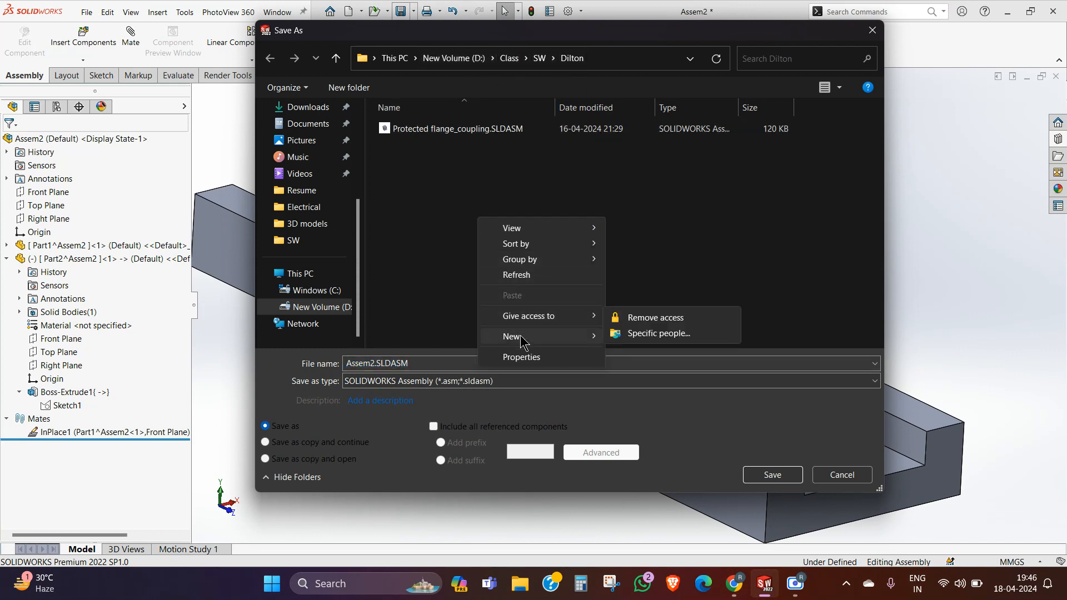
{"action": "mouse_move", "coordinate": [597, 337]}
{"action": "left_click", "coordinate": [674, 338]}
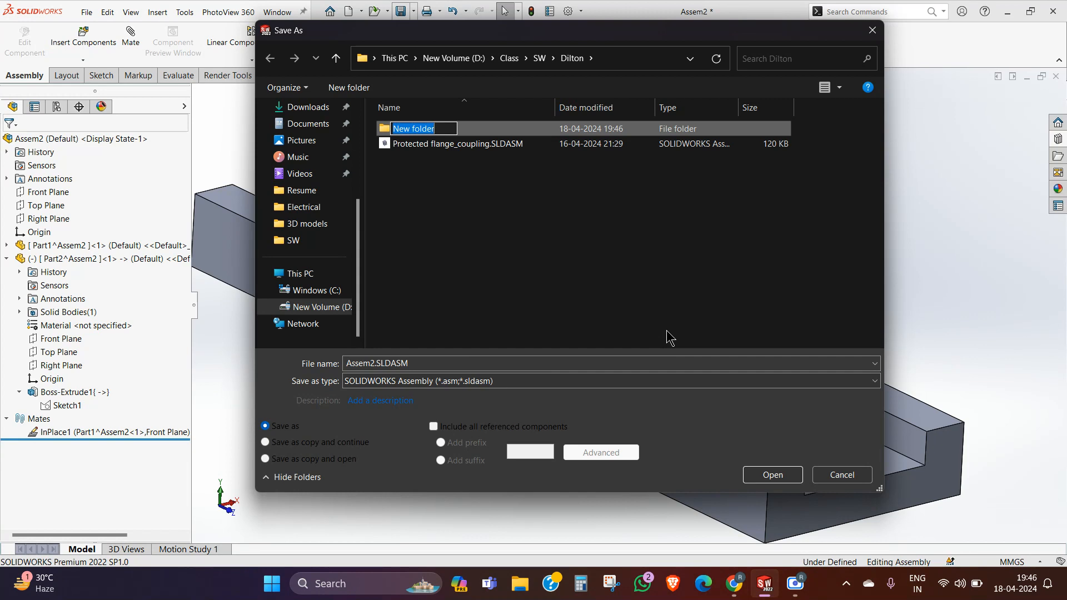
{"action": "type", "text": "B"}
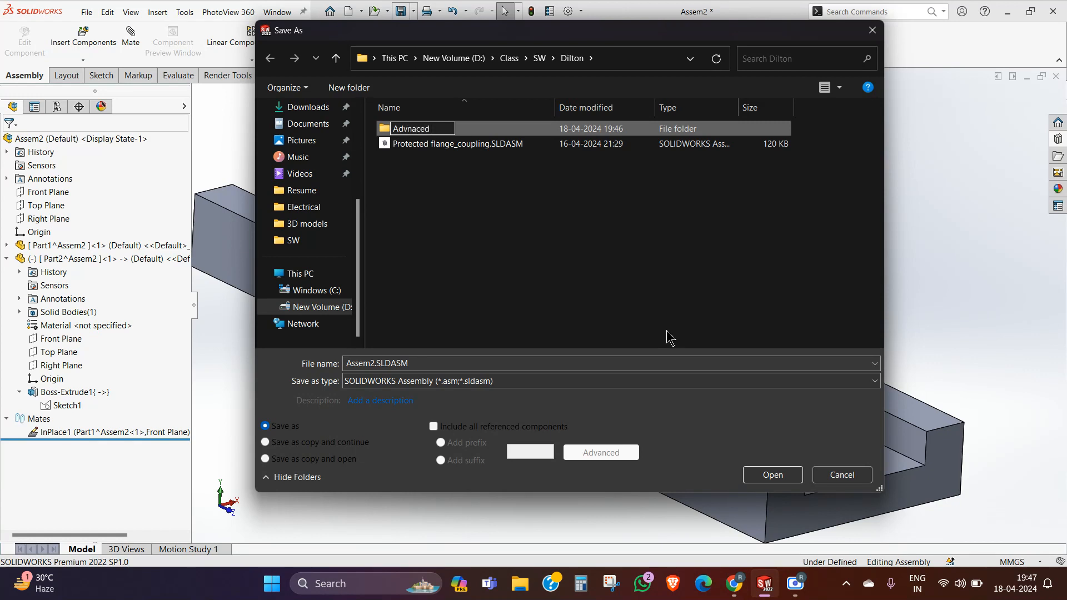
{"action": "key", "text": "Return"}
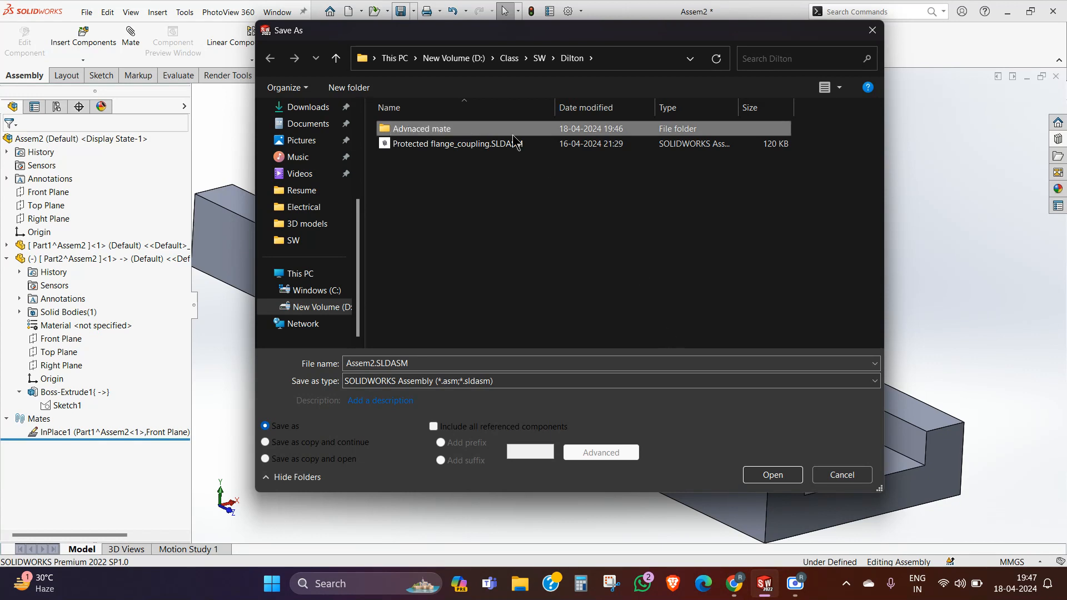
{"action": "double_click", "coordinate": [479, 136]}
Step: Save the assembly as Ad, storing the virtual components Part1 and Part2 externally in the same folder
{"action": "left_click", "coordinate": [429, 363]}
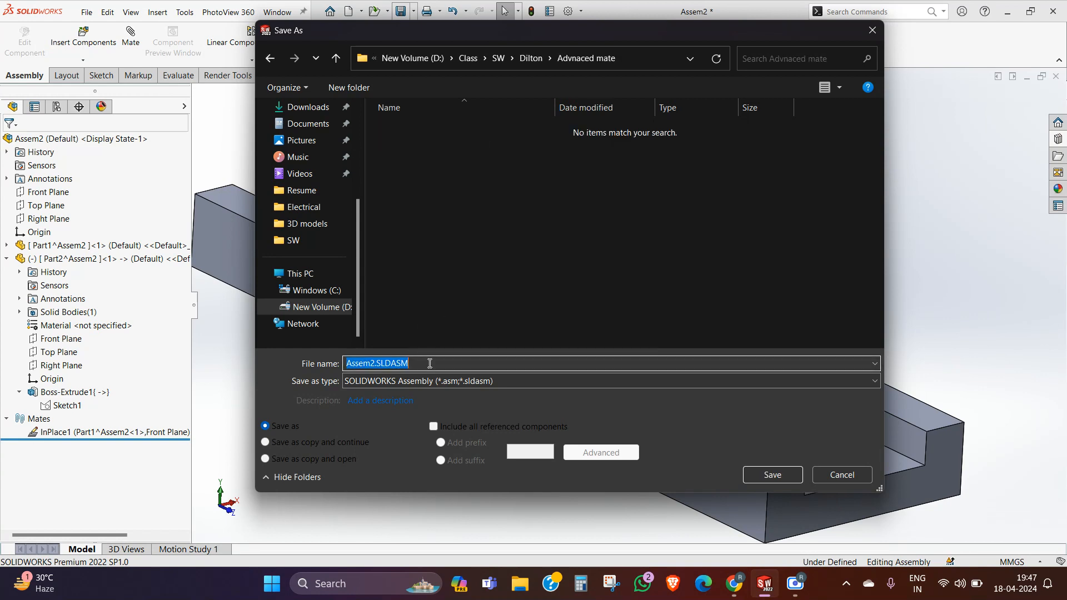
{"action": "type", "text": "Ad"}
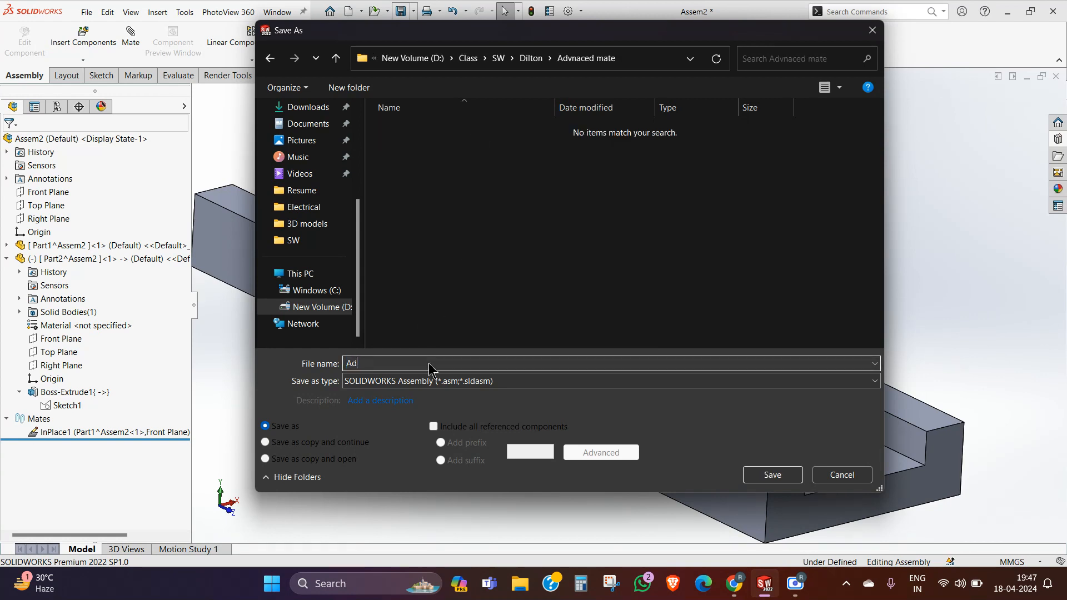
{"action": "left_click", "coordinate": [765, 476]}
{"action": "left_click", "coordinate": [503, 245]}
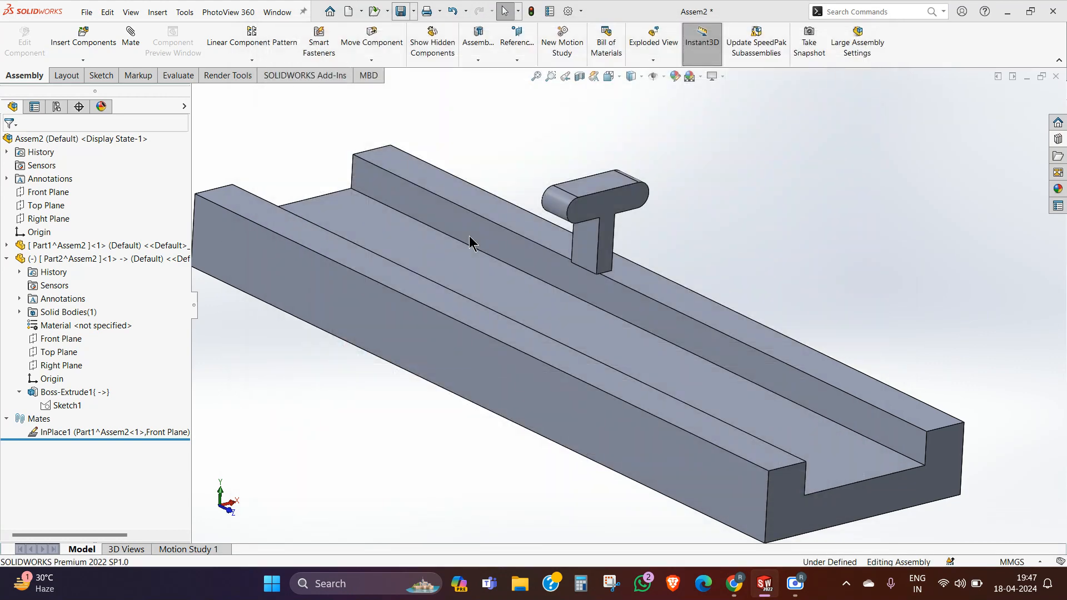
{"action": "left_click", "coordinate": [456, 210]}
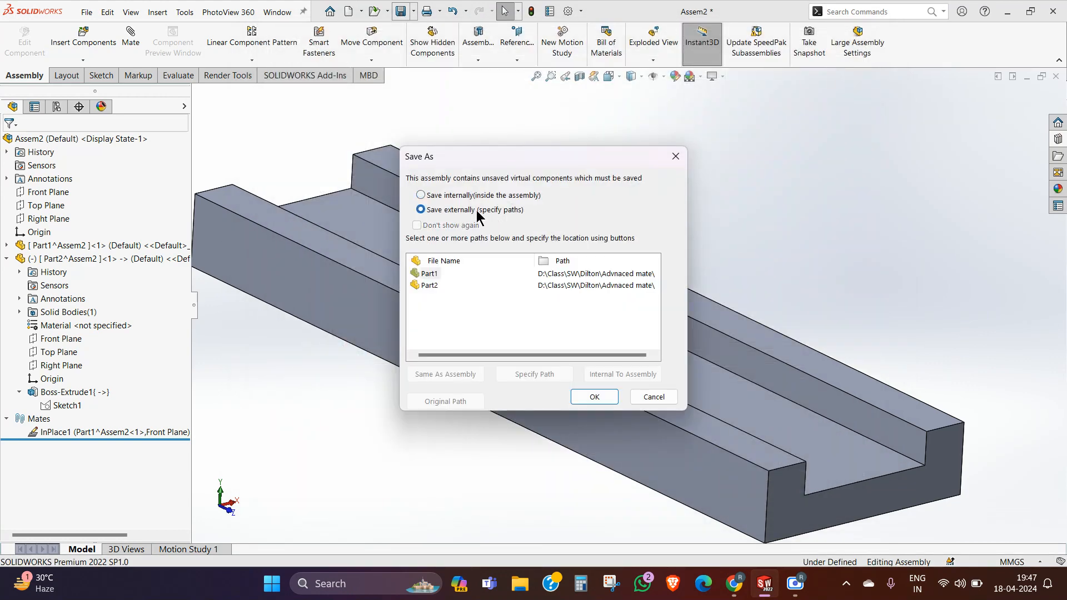
{"action": "left_click", "coordinate": [595, 396]}
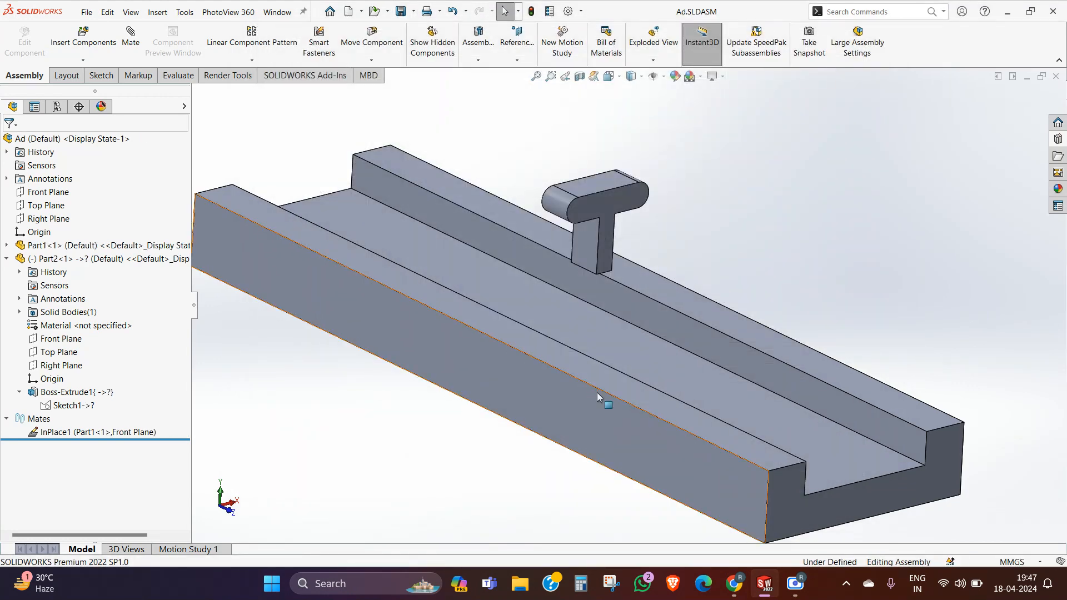
Step: Rebuild the assembly and open the T-shaped part's Sketch1 for in-context editing, accepting the positioning warning
{"action": "middle_click_drag", "start_coordinate": [597, 393], "coordinate": [509, 329]}
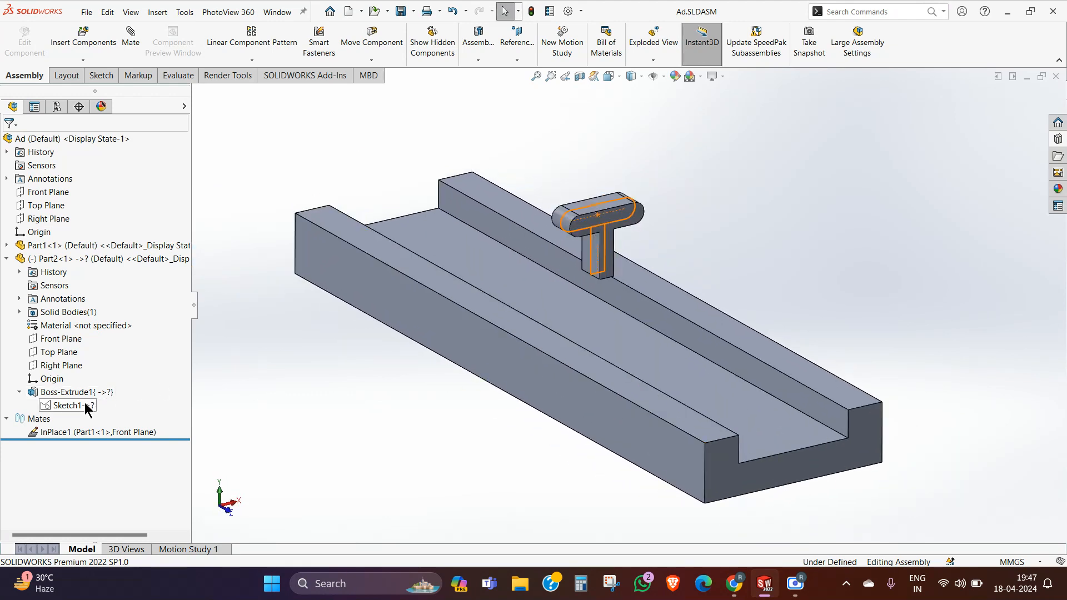
{"action": "left_click", "coordinate": [532, 12]}
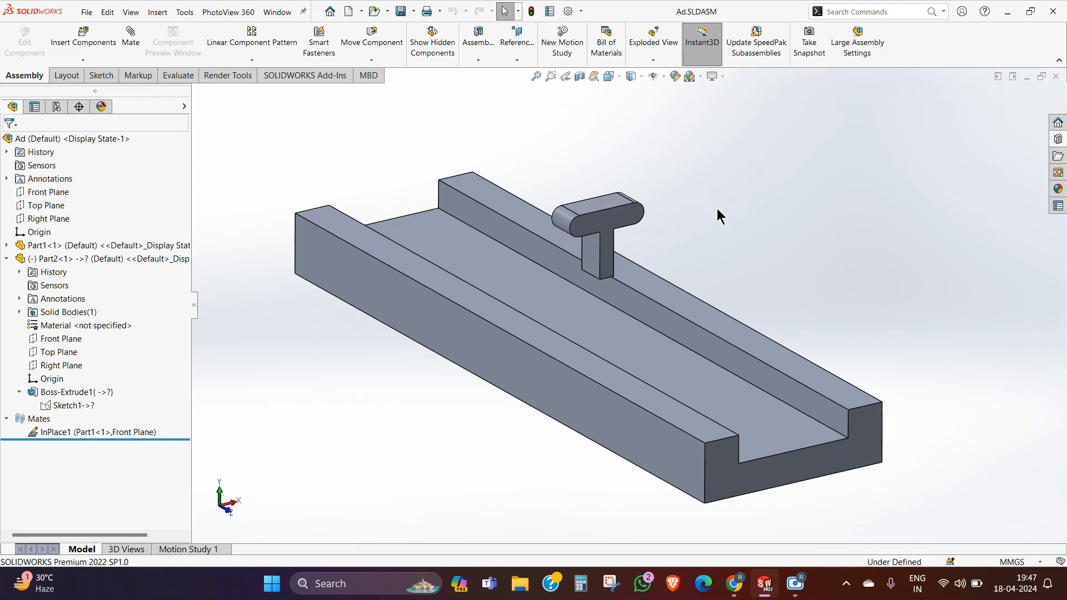
{"action": "left_click", "coordinate": [70, 406]}
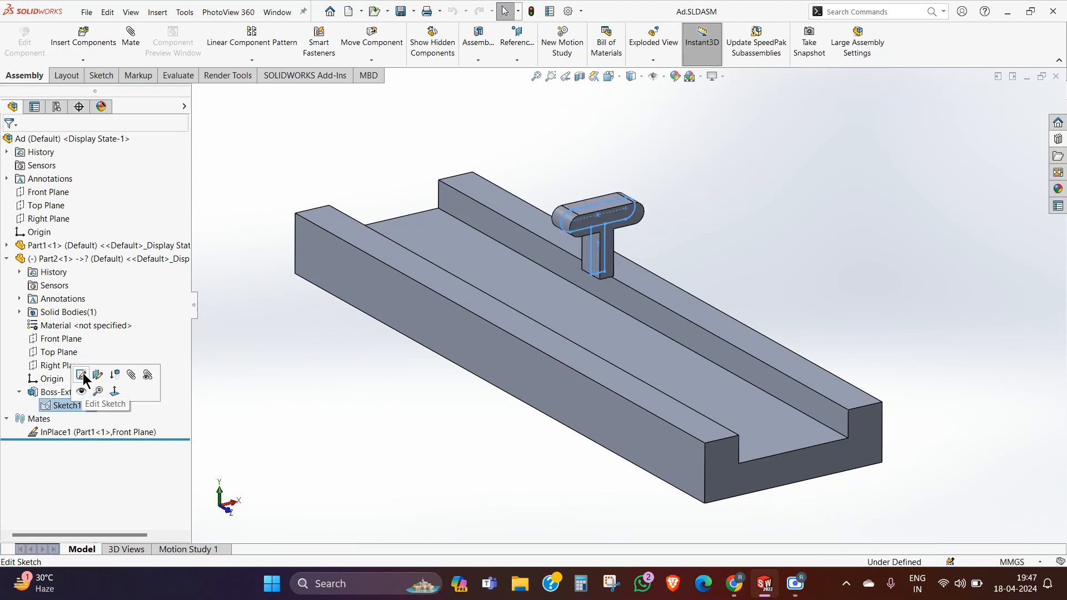
{"action": "left_click", "coordinate": [83, 376]}
{"action": "left_click", "coordinate": [619, 306]}
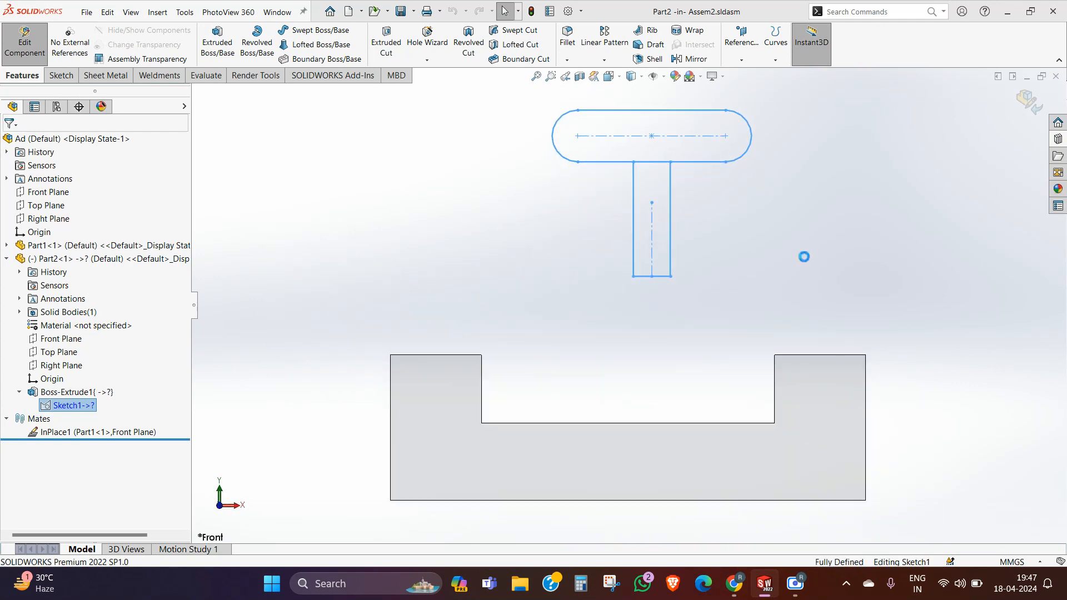
Step: Examine the T-shaped profile's position relative to the sketch origin, and return from the sketch and part to the assembly
{"action": "scroll", "coordinate": [764, 299], "scroll_direction": "down", "scroll_amount": 1}
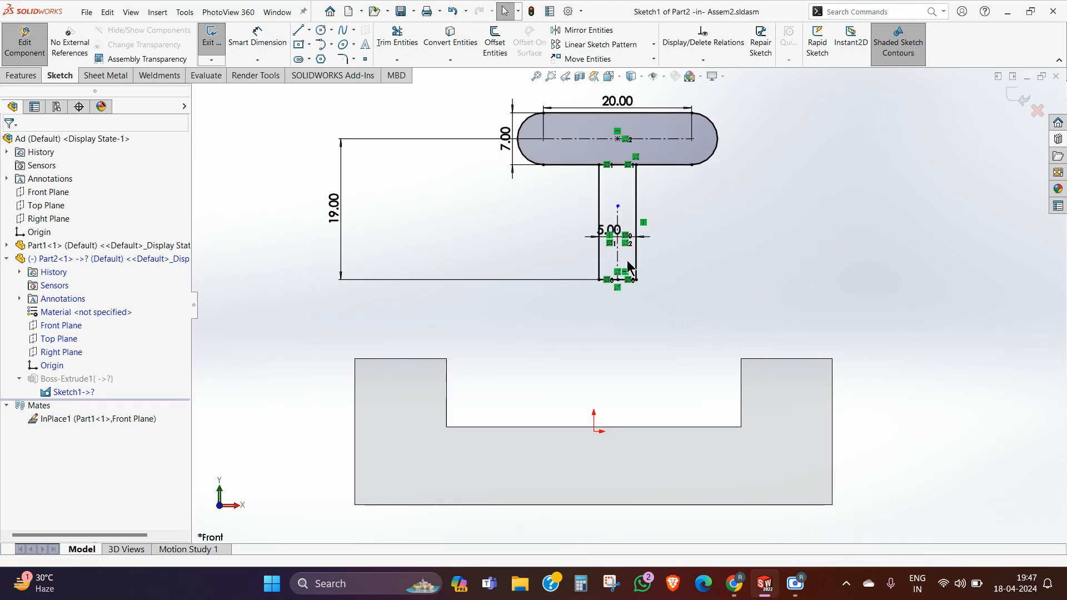
{"action": "scroll", "coordinate": [628, 258], "scroll_direction": "down", "scroll_amount": 3}
{"action": "scroll", "coordinate": [636, 289], "scroll_direction": "up", "scroll_amount": 2}
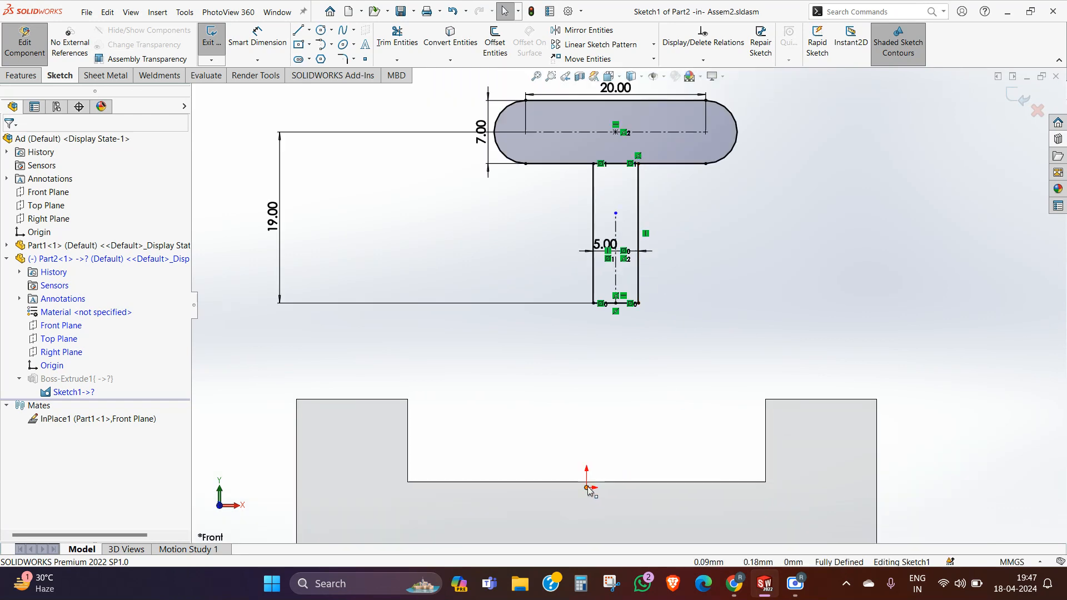
{"action": "scroll", "coordinate": [684, 318], "scroll_direction": "up", "scroll_amount": 4}
{"action": "middle_click_drag", "start_coordinate": [624, 307], "coordinate": [701, 279]}
{"action": "left_click", "coordinate": [1025, 111]}
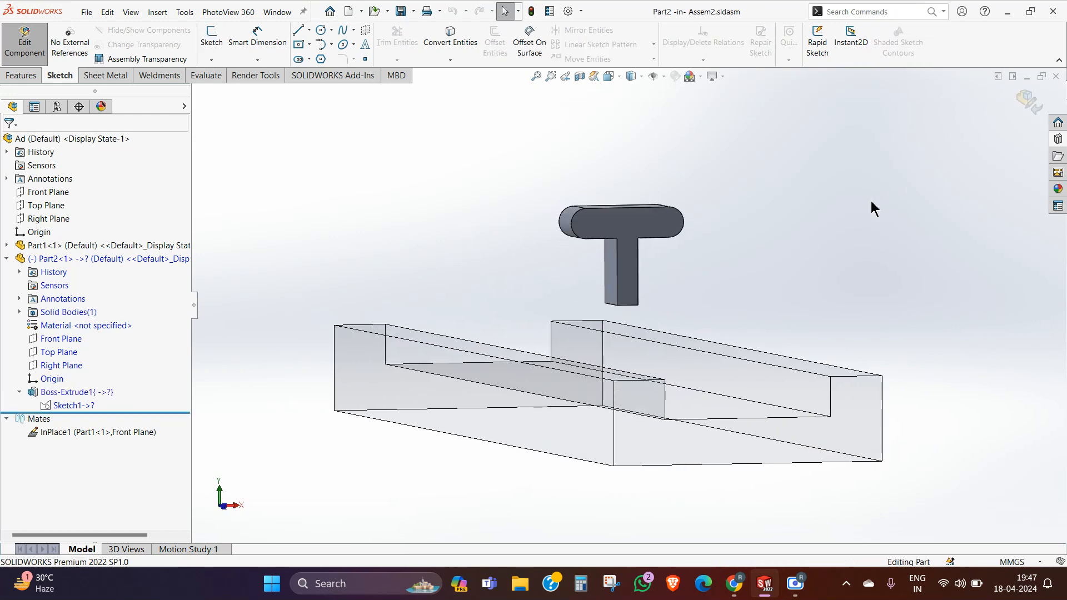
{"action": "left_click", "coordinate": [1026, 104]}
Step: Move the T-shaped part up and sideways, well clear of the channel base
{"action": "middle_click_drag", "start_coordinate": [889, 182], "coordinate": [799, 217]}
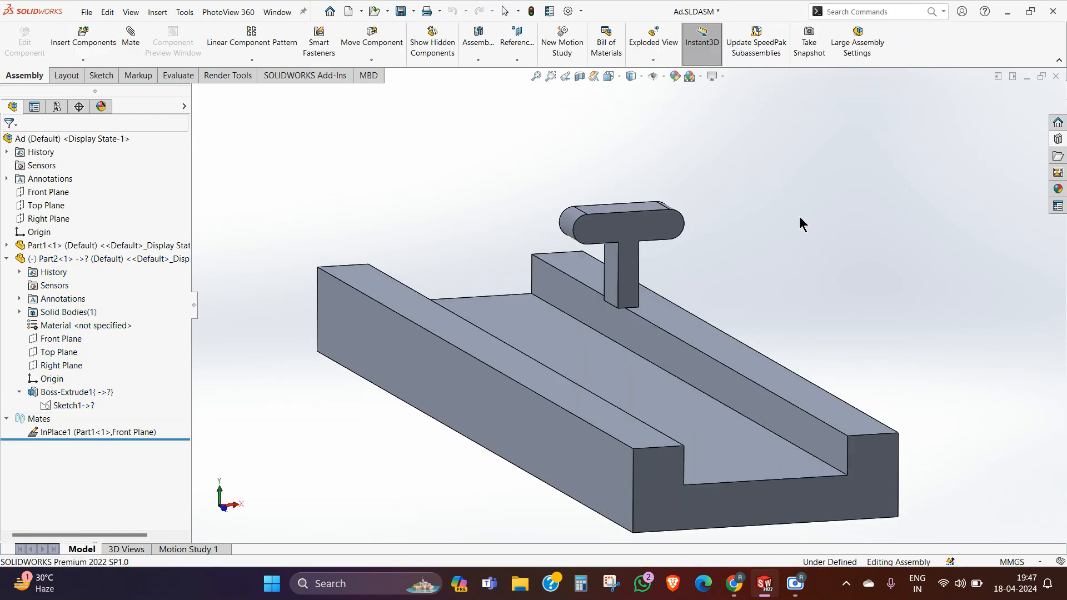
{"action": "left_click_drag", "start_coordinate": [620, 227], "coordinate": [936, 145]}
{"action": "left_click", "coordinate": [943, 276]}
{"action": "scroll", "coordinate": [975, 245], "scroll_direction": "up", "scroll_amount": 3}
{"action": "middle_click_drag", "start_coordinate": [975, 245], "coordinate": [969, 260]}
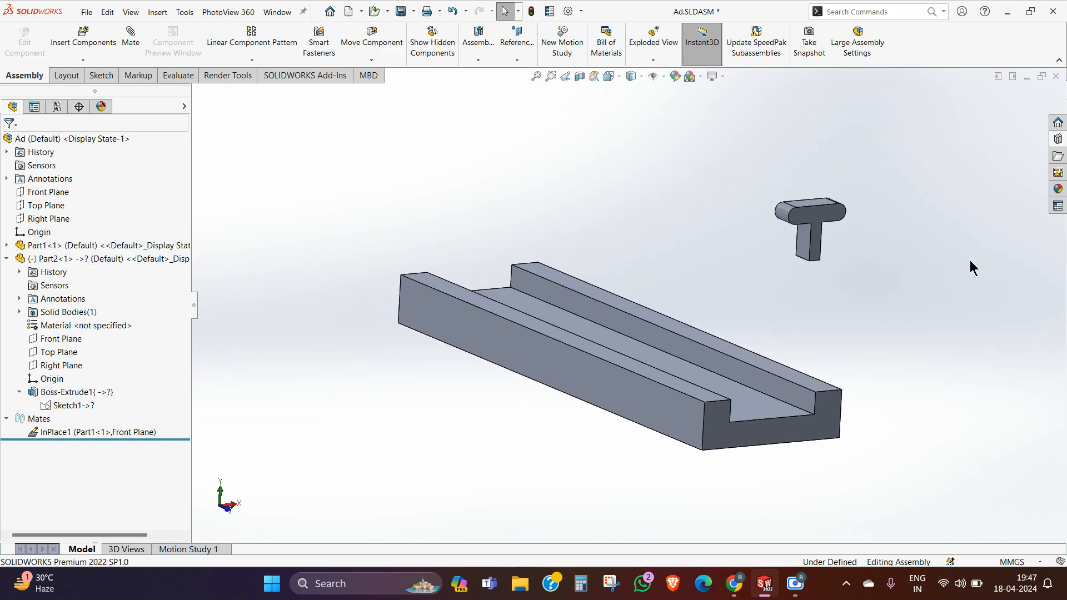
Step: Edit the T-shaped part in context and open the sketch of its extrude, accepting the positioning warnings
{"action": "left_click", "coordinate": [835, 225]}
{"action": "left_click", "coordinate": [904, 150]}
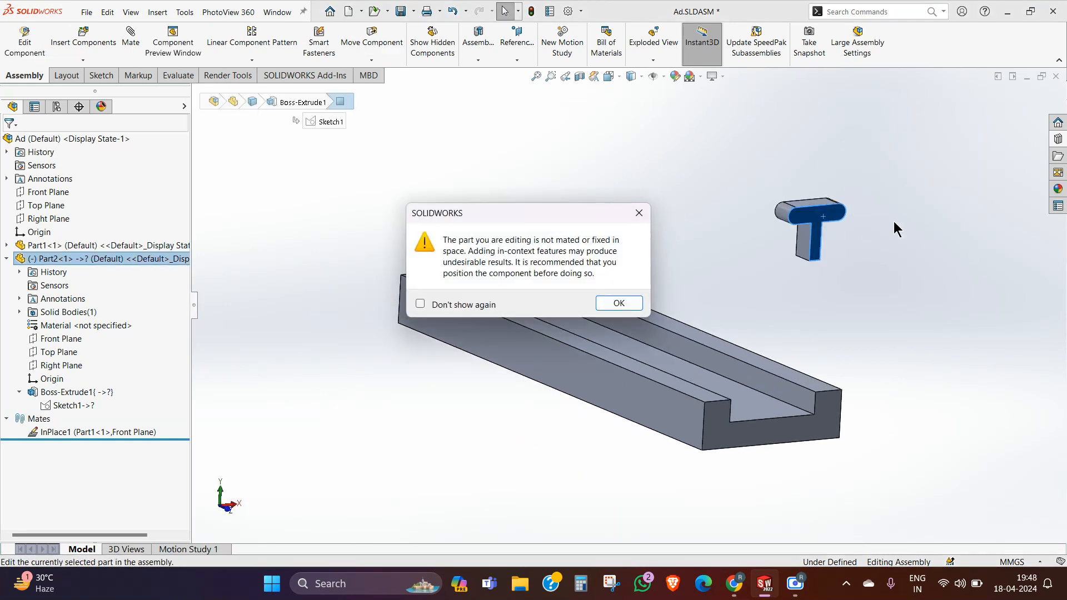
{"action": "left_click", "coordinate": [602, 303]}
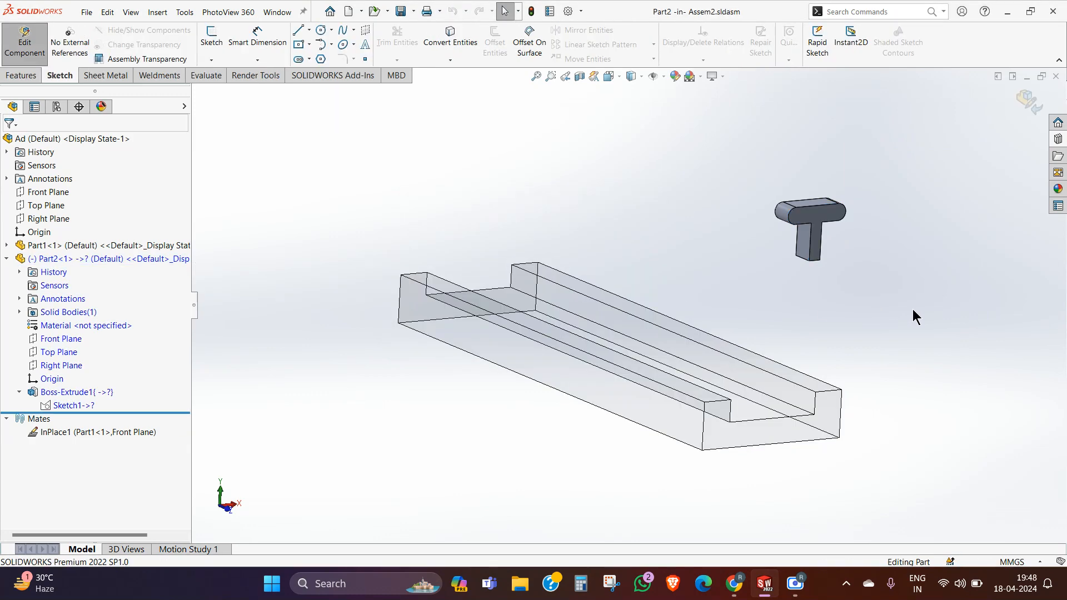
{"action": "mouse_move", "coordinate": [911, 316]}
{"action": "middle_mouse_down"}
{"action": "mouse_move", "coordinate": [813, 325]}
{"action": "mouse_move", "coordinate": [831, 307]}
{"action": "middle_mouse_up"}
{"action": "left_click", "coordinate": [811, 231]}
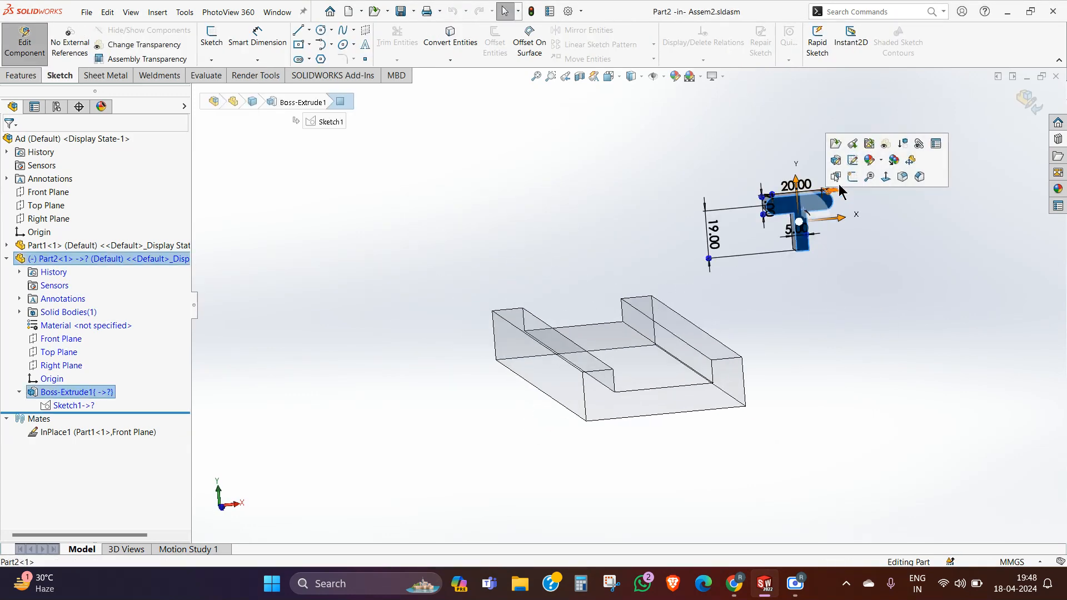
{"action": "left_click", "coordinate": [870, 178]}
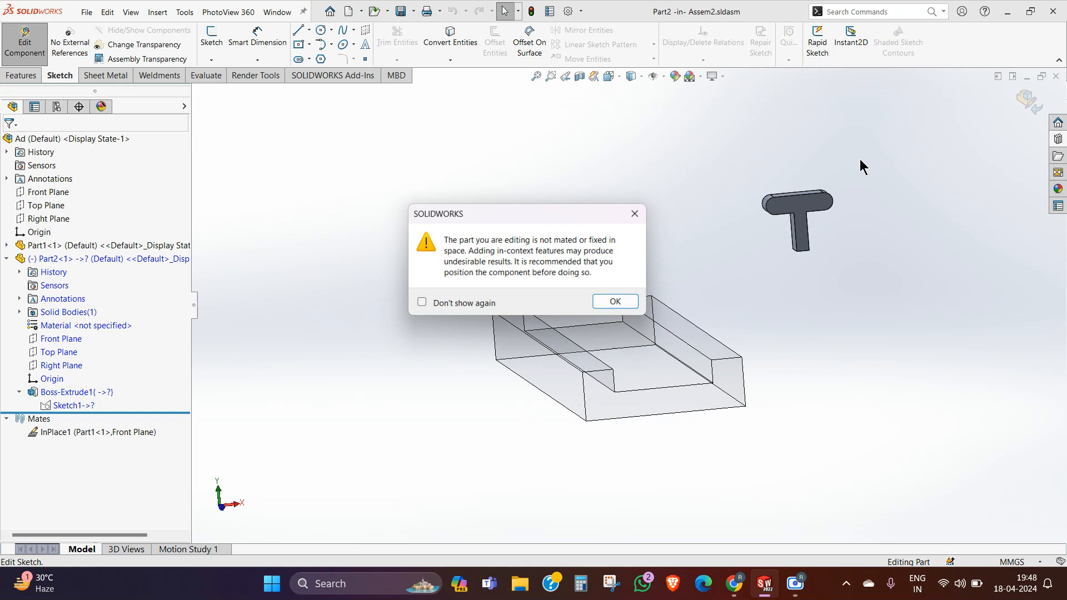
{"action": "left_click", "coordinate": [616, 304]}
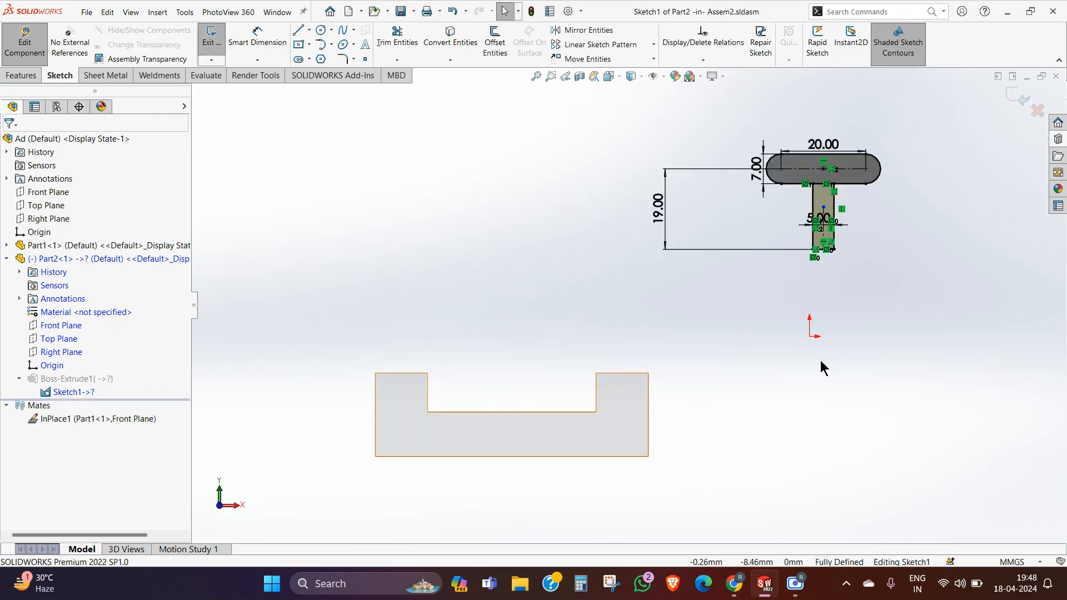
Step: Delete the relation on the stem's vertical centerline that keeps the T-shaped profile fully defined
{"action": "scroll", "coordinate": [802, 281], "scroll_direction": "down", "scroll_amount": 3}
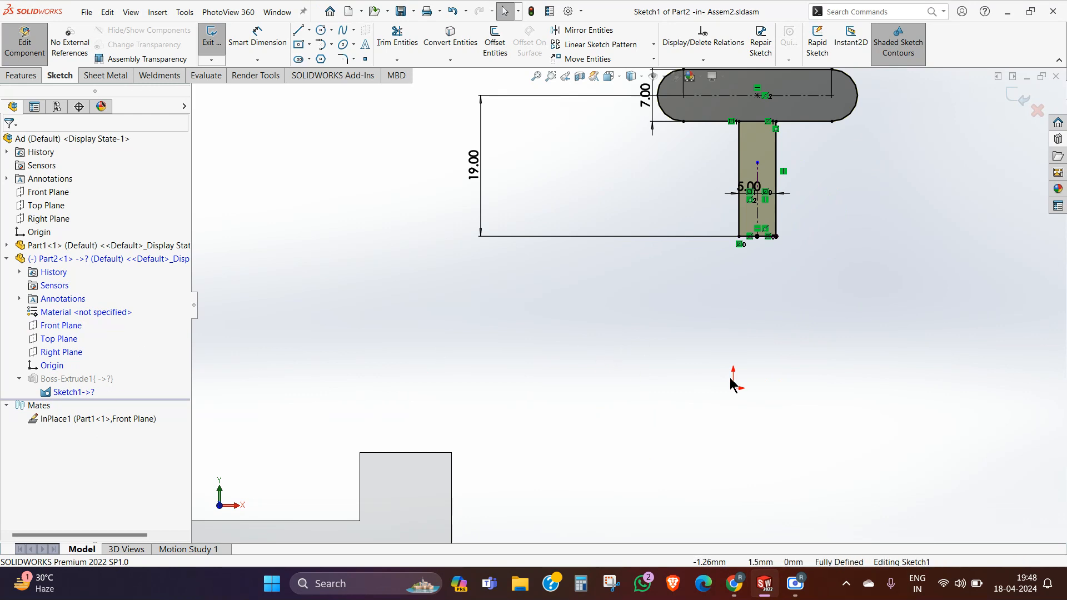
{"action": "scroll", "coordinate": [687, 380], "scroll_direction": "up", "scroll_amount": 3}
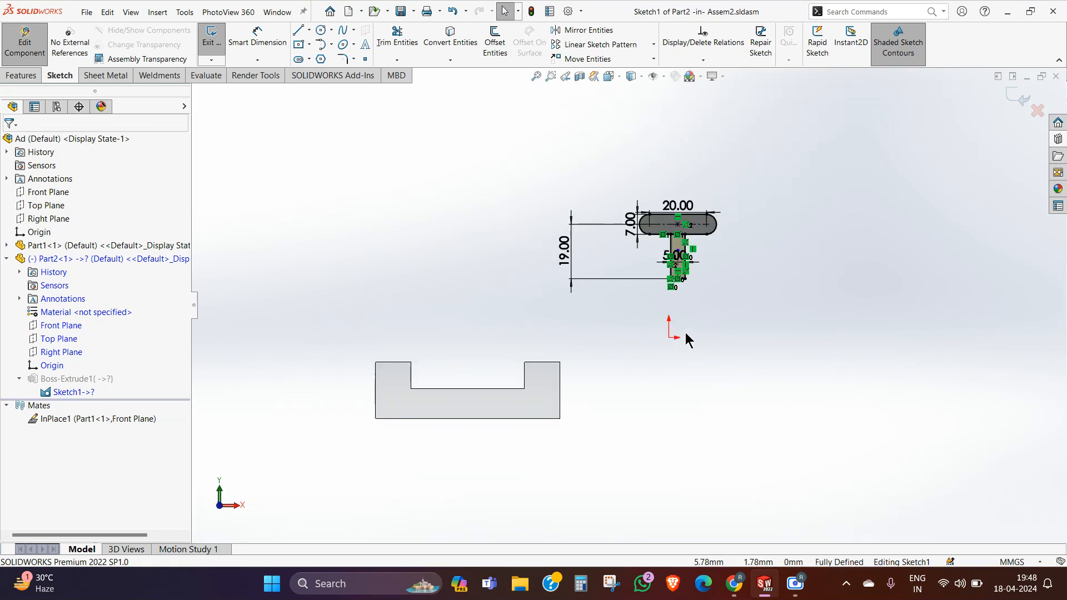
{"action": "scroll", "coordinate": [753, 294], "scroll_direction": "down", "scroll_amount": 2}
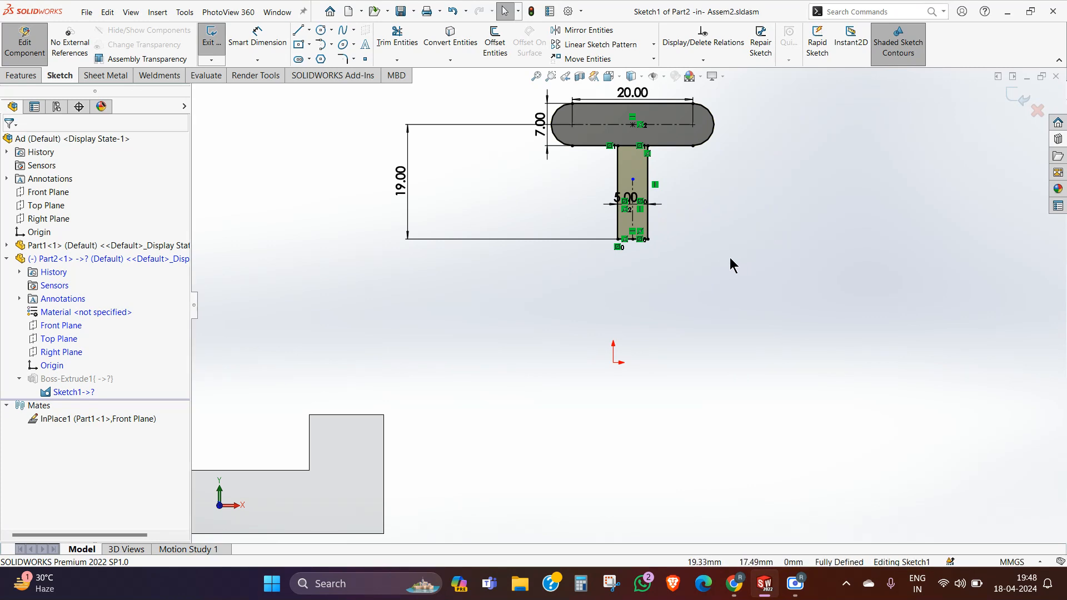
{"action": "scroll", "coordinate": [672, 228], "scroll_direction": "down", "scroll_amount": 3}
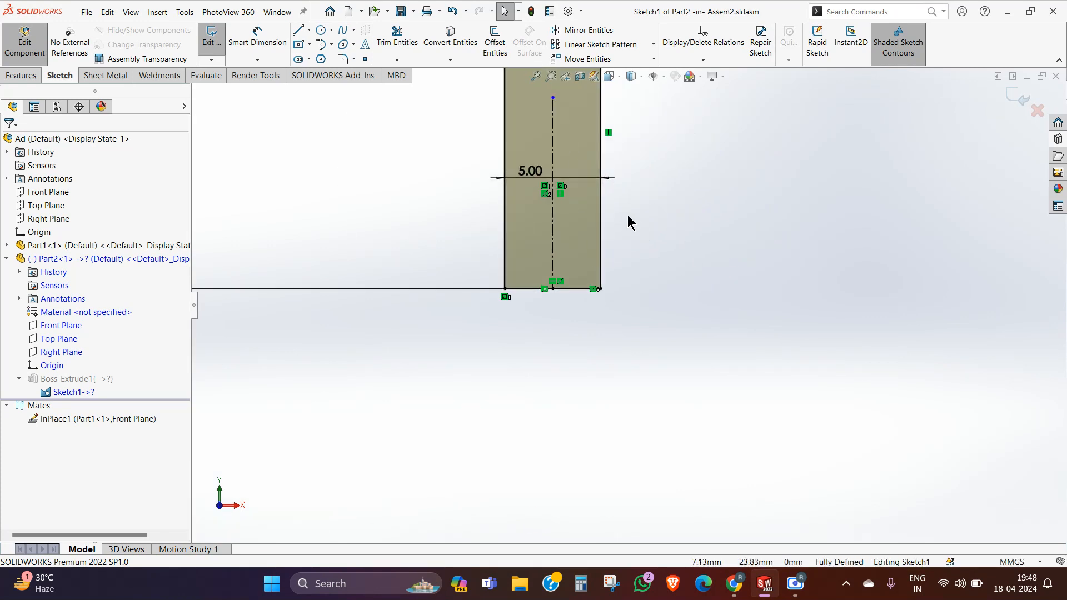
{"action": "right_click", "coordinate": [545, 194]}
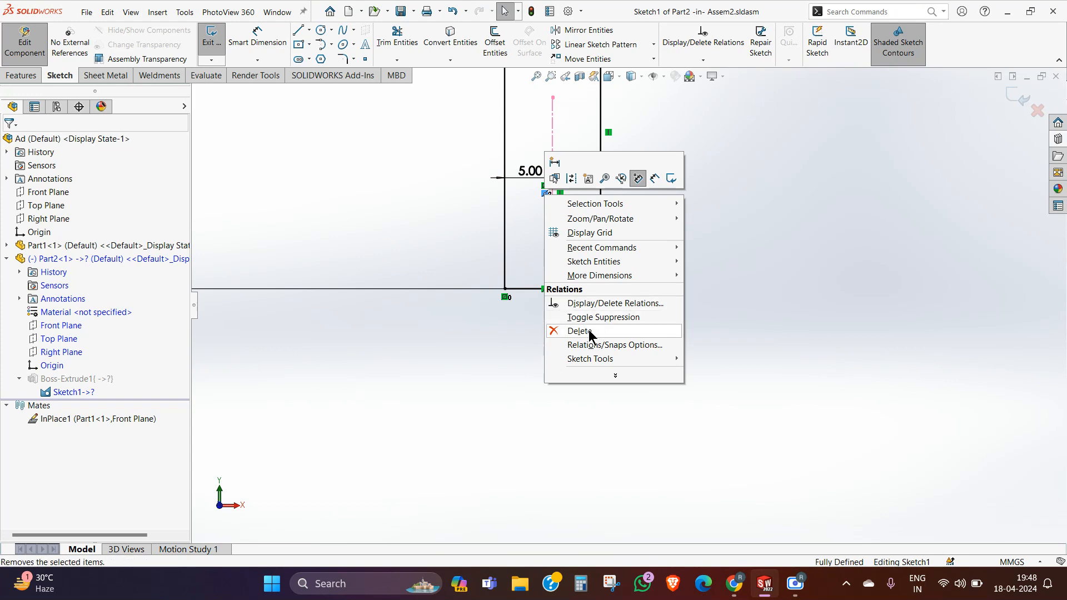
{"action": "left_click", "coordinate": [562, 333]}
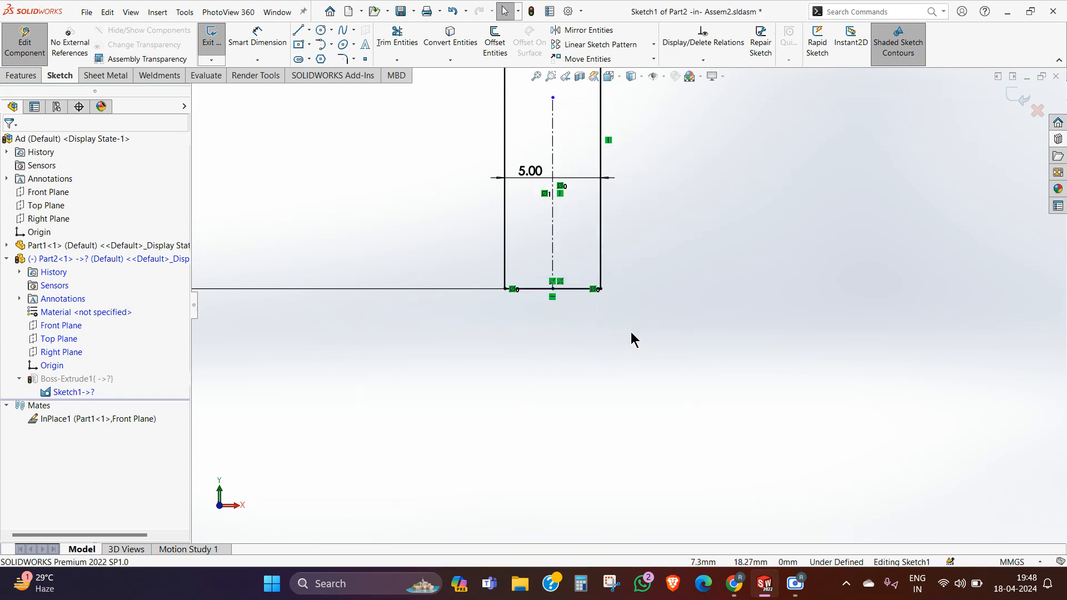
{"action": "left_click", "coordinate": [552, 289]}
{"action": "left_click", "coordinate": [704, 320]}
{"action": "scroll", "coordinate": [717, 239], "scroll_direction": "up", "scroll_amount": 5}
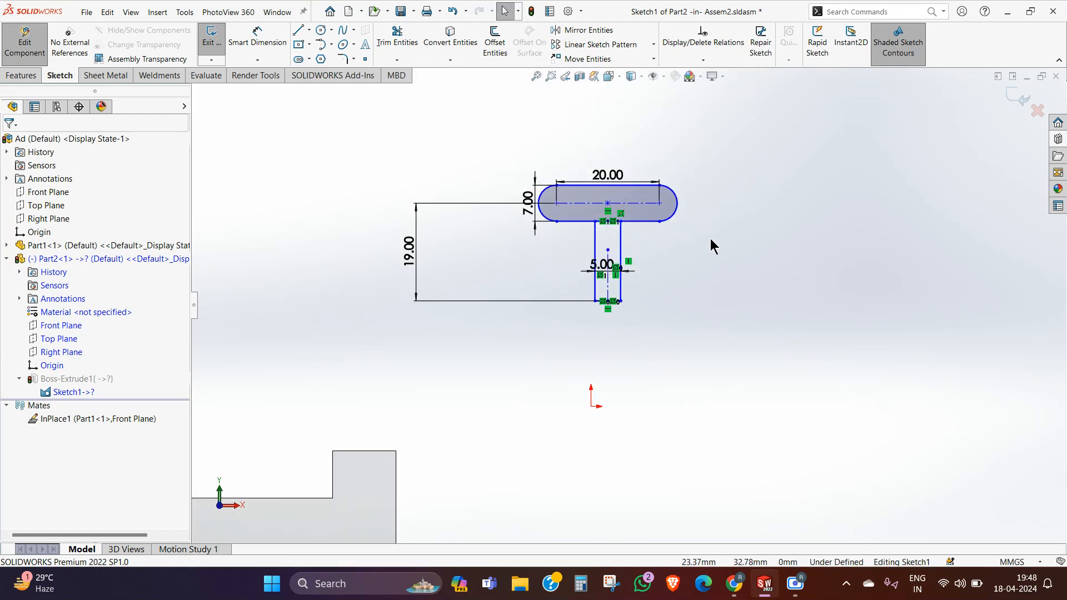
{"action": "scroll", "coordinate": [613, 366], "scroll_direction": "down", "scroll_amount": 2}
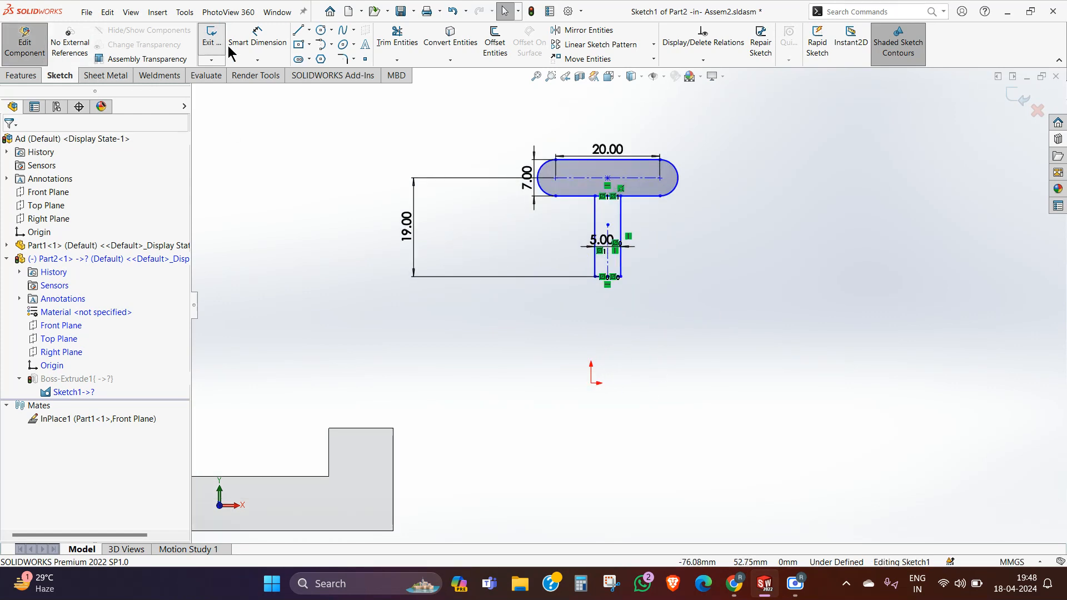
{"action": "left_click", "coordinate": [309, 30]}
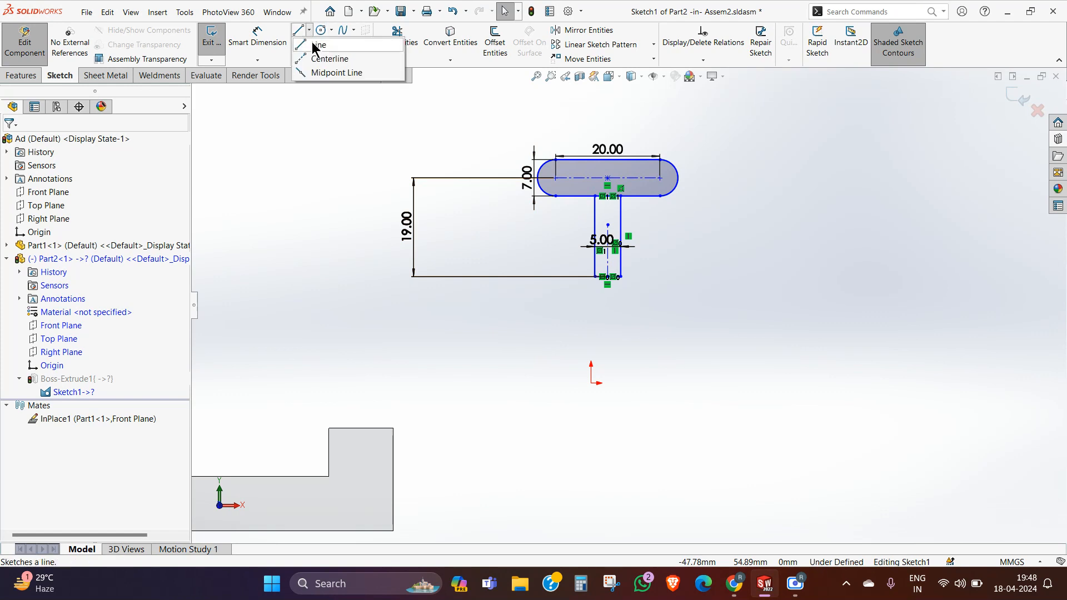
{"action": "left_click", "coordinate": [322, 57]}
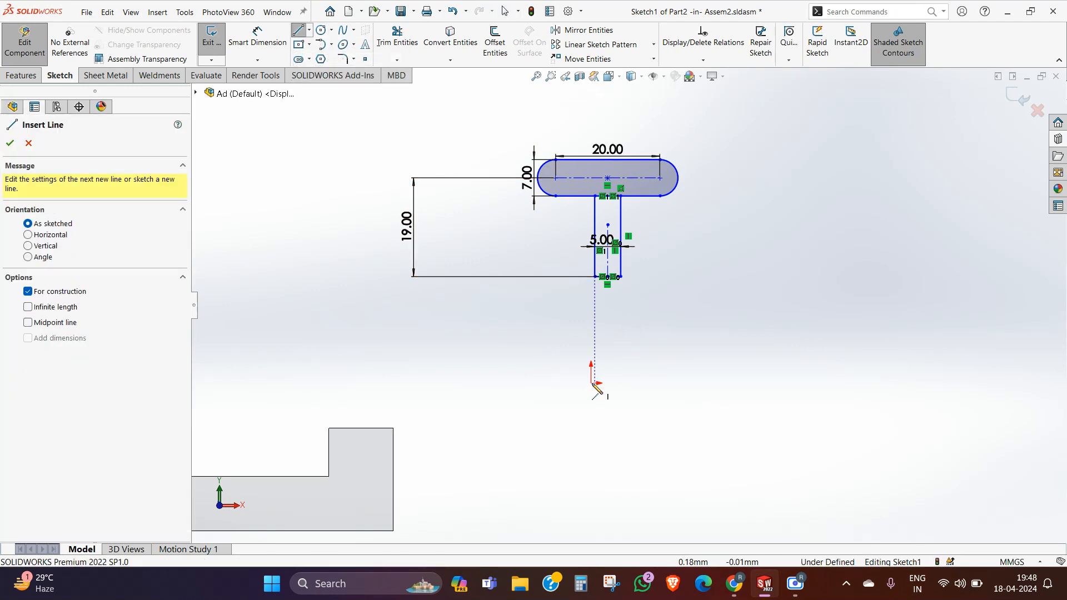
{"action": "scroll", "coordinate": [594, 385], "scroll_direction": "down", "scroll_amount": 3}
{"action": "key", "text": "Escape"}
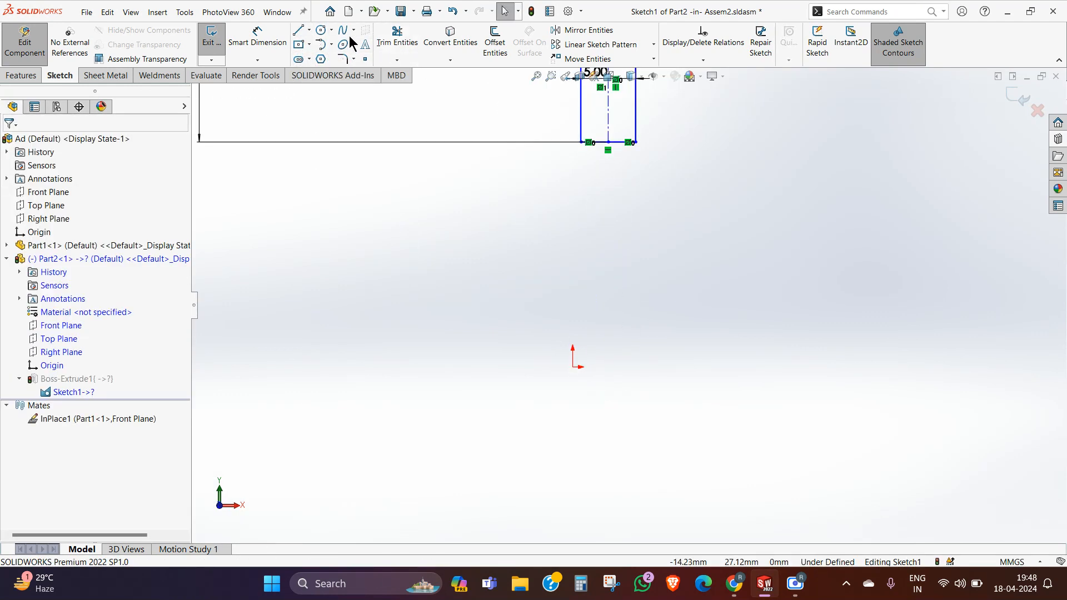
{"action": "left_click", "coordinate": [310, 30]}
{"action": "left_click", "coordinate": [325, 57]}
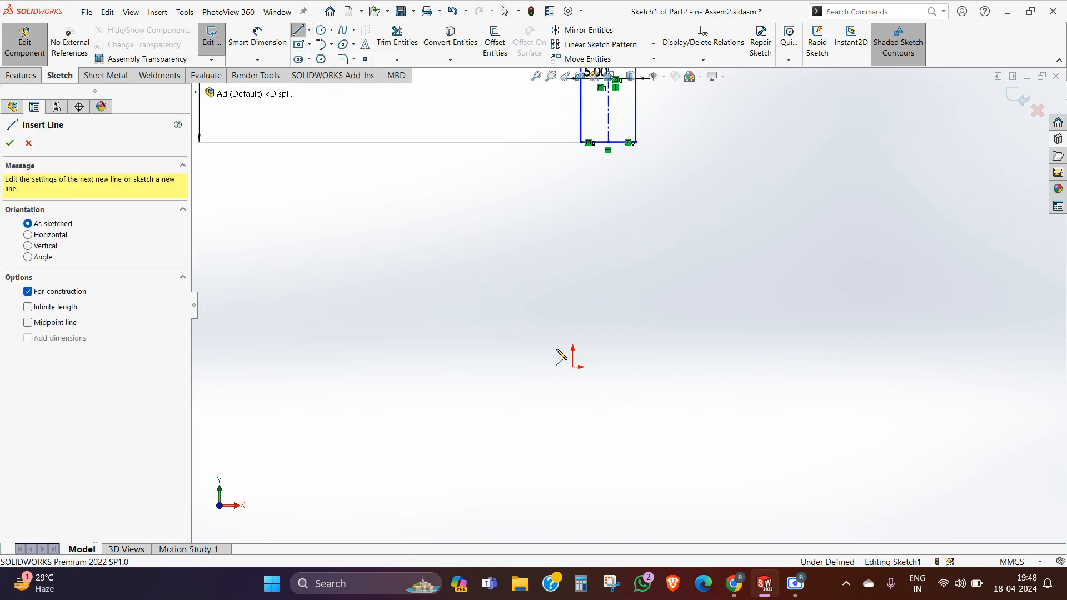
{"action": "key", "text": "Escape"}
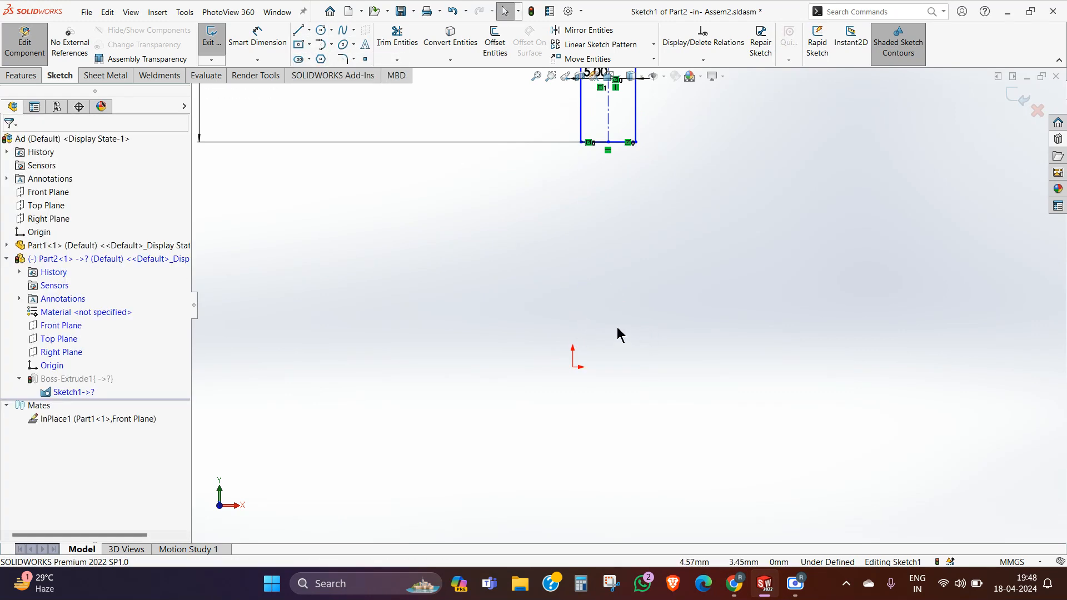
{"action": "scroll", "coordinate": [611, 312], "scroll_direction": "up", "scroll_amount": 2}
{"action": "scroll", "coordinate": [626, 220], "scroll_direction": "down", "scroll_amount": 5}
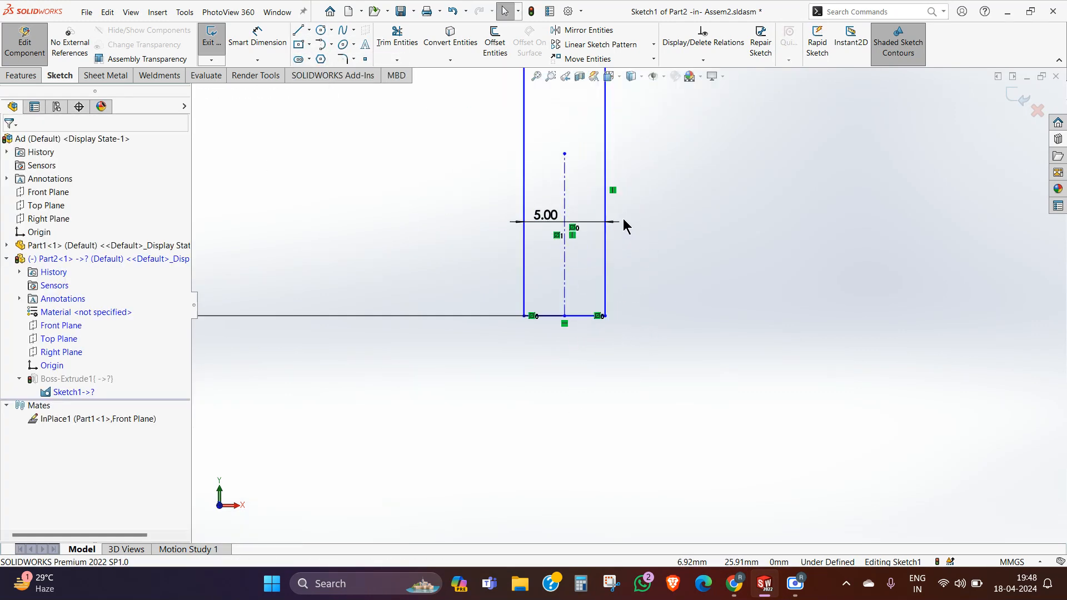
{"action": "left_click", "coordinate": [563, 292]}
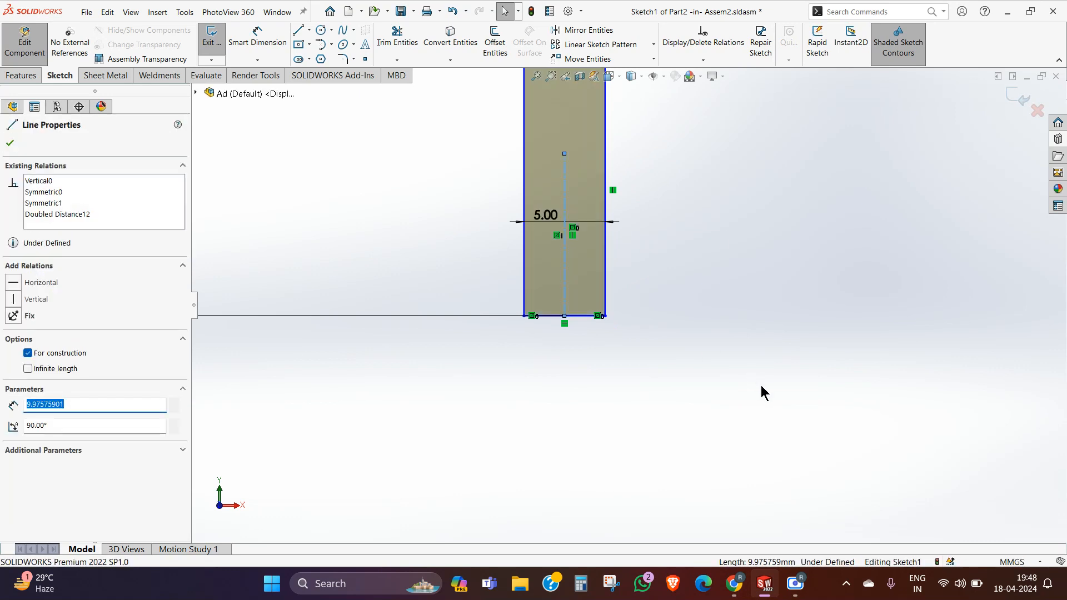
{"action": "key", "text": "Escape"}
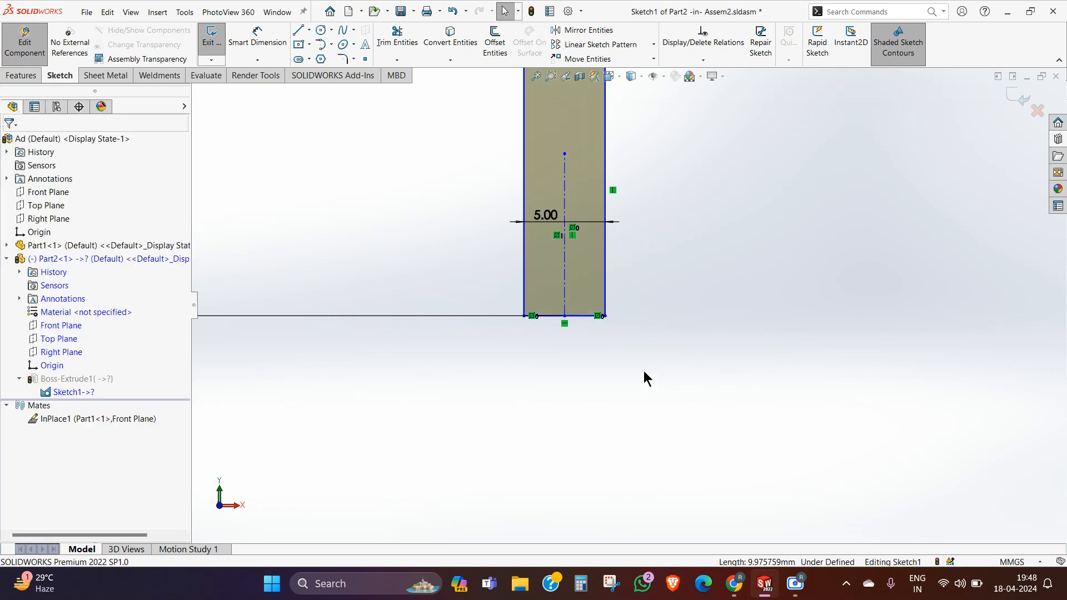
{"action": "left_click", "coordinate": [527, 299]}
{"action": "scroll", "coordinate": [514, 291], "scroll_direction": "up", "scroll_amount": 3}
{"action": "key", "text": "Escape"}
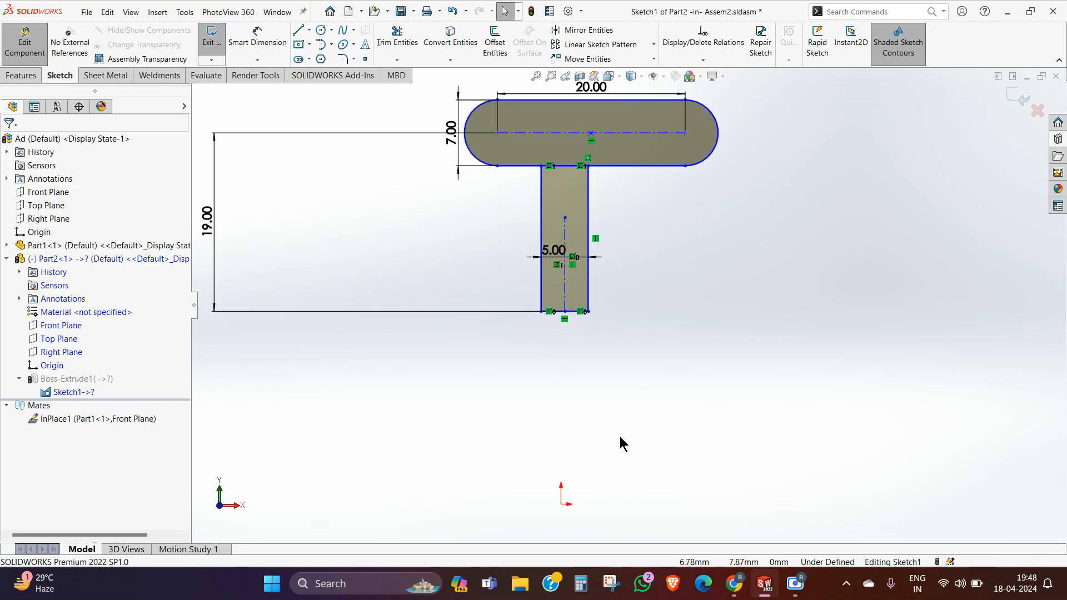
Step: Try to extend the stem's vertical centerline down to the sketch origin by setting its lower endpoint to X 0, Y 0
{"action": "scroll", "coordinate": [558, 494], "scroll_direction": "down", "scroll_amount": 1}
{"action": "mouse_move", "coordinate": [562, 274]}
{"action": "left_mouse_down"}
{"action": "mouse_move", "coordinate": [545, 438]}
{"action": "mouse_move", "coordinate": [561, 504]}
{"action": "mouse_move", "coordinate": [566, 414]}
{"action": "left_mouse_up"}
{"action": "left_click", "coordinate": [79, 327]}
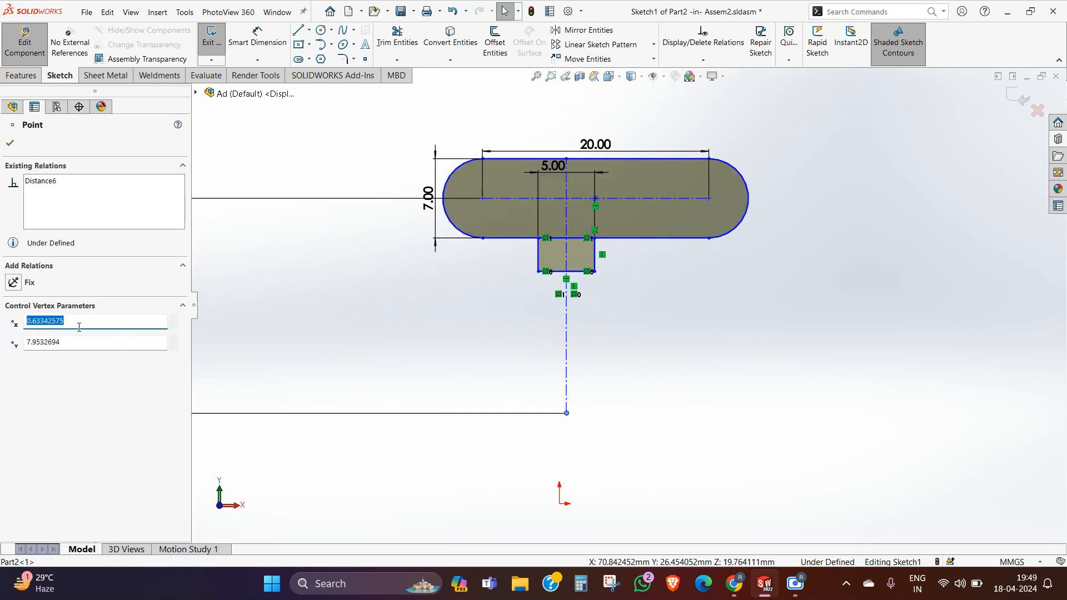
{"action": "key", "text": "Tab"}
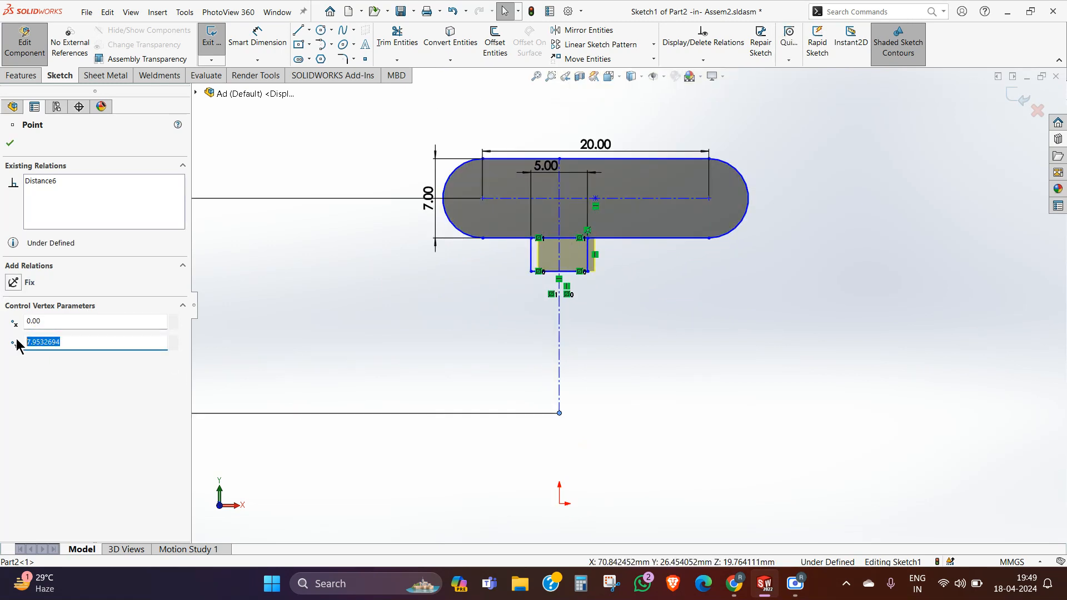
{"action": "type", "text": "0"}
{"action": "key", "text": "Return"}
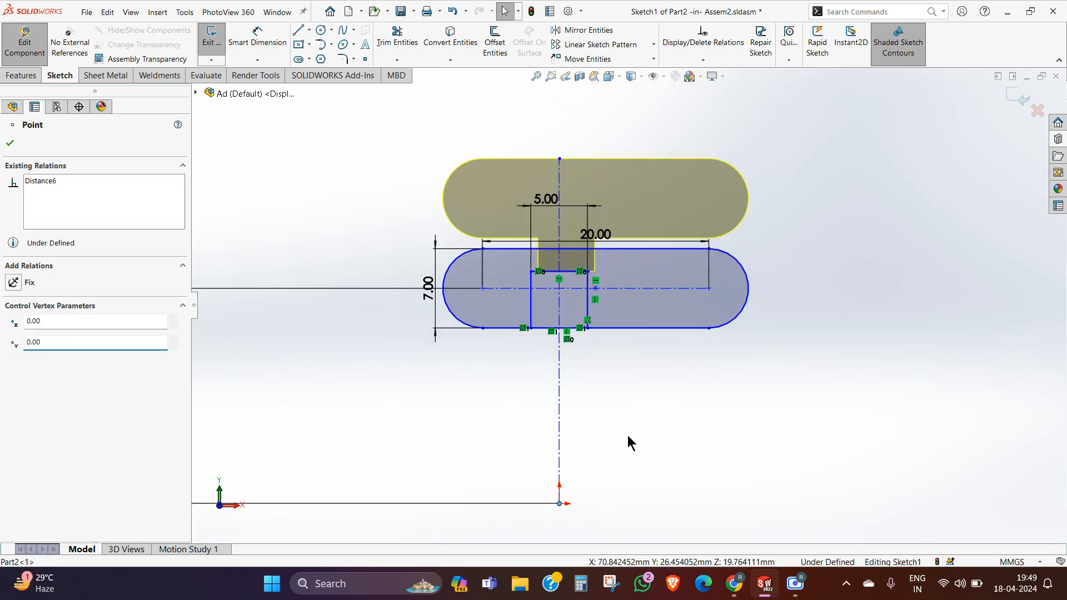
{"action": "left_click", "coordinate": [642, 432]}
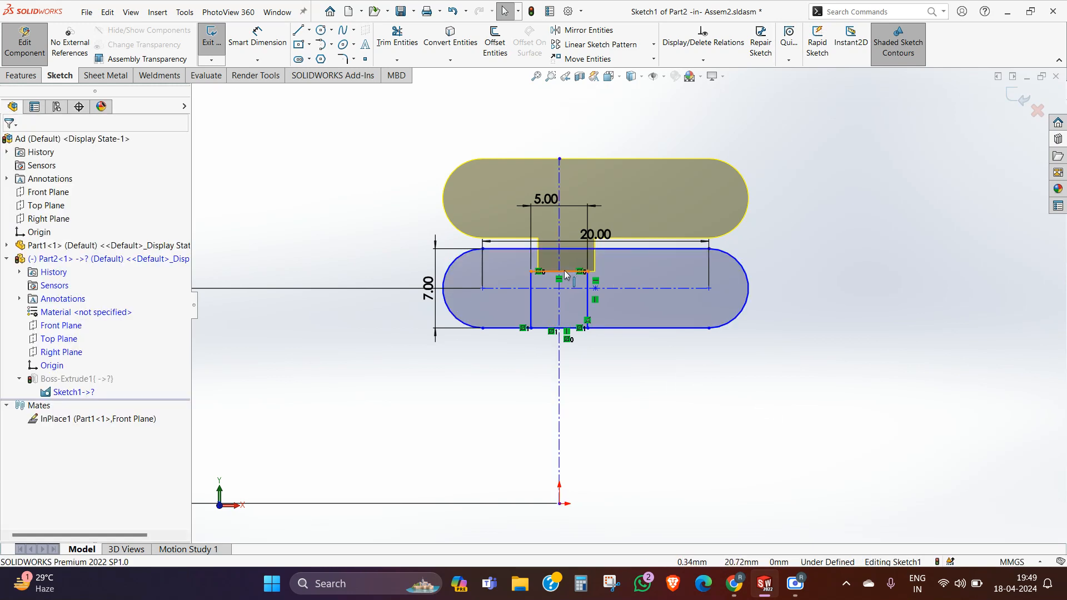
Step: Pull the stem's bottom edge below the T's head, anchor the centerline's lower endpoint, and make the edge coincident with that point
{"action": "left_click_drag", "start_coordinate": [566, 274], "coordinate": [567, 331]}
{"action": "scroll", "coordinate": [741, 465], "scroll_direction": "down", "scroll_amount": 3}
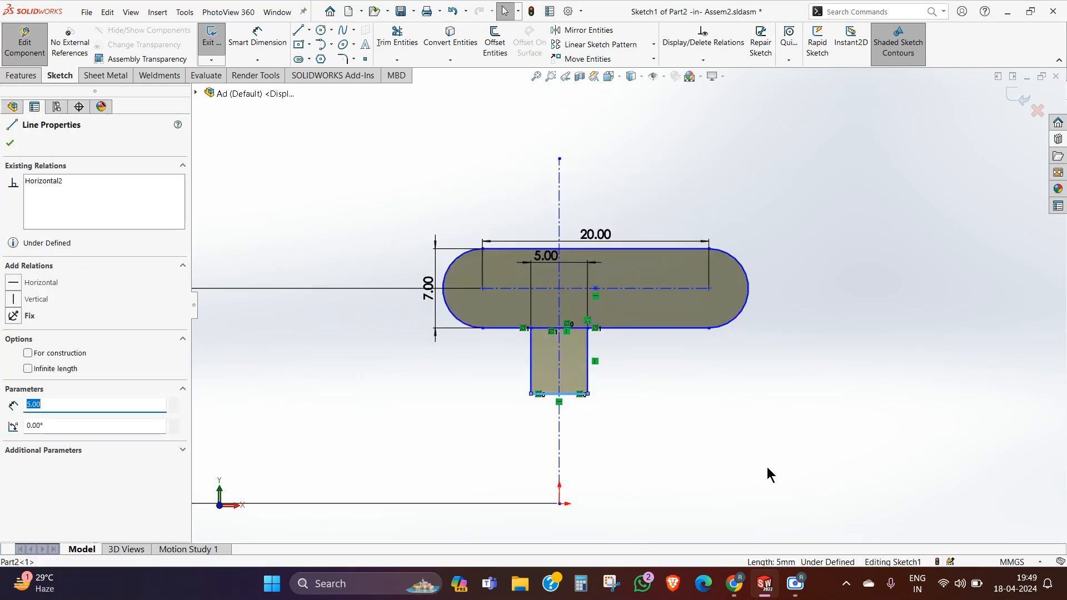
{"action": "scroll", "coordinate": [714, 317], "scroll_direction": "up", "scroll_amount": 3}
{"action": "left_click", "coordinate": [565, 435]}
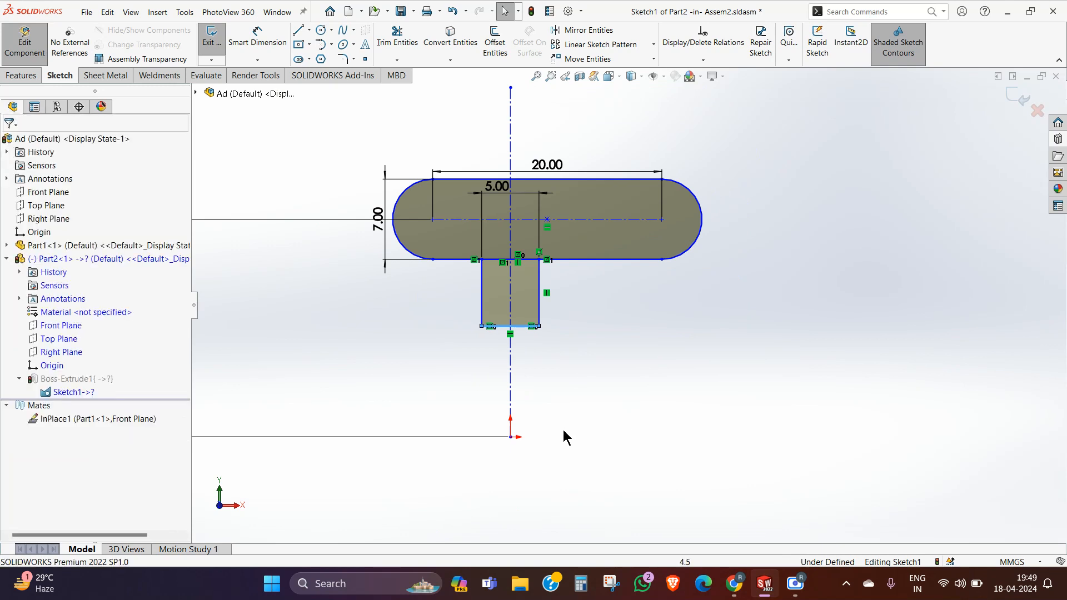
{"action": "left_click", "coordinate": [510, 437]}
{"action": "left_click", "coordinate": [548, 389]}
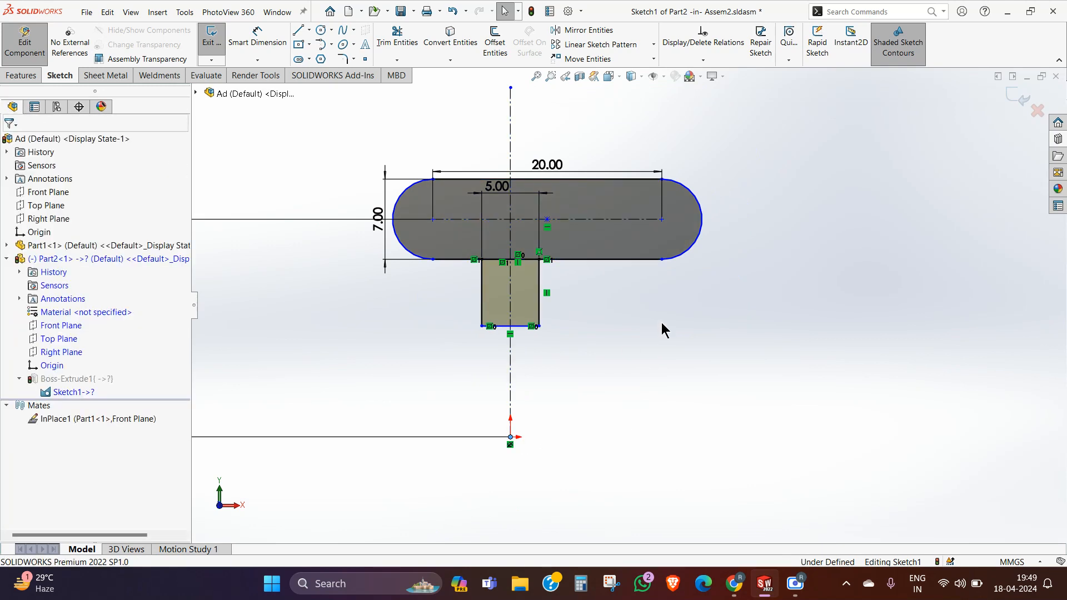
{"action": "left_click", "coordinate": [511, 437]}
{"action": "left_click", "coordinate": [530, 327], "text": "ctrl"}
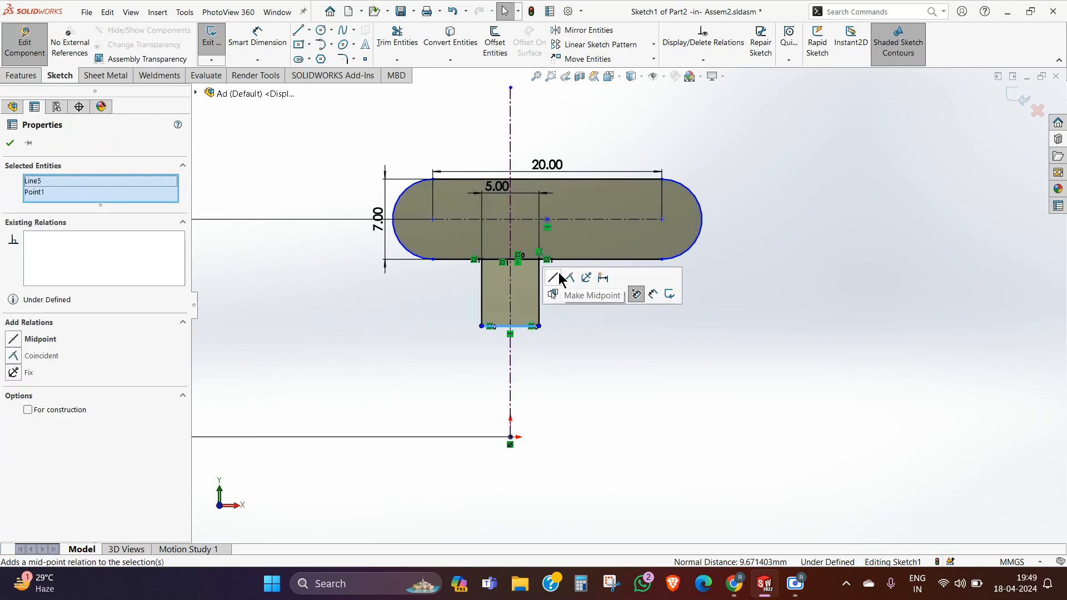
{"action": "left_click", "coordinate": [569, 277]}
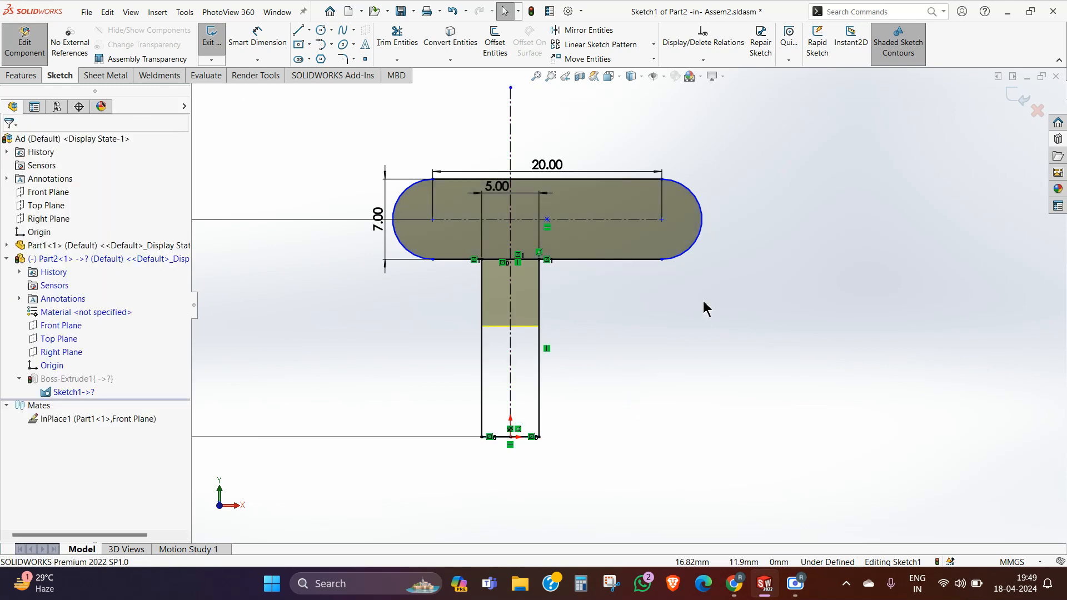
Step: Undo the recent origin-alignment edits and relation changes in the T-shaped profile's sketch
{"action": "scroll", "coordinate": [660, 326], "scroll_direction": "down", "scroll_amount": 3}
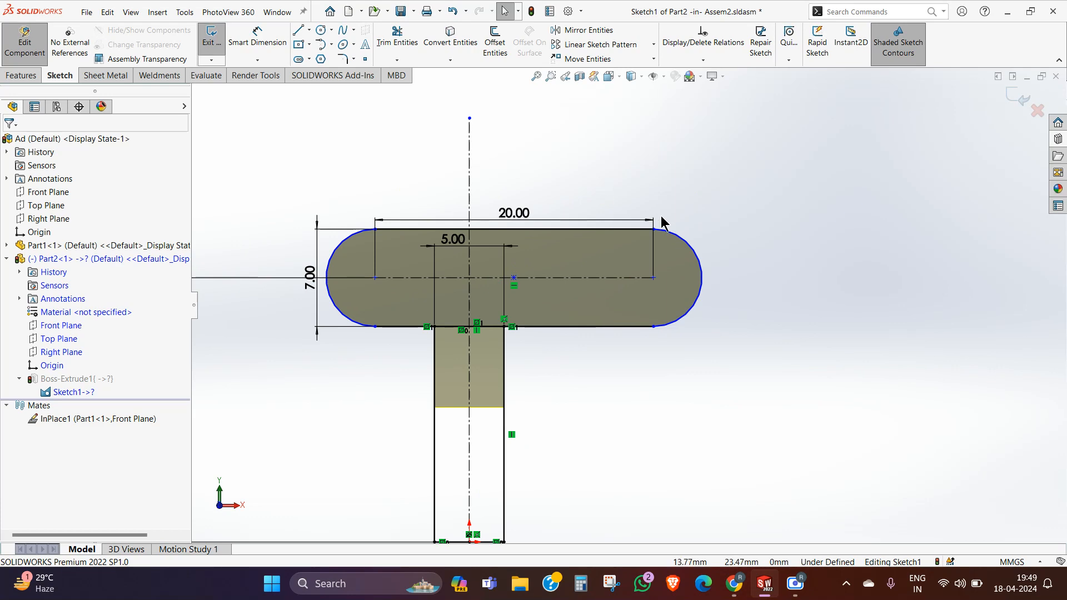
{"action": "key", "text": "ctrl+z"}
{"action": "key", "text": "ctrl+z"}
{"action": "key", "text": "ctrl+z"}
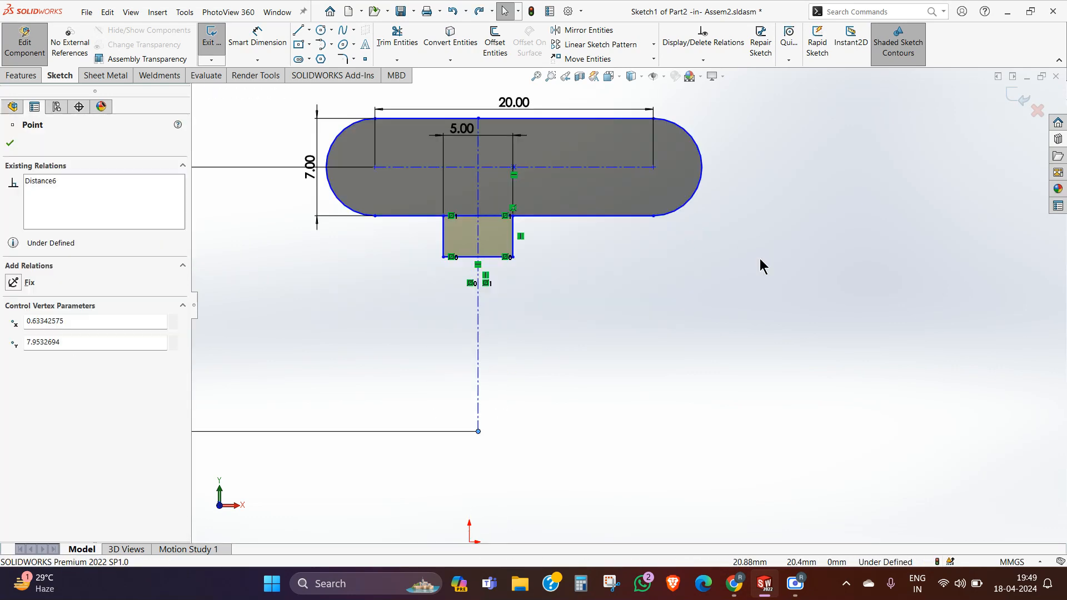
{"action": "key", "text": "ctrl+z"}
{"action": "key", "text": "ctrl+z"}
{"action": "key", "text": "ctrl+z"}
{"action": "key", "text": "ctrl+z"}
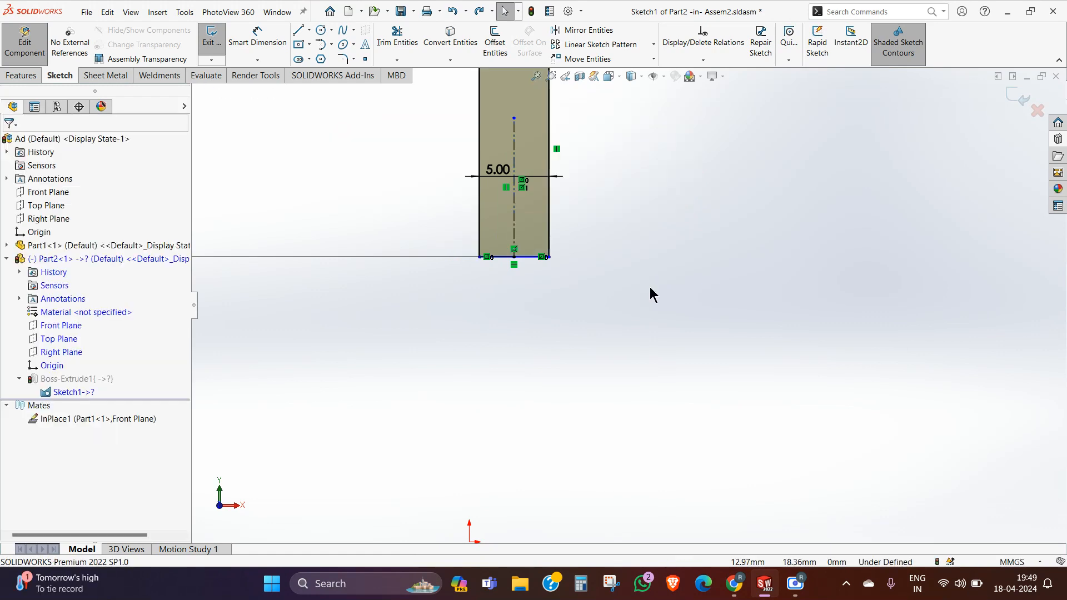
Step: Exit the T-shaped profile's sketch without keeping its changes, and return from part editing to the assembly
{"action": "scroll", "coordinate": [672, 295], "scroll_direction": "up", "scroll_amount": 6}
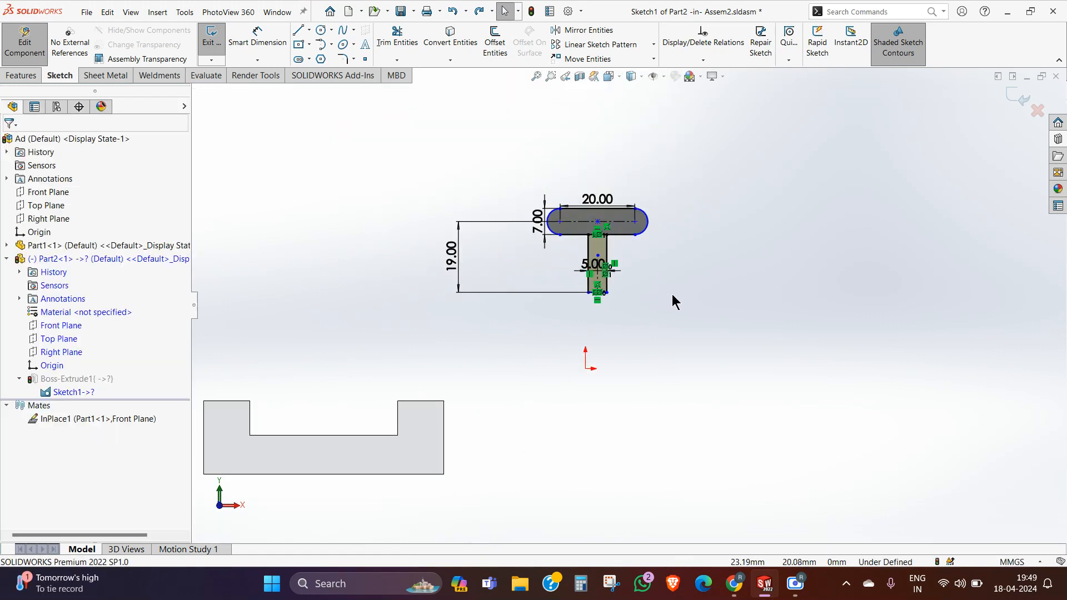
{"action": "left_click", "coordinate": [1037, 110]}
{"action": "left_click", "coordinate": [583, 298]}
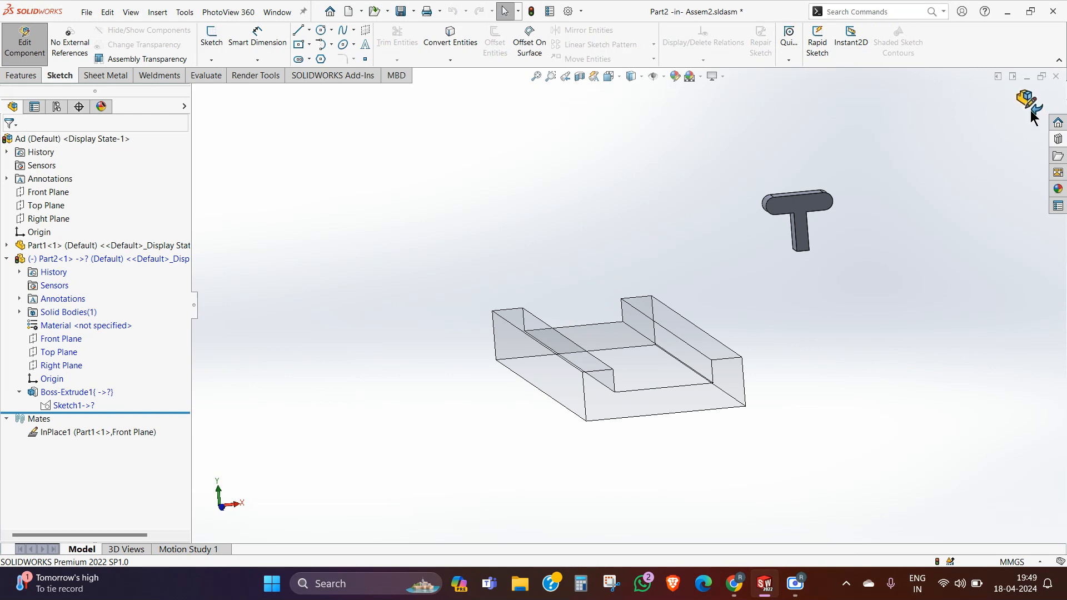
{"action": "left_click", "coordinate": [1031, 112]}
Step: Delete the T-shaped part Part2 from the assembly and confirm the deletion
{"action": "left_click", "coordinate": [55, 259]}
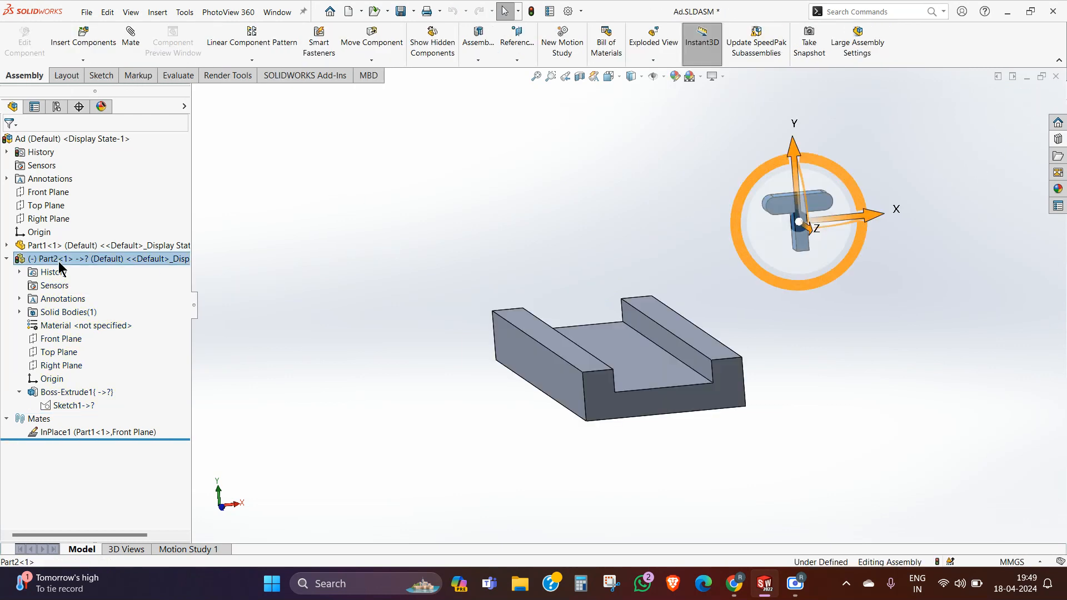
{"action": "right_click", "coordinate": [58, 258]}
{"action": "left_click", "coordinate": [465, 255]}
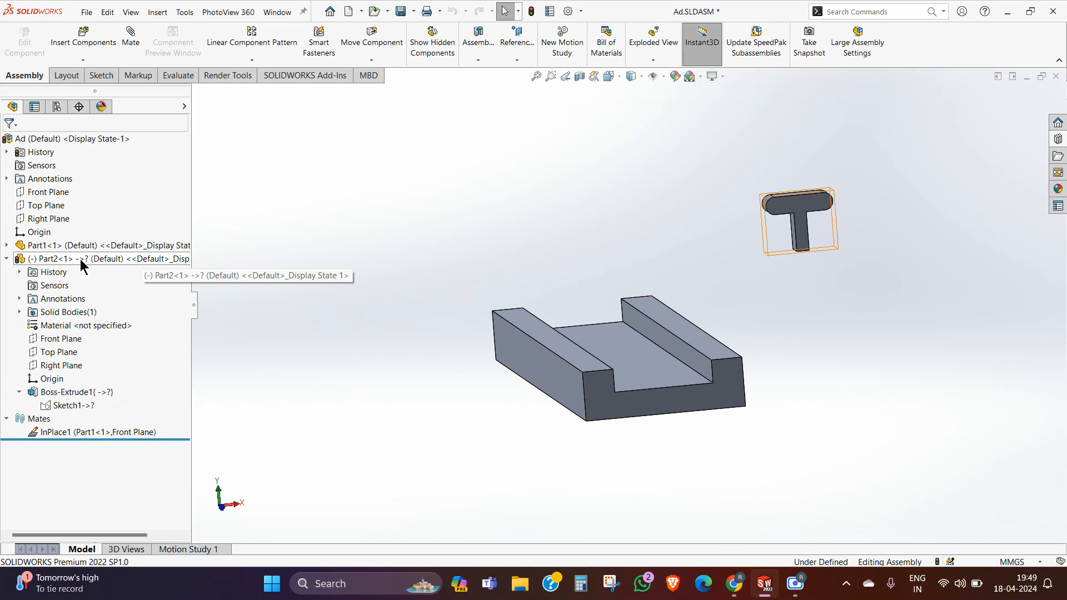
{"action": "middle_click_drag", "start_coordinate": [420, 213], "coordinate": [451, 241]}
{"action": "left_click", "coordinate": [85, 260]}
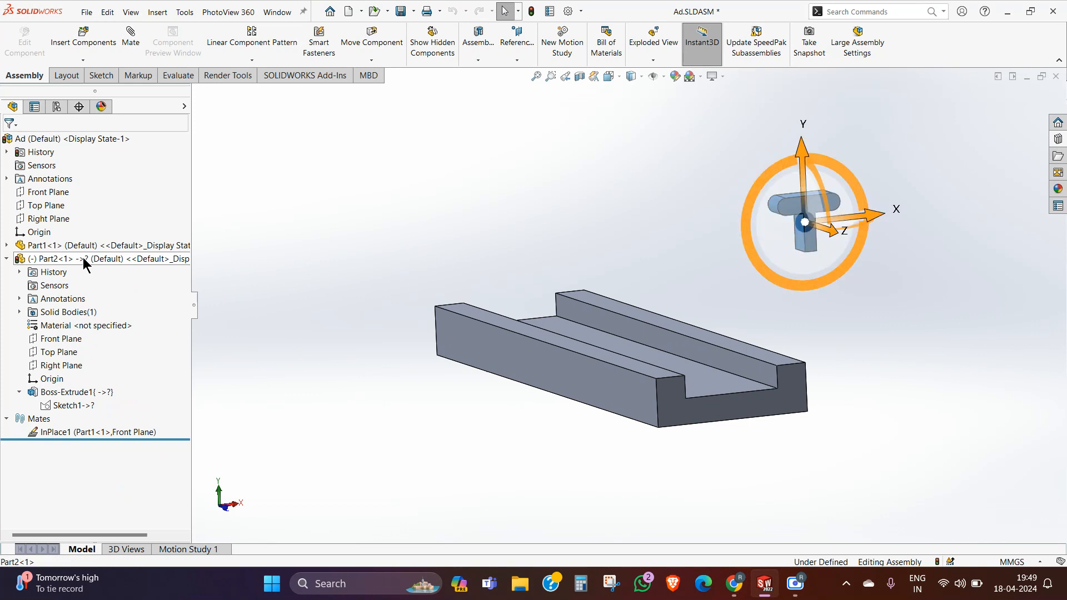
{"action": "right_click", "coordinate": [85, 260]}
{"action": "left_click", "coordinate": [313, 278]}
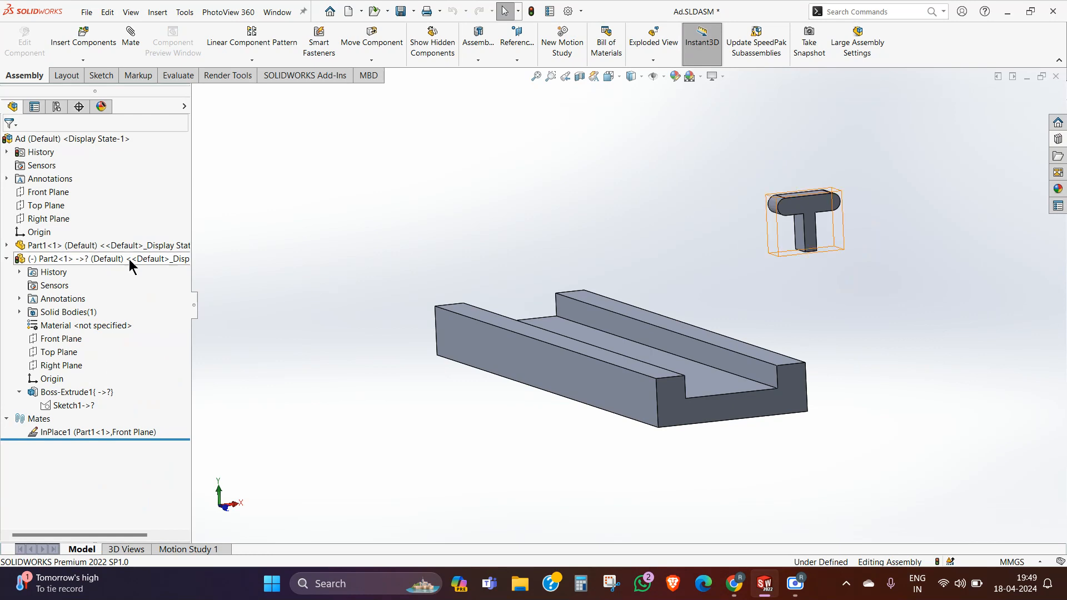
{"action": "left_click", "coordinate": [91, 259]}
{"action": "right_click", "coordinate": [90, 258]}
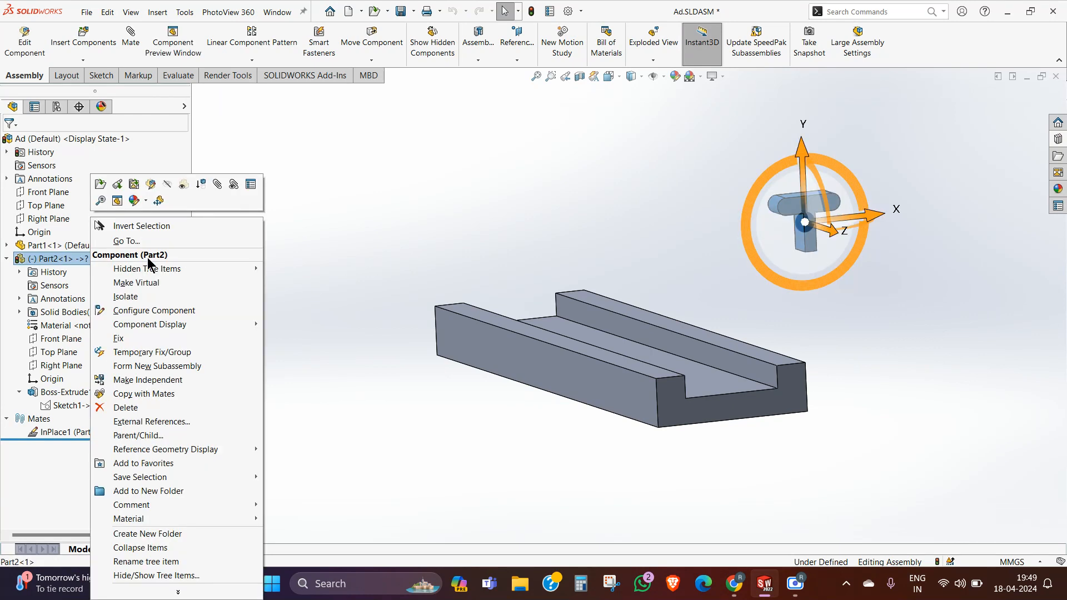
{"action": "left_click", "coordinate": [217, 406]}
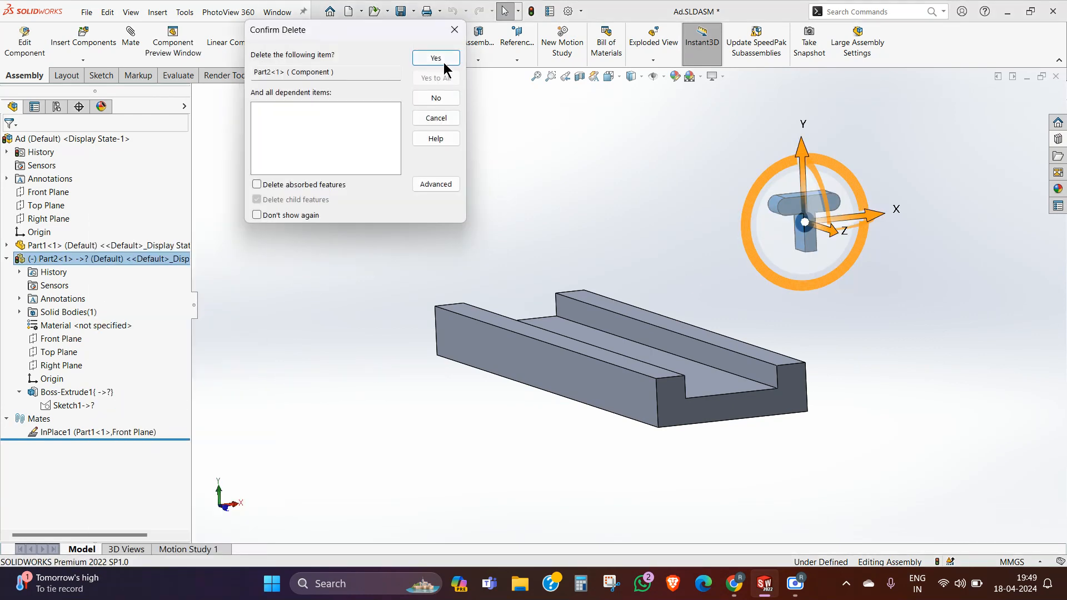
{"action": "left_click", "coordinate": [436, 58]}
Step: Insert a new part into the assembly, save all modified documents, and place the part on the assembly's Front Plane
{"action": "middle_click_drag", "start_coordinate": [568, 182], "coordinate": [571, 204]}
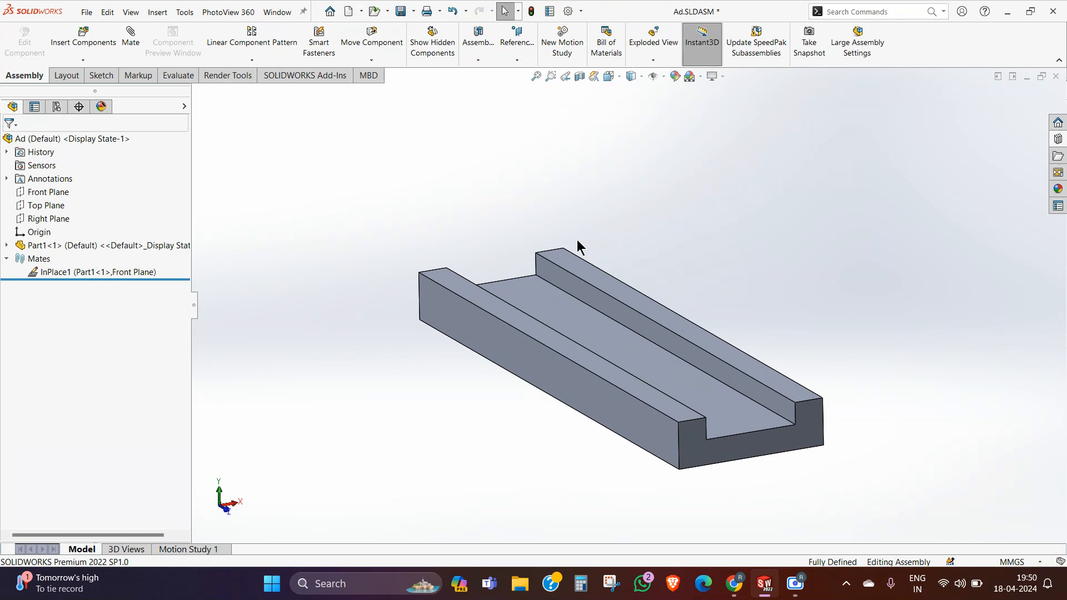
{"action": "left_click", "coordinate": [83, 59]}
{"action": "left_click", "coordinate": [83, 59]}
{"action": "left_click", "coordinate": [94, 87]}
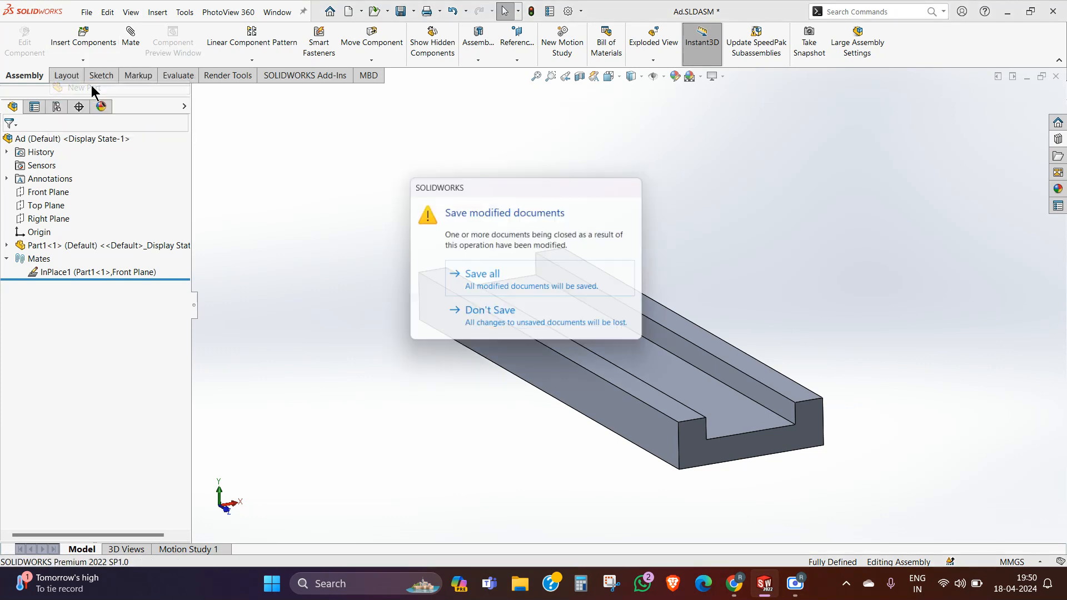
{"action": "left_click", "coordinate": [518, 276]}
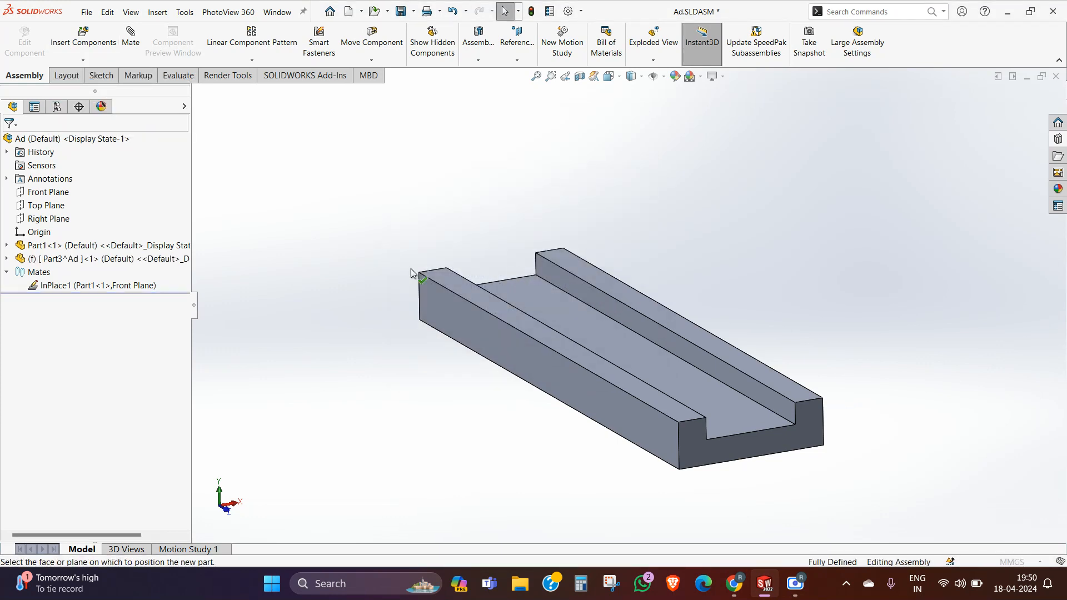
{"action": "left_click", "coordinate": [44, 193]}
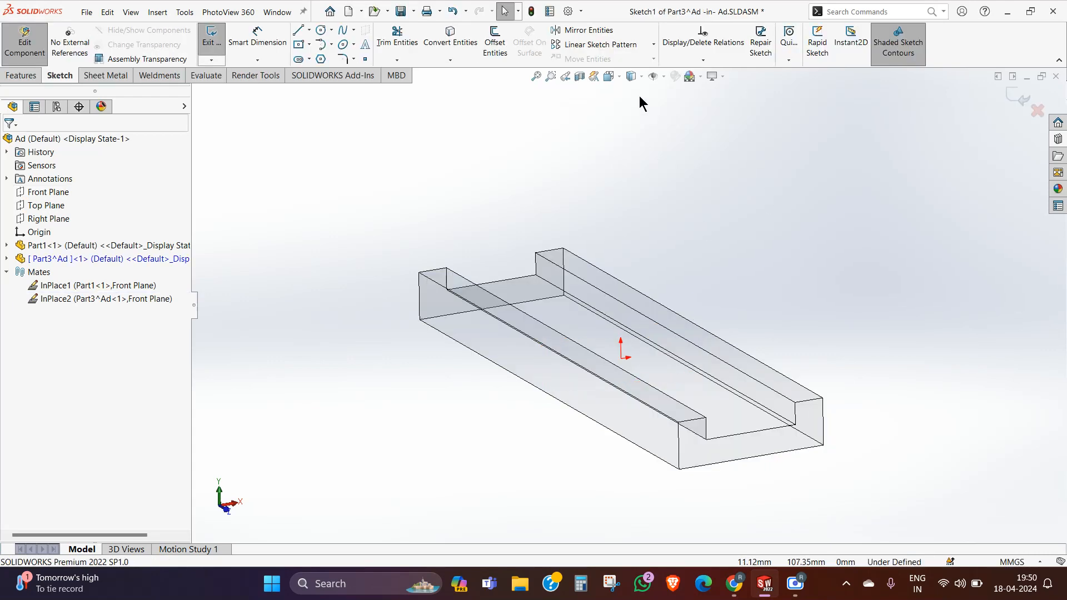
Step: Sketch half of a T profile in front view from the origin, about 26.6 mm tall and 15.8 mm wide, with a 5.9 mm half stem
{"action": "left_click", "coordinate": [617, 79]}
{"action": "left_click", "coordinate": [671, 143]}
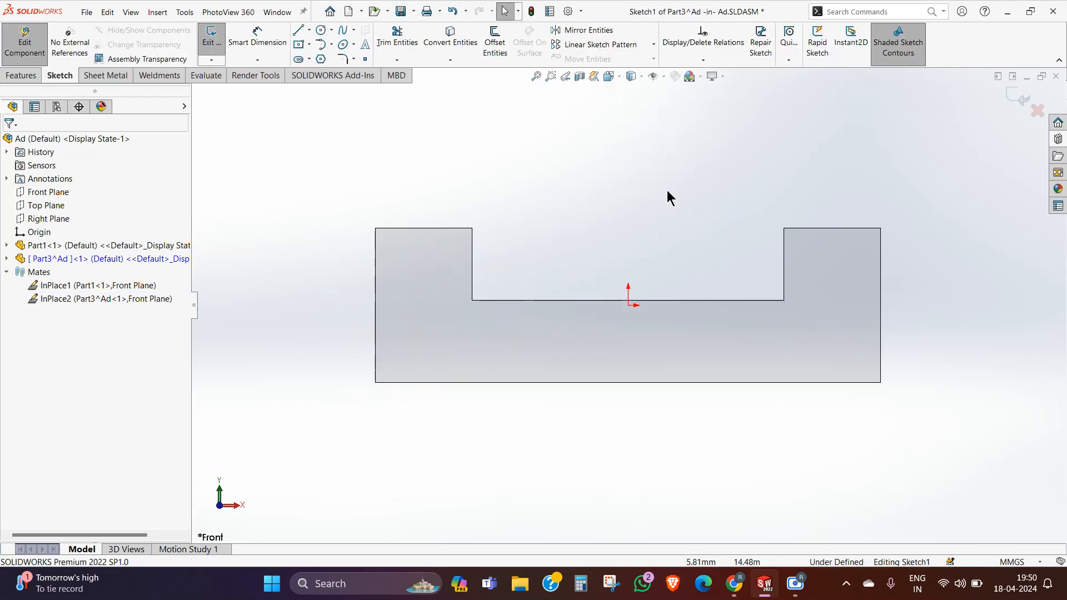
{"action": "left_click", "coordinate": [298, 31]}
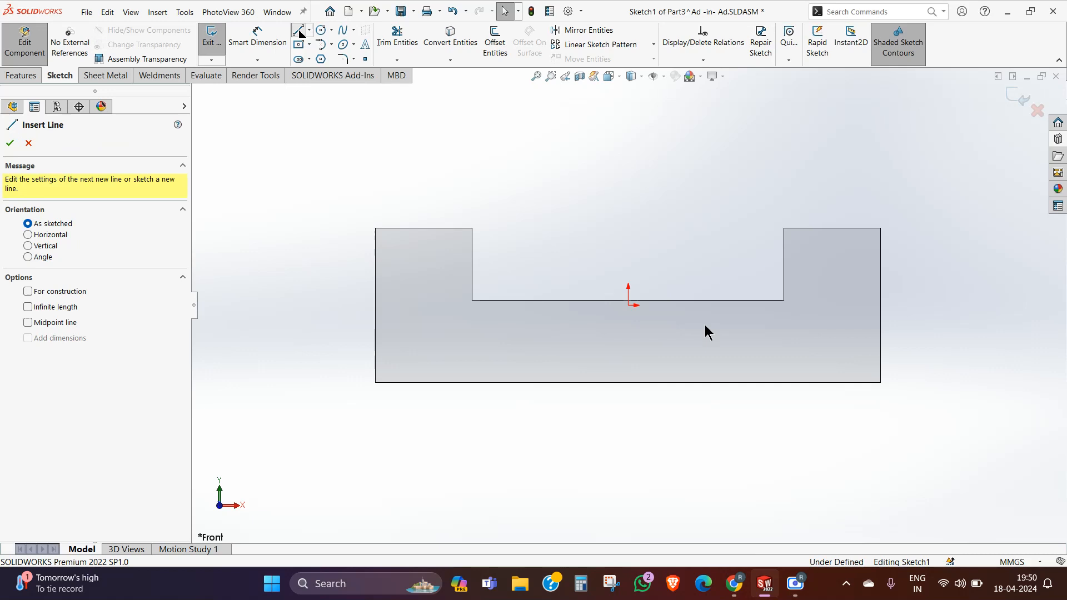
{"action": "left_click", "coordinate": [628, 305]}
{"action": "left_click", "coordinate": [673, 305]}
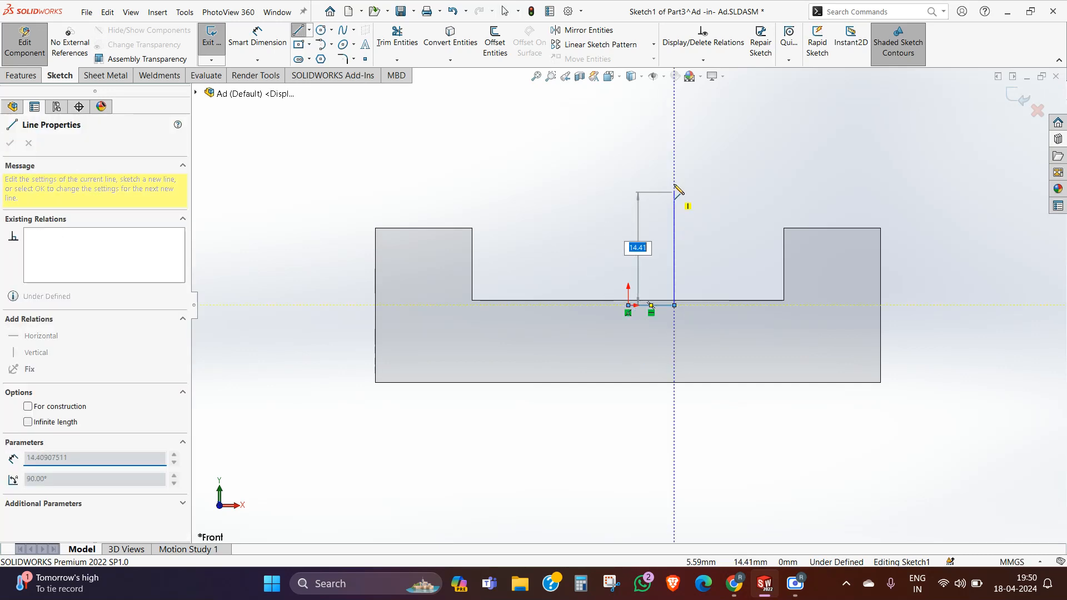
{"action": "left_click", "coordinate": [673, 151]}
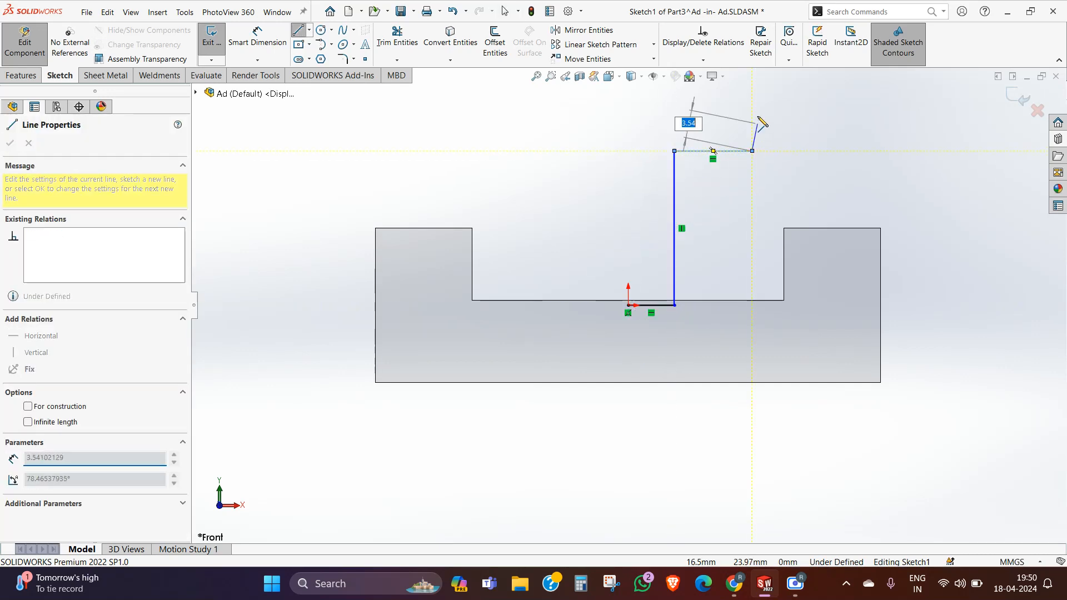
{"action": "left_click", "coordinate": [751, 150]}
{"action": "left_click", "coordinate": [752, 96]}
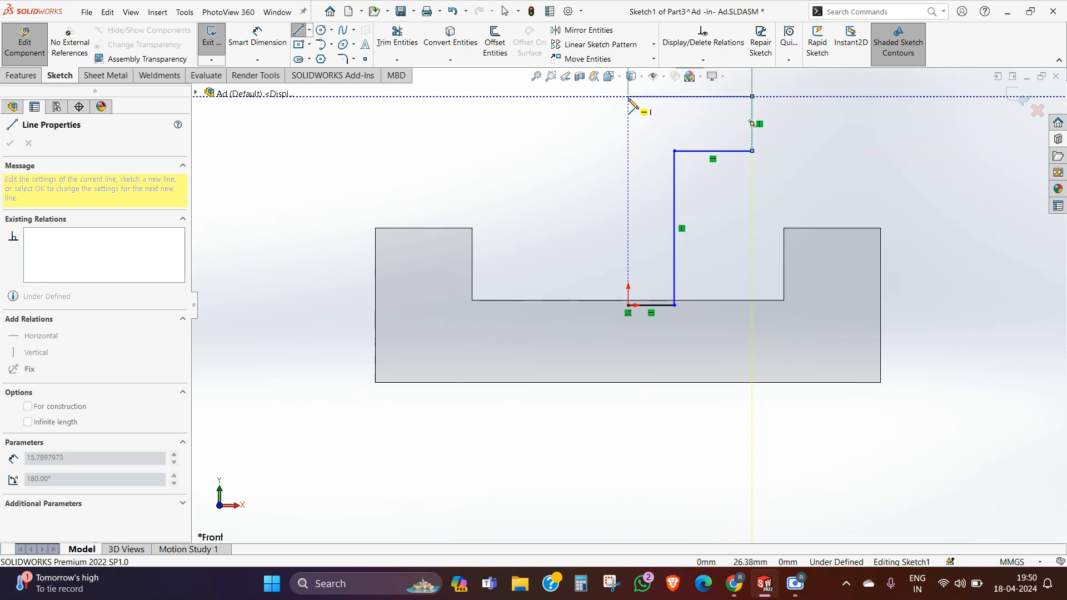
{"action": "left_click", "coordinate": [628, 96]}
{"action": "right_click", "coordinate": [627, 97]}
{"action": "left_click", "coordinate": [679, 122]}
{"action": "key", "text": "Escape"}
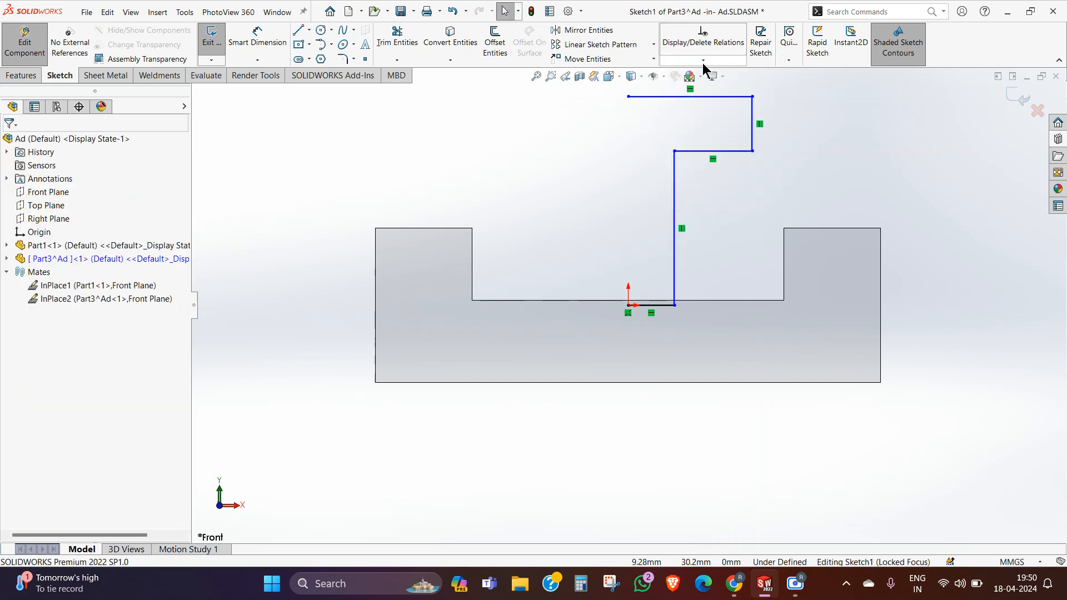
Step: Fully define the half-T sketch by calculating relations and dimensions for all entities in the sketch
{"action": "left_click", "coordinate": [703, 59]}
{"action": "left_click", "coordinate": [708, 100]}
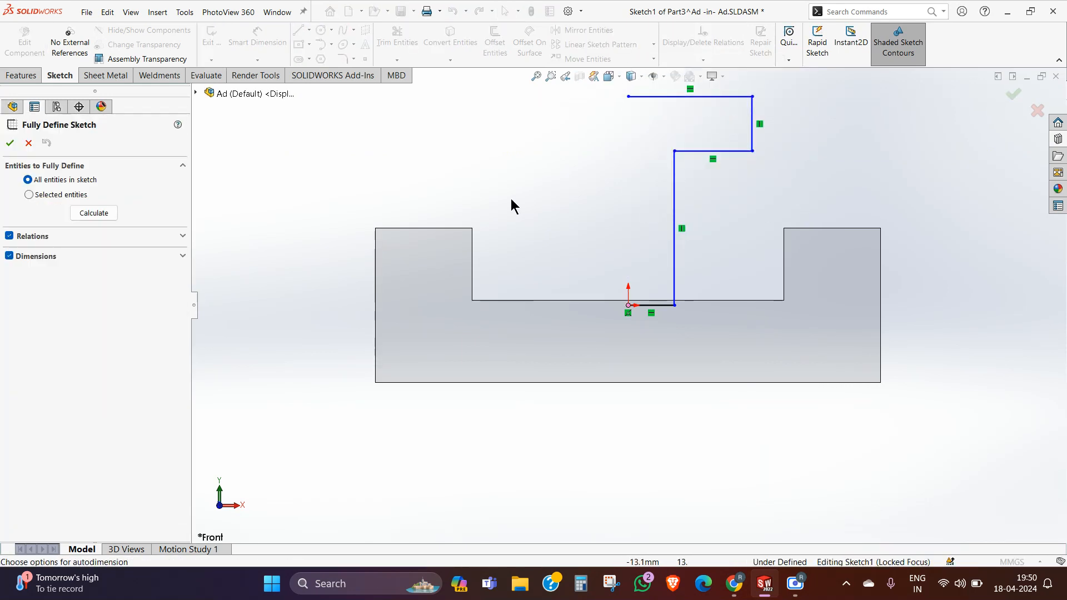
{"action": "left_click", "coordinate": [89, 212]}
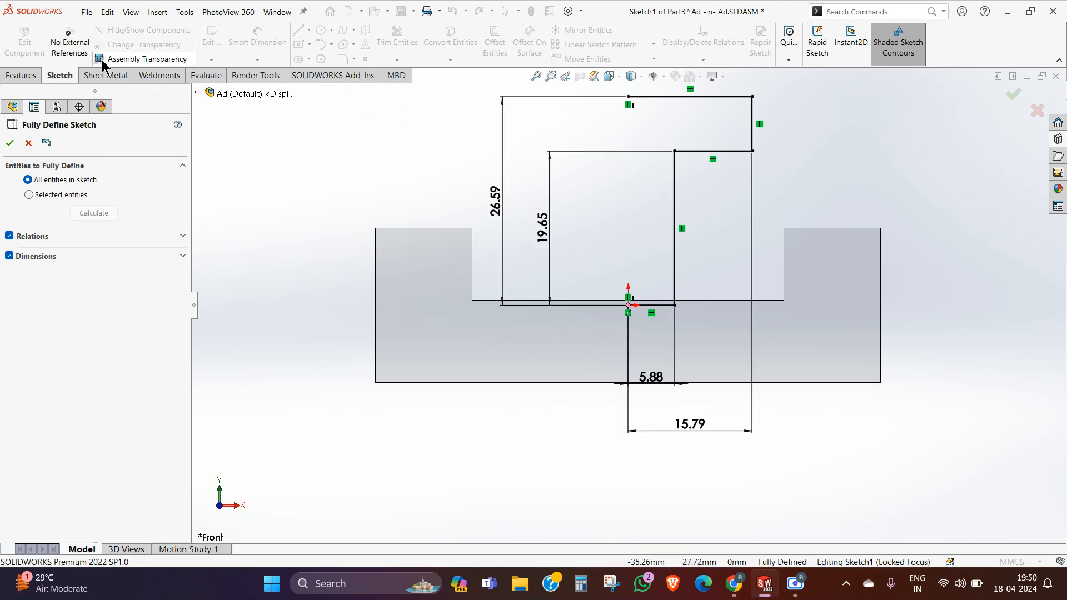
{"action": "left_click", "coordinate": [11, 143]}
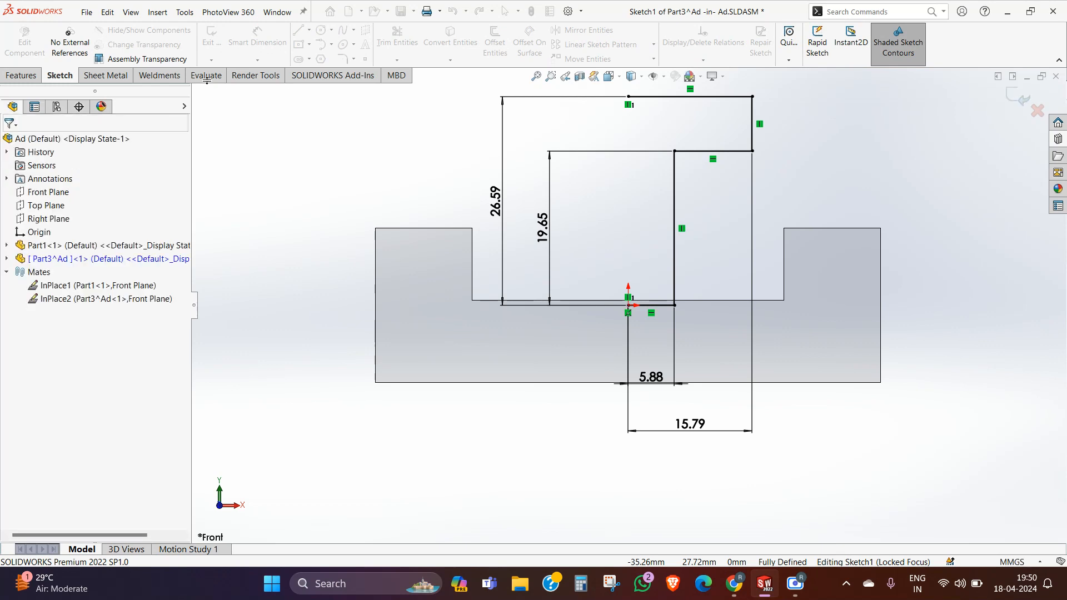
Step: Draw a vertical centerline from the origin to the open end of the half-T profile's top line
{"action": "left_click", "coordinate": [309, 30]}
{"action": "left_click", "coordinate": [329, 59]}
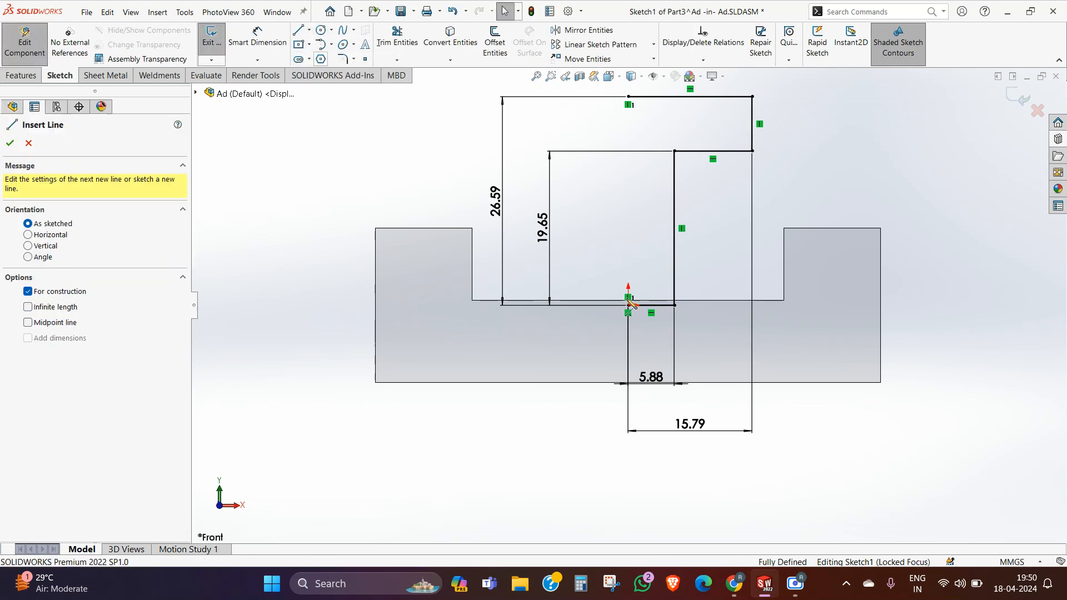
{"action": "left_click", "coordinate": [628, 305]}
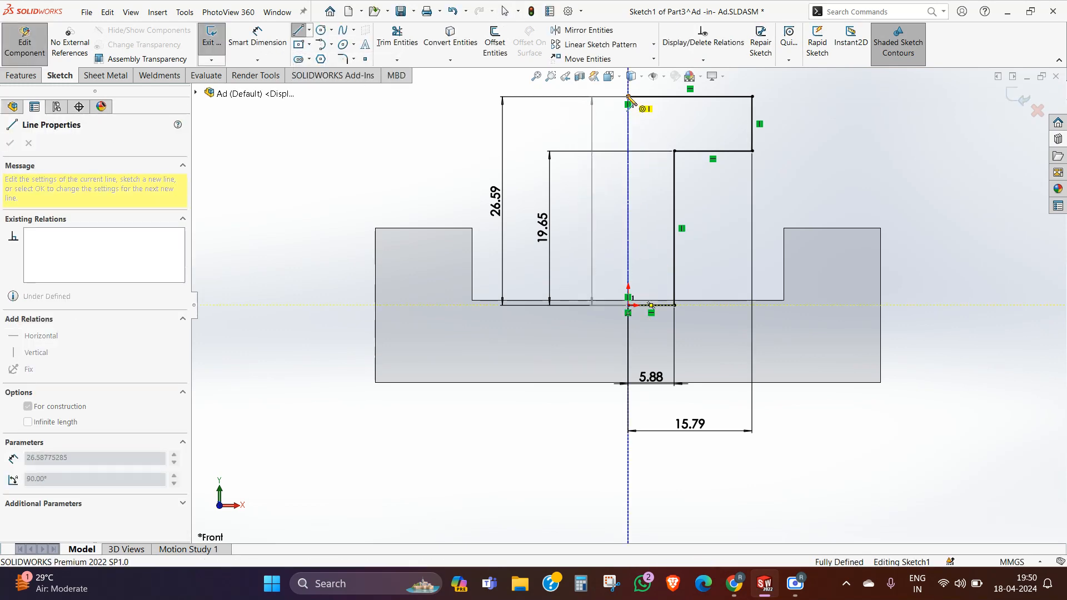
{"action": "right_click", "coordinate": [643, 106]}
{"action": "left_click", "coordinate": [643, 106]}
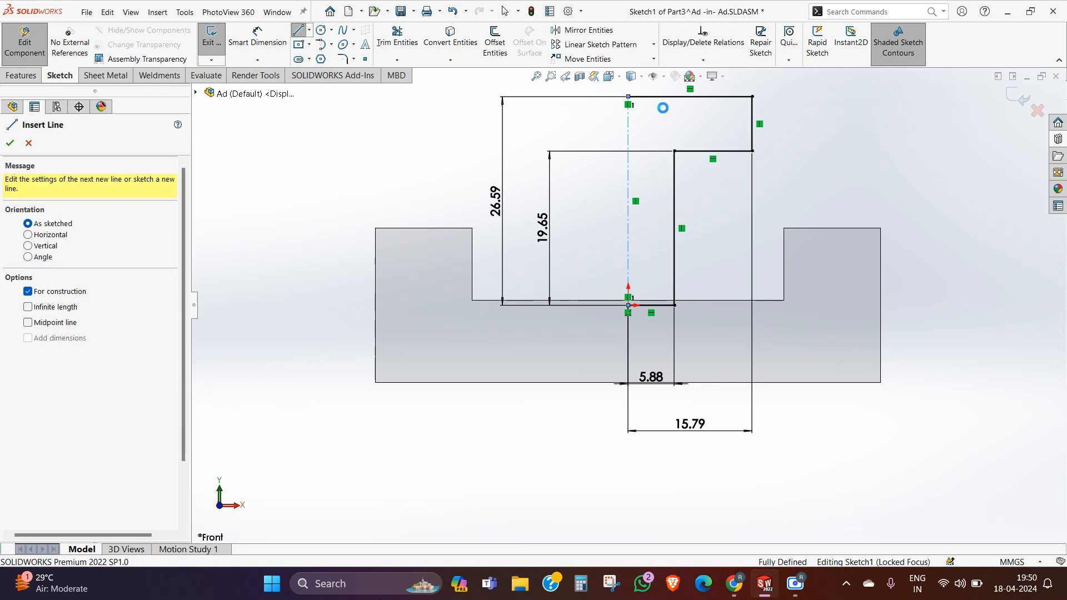
Step: Mirror the five half-T profile lines about the vertical centerline to complete the T shape
{"action": "left_click", "coordinate": [584, 30]}
{"action": "left_click", "coordinate": [675, 244]}
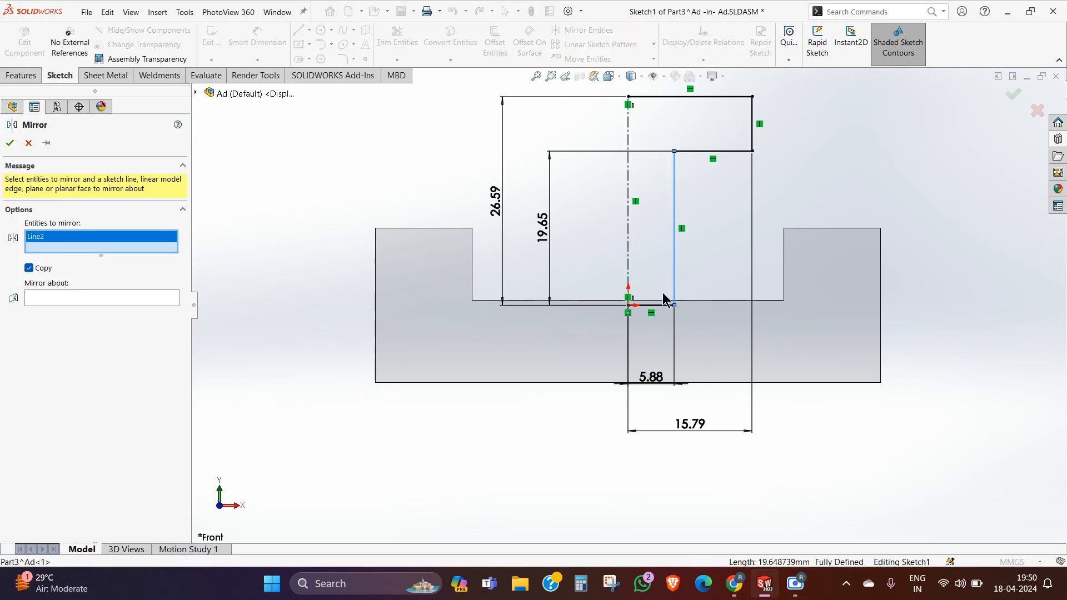
{"action": "left_click", "coordinate": [661, 305]}
{"action": "left_click", "coordinate": [713, 150]}
{"action": "left_click", "coordinate": [752, 136]}
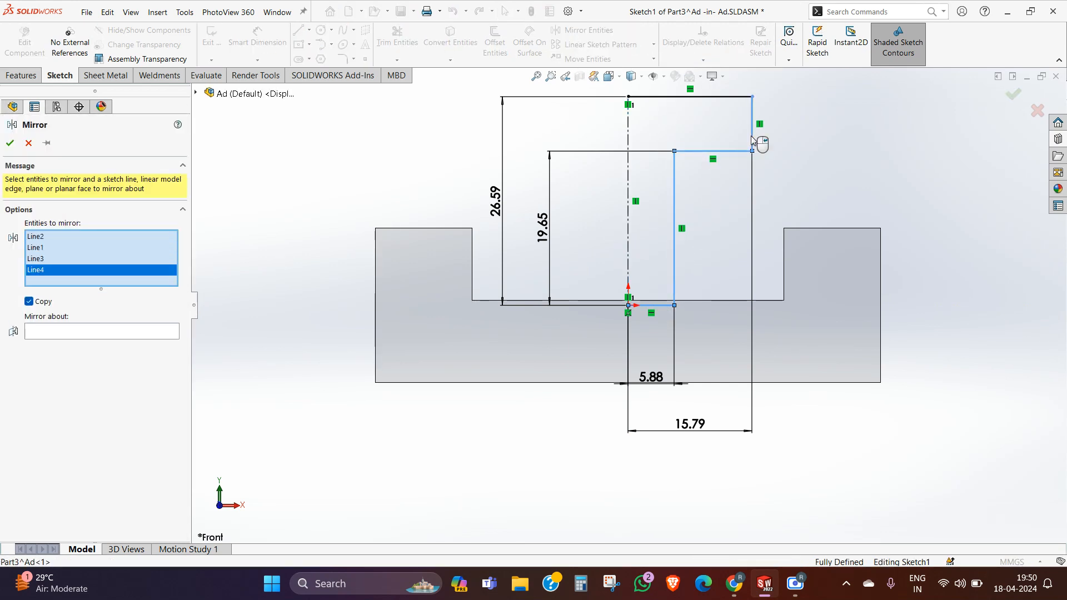
{"action": "left_click", "coordinate": [744, 97]}
{"action": "left_click", "coordinate": [63, 341]}
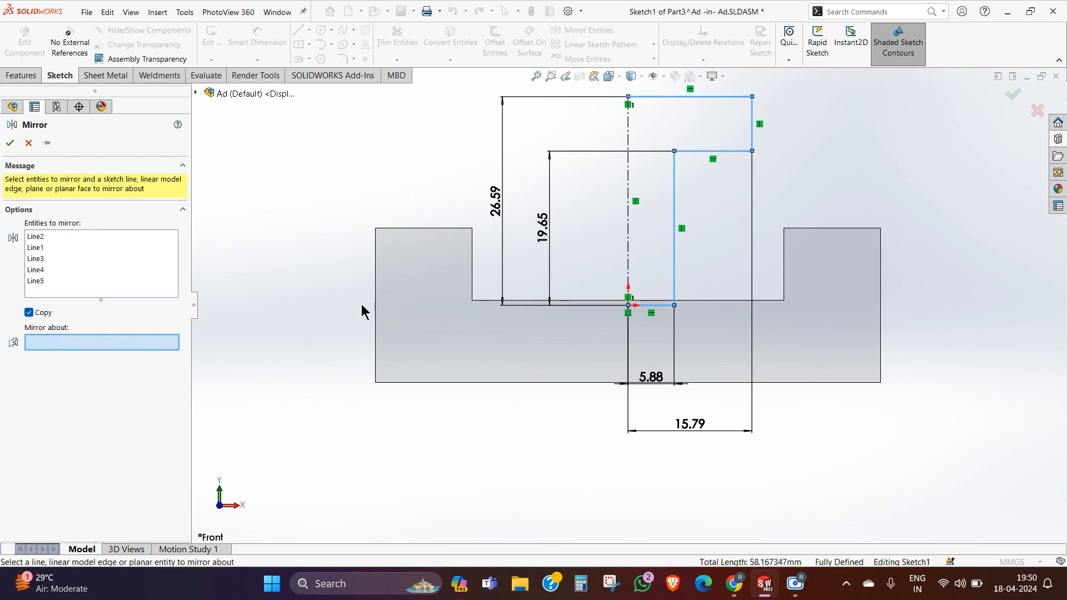
{"action": "left_click", "coordinate": [627, 188]}
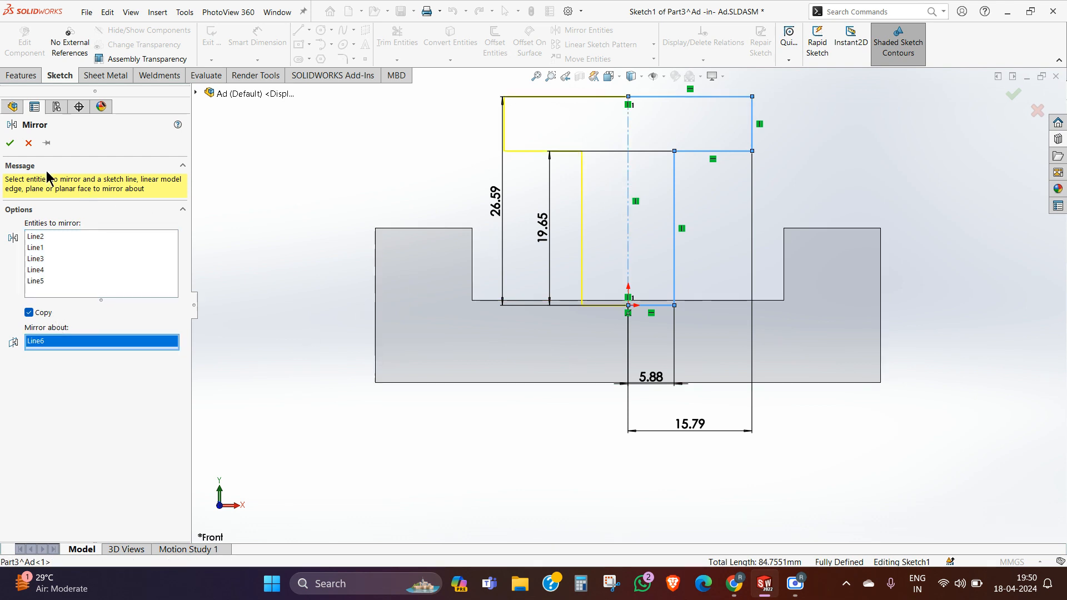
{"action": "left_click", "coordinate": [11, 143]}
Step: Extrude the T profile 10 mm with the Mid Plane end condition and return from part editing to the assembly
{"action": "mouse_move", "coordinate": [380, 231]}
{"action": "middle_mouse_down"}
{"action": "mouse_move", "coordinate": [416, 239]}
{"action": "mouse_move", "coordinate": [418, 262]}
{"action": "middle_mouse_up"}
{"action": "left_click", "coordinate": [22, 75]}
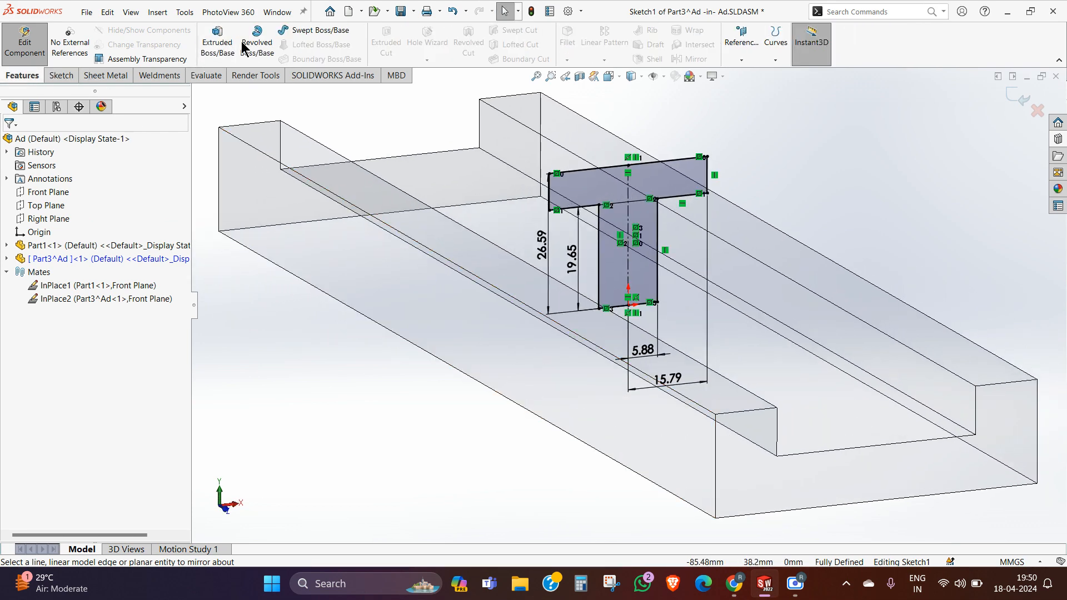
{"action": "left_click", "coordinate": [217, 42]}
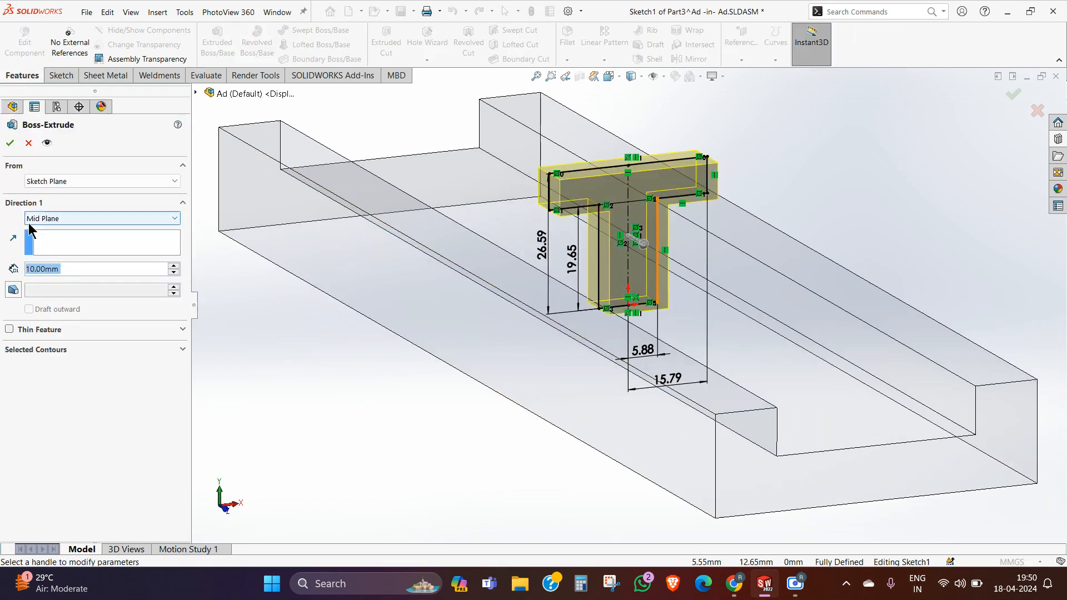
{"action": "left_click", "coordinate": [9, 142]}
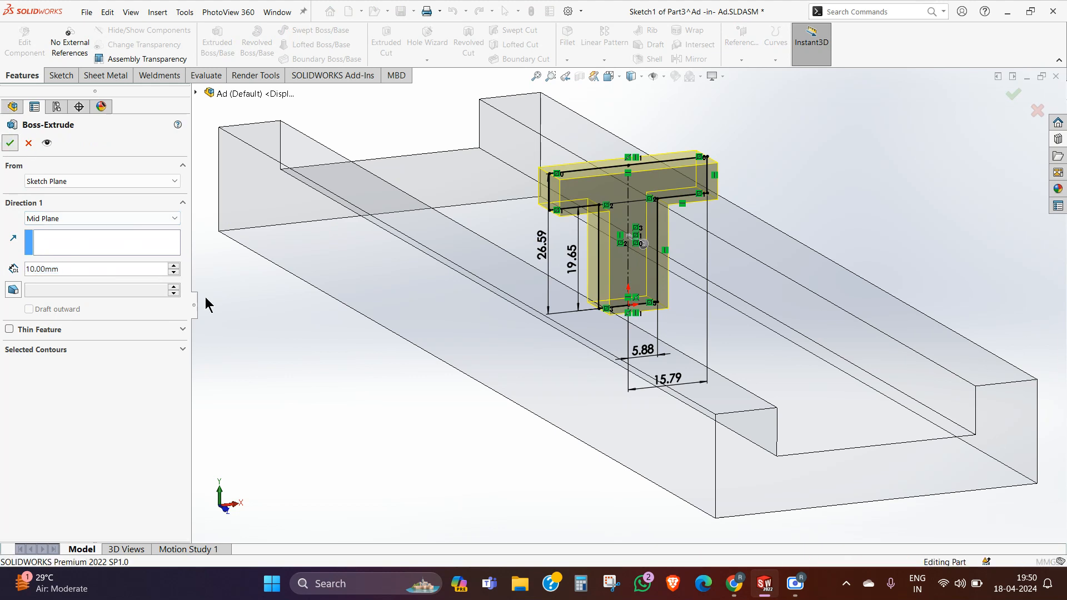
{"action": "left_click", "coordinate": [308, 368]}
{"action": "left_click", "coordinate": [1032, 109]}
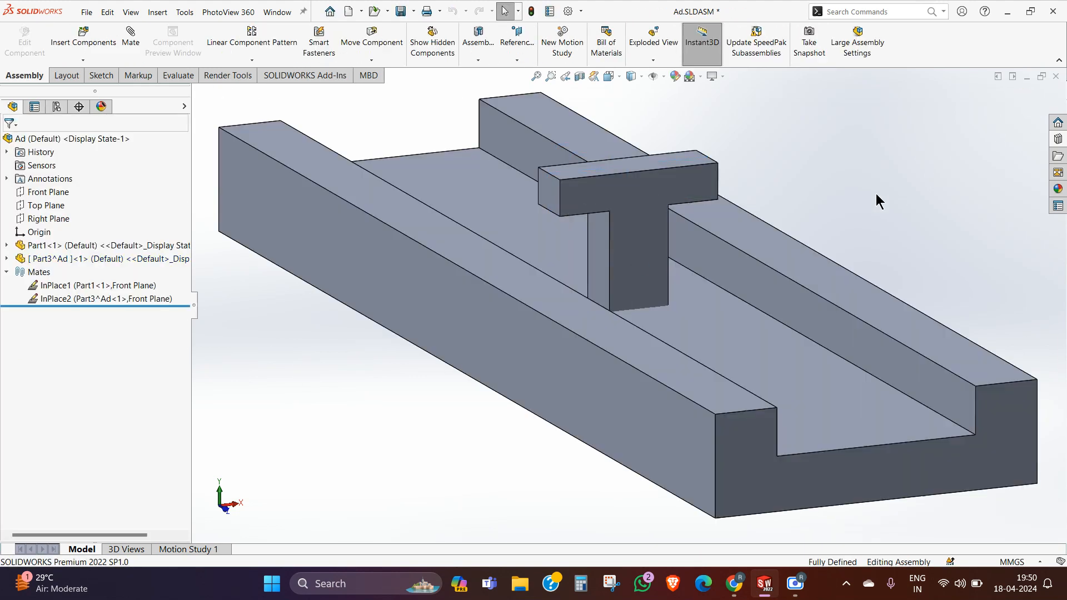
{"action": "left_click", "coordinate": [5, 259]}
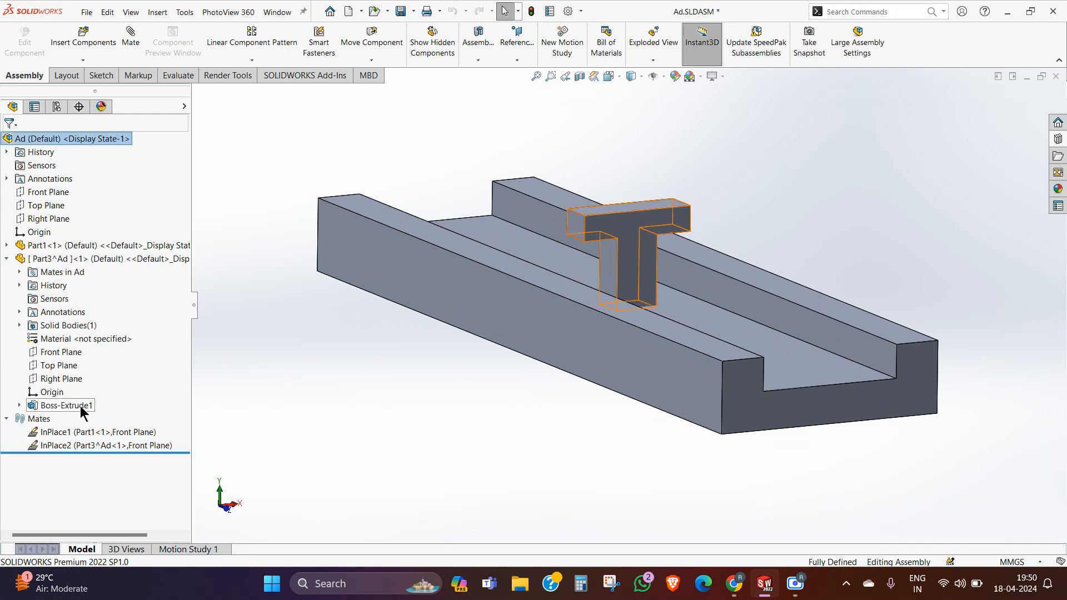
{"action": "left_click", "coordinate": [20, 405]}
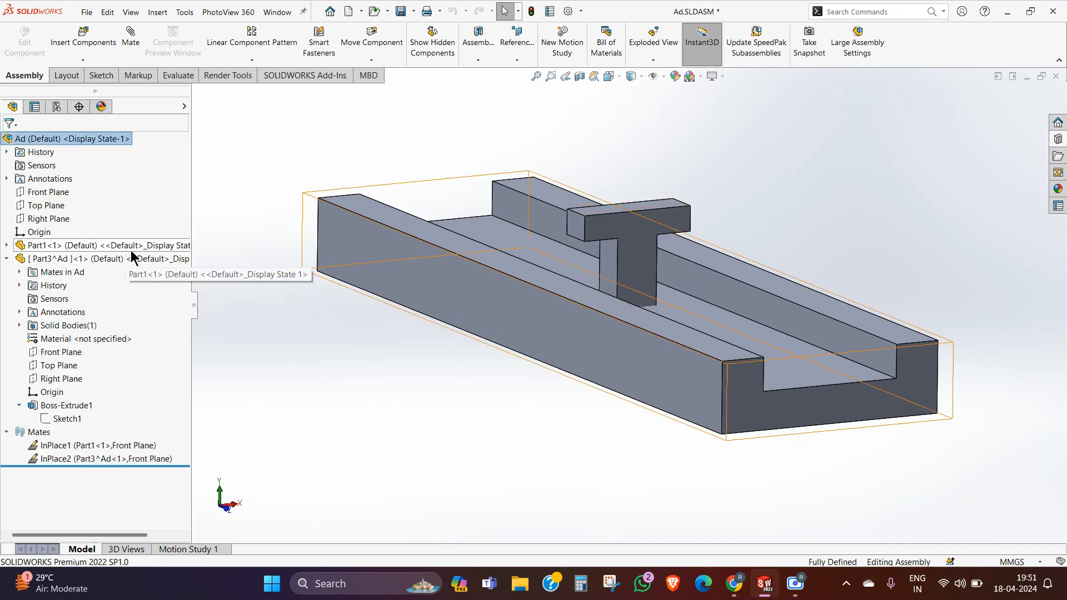
{"action": "left_click", "coordinate": [6, 259]}
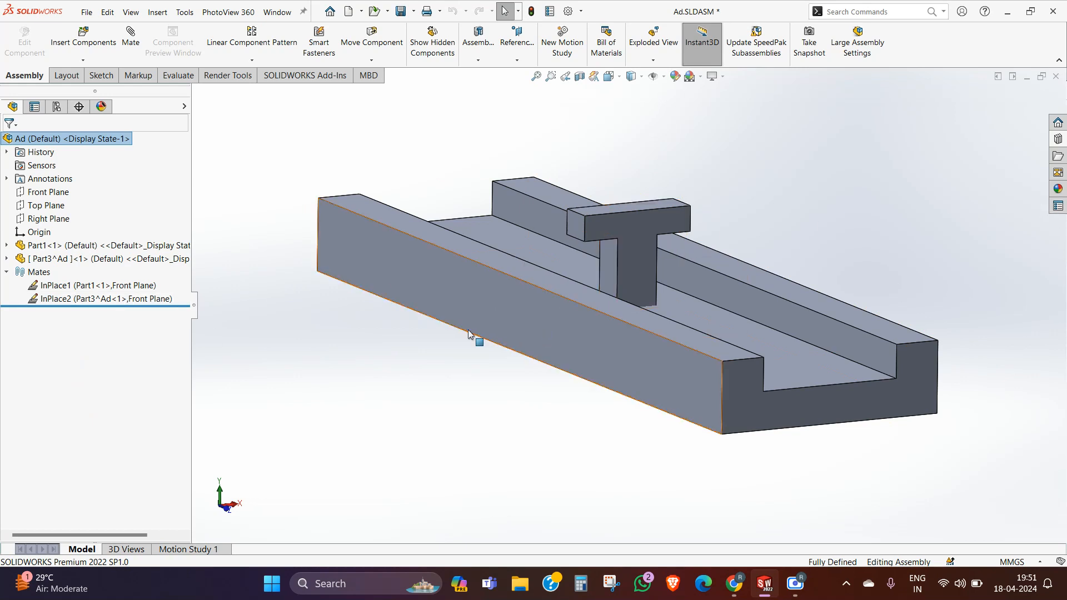
Step: Delete the T part's InPlace2 mate and move the T part up, away from the channel base
{"action": "scroll", "coordinate": [476, 338], "scroll_direction": "down", "scroll_amount": 2}
{"action": "left_click", "coordinate": [79, 298]}
{"action": "right_click", "coordinate": [78, 303]}
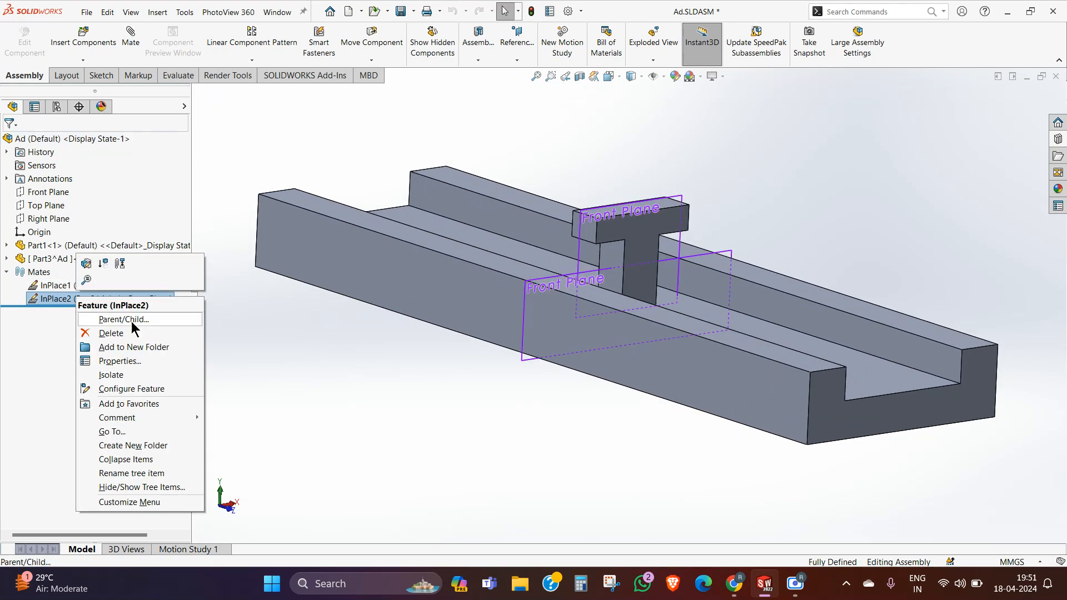
{"action": "left_click", "coordinate": [119, 327]}
{"action": "left_click", "coordinate": [447, 61]}
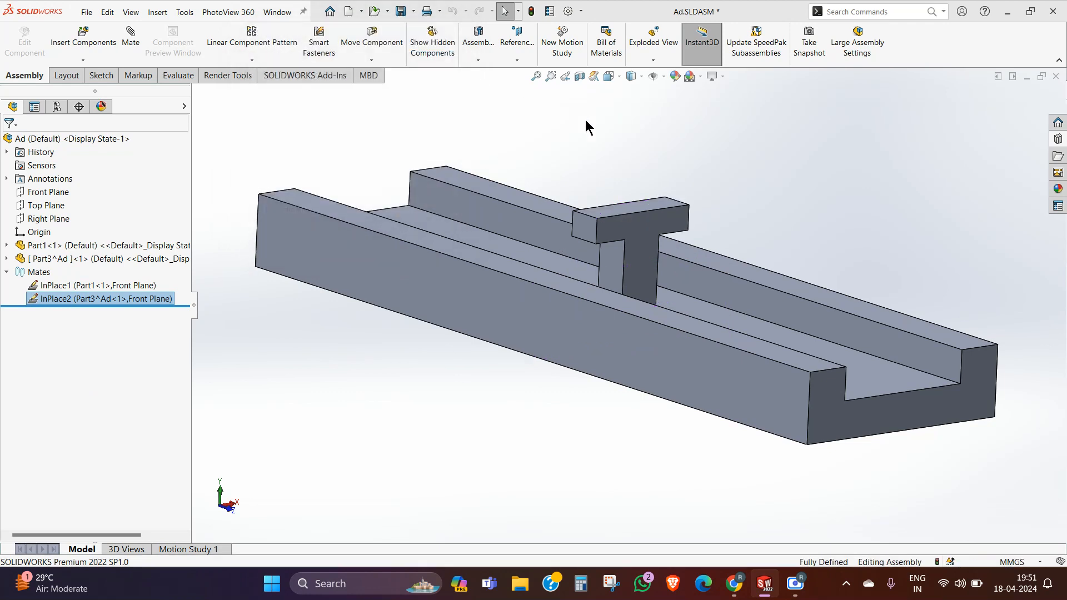
{"action": "left_click_drag", "start_coordinate": [642, 249], "coordinate": [827, 139]}
{"action": "left_click", "coordinate": [6, 259]}
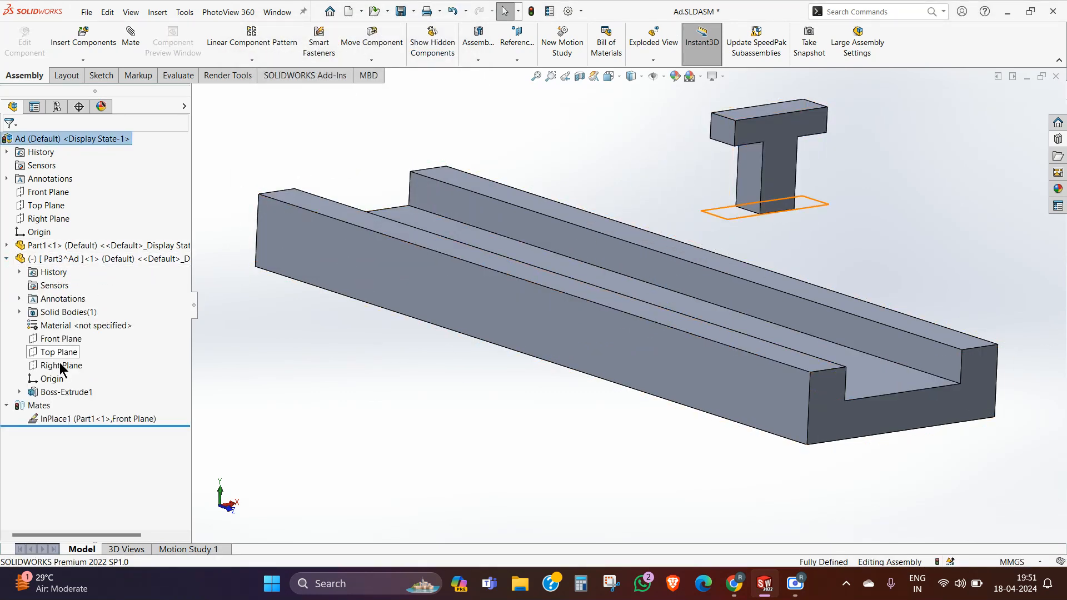
{"action": "left_click", "coordinate": [51, 378]}
{"action": "middle_click_drag", "start_coordinate": [647, 269], "coordinate": [708, 223]}
{"action": "left_click", "coordinate": [783, 217]}
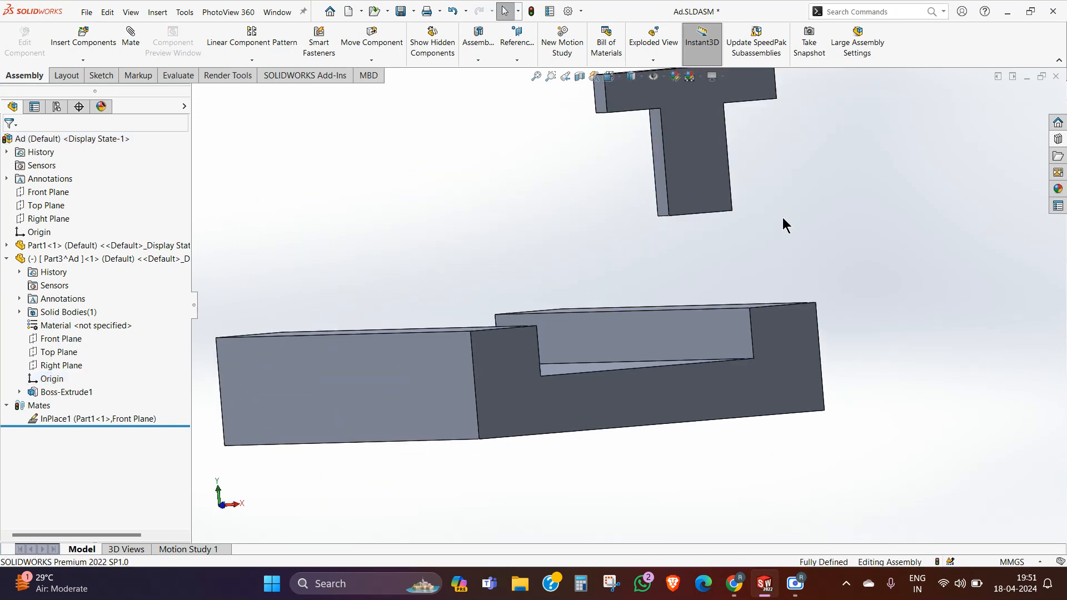
{"action": "scroll", "coordinate": [782, 218], "scroll_direction": "up", "scroll_amount": 3}
{"action": "middle_click_drag", "start_coordinate": [774, 213], "coordinate": [778, 247]}
Step: Rebuild the assembly and copy the T part, placing the second instance beside the first above the channel
{"action": "left_click", "coordinate": [531, 11]}
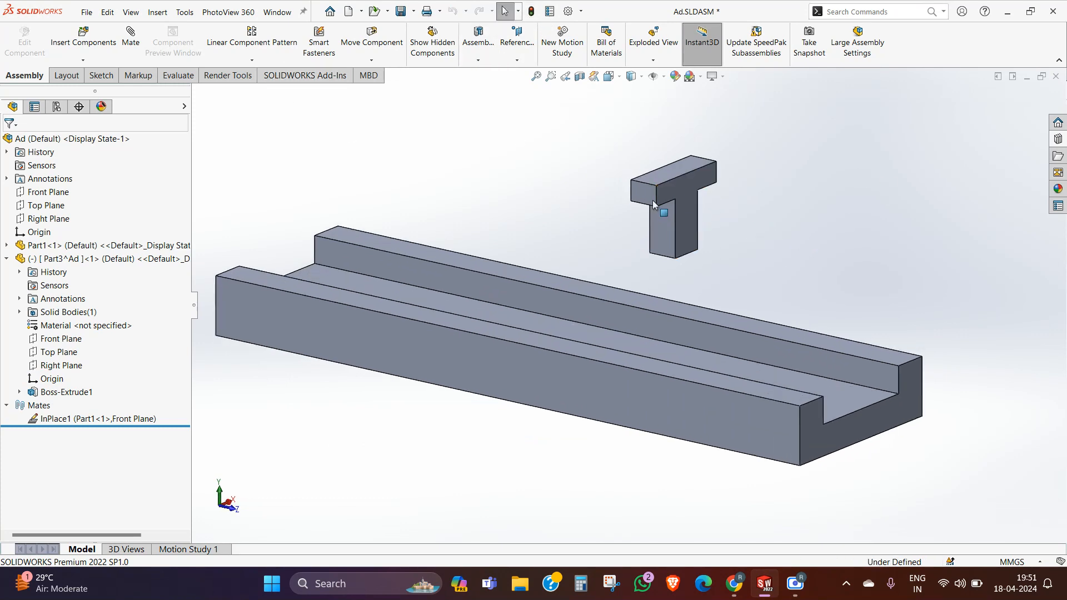
{"action": "left_click_drag", "start_coordinate": [652, 200], "coordinate": [551, 163], "text": "ctrl"}
{"action": "left_click", "coordinate": [839, 222]}
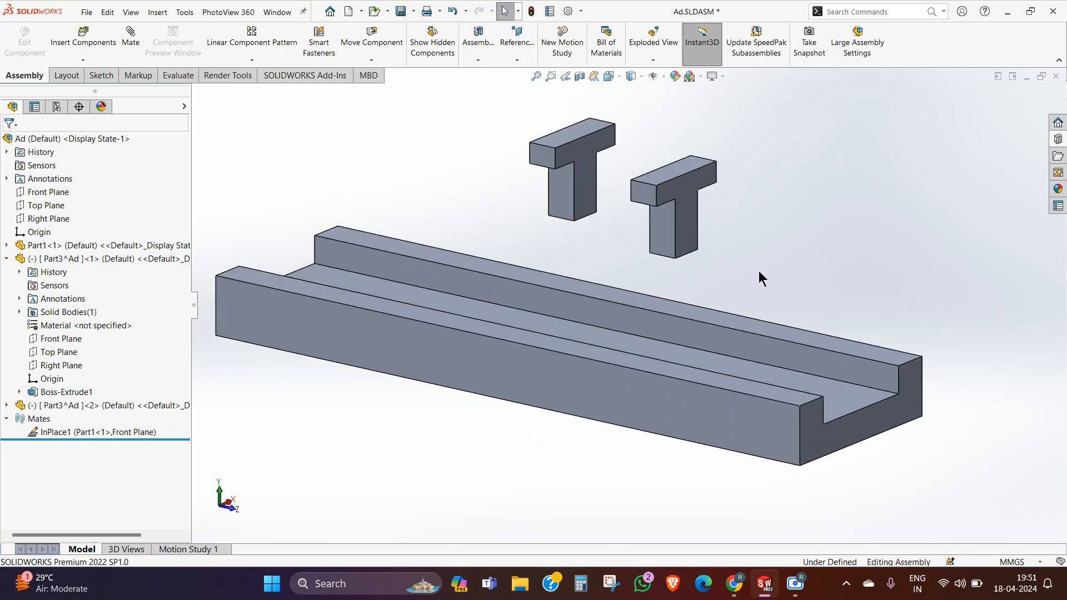
Step: Add a coincident mate between the bottom faces of the two T parts
{"action": "mouse_move", "coordinate": [759, 276]}
{"action": "middle_mouse_down"}
{"action": "mouse_move", "coordinate": [708, 182]}
{"action": "mouse_move", "coordinate": [647, 248]}
{"action": "mouse_move", "coordinate": [602, 257]}
{"action": "mouse_move", "coordinate": [809, 316]}
{"action": "mouse_move", "coordinate": [755, 261]}
{"action": "middle_mouse_up"}
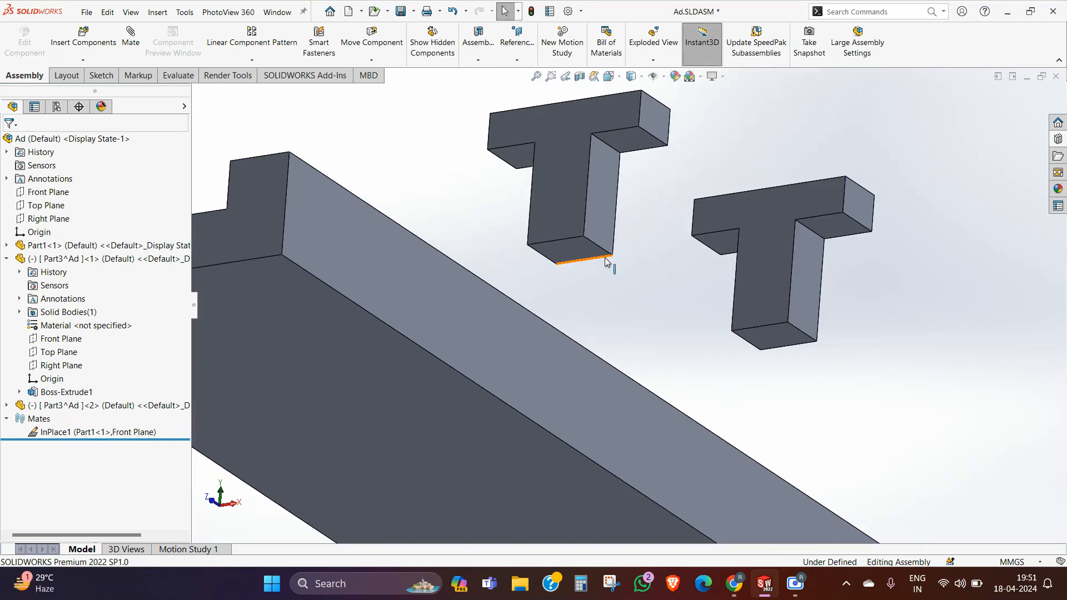
{"action": "left_click", "coordinate": [600, 254]}
{"action": "left_click", "coordinate": [795, 337], "text": "ctrl"}
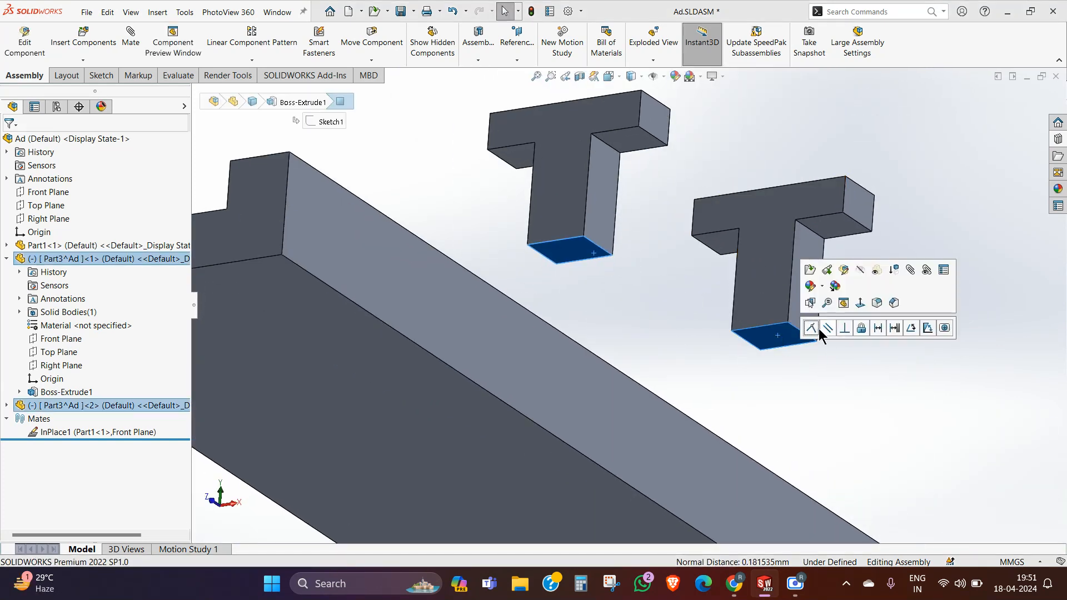
{"action": "left_click", "coordinate": [819, 326]}
{"action": "left_click", "coordinate": [812, 328]}
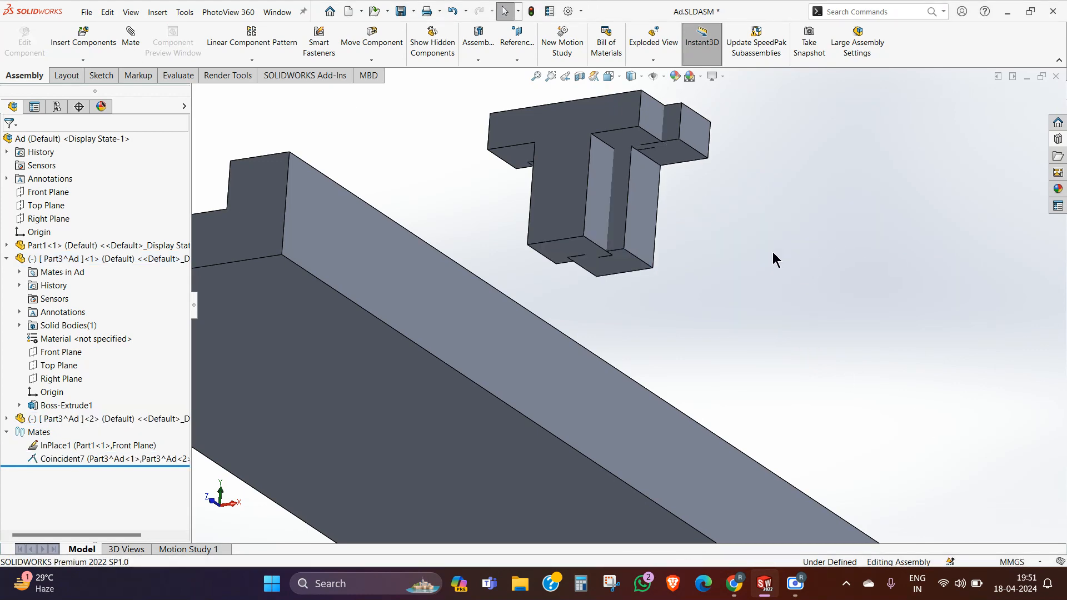
Step: Move one T part away from the other so that the two no longer overlap
{"action": "middle_click_drag", "start_coordinate": [774, 257], "coordinate": [706, 393]}
{"action": "scroll", "coordinate": [707, 393], "scroll_direction": "up", "scroll_amount": 5}
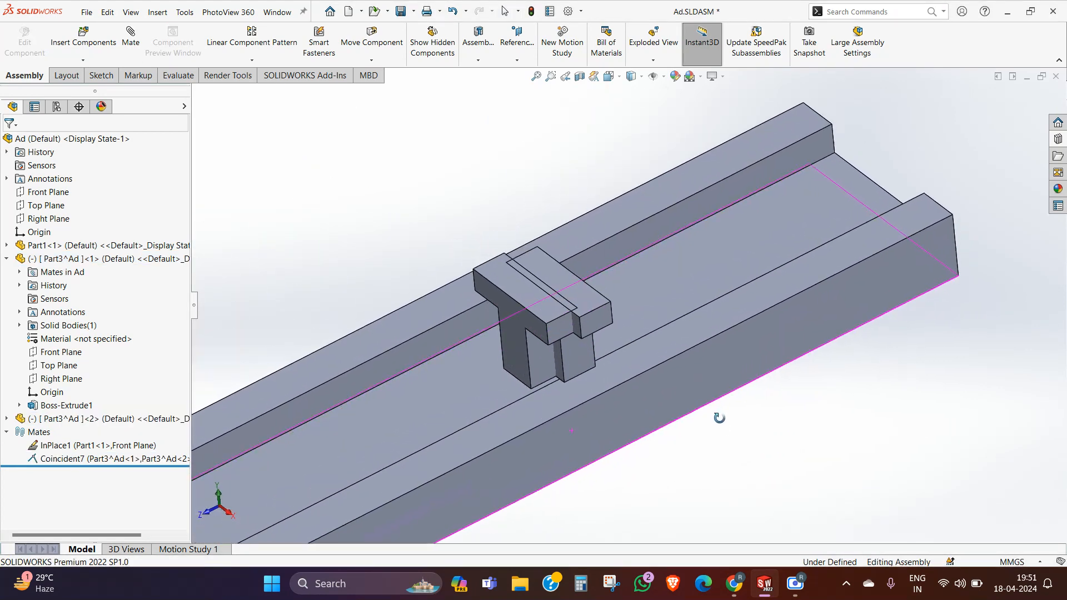
{"action": "left_click_drag", "start_coordinate": [602, 308], "coordinate": [928, 202]}
{"action": "middle_click_drag", "start_coordinate": [928, 201], "coordinate": [812, 263]}
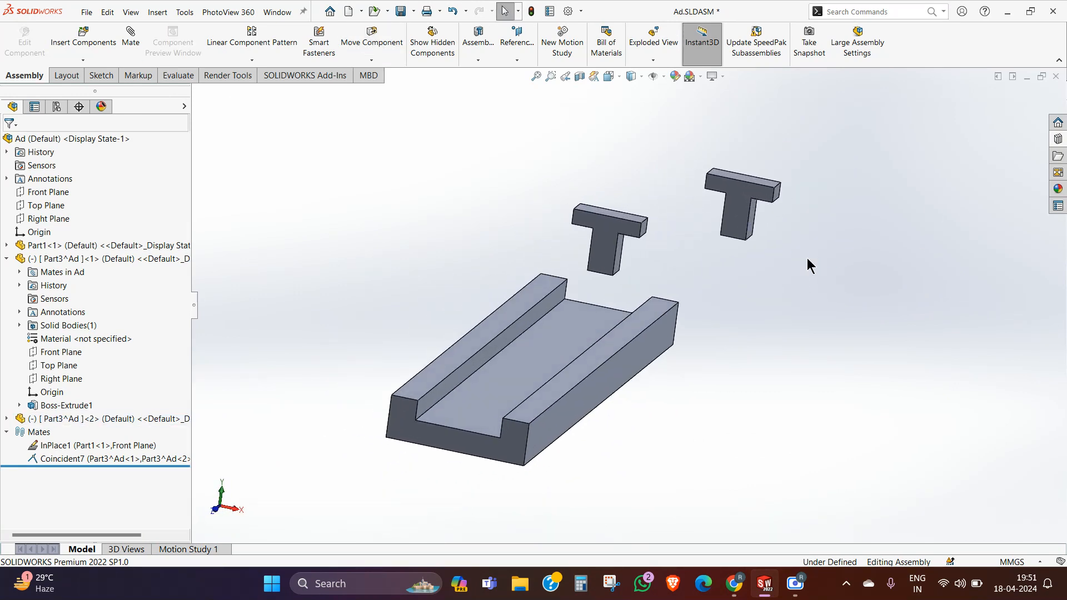
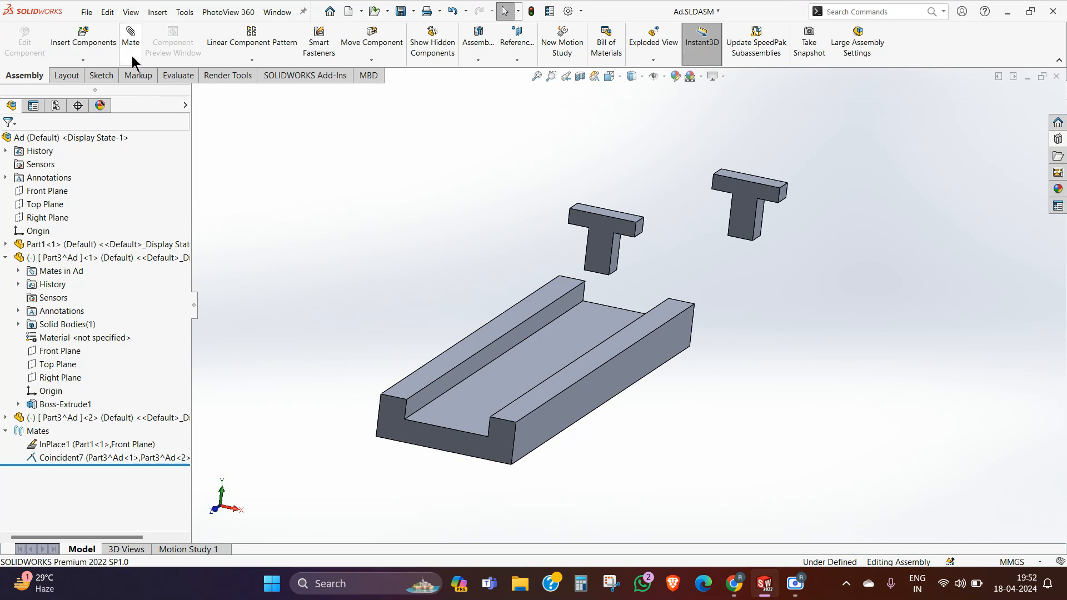
{"action": "left_click", "coordinate": [130, 36]}
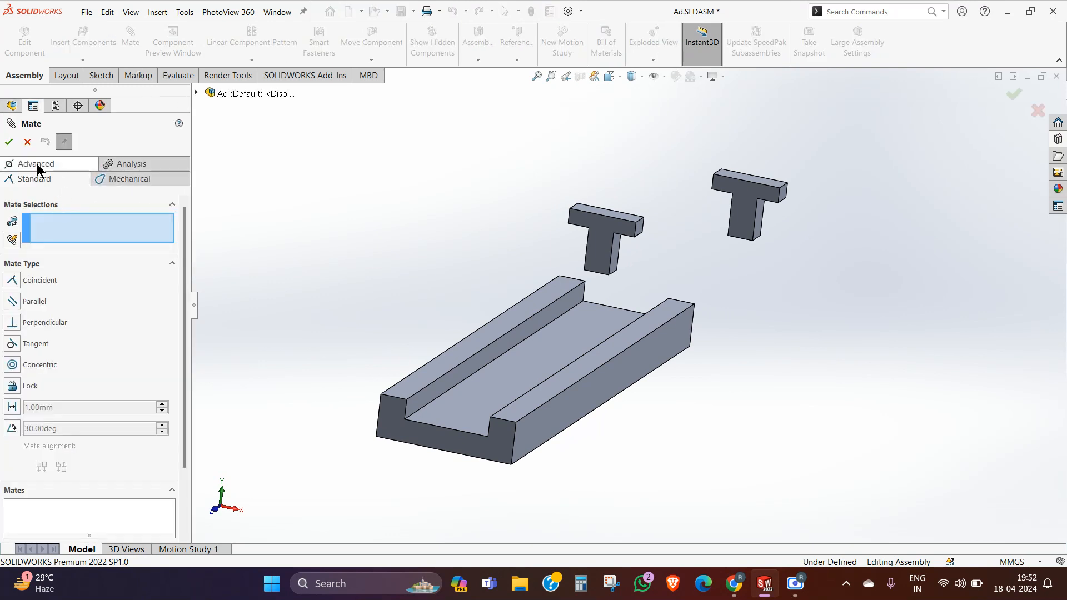
{"action": "left_click", "coordinate": [36, 164]}
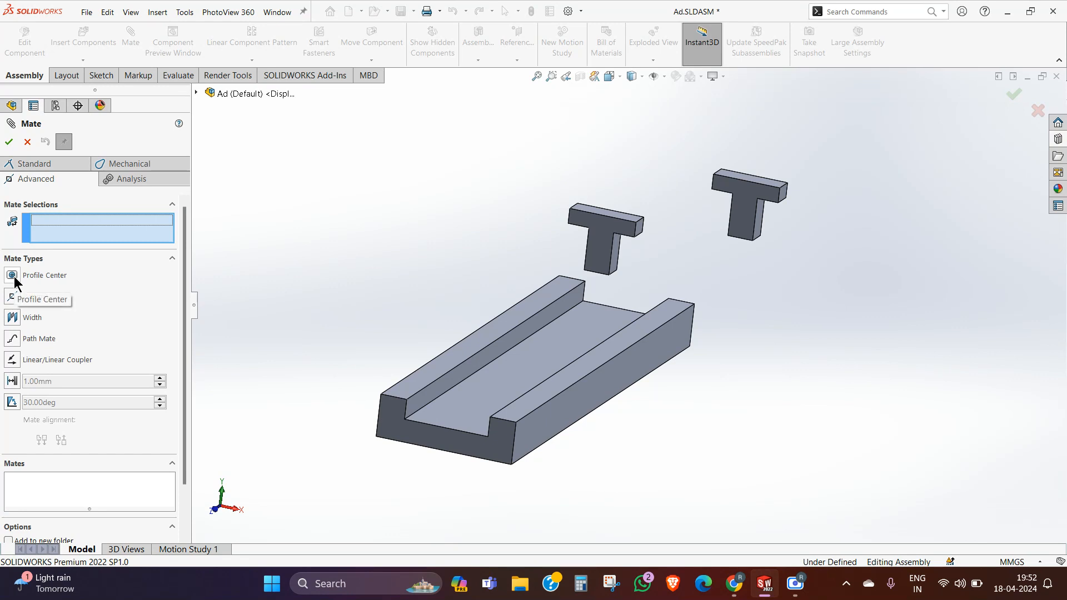
{"action": "middle_click_drag", "start_coordinate": [511, 316], "coordinate": [511, 245]}
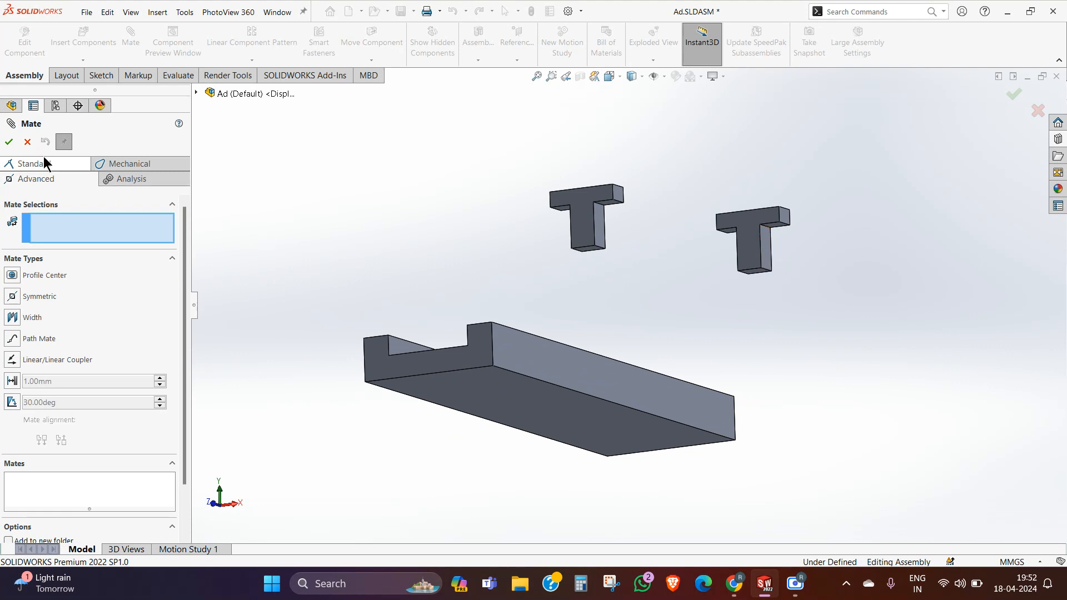
{"action": "left_click", "coordinate": [27, 143]}
Step: Copy a third T part below the channel base and apply a Profile Center mate between the channel's bottom face and the copy's top face
{"action": "left_click_drag", "start_coordinate": [743, 240], "coordinate": [755, 472], "text": "ctrl"}
{"action": "middle_click_drag", "start_coordinate": [756, 472], "coordinate": [728, 411]}
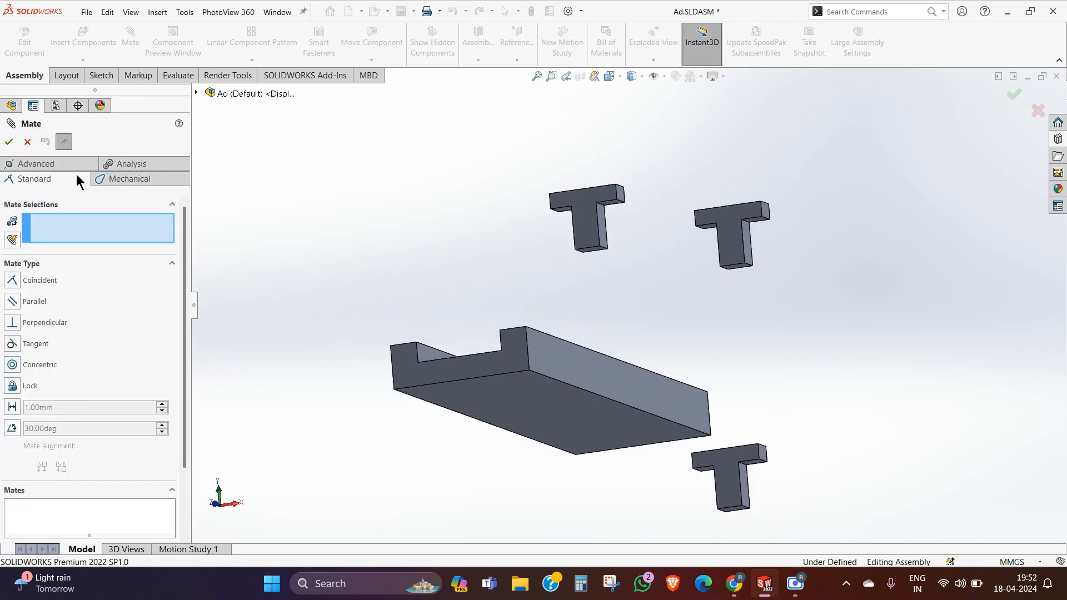
{"action": "left_click", "coordinate": [49, 164]}
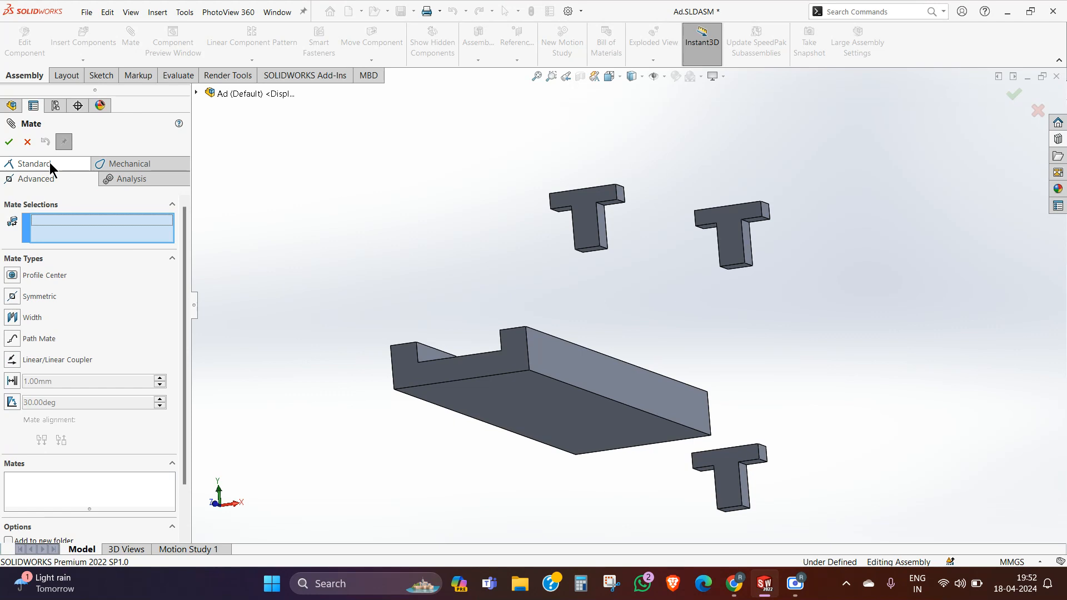
{"action": "left_click", "coordinate": [11, 276]}
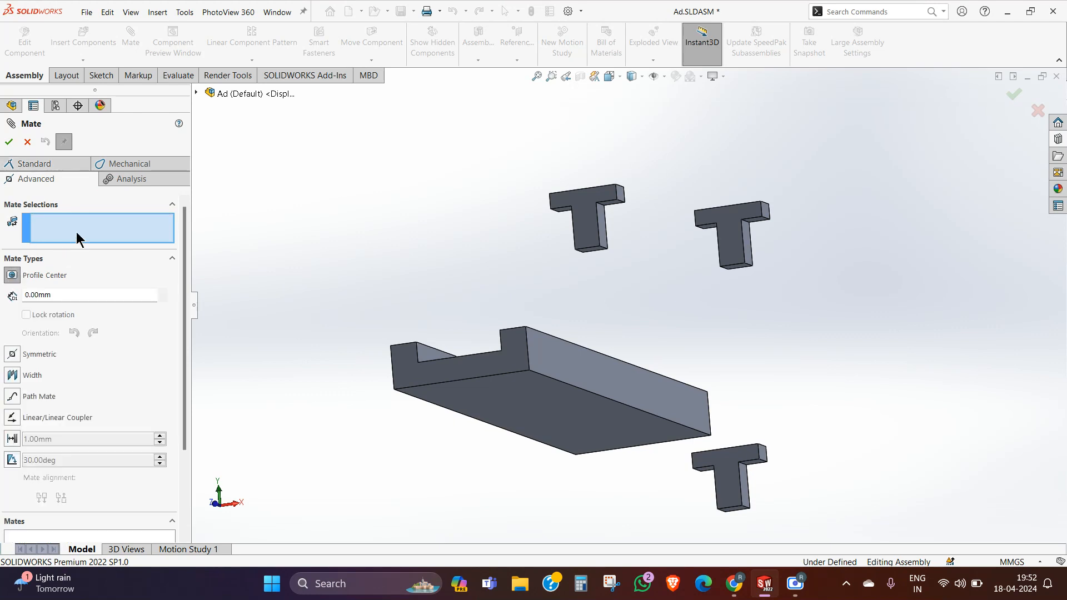
{"action": "left_click", "coordinate": [673, 440]}
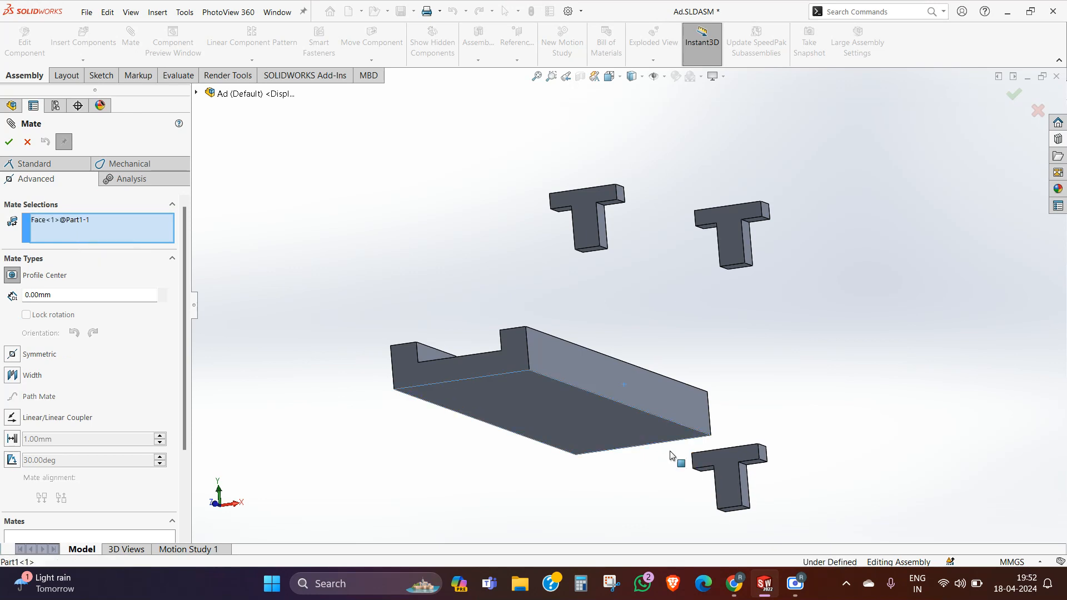
{"action": "middle_click_drag", "start_coordinate": [671, 455], "coordinate": [695, 315]}
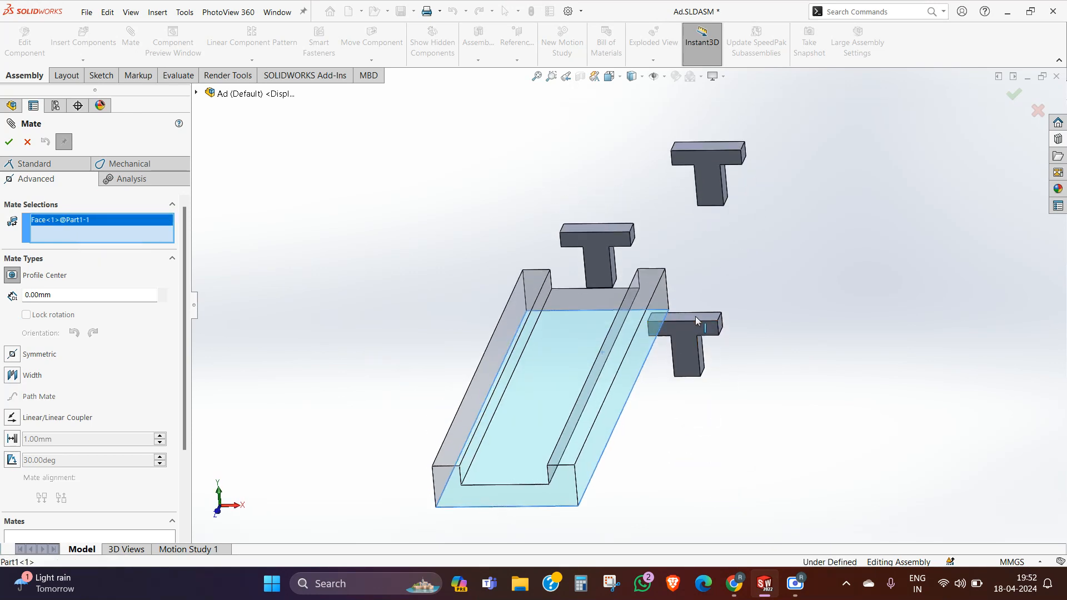
{"action": "left_click", "coordinate": [694, 314]}
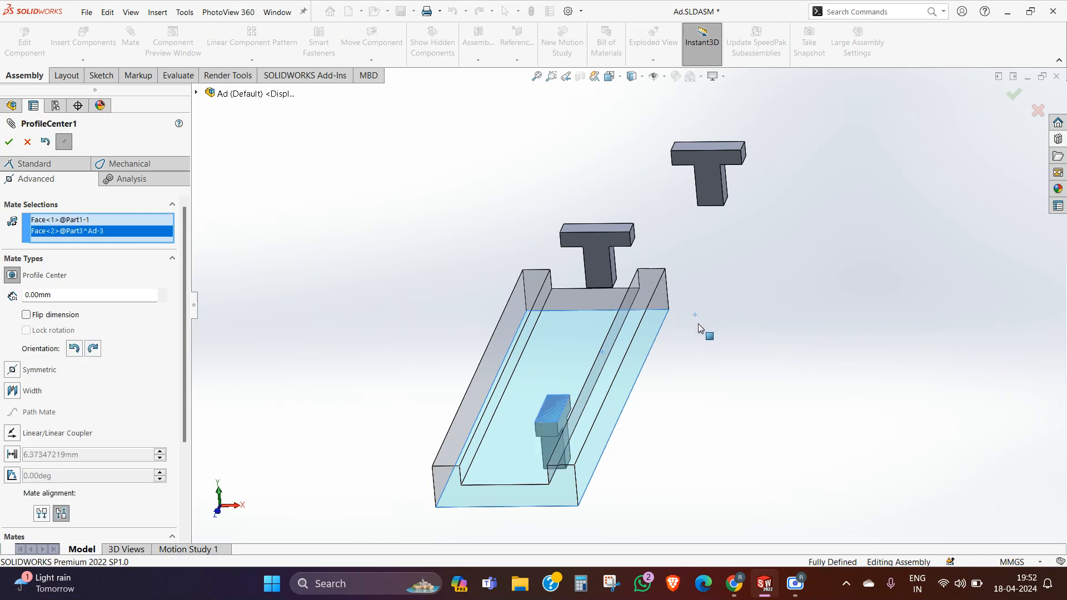
Step: Try the aligned setting for the Profile Center mate and return it to anti-aligned
{"action": "middle_click_drag", "start_coordinate": [508, 383], "coordinate": [646, 414]}
{"action": "scroll", "coordinate": [605, 472], "scroll_direction": "down", "scroll_amount": 4}
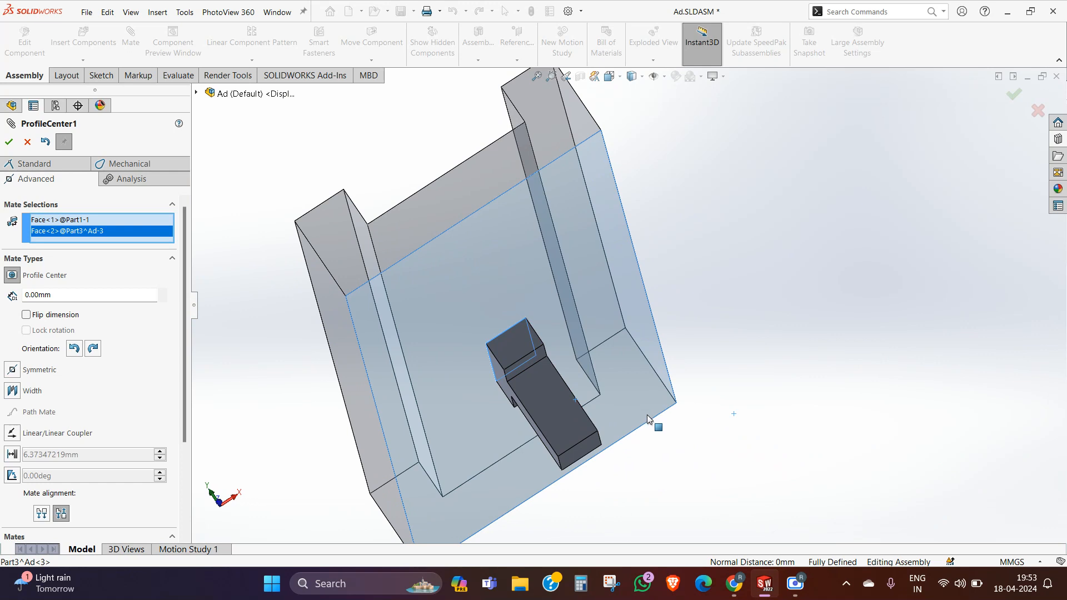
{"action": "left_click", "coordinate": [44, 513]}
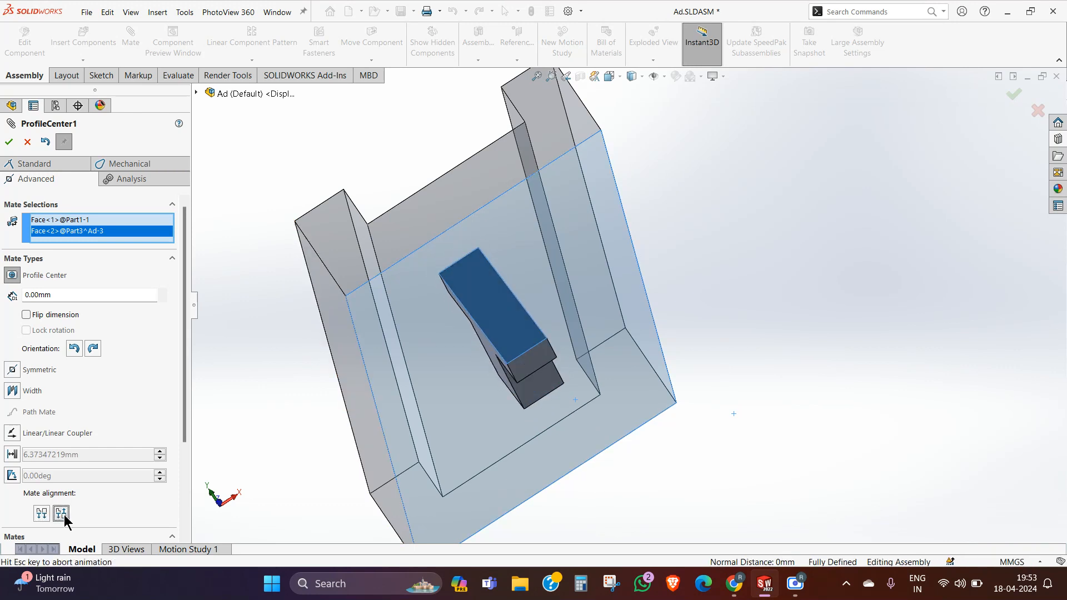
{"action": "left_click", "coordinate": [61, 514]}
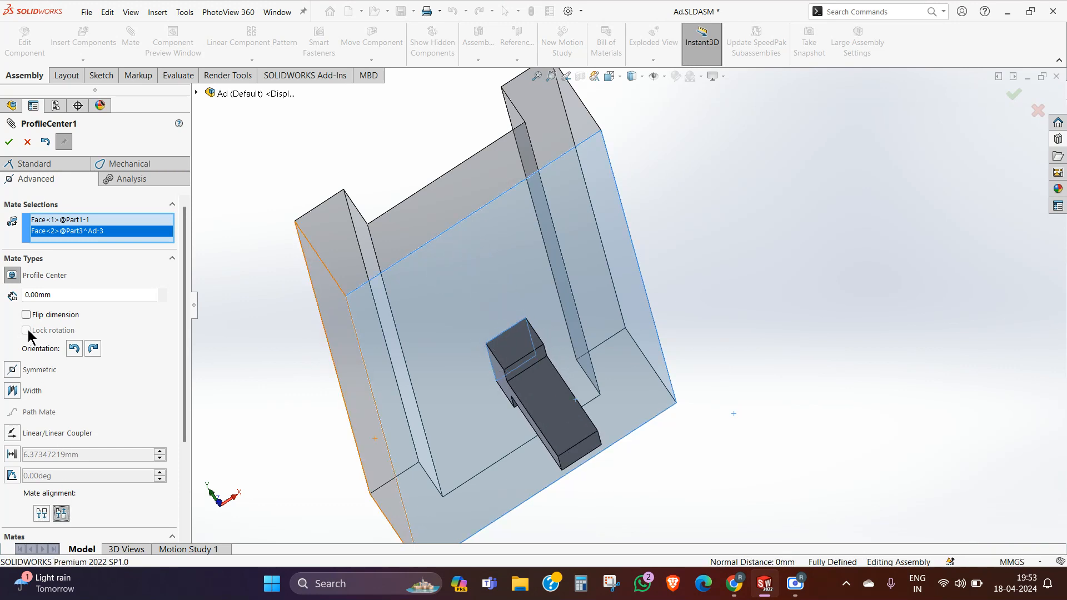
Step: Rotate the Profile Center mate's orientation so the T's bar runs across the channel, trying Flip dimension on and off
{"action": "left_click", "coordinate": [75, 349]}
{"action": "left_click", "coordinate": [92, 350]}
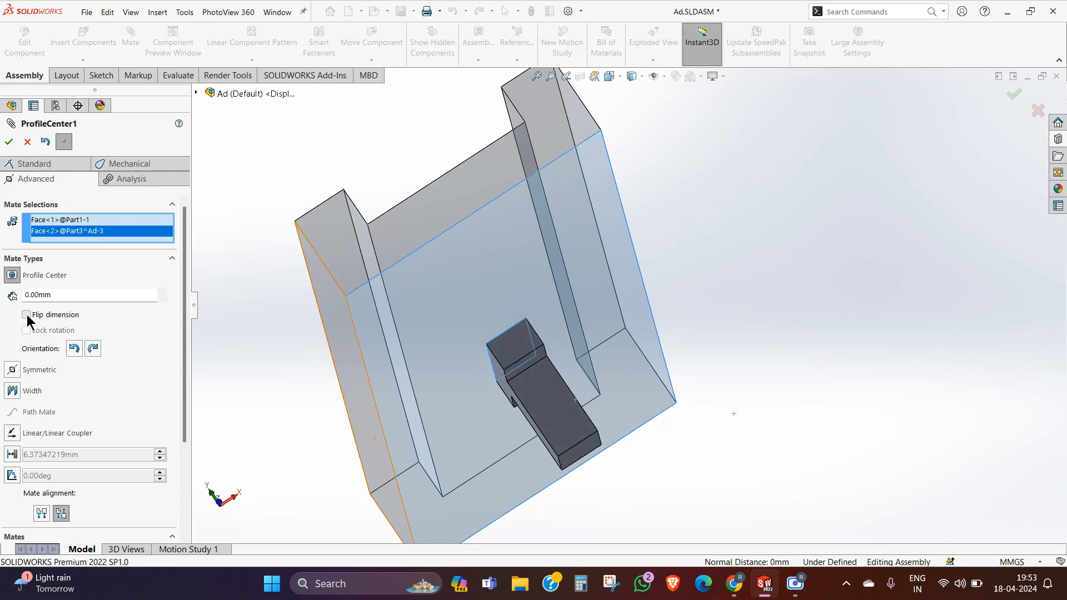
{"action": "left_click", "coordinate": [26, 315]}
{"action": "left_click", "coordinate": [75, 349]}
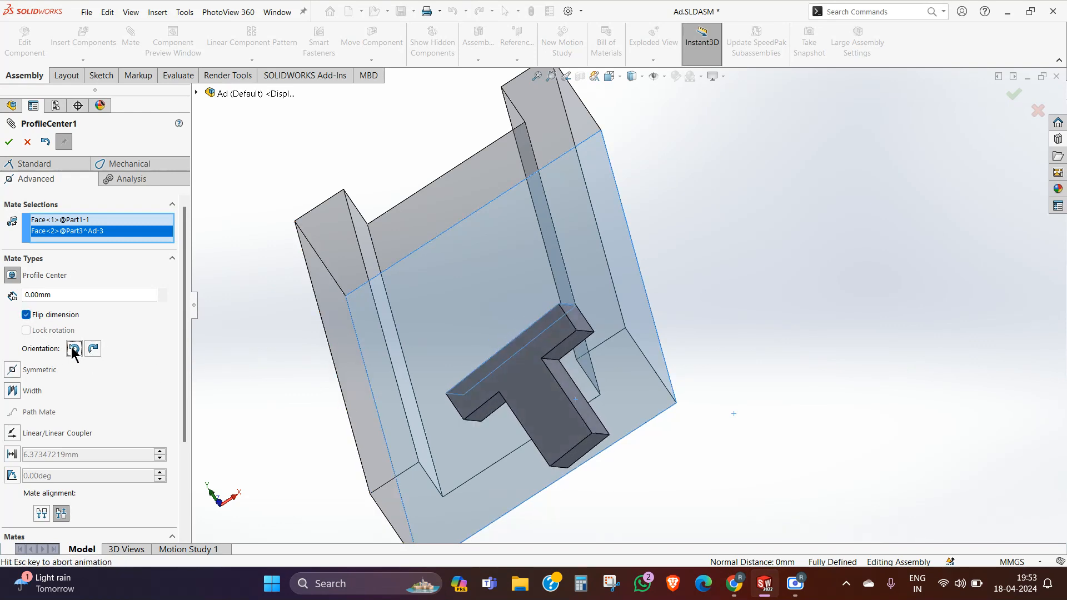
{"action": "left_click", "coordinate": [26, 315]}
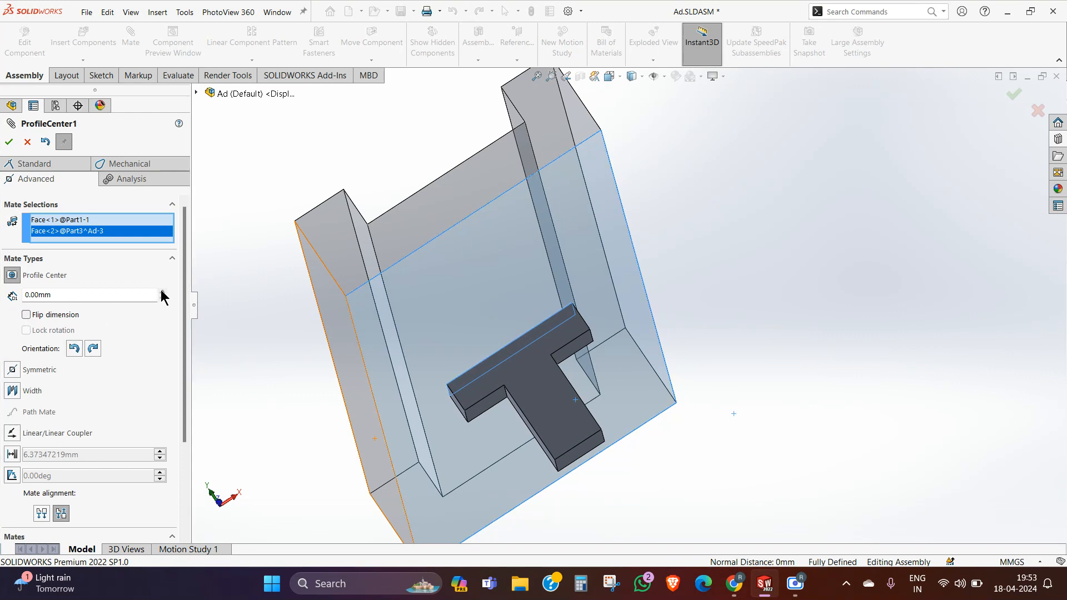
Step: Try Profile Center offsets of 10, 20 and 30 mm, toggle Flip dimension, and return the offset to 0 mm
{"action": "left_click", "coordinate": [162, 291]}
{"action": "middle_click_drag", "start_coordinate": [555, 316], "coordinate": [228, 338]}
{"action": "left_click", "coordinate": [162, 291]}
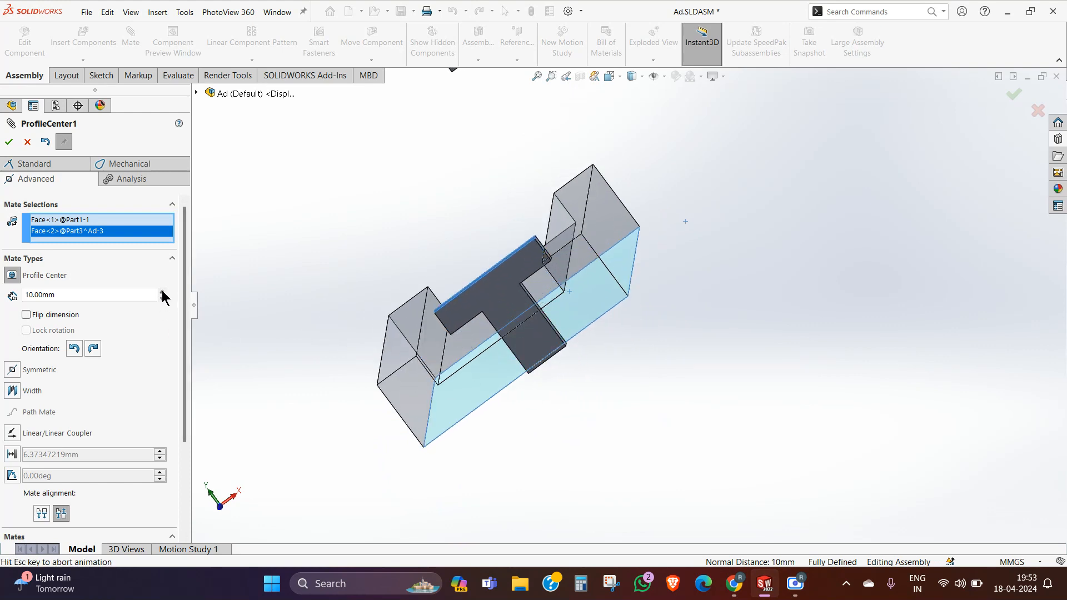
{"action": "left_click", "coordinate": [34, 317]}
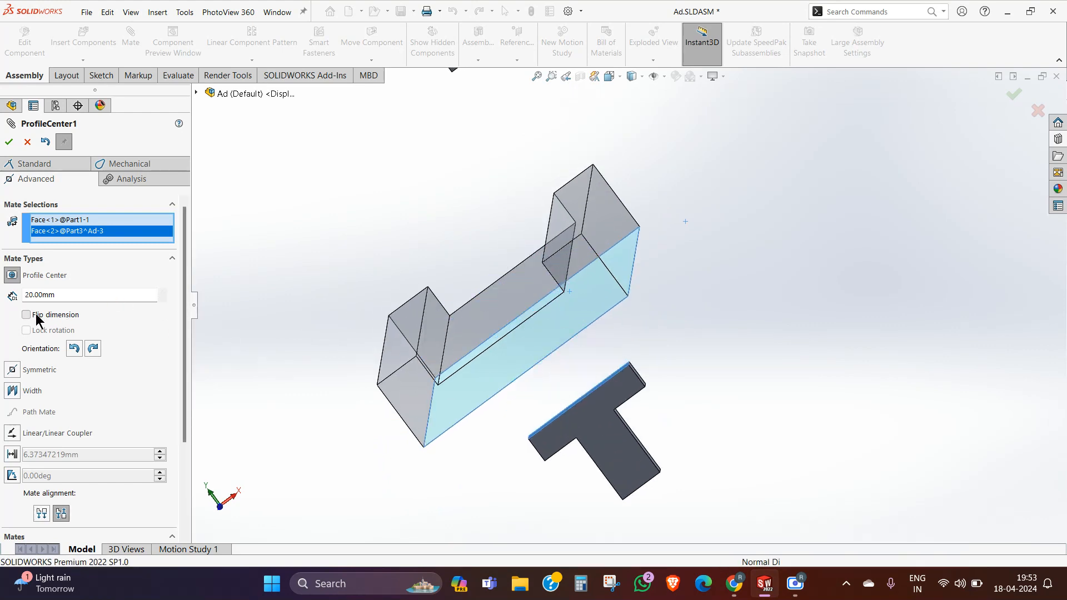
{"action": "middle_click_drag", "start_coordinate": [555, 333], "coordinate": [282, 348]}
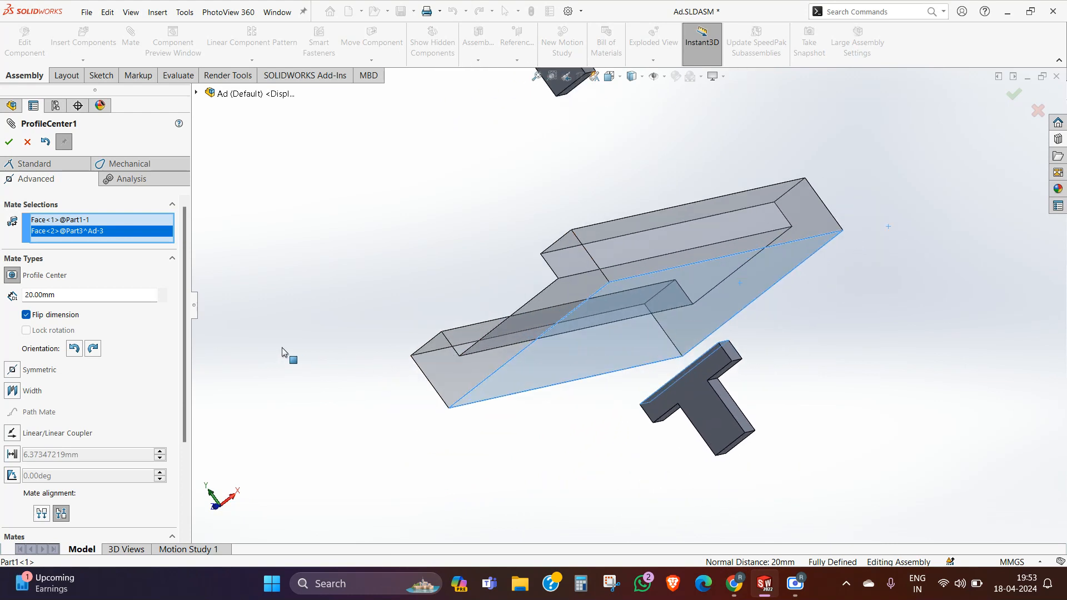
{"action": "left_click", "coordinate": [26, 315]}
{"action": "middle_click_drag", "start_coordinate": [428, 385], "coordinate": [522, 352]}
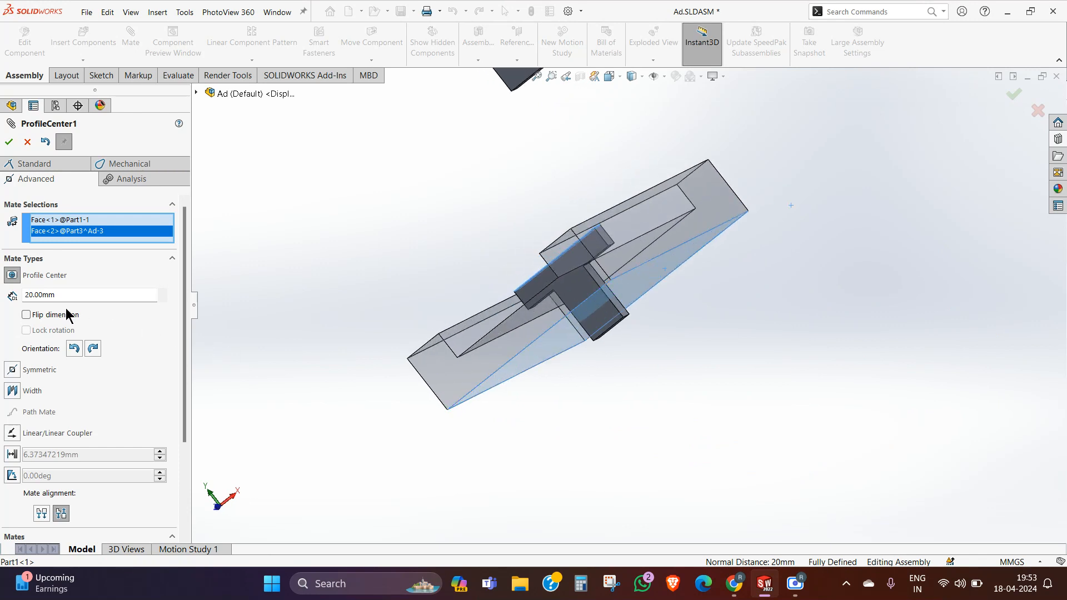
{"action": "left_click", "coordinate": [162, 294]}
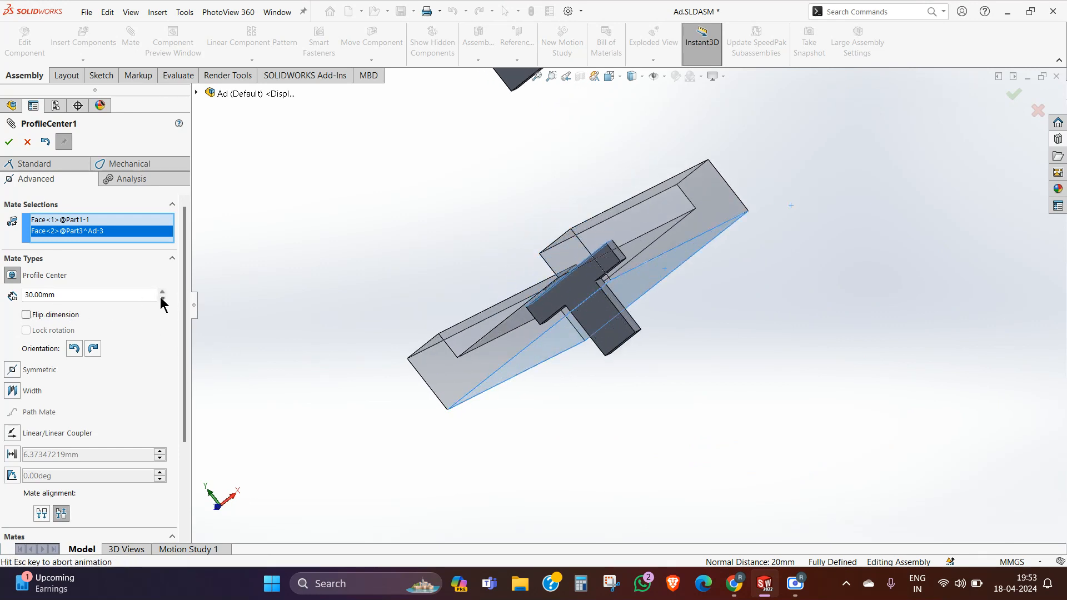
{"action": "middle_click_drag", "start_coordinate": [471, 355], "coordinate": [465, 334]}
{"action": "scroll", "coordinate": [717, 349], "scroll_direction": "down", "scroll_amount": 2}
{"action": "middle_click_drag", "start_coordinate": [717, 349], "coordinate": [698, 393]}
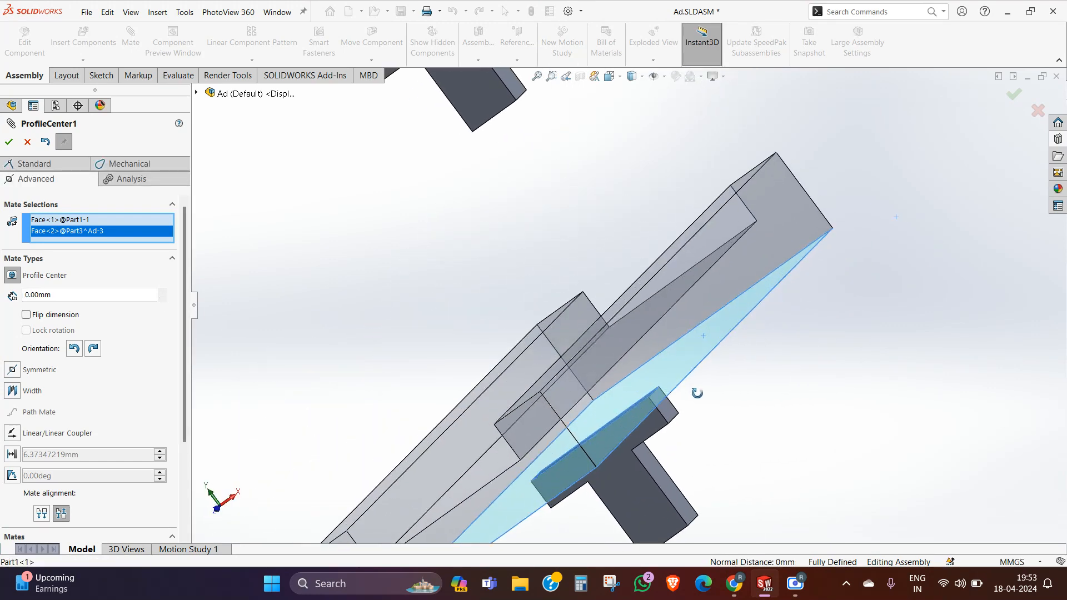
Step: Accept the Profile Center mate with a 0 mm offset and finish mating
{"action": "left_click", "coordinate": [1019, 95]}
{"action": "scroll", "coordinate": [622, 289], "scroll_direction": "up", "scroll_amount": 2}
{"action": "middle_click_drag", "start_coordinate": [681, 289], "coordinate": [653, 286]}
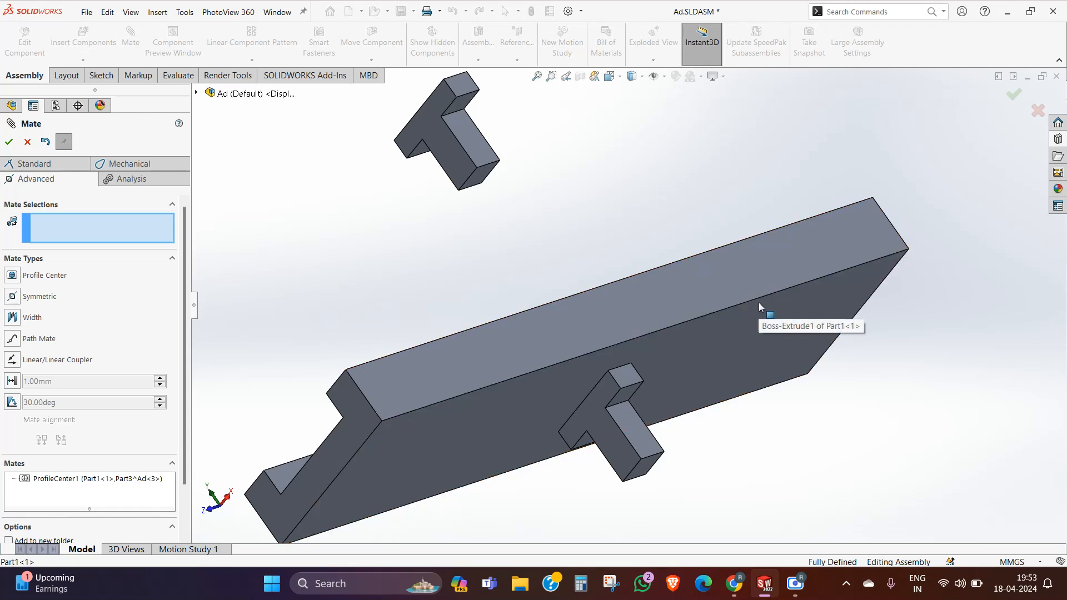
{"action": "middle_click_drag", "start_coordinate": [598, 281], "coordinate": [675, 322]}
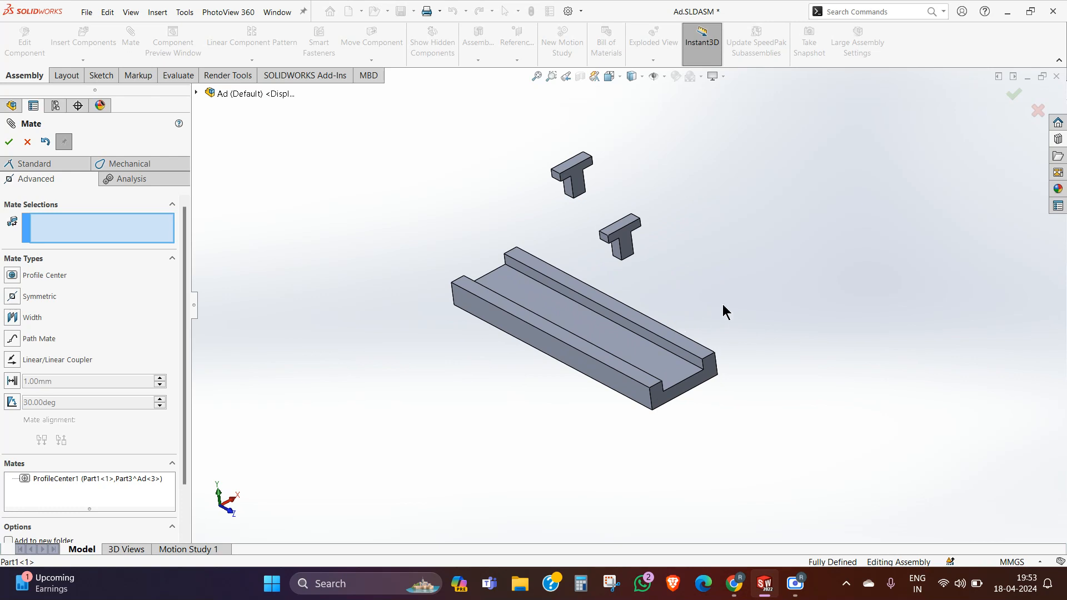
{"action": "left_click", "coordinate": [28, 142]}
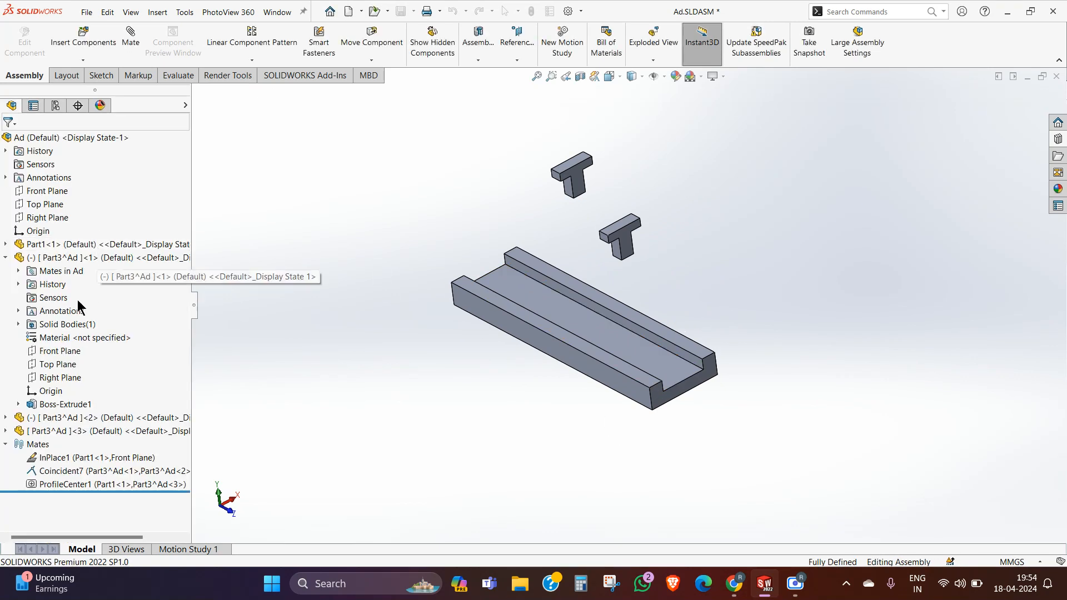
Step: Review the Profile Center mate and examine how the third T part sits against the channel's underside
{"action": "left_click", "coordinate": [67, 483]}
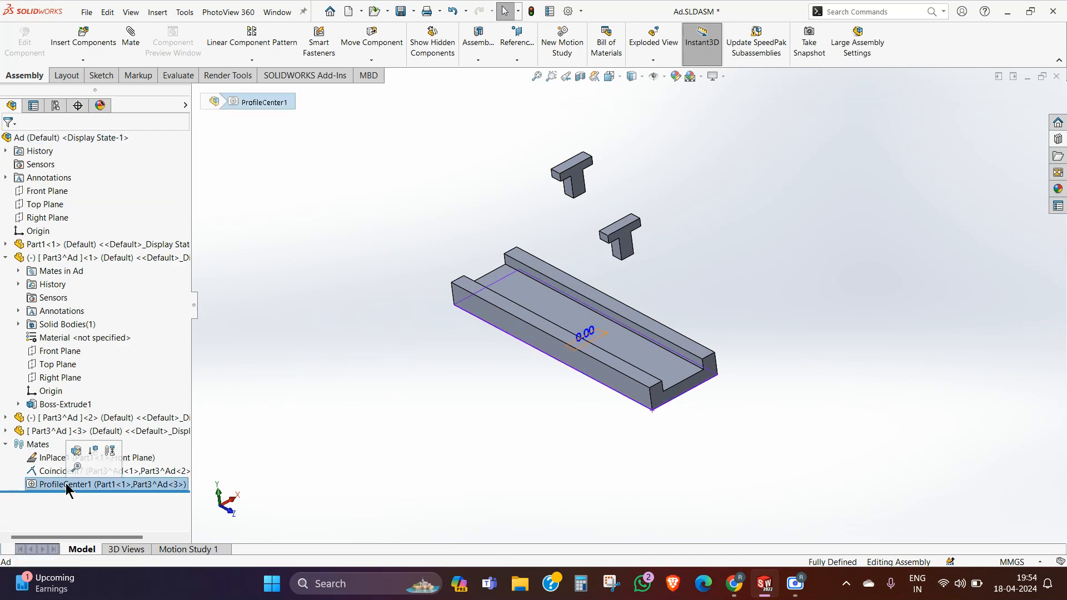
{"action": "middle_click_drag", "start_coordinate": [552, 310], "coordinate": [634, 393]}
{"action": "left_click", "coordinate": [27, 142]}
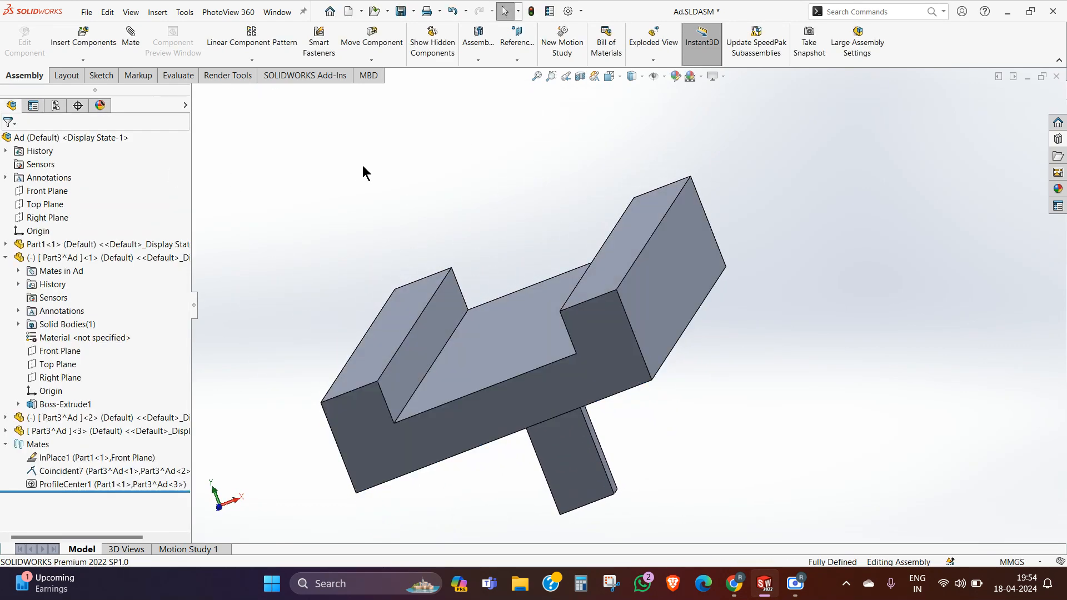
Step: Copy the T part as a fourth instance and place it clear of the channel's side in the top view
{"action": "middle_click_drag", "start_coordinate": [362, 165], "coordinate": [641, 295]}
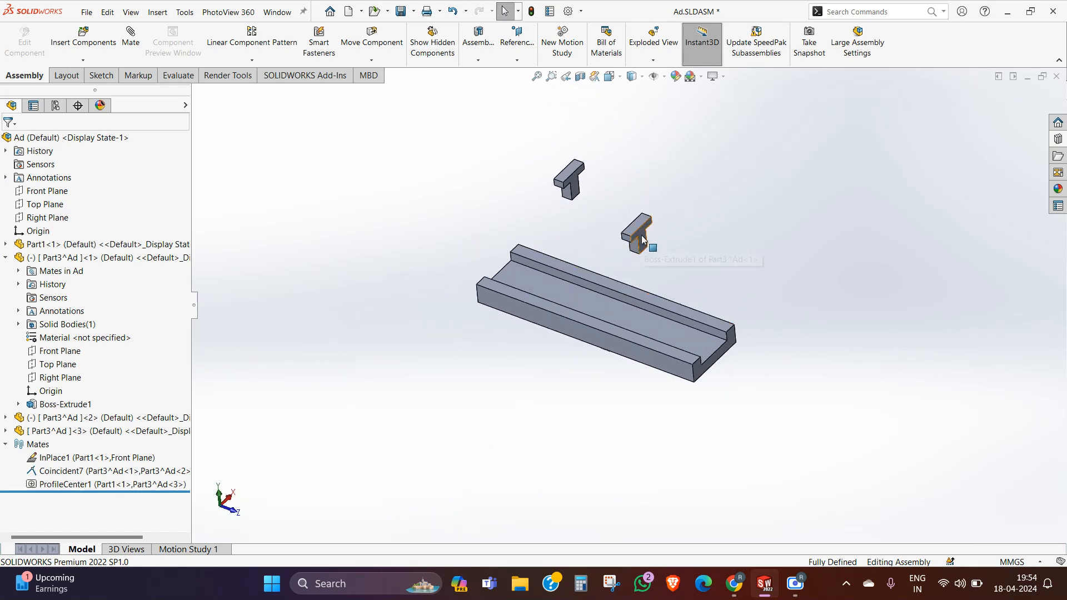
{"action": "left_click_drag", "start_coordinate": [641, 235], "coordinate": [530, 342], "text": "ctrl"}
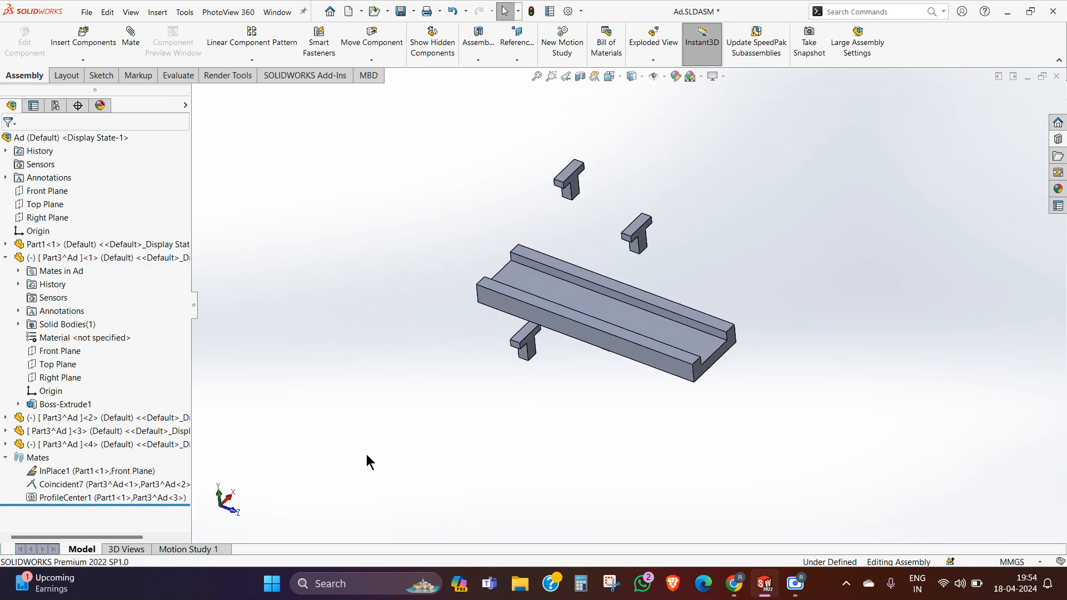
{"action": "left_click", "coordinate": [222, 492]}
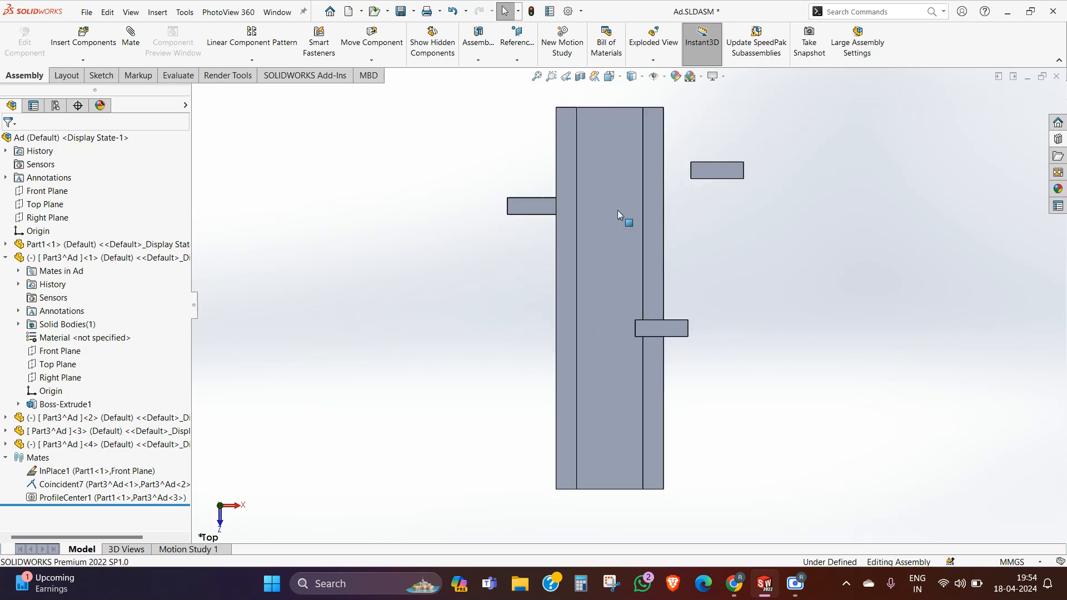
{"action": "left_click_drag", "start_coordinate": [551, 210], "coordinate": [504, 308]}
{"action": "left_click", "coordinate": [866, 362]}
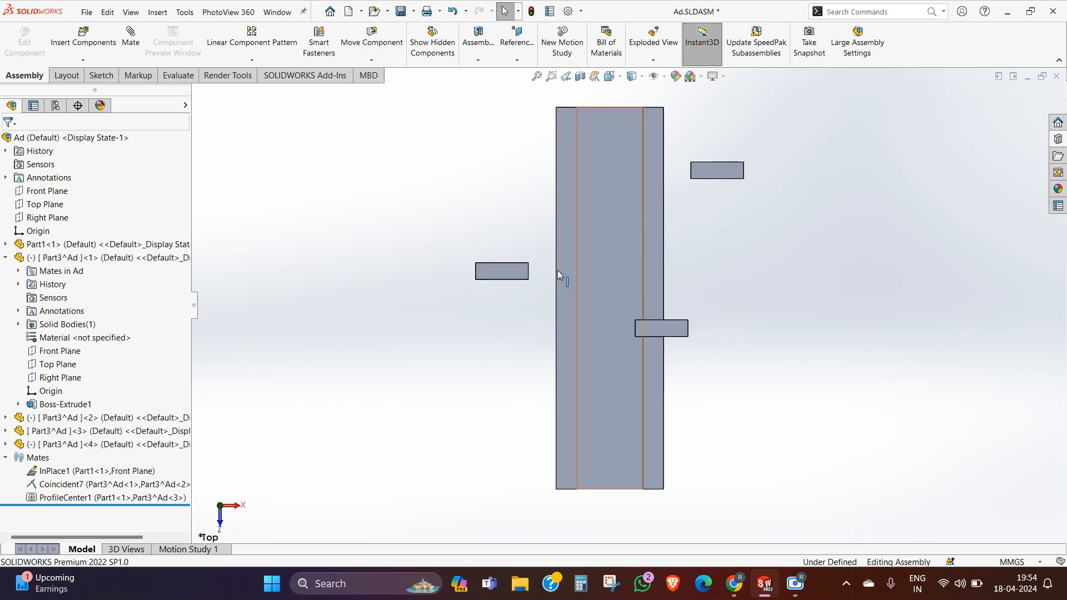
{"action": "left_click", "coordinate": [516, 271]}
{"action": "left_click", "coordinate": [664, 332], "text": "ctrl"}
{"action": "middle_click_drag", "start_coordinate": [668, 337], "coordinate": [628, 252]}
{"action": "left_click", "coordinate": [222, 513]}
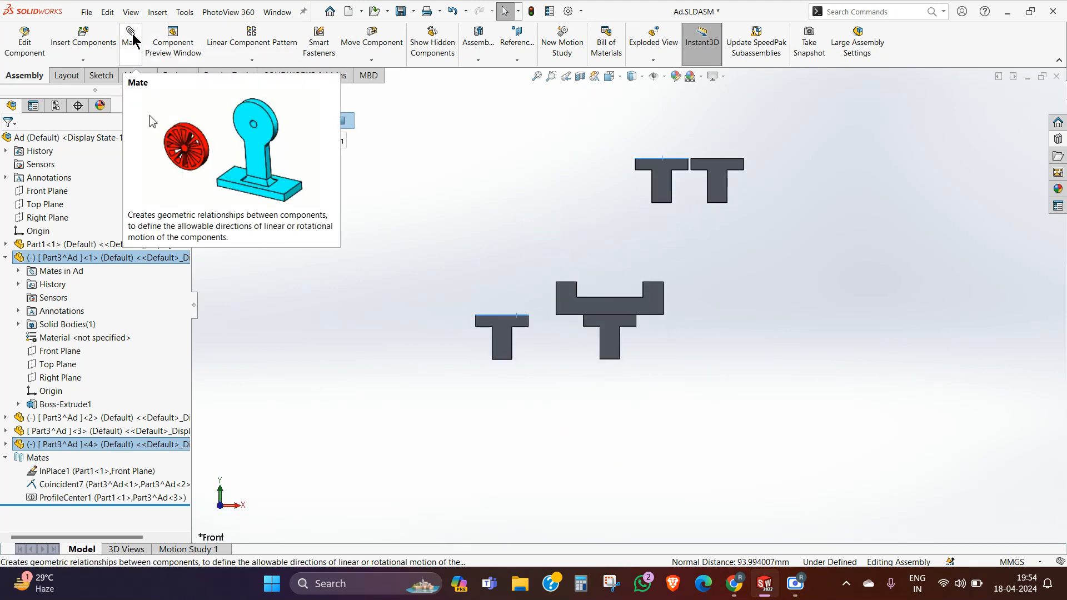
{"action": "left_click", "coordinate": [369, 233]}
Step: Add a Coincident mate between the top faces of the fourth and first T parts
{"action": "middle_click_drag", "start_coordinate": [525, 266], "coordinate": [569, 325]}
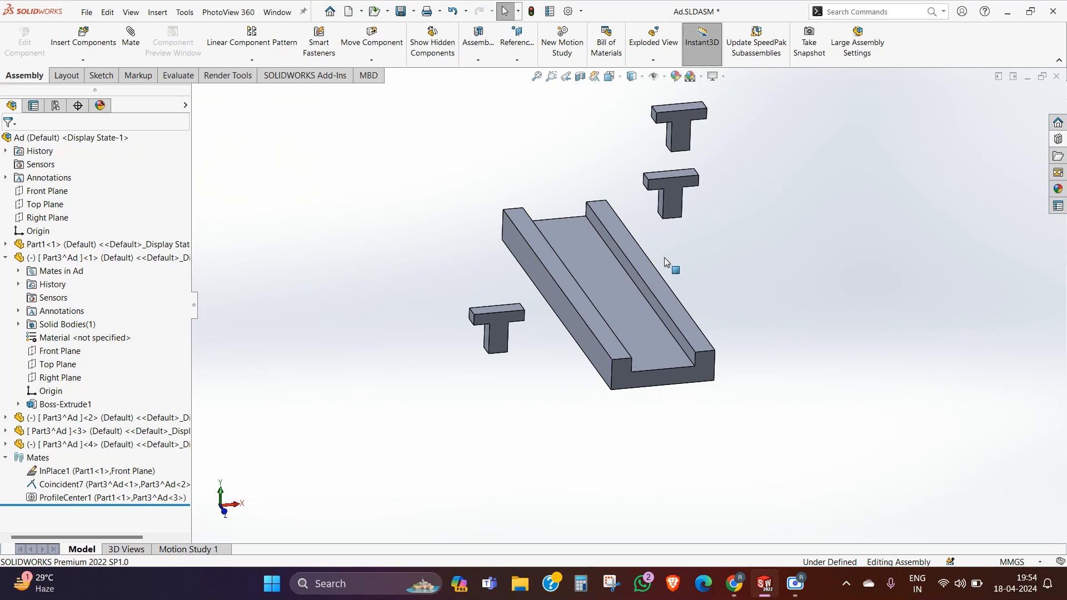
{"action": "left_click", "coordinate": [496, 309]}
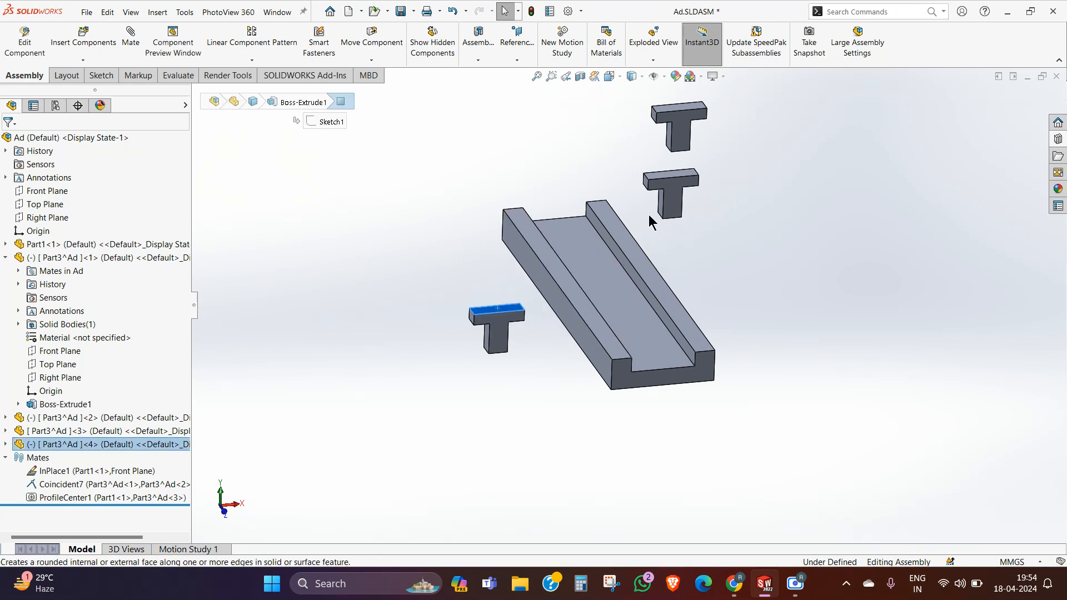
{"action": "left_click", "coordinate": [666, 176]}
{"action": "left_click", "coordinate": [130, 39]}
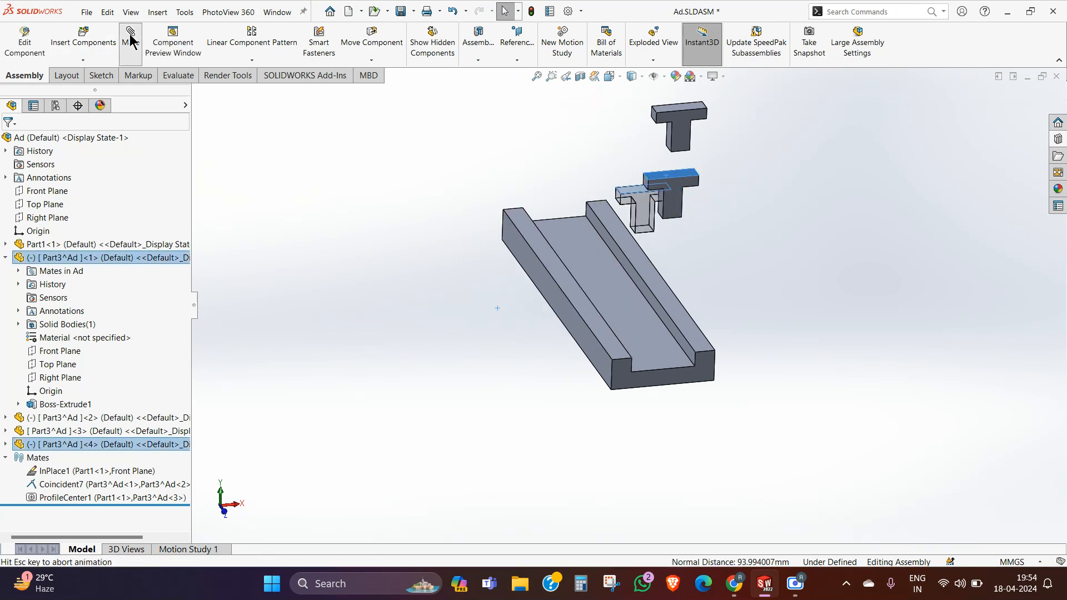
{"action": "scroll", "coordinate": [877, 222], "scroll_direction": "down", "scroll_amount": 3}
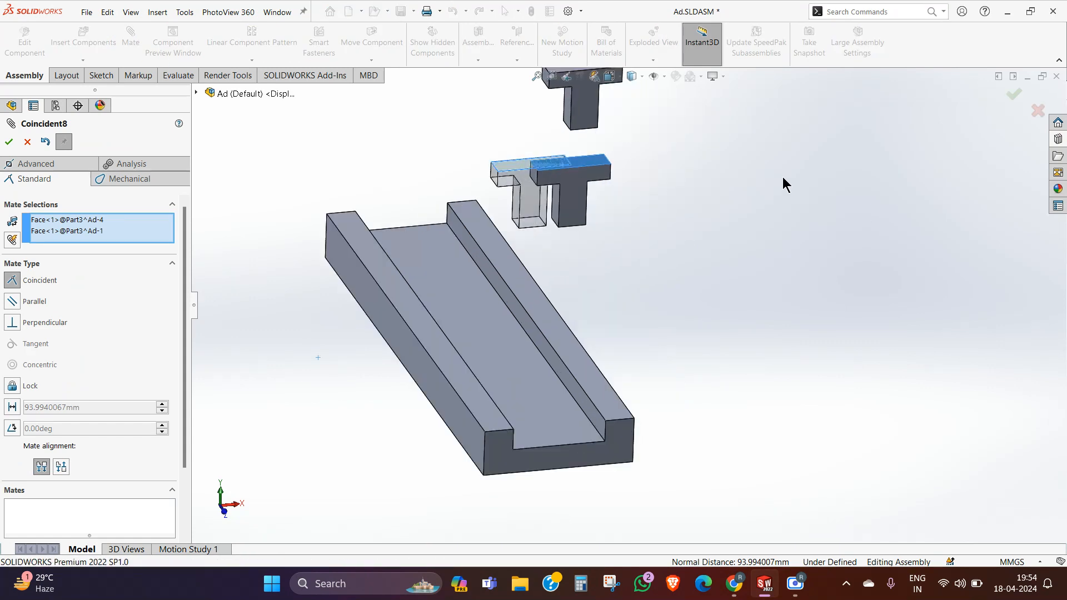
{"action": "scroll", "coordinate": [526, 197], "scroll_direction": "down", "scroll_amount": 5}
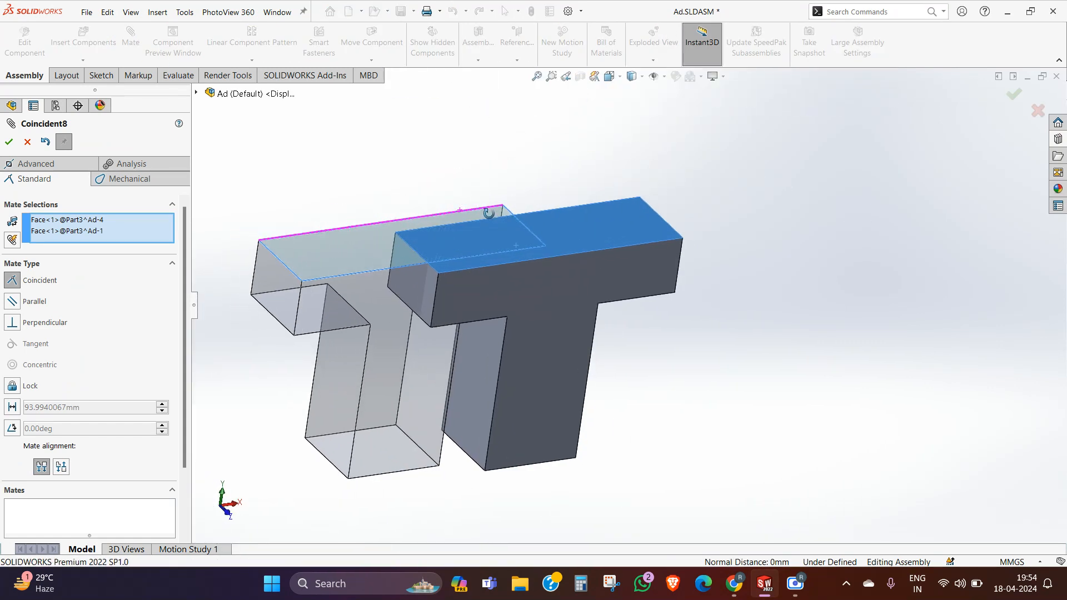
{"action": "left_click", "coordinate": [9, 144]}
Step: Add a Coincident mate between the front faces of the fourth and first T parts and finish mating
{"action": "left_click", "coordinate": [372, 279]}
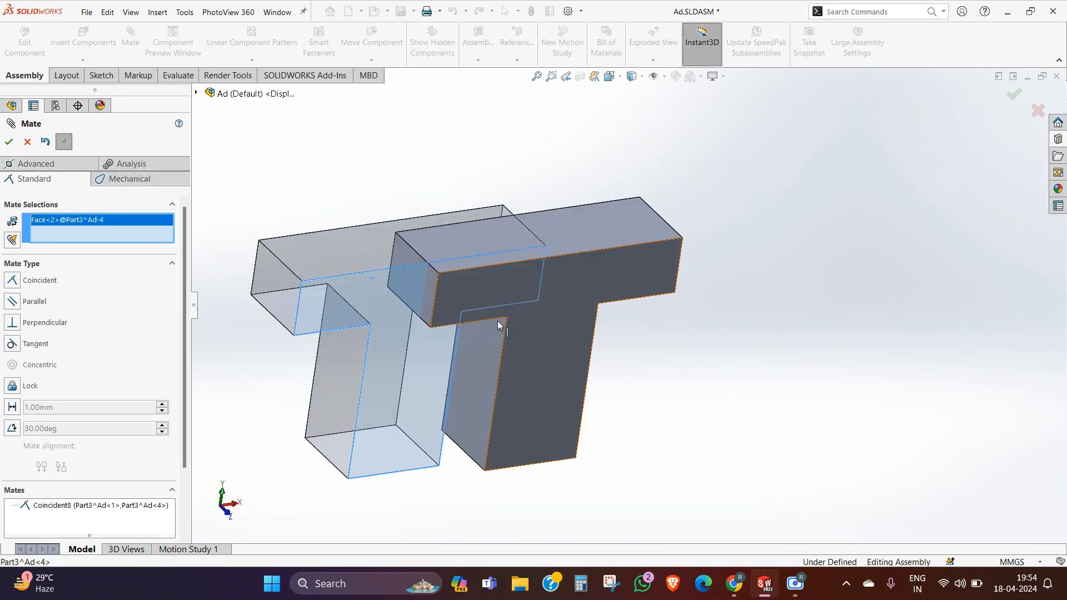
{"action": "left_click", "coordinate": [568, 311]}
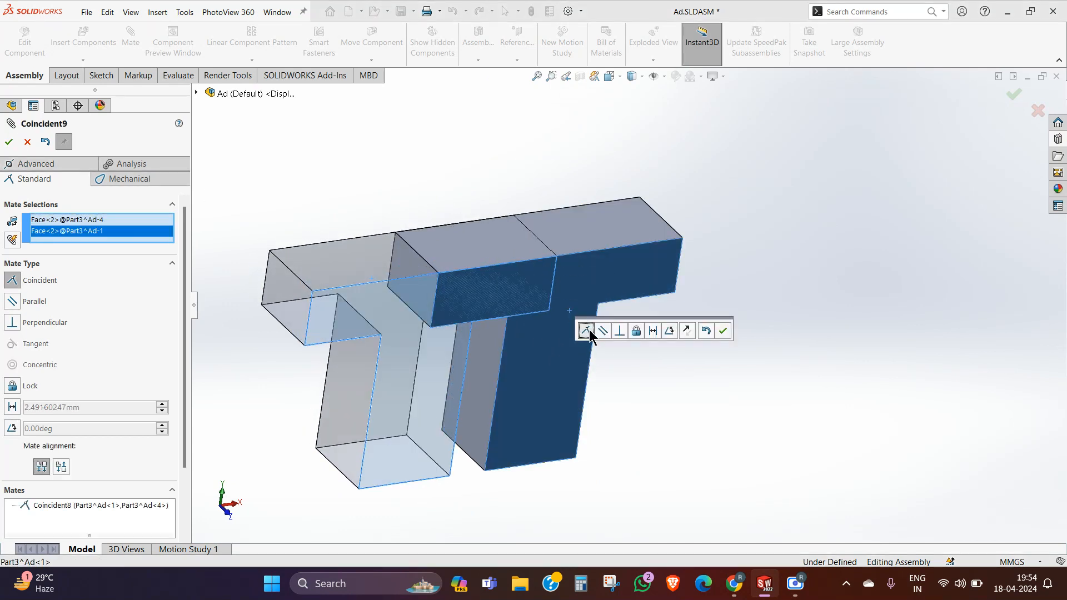
{"action": "left_click", "coordinate": [722, 330]}
{"action": "scroll", "coordinate": [719, 269], "scroll_direction": "up", "scroll_amount": 3}
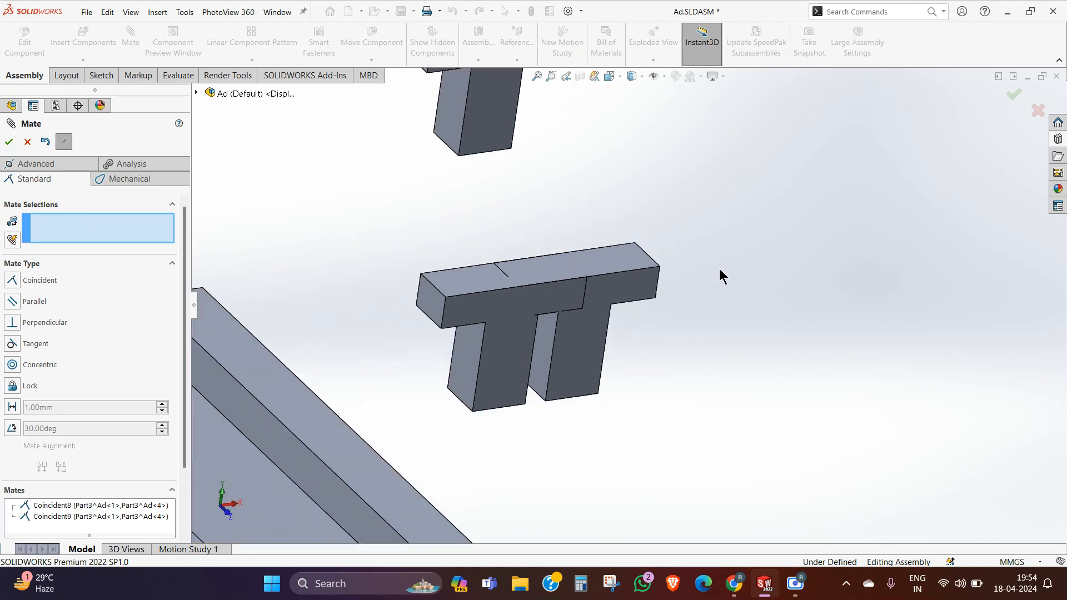
{"action": "scroll", "coordinate": [718, 268], "scroll_direction": "up", "scroll_amount": 6}
{"action": "middle_click_drag", "start_coordinate": [705, 271], "coordinate": [681, 241]}
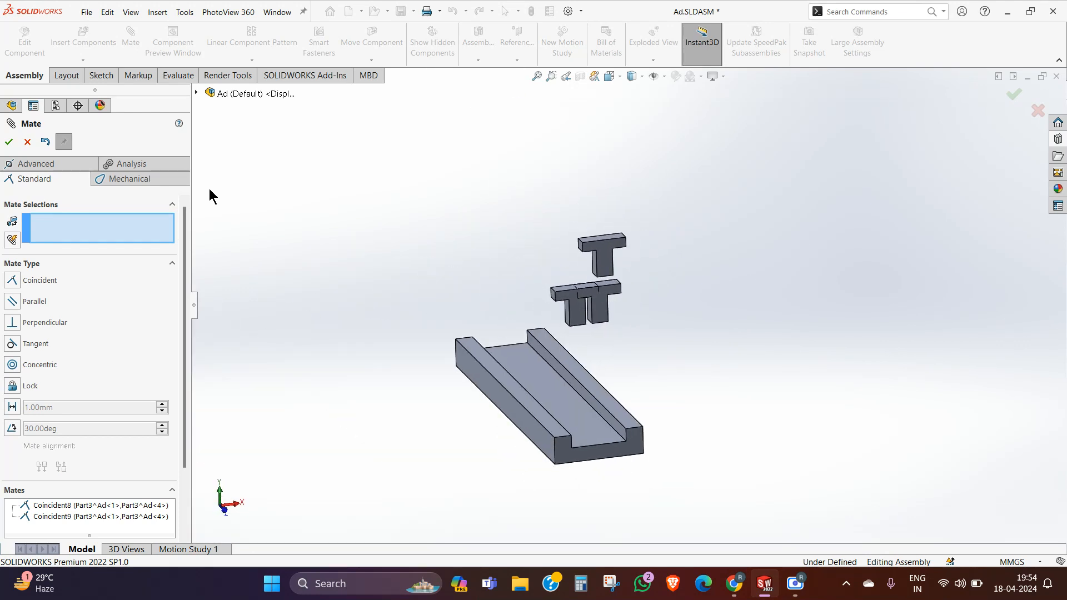
{"action": "left_click", "coordinate": [8, 142]}
Step: Move the fourth T part across to the channel's opposite side and shift the first T part separately beside the channel
{"action": "left_click", "coordinate": [580, 311]}
{"action": "left_click_drag", "start_coordinate": [581, 311], "coordinate": [481, 331]}
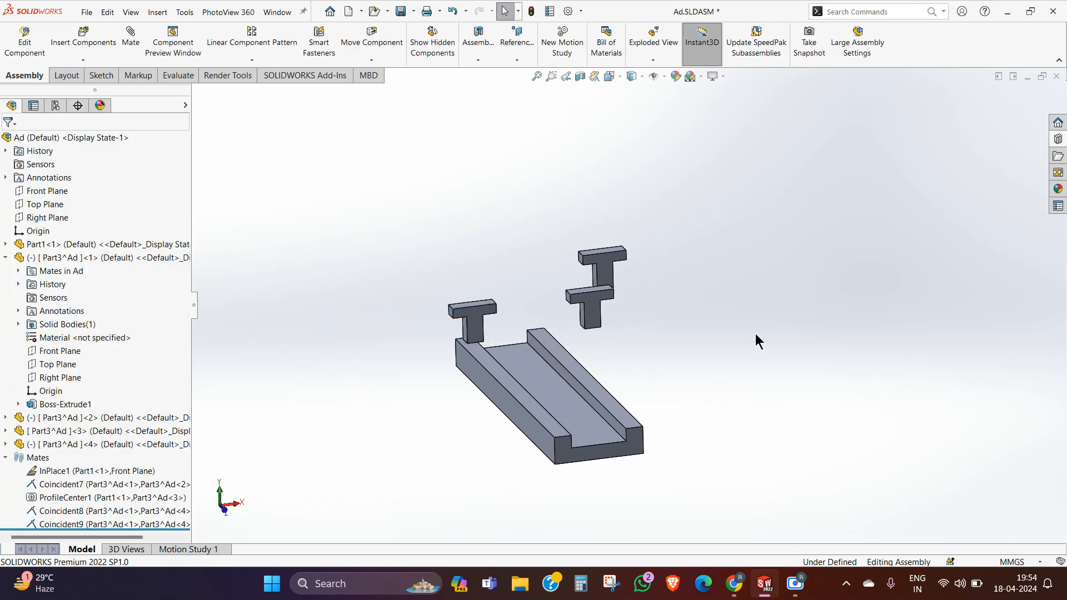
{"action": "middle_click_drag", "start_coordinate": [755, 335], "coordinate": [630, 323]}
{"action": "left_click", "coordinate": [622, 321]}
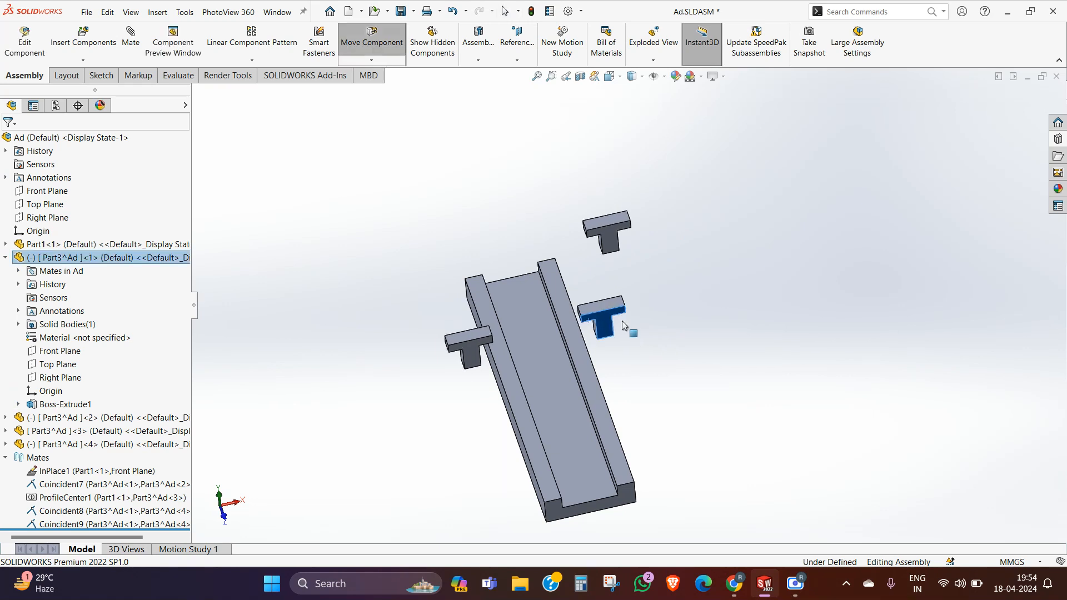
{"action": "key", "text": "Escape"}
{"action": "middle_click_drag", "start_coordinate": [682, 346], "coordinate": [959, 346]}
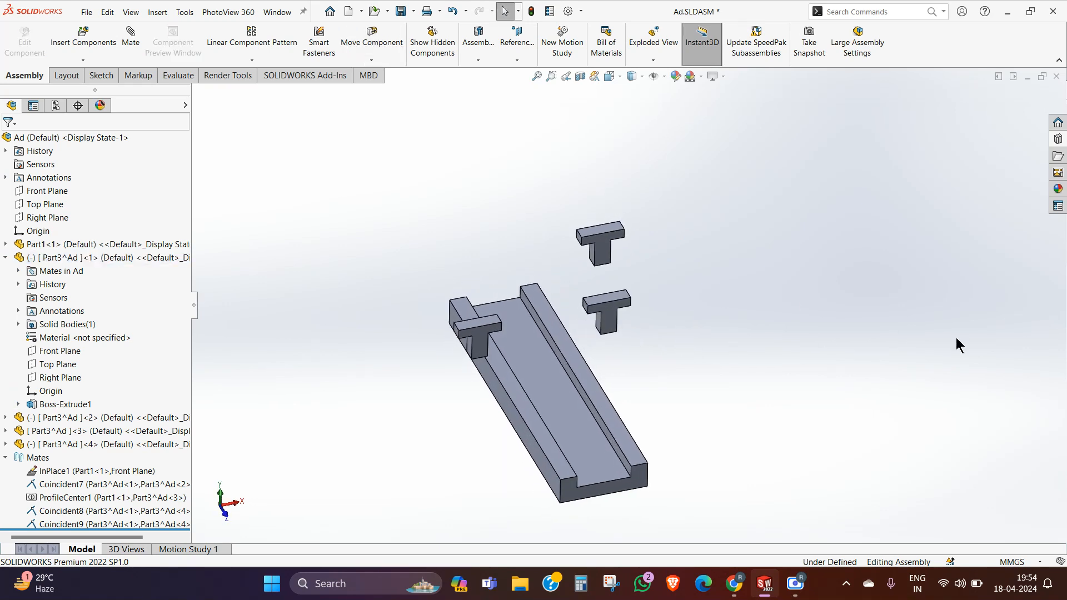
Step: Start an advanced Symmetric mate using the assembly's Right Plane as the symmetry plane
{"action": "left_click", "coordinate": [139, 41]}
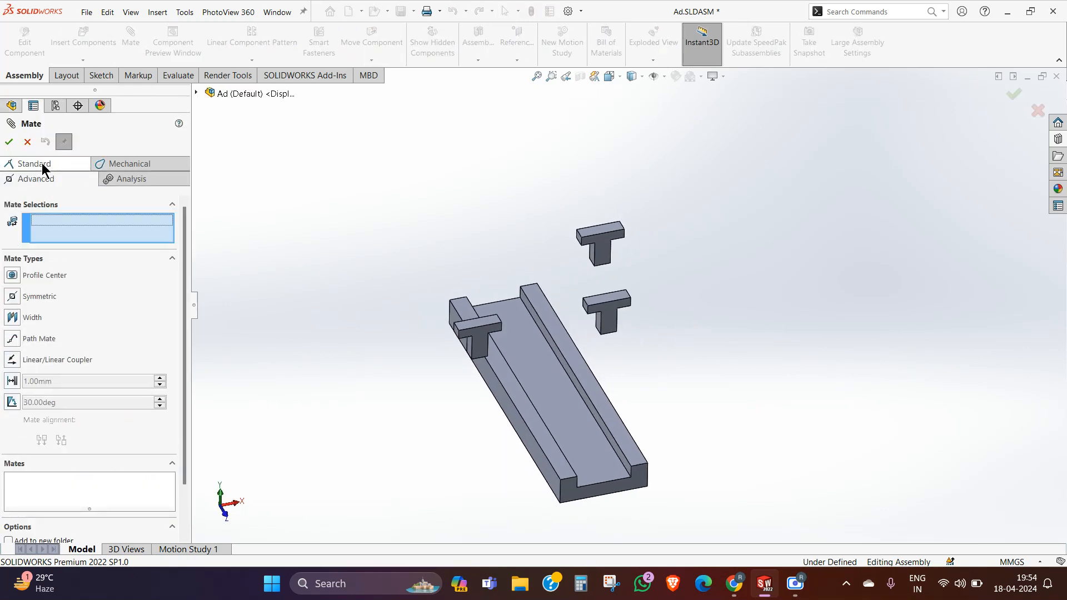
{"action": "left_click", "coordinate": [13, 297]}
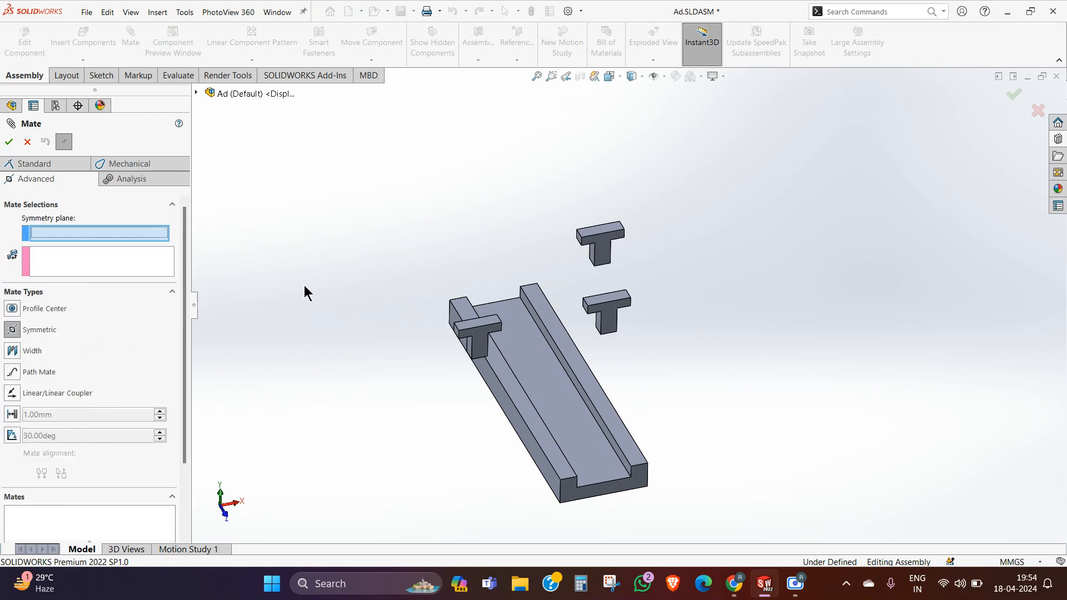
{"action": "middle_click_drag", "start_coordinate": [478, 286], "coordinate": [550, 311]}
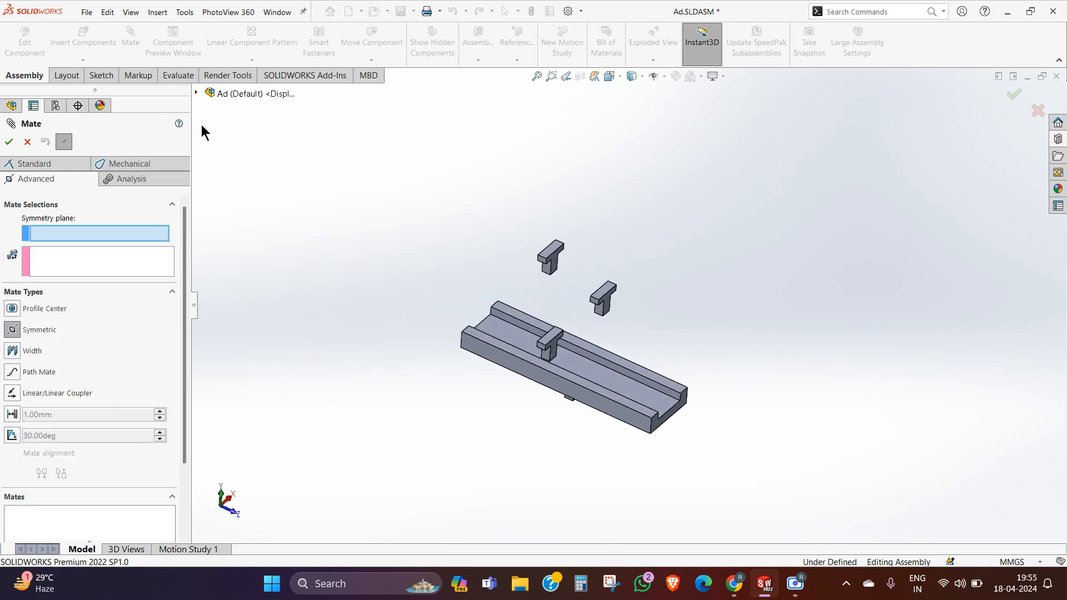
{"action": "left_click", "coordinate": [197, 94]}
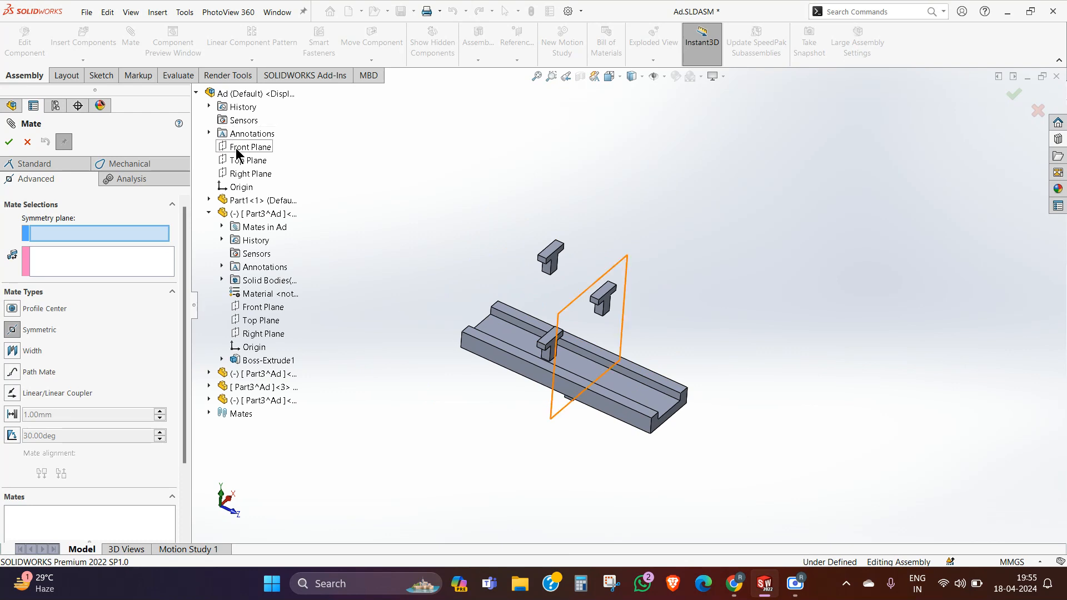
{"action": "left_click", "coordinate": [241, 175]}
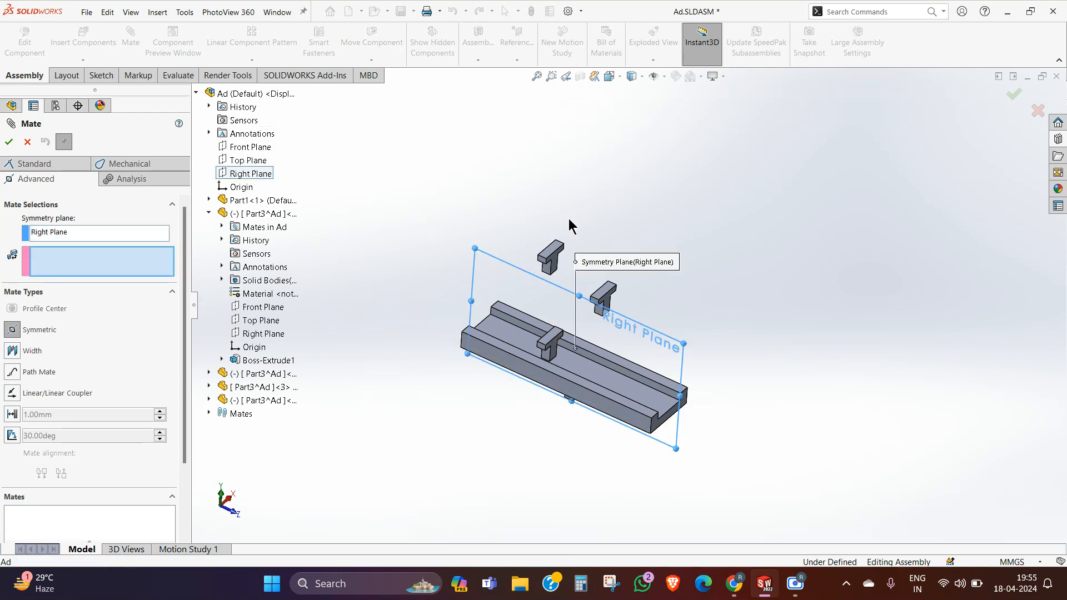
{"action": "middle_click_drag", "start_coordinate": [569, 226], "coordinate": [534, 242]}
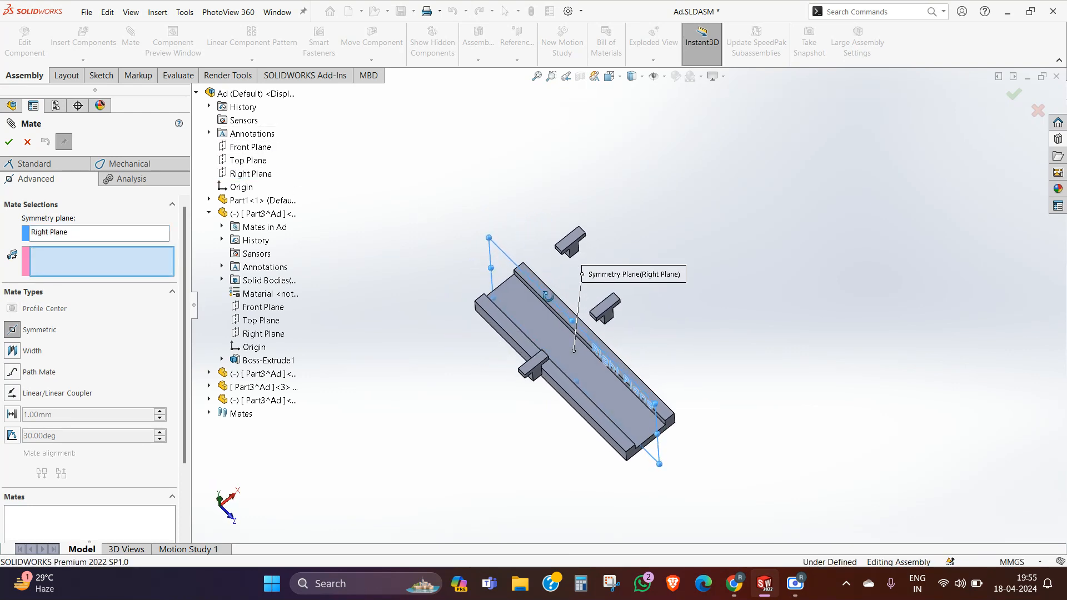
Step: In the top view, pick one face each on the fourth and first T parts, accept the Symmetric mate and finish mating
{"action": "left_click", "coordinate": [222, 501]}
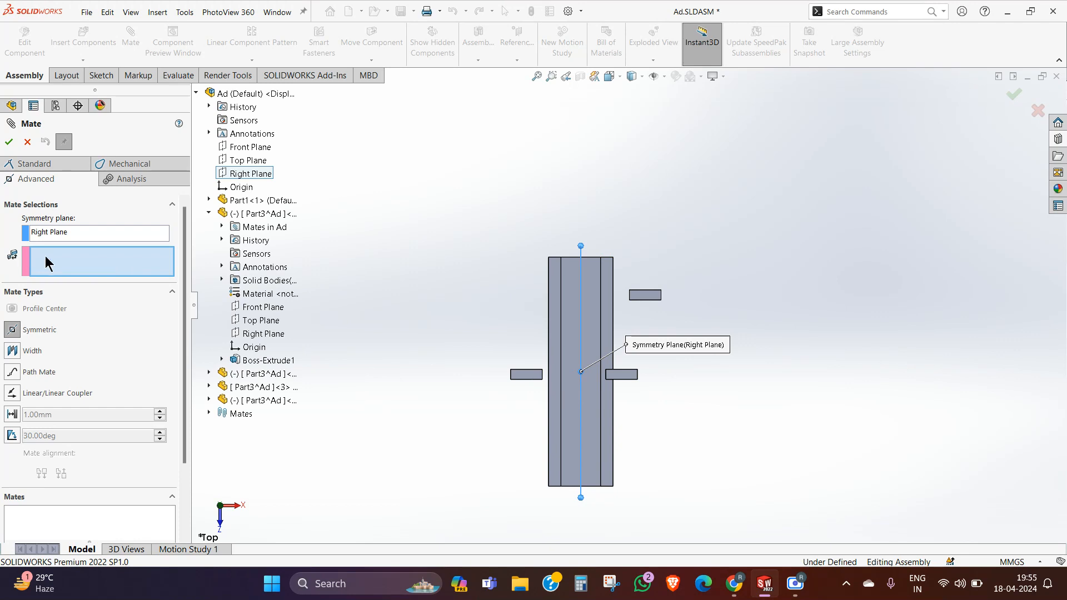
{"action": "left_click", "coordinate": [527, 376]}
{"action": "left_click", "coordinate": [630, 374]}
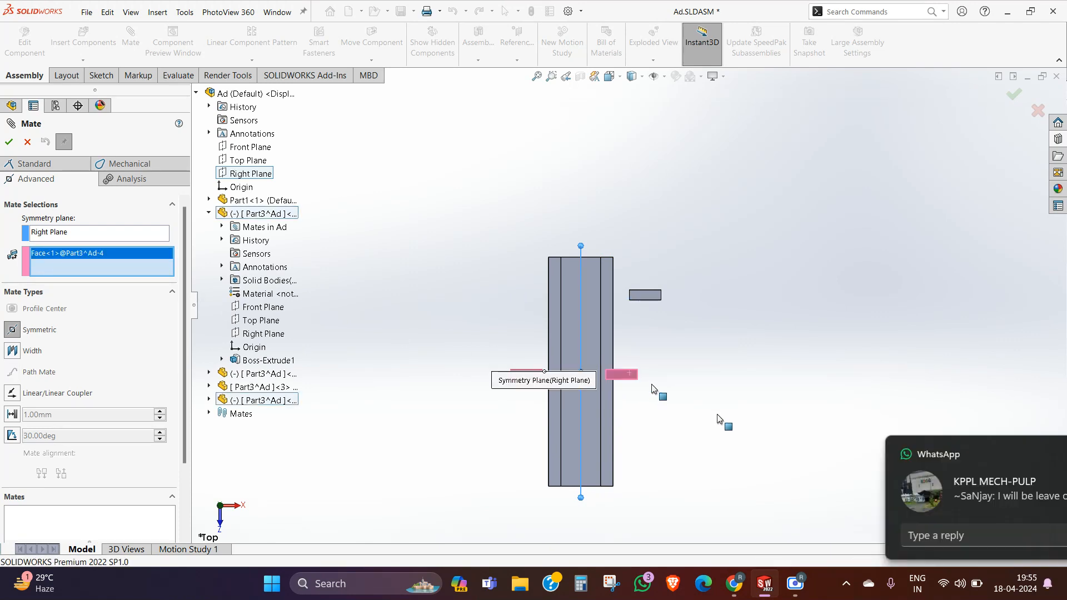
{"action": "left_click", "coordinate": [1037, 454]}
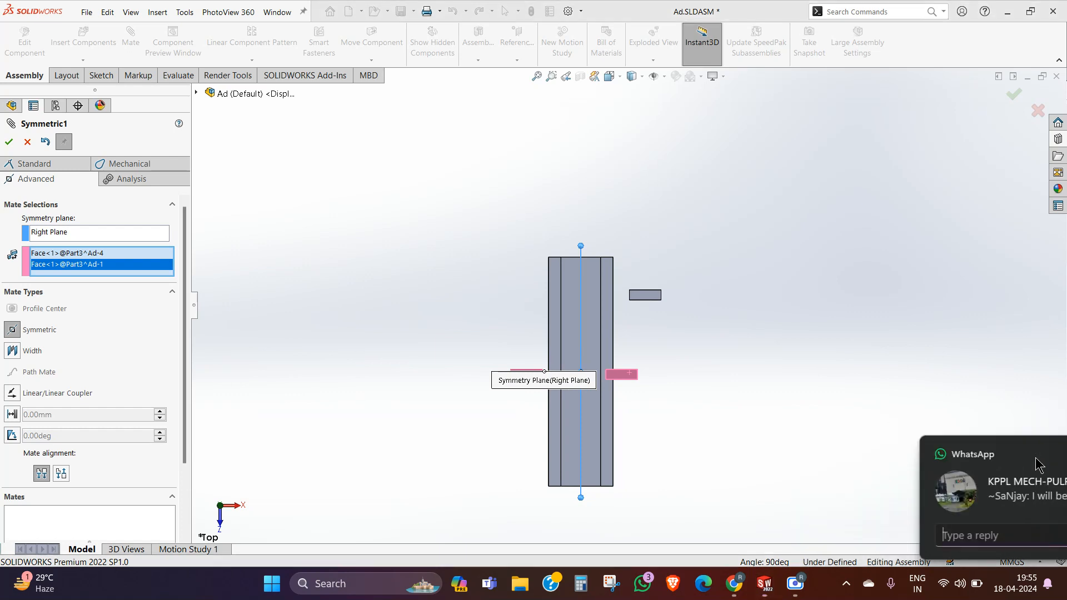
{"action": "left_click", "coordinate": [9, 142]}
{"action": "key", "text": "ctrl+7"}
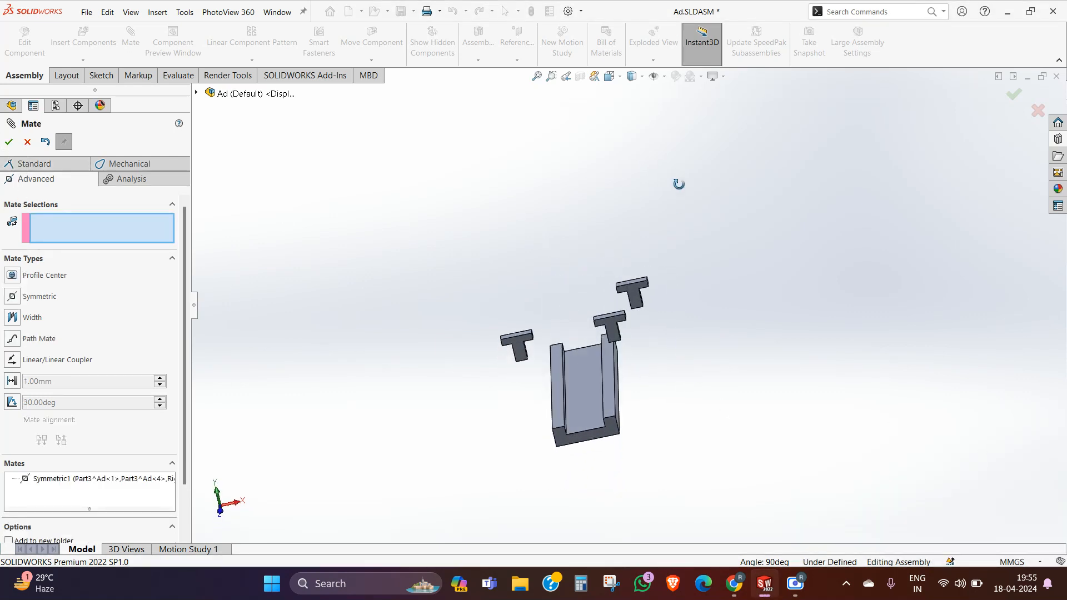
{"action": "left_click", "coordinate": [28, 142]}
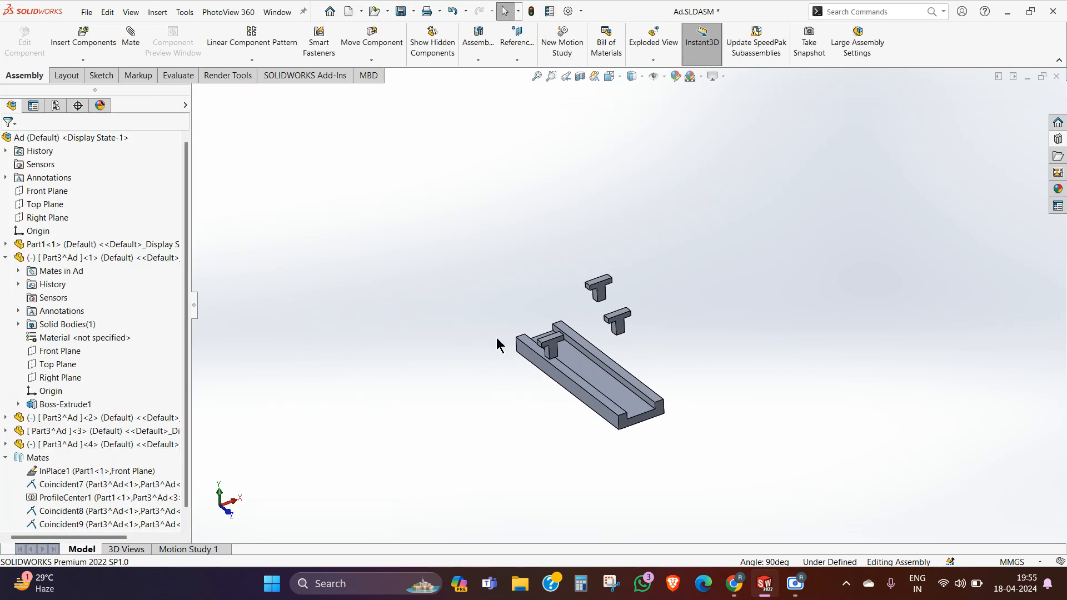
Step: Delete the Coincident7 mate between the first and second T parts
{"action": "scroll", "coordinate": [690, 344], "scroll_direction": "down", "scroll_amount": 3}
{"action": "left_click_drag", "start_coordinate": [541, 301], "coordinate": [601, 257]}
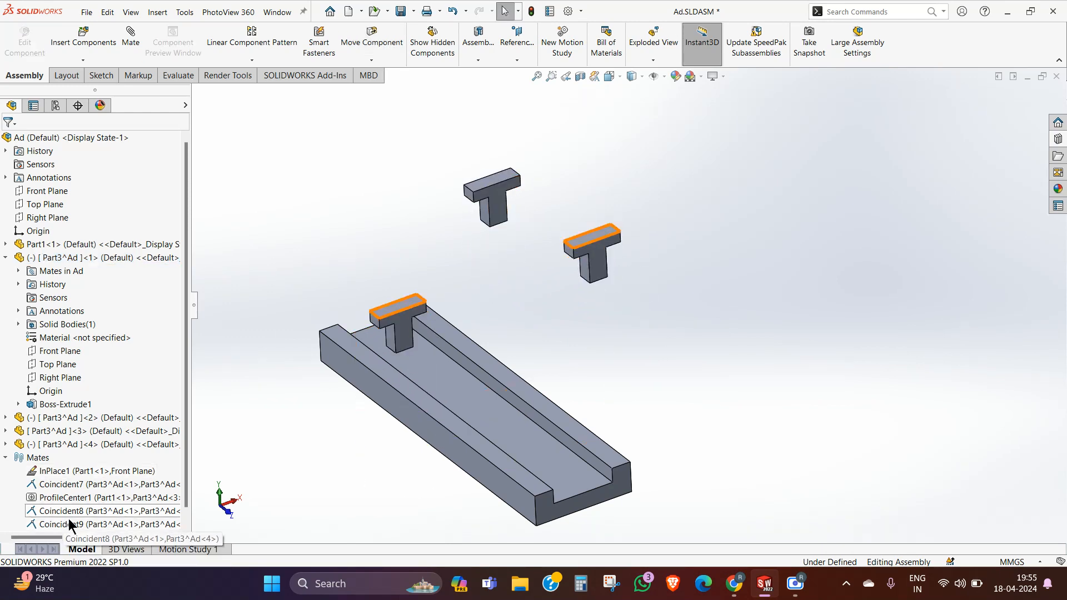
{"action": "left_click", "coordinate": [67, 485]}
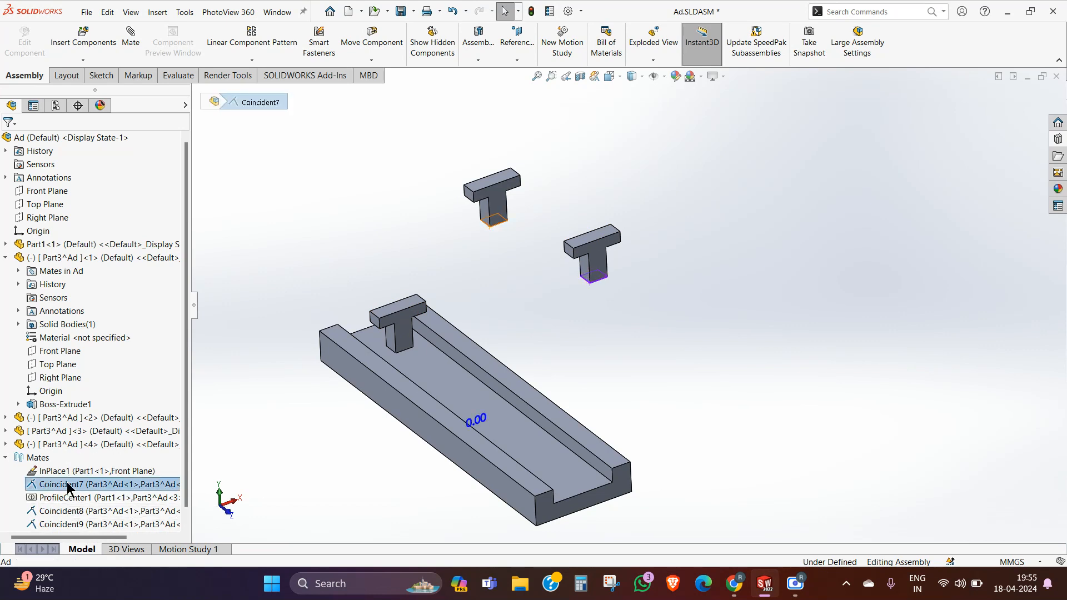
{"action": "right_click", "coordinate": [67, 486]}
{"action": "left_click", "coordinate": [100, 352]}
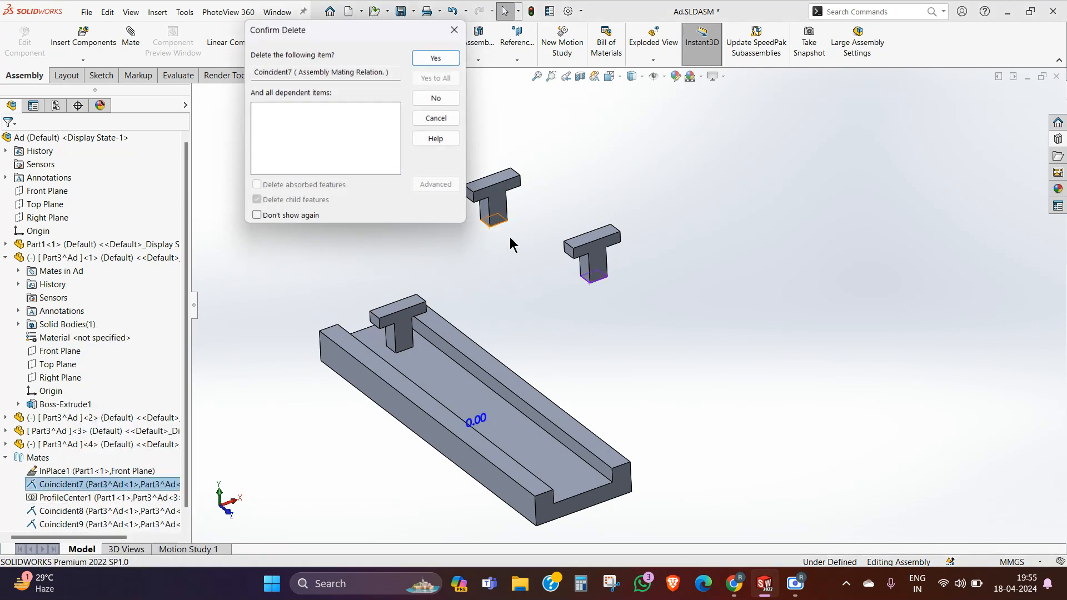
{"action": "left_click", "coordinate": [455, 58]}
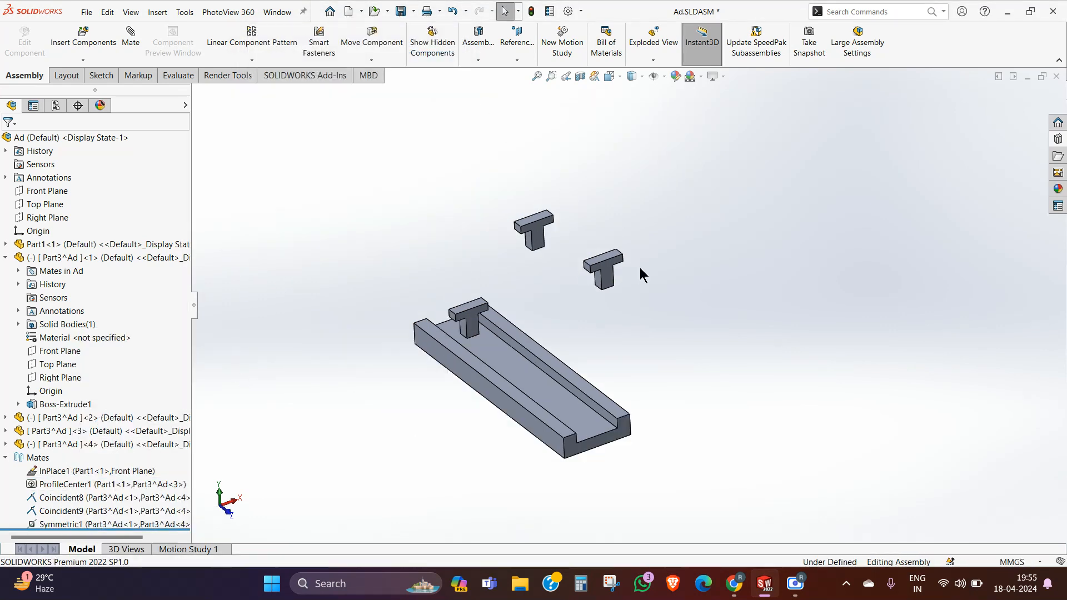
Step: In the top view, slide the first T part along the channel's length and move the second T part far away from the channel
{"action": "left_click", "coordinate": [220, 494]}
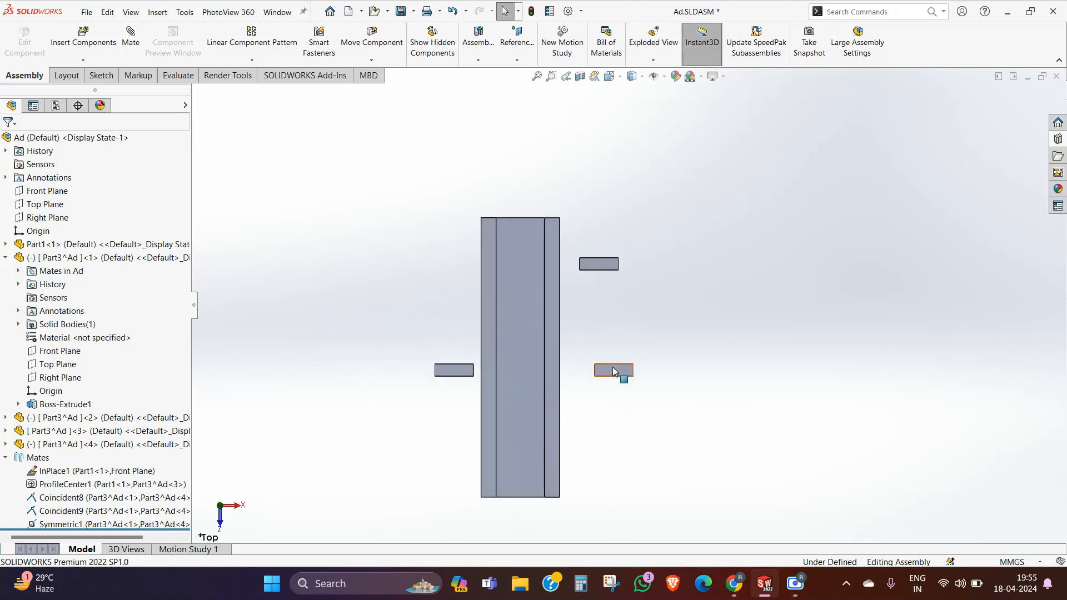
{"action": "left_click_drag", "start_coordinate": [612, 366], "coordinate": [635, 427]}
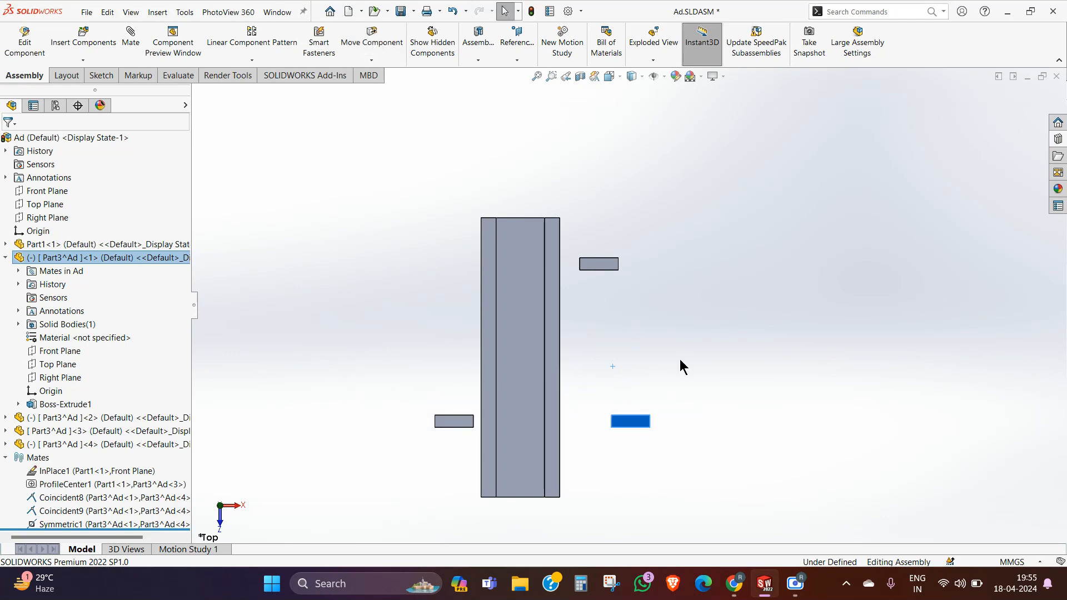
{"action": "left_click", "coordinate": [607, 322]}
{"action": "left_click_drag", "start_coordinate": [600, 271], "coordinate": [974, 169]}
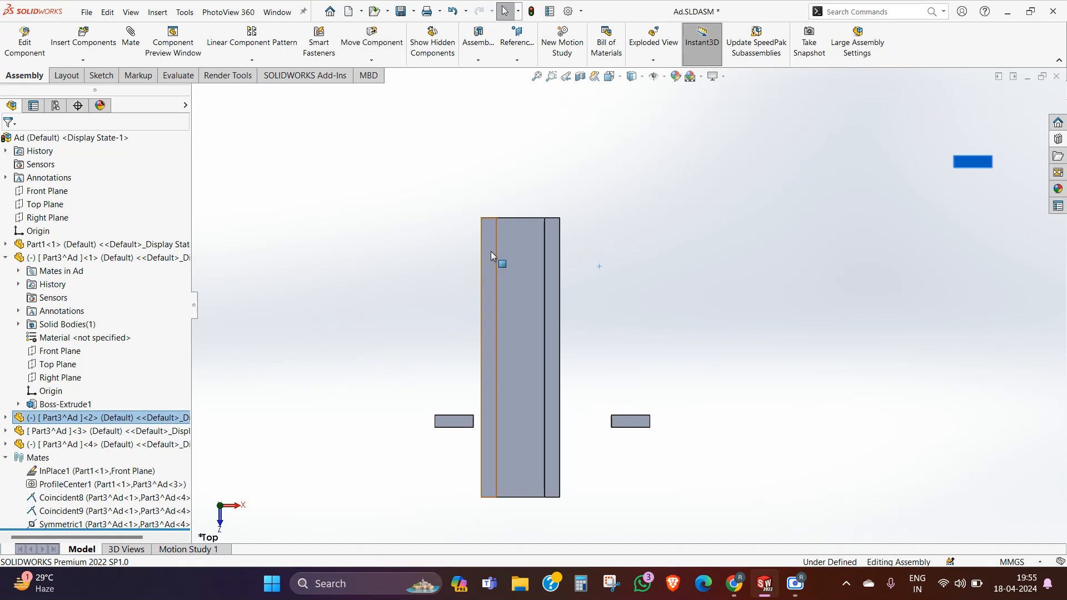
Step: Move the first and fourth T parts along and across the channel in turn to test their mated motion, leaving both near mid-length
{"action": "mouse_move", "coordinate": [626, 426]}
{"action": "left_mouse_down"}
{"action": "mouse_move", "coordinate": [594, 383]}
{"action": "mouse_move", "coordinate": [578, 260]}
{"action": "mouse_move", "coordinate": [582, 470]}
{"action": "mouse_move", "coordinate": [566, 189]}
{"action": "mouse_move", "coordinate": [575, 192]}
{"action": "mouse_move", "coordinate": [578, 409]}
{"action": "mouse_move", "coordinate": [630, 412]}
{"action": "left_mouse_up"}
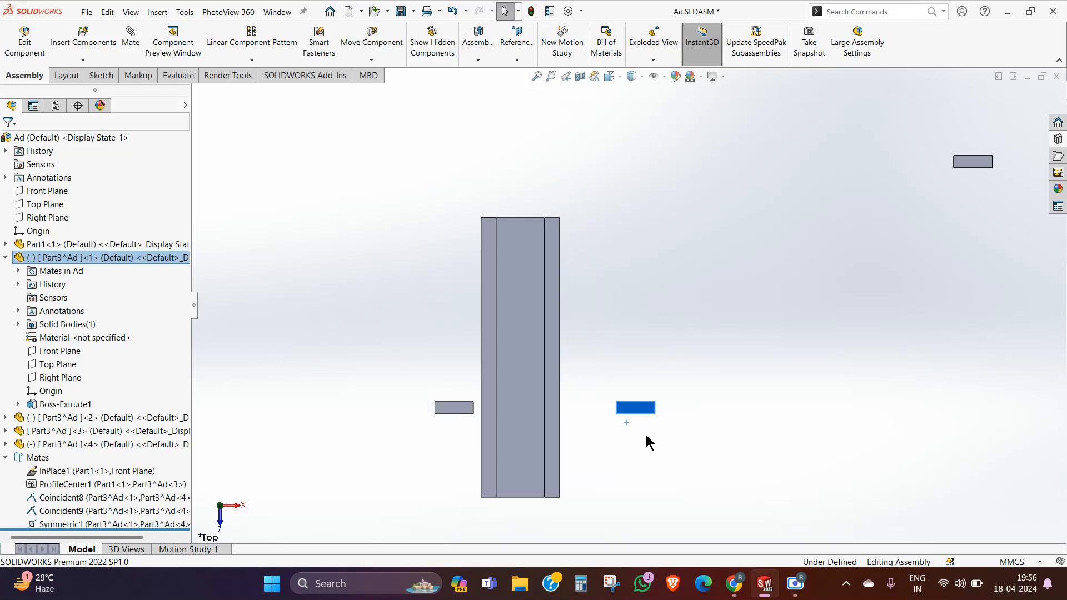
{"action": "left_click_drag", "start_coordinate": [456, 411], "coordinate": [377, 414]}
{"action": "left_click", "coordinate": [646, 344]}
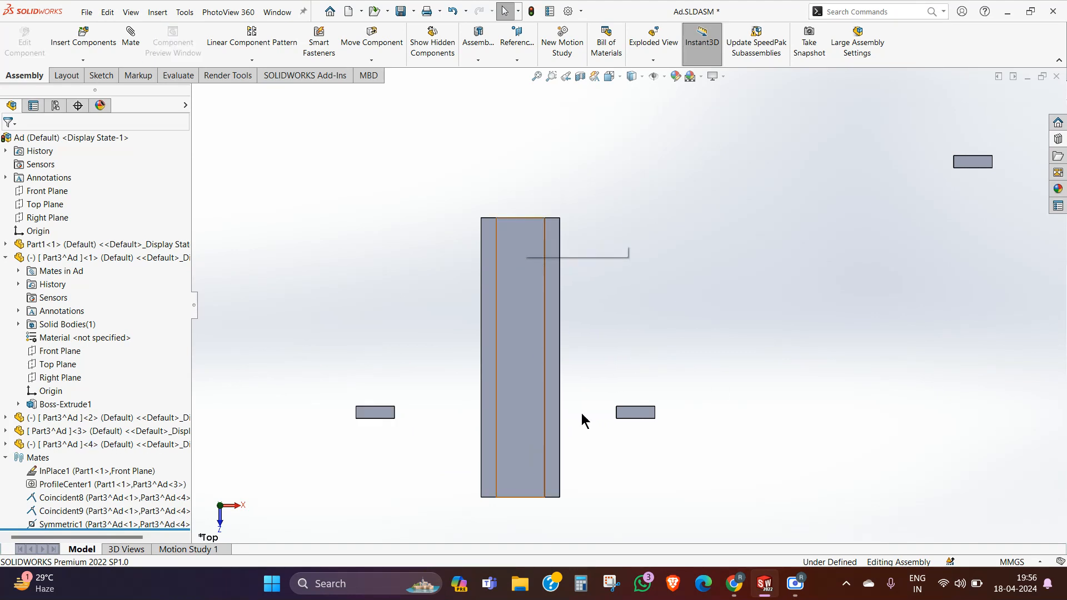
{"action": "left_click_drag", "start_coordinate": [647, 420], "coordinate": [648, 366]}
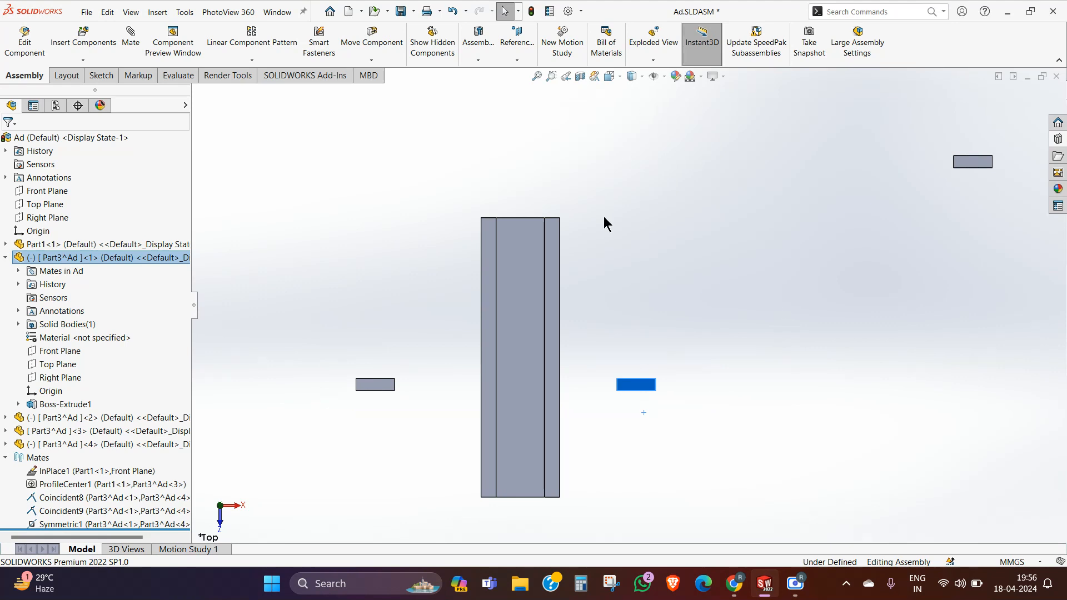
{"action": "left_click", "coordinate": [690, 336]}
{"action": "left_click_drag", "start_coordinate": [381, 384], "coordinate": [417, 304]}
{"action": "left_click", "coordinate": [360, 261]}
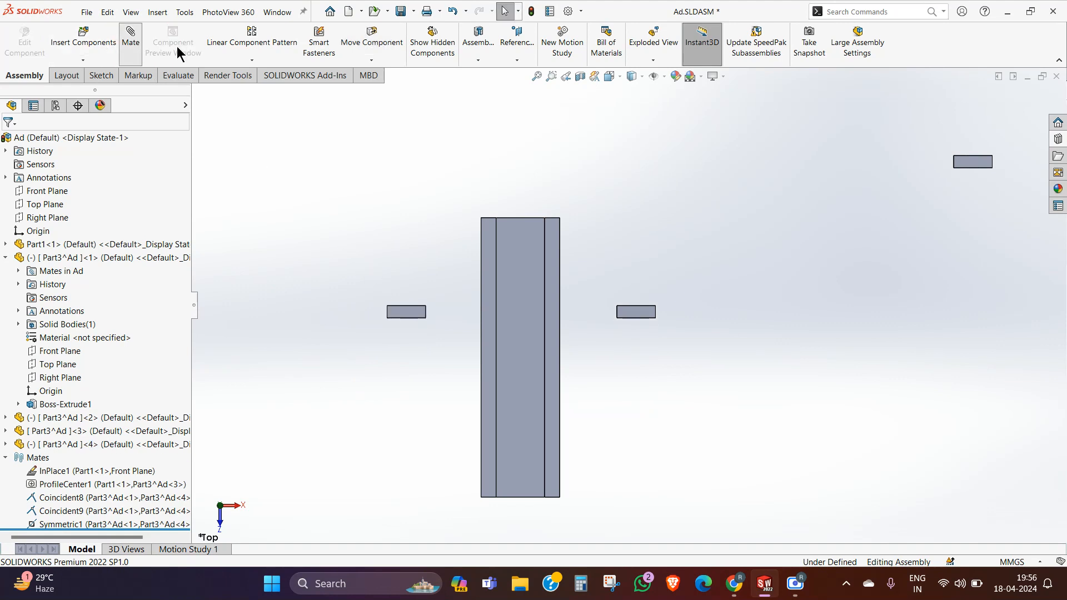
{"action": "left_click", "coordinate": [130, 36]}
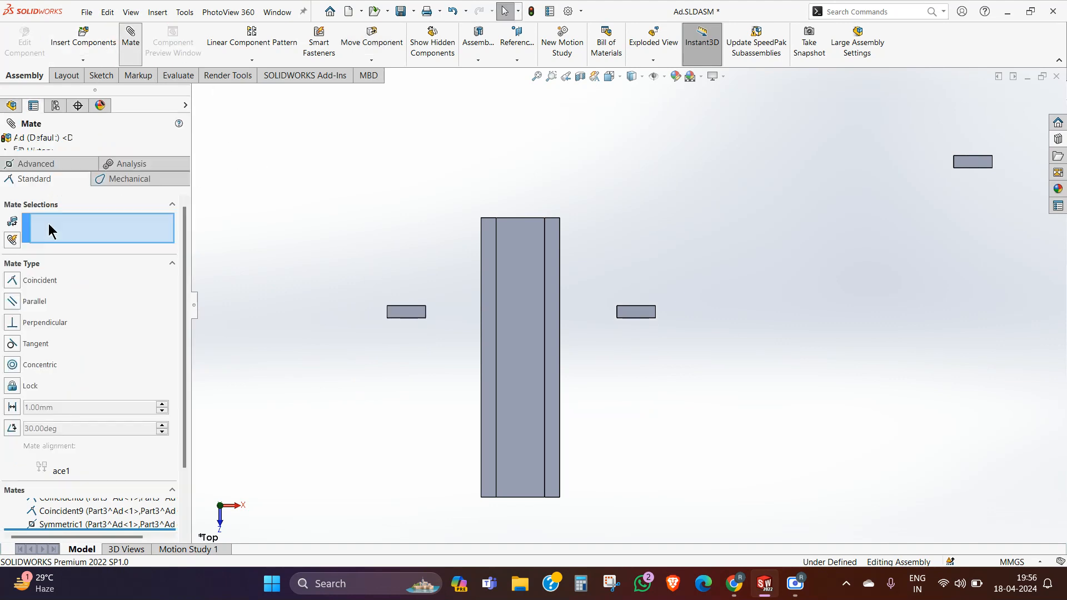
{"action": "left_click", "coordinate": [49, 167]}
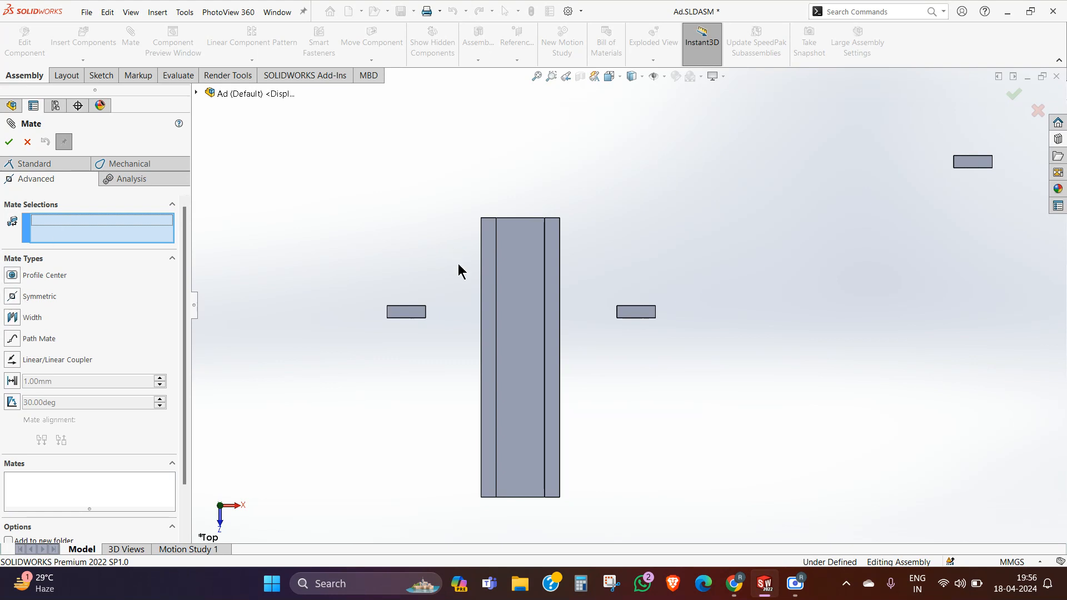
{"action": "left_click", "coordinate": [28, 141]}
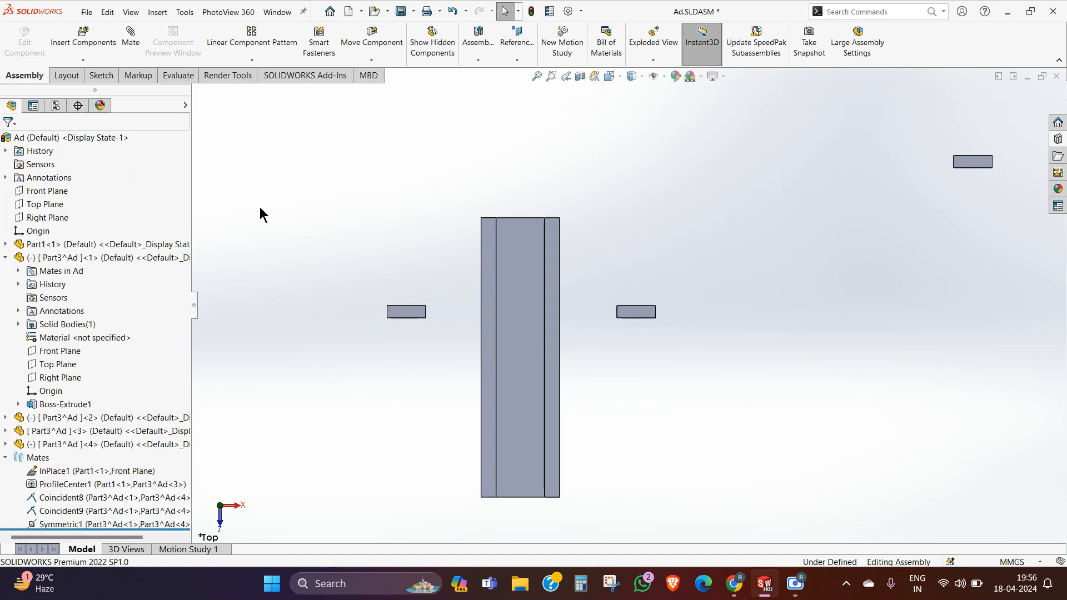
Step: Delete the first and fourth T parts on both sides of the channel together with their dependent mates
{"action": "scroll", "coordinate": [653, 314], "scroll_direction": "down", "scroll_amount": 3}
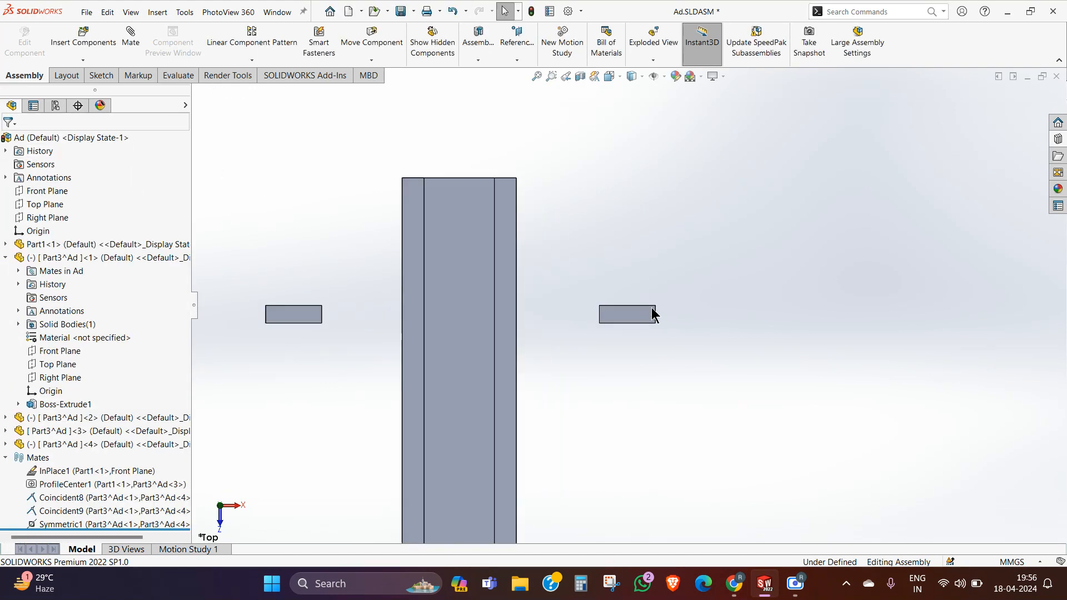
{"action": "left_click", "coordinate": [319, 317]}
{"action": "left_click", "coordinate": [616, 314], "text": "ctrl"}
{"action": "key", "text": "Delete"}
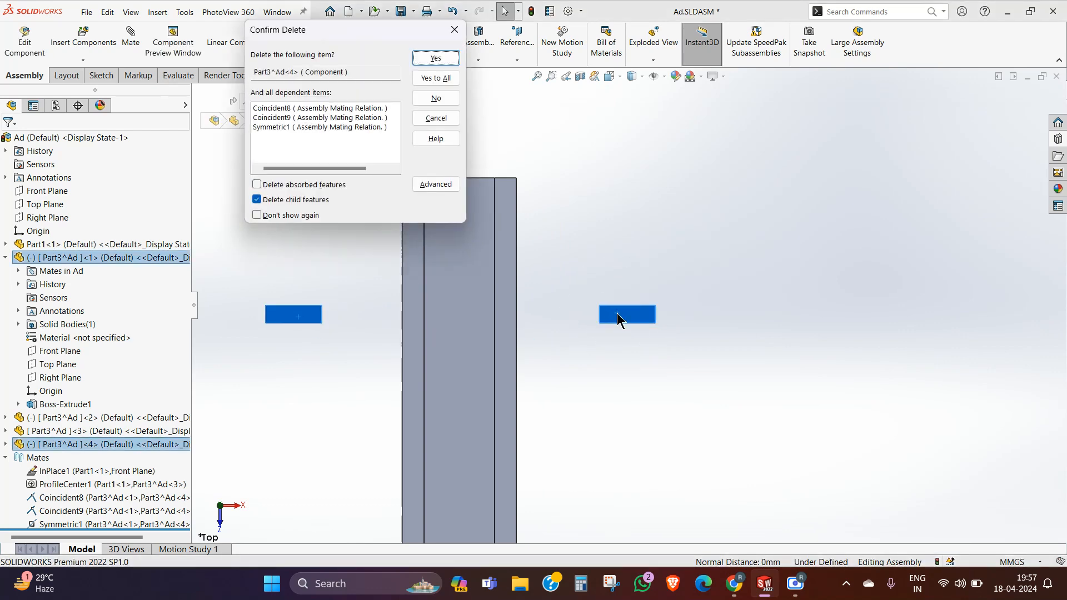
{"action": "left_click", "coordinate": [436, 58]}
{"action": "left_click", "coordinate": [428, 60]}
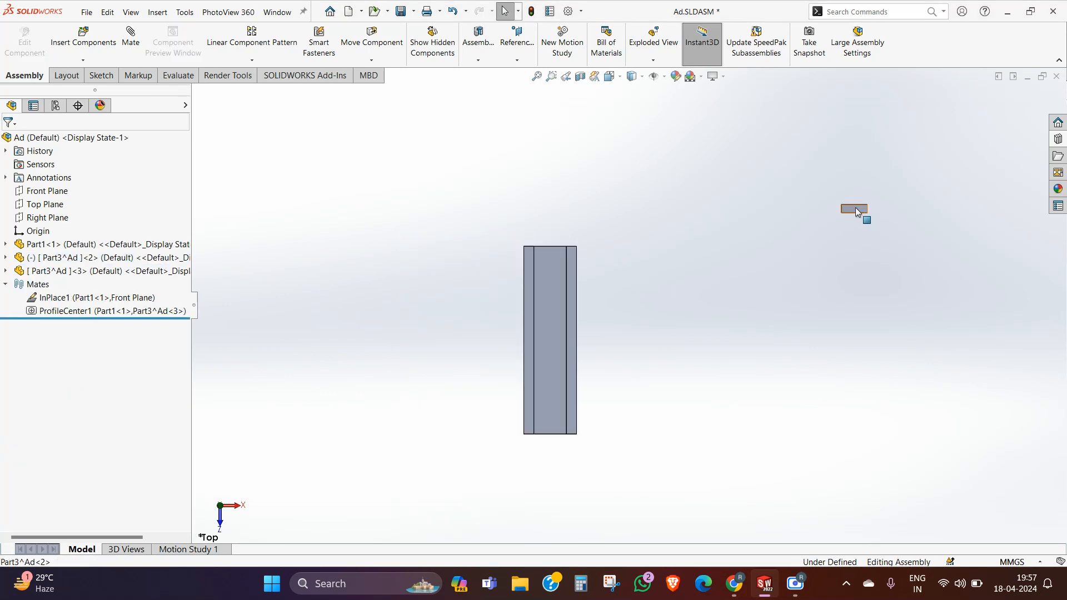
Step: Bring the remaining loose T part near the channel and mate its stem's bottom face coincident with the channel floor
{"action": "left_click_drag", "start_coordinate": [855, 208], "coordinate": [555, 309]}
{"action": "middle_click_drag", "start_coordinate": [668, 351], "coordinate": [572, 305]}
{"action": "left_click", "coordinate": [564, 372]}
{"action": "middle_click_drag", "start_coordinate": [563, 372], "coordinate": [583, 288]}
{"action": "scroll", "coordinate": [589, 288], "scroll_direction": "down", "scroll_amount": 3}
{"action": "left_click", "coordinate": [596, 275], "text": "ctrl"}
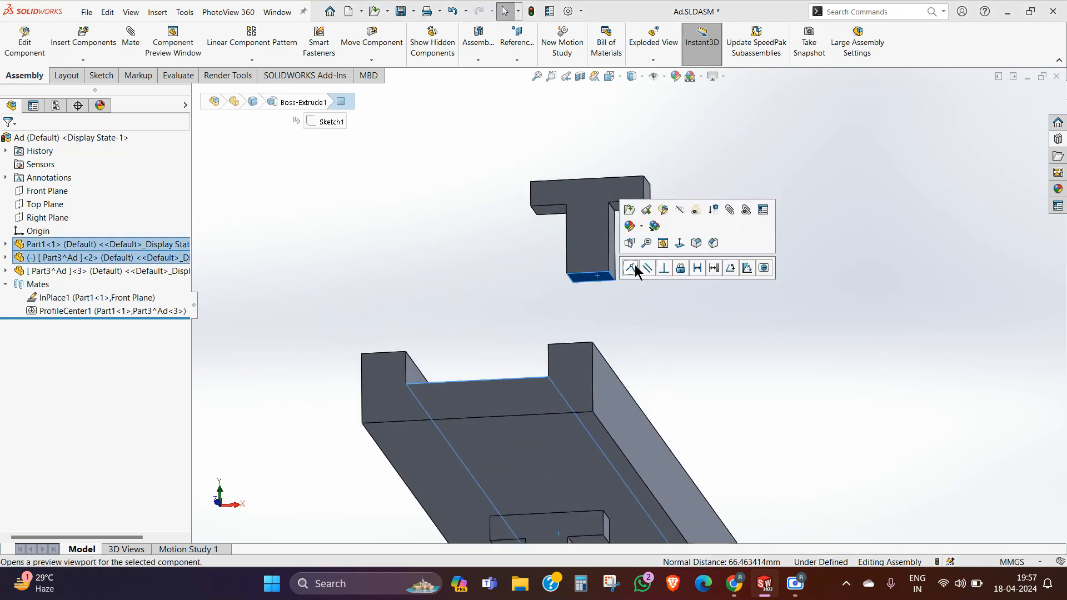
{"action": "left_click", "coordinate": [634, 270]}
Step: Start an advanced Width mate and pick the channel's two inner side walls as the width selections
{"action": "middle_click_drag", "start_coordinate": [762, 173], "coordinate": [644, 378]}
{"action": "mouse_move", "coordinate": [601, 288]}
{"action": "left_mouse_down"}
{"action": "mouse_move", "coordinate": [525, 282]}
{"action": "mouse_move", "coordinate": [700, 320]}
{"action": "mouse_move", "coordinate": [496, 280]}
{"action": "mouse_move", "coordinate": [565, 298]}
{"action": "mouse_move", "coordinate": [592, 287]}
{"action": "left_mouse_up"}
{"action": "left_click", "coordinate": [670, 195]}
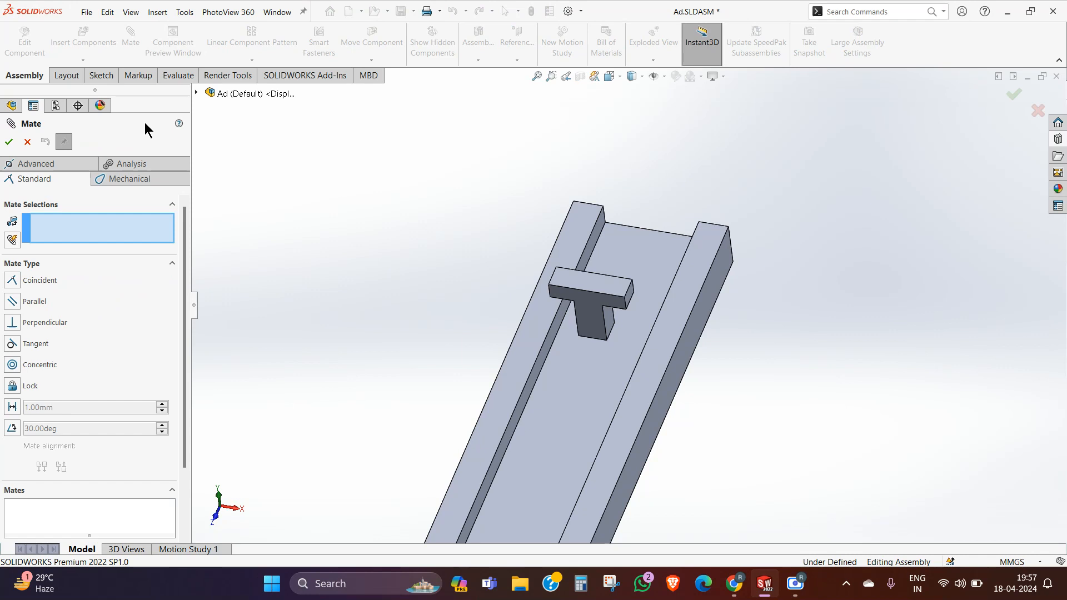
{"action": "left_click", "coordinate": [72, 165]}
{"action": "left_click", "coordinate": [12, 317]}
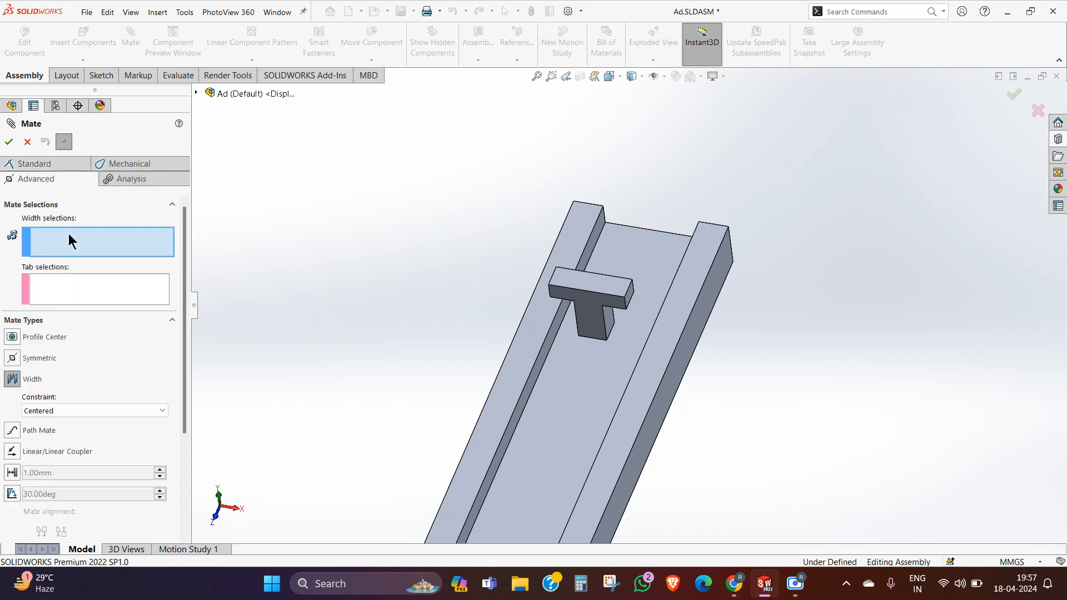
{"action": "scroll", "coordinate": [550, 361], "scroll_direction": "down", "scroll_amount": 5}
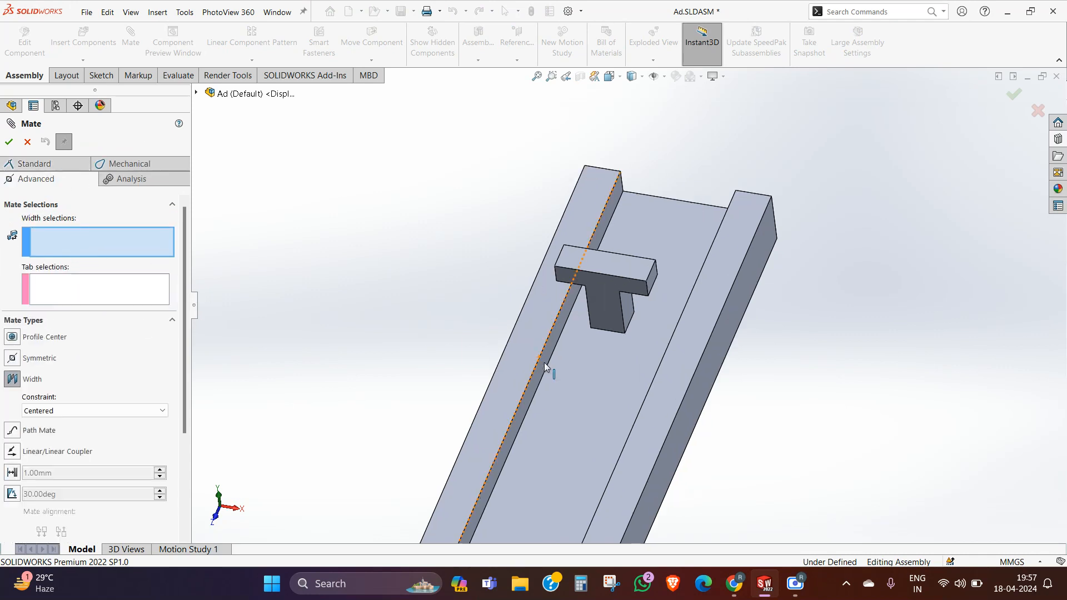
{"action": "left_click", "coordinate": [576, 327]}
{"action": "middle_click_drag", "start_coordinate": [584, 358], "coordinate": [714, 344]}
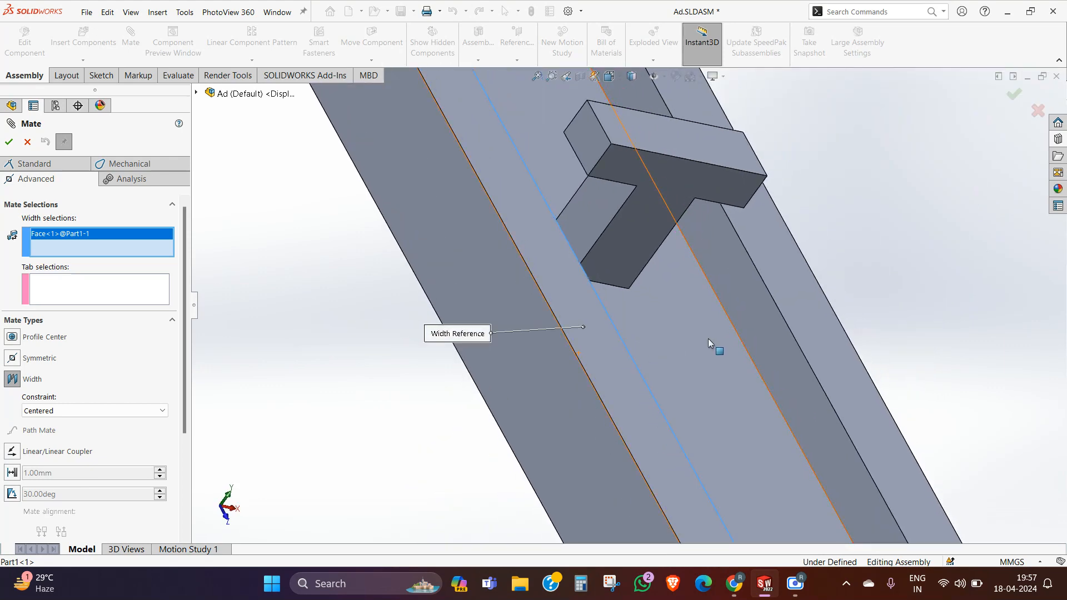
{"action": "left_click", "coordinate": [750, 322]}
Step: Pick the two side faces of the T part's stem as tab selections, accept the centered Width mate and finish mating
{"action": "left_click", "coordinate": [599, 210]}
{"action": "middle_click_drag", "start_coordinate": [599, 210], "coordinate": [659, 228]}
{"action": "left_click", "coordinate": [663, 228]}
{"action": "scroll", "coordinate": [507, 269], "scroll_direction": "up", "scroll_amount": 6}
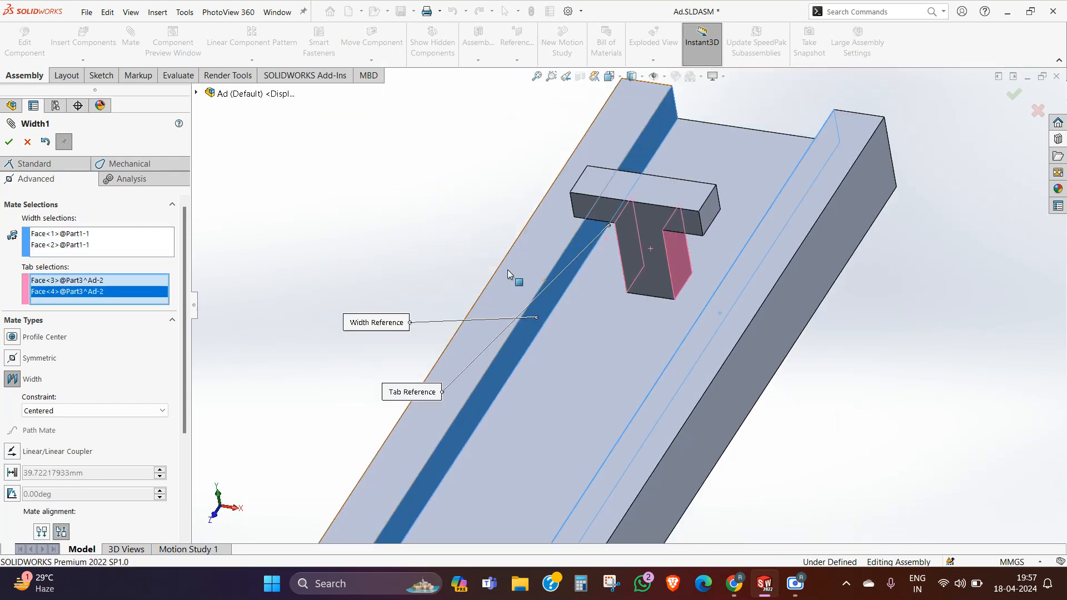
{"action": "middle_click_drag", "start_coordinate": [590, 288], "coordinate": [577, 218]}
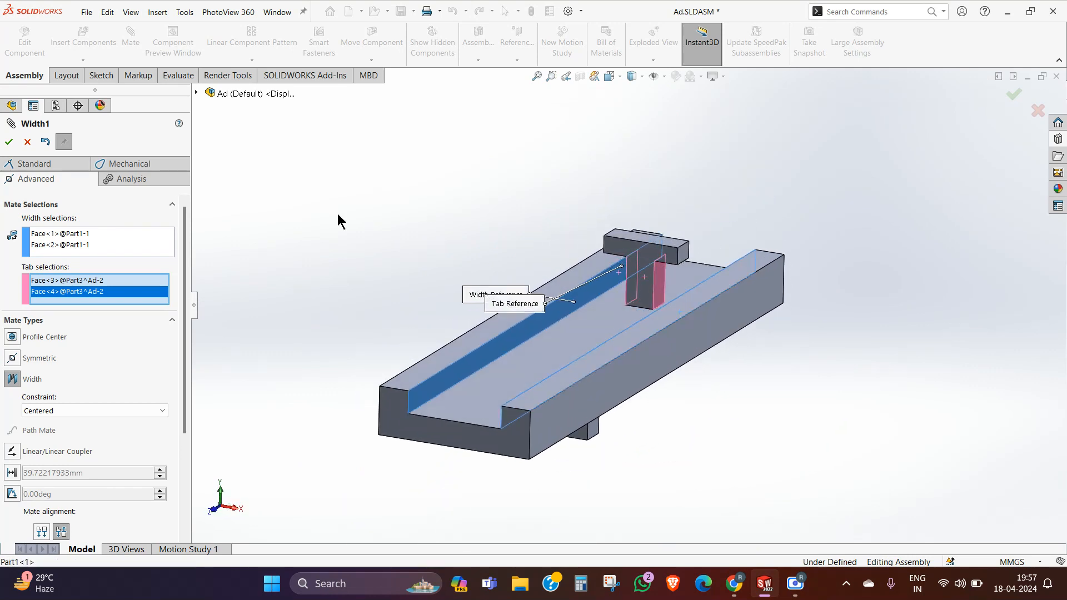
{"action": "left_click", "coordinate": [8, 143]}
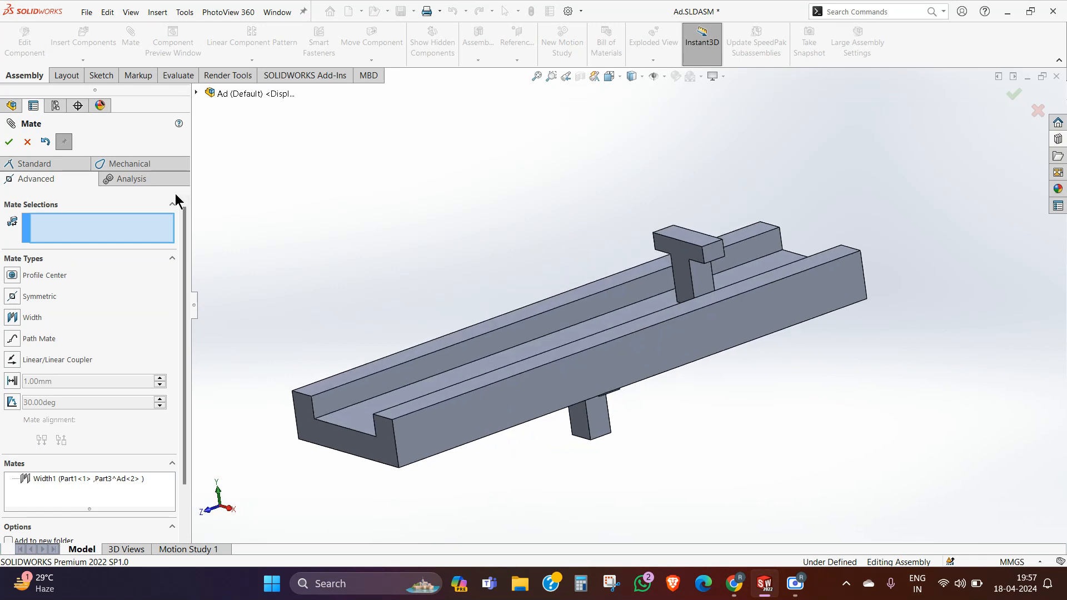
{"action": "left_click", "coordinate": [21, 147]}
Step: View the channel from above and slide the T part along it to test the Width mate
{"action": "middle_click_drag", "start_coordinate": [495, 178], "coordinate": [567, 328]}
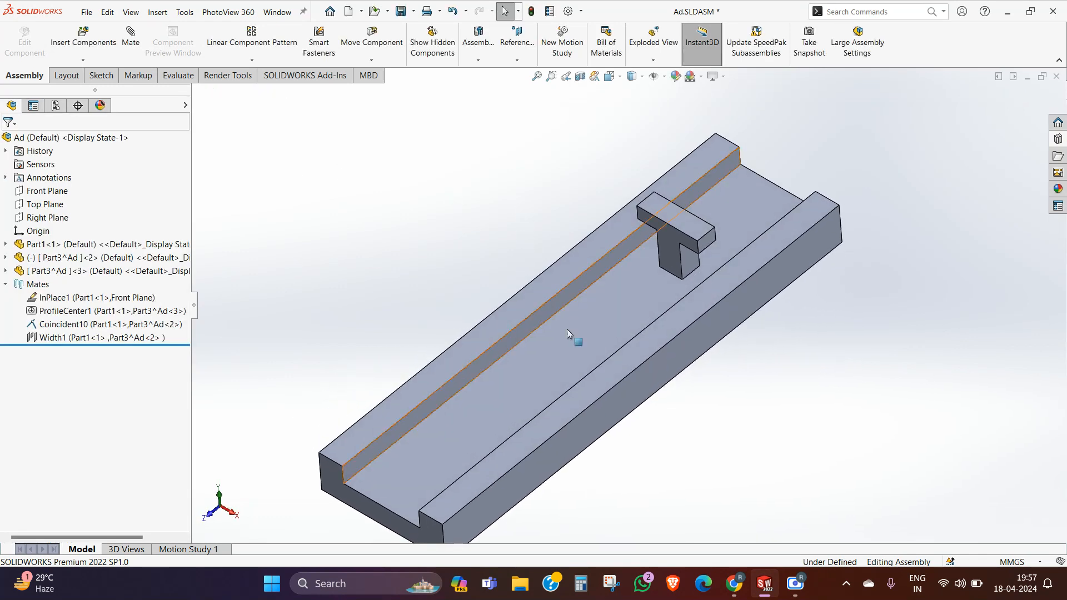
{"action": "left_click", "coordinate": [511, 311]}
{"action": "left_click", "coordinate": [604, 277]}
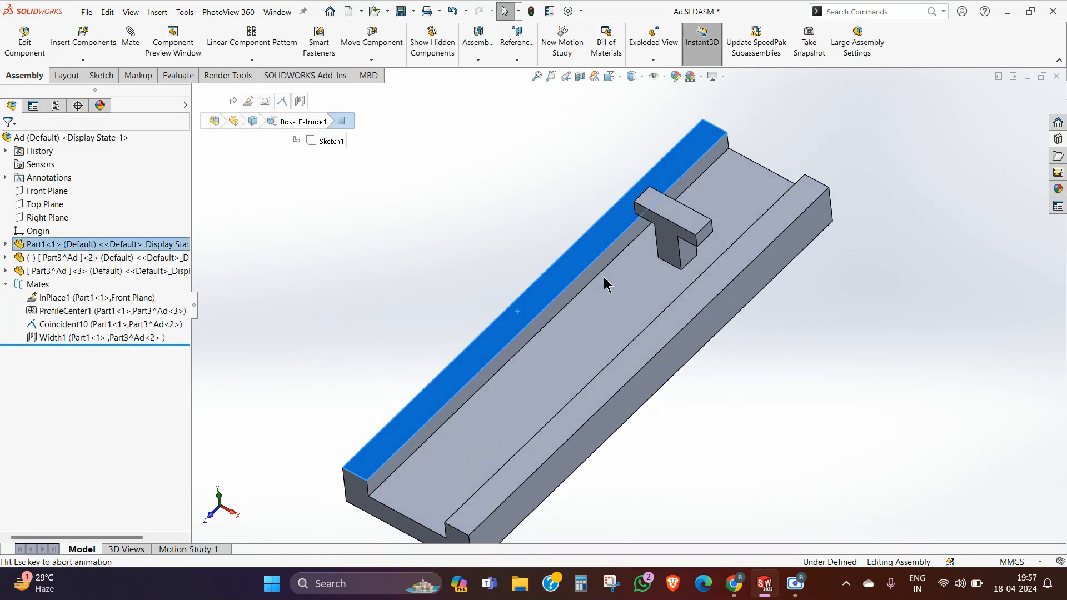
{"action": "left_click", "coordinate": [440, 225]}
{"action": "mouse_move", "coordinate": [629, 209]}
{"action": "left_mouse_down"}
{"action": "mouse_move", "coordinate": [639, 401]}
{"action": "mouse_move", "coordinate": [637, 191]}
{"action": "left_mouse_up"}
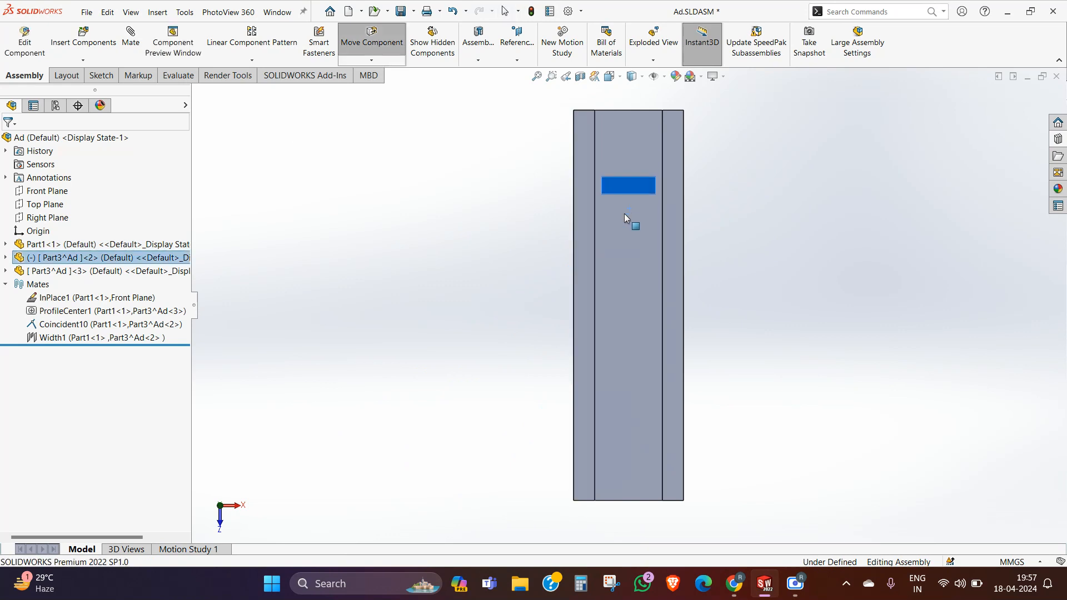
{"action": "key", "text": "Escape"}
Step: Copy the T part and place the copy beside the channel
{"action": "middle_click_drag", "start_coordinate": [670, 329], "coordinate": [699, 205]}
{"action": "left_click_drag", "start_coordinate": [698, 205], "coordinate": [549, 156], "text": "ctrl"}
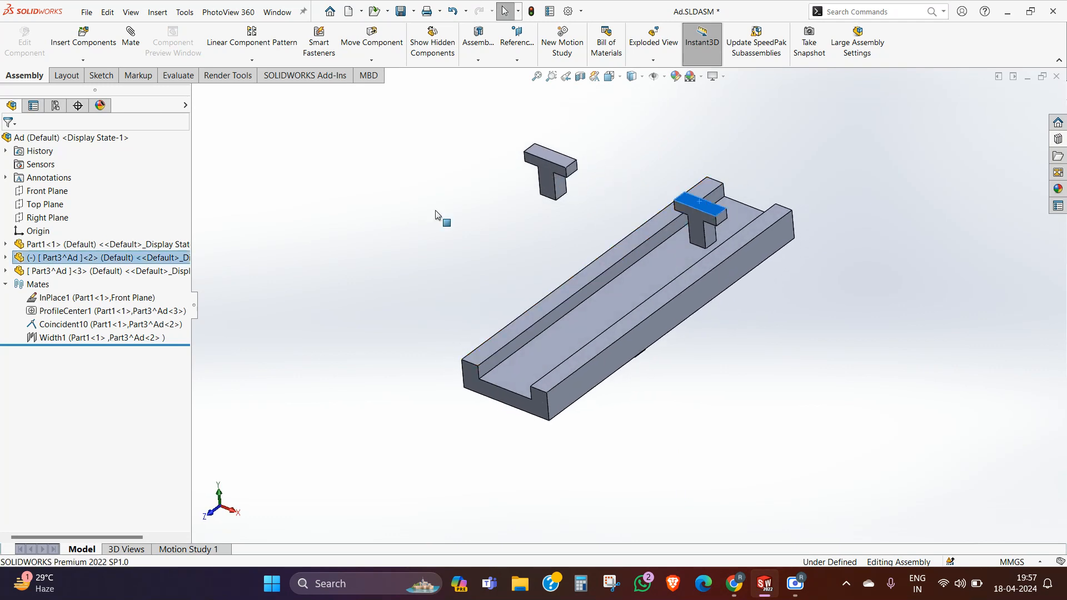
{"action": "left_click", "coordinate": [304, 209]}
Step: Start another Width mate and pick the channel's two inner side walls as the tab selections
{"action": "left_click", "coordinate": [131, 37]}
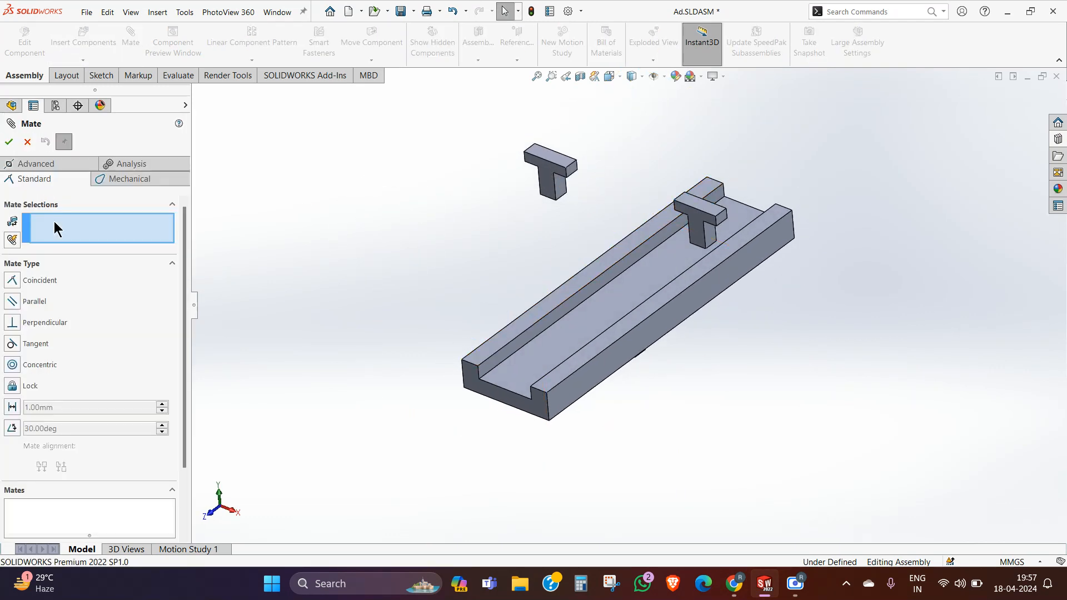
{"action": "left_click", "coordinate": [32, 163]}
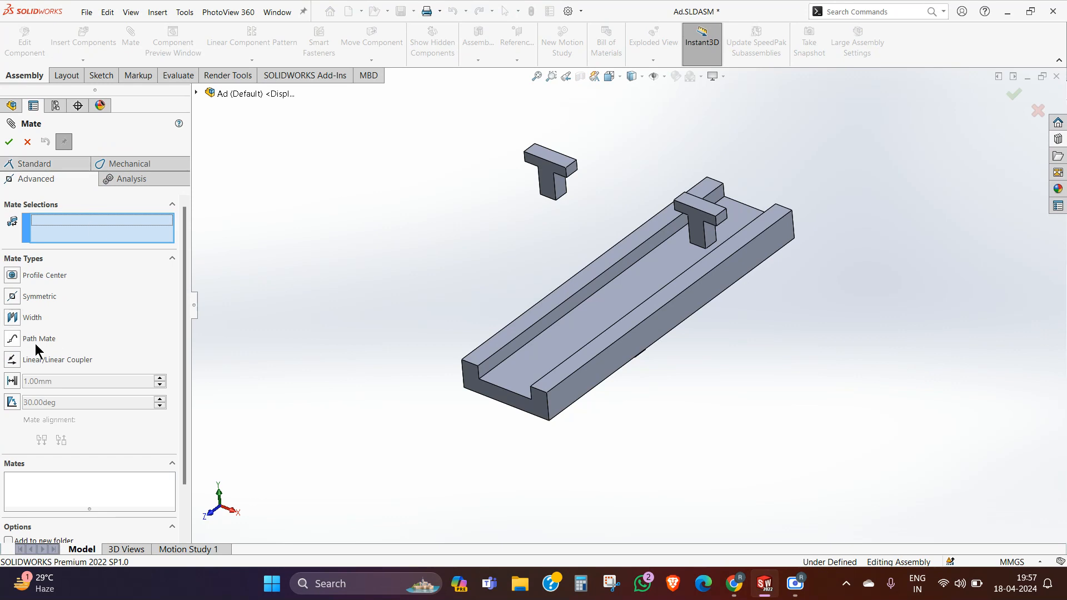
{"action": "left_click", "coordinate": [12, 319]}
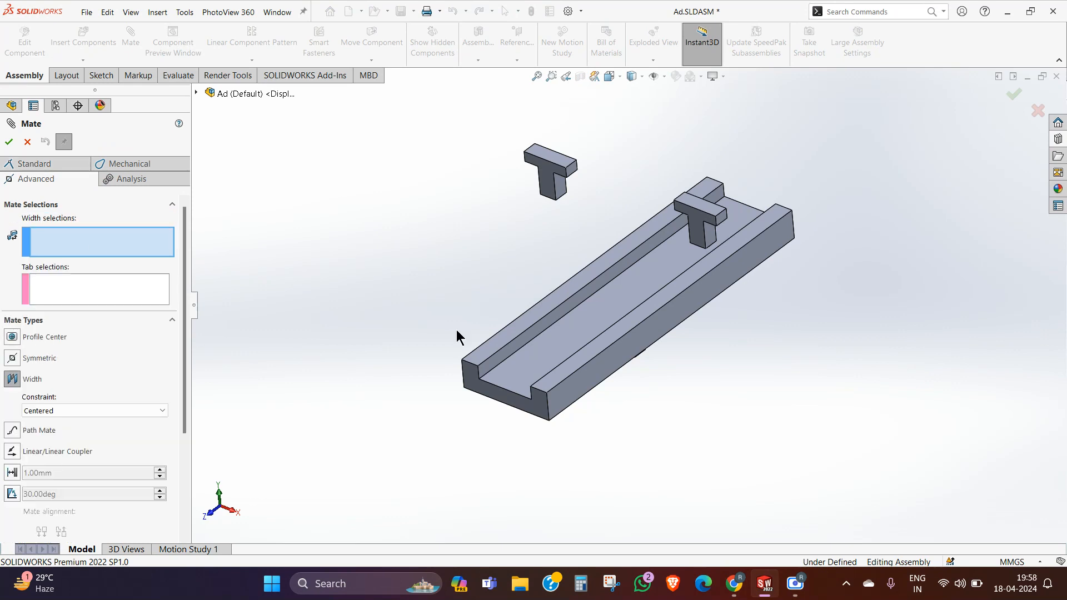
{"action": "left_click", "coordinate": [141, 275]}
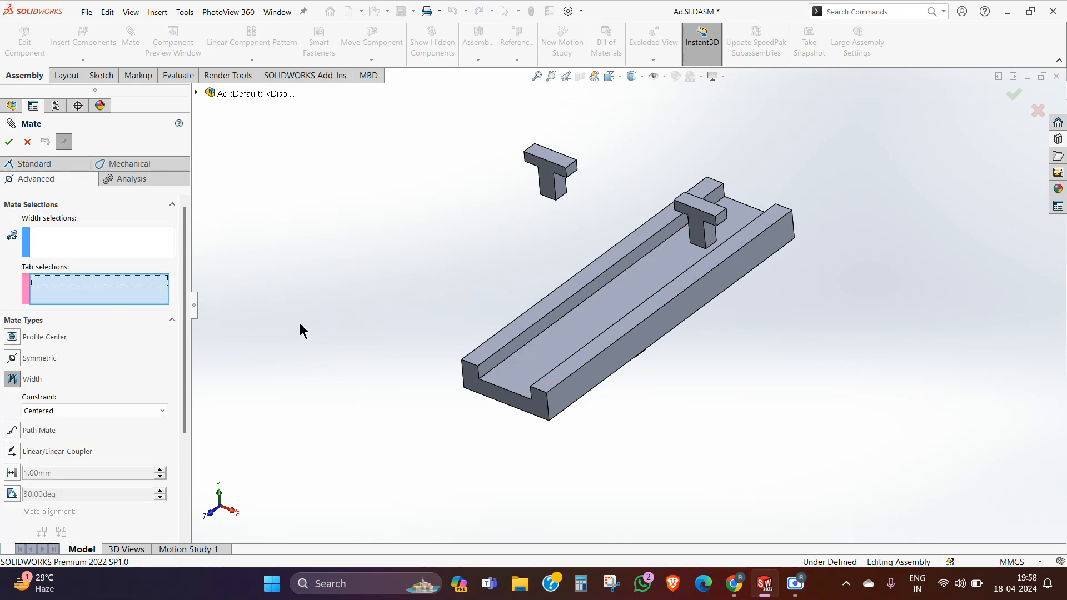
{"action": "scroll", "coordinate": [543, 341], "scroll_direction": "down", "scroll_amount": 4}
{"action": "left_click", "coordinate": [494, 371]}
{"action": "middle_click_drag", "start_coordinate": [495, 369], "coordinate": [564, 373]}
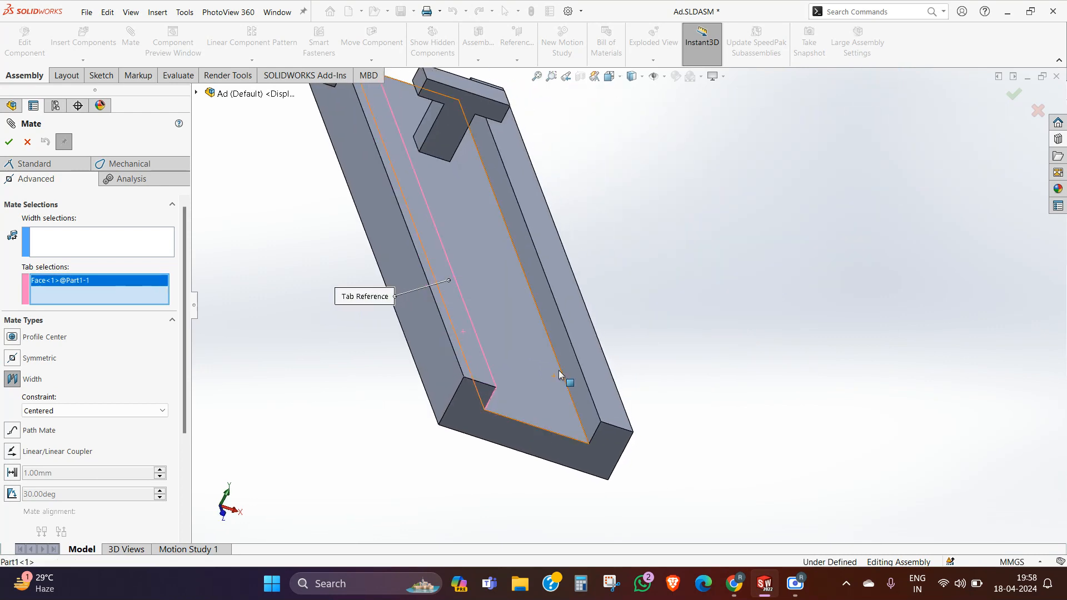
{"action": "left_click", "coordinate": [534, 374]}
{"action": "scroll", "coordinate": [485, 326], "scroll_direction": "up", "scroll_amount": 3}
Step: Pick the two side faces of the copied T part's stem as width selections and accept the centered Width mate
{"action": "left_click", "coordinate": [103, 247]}
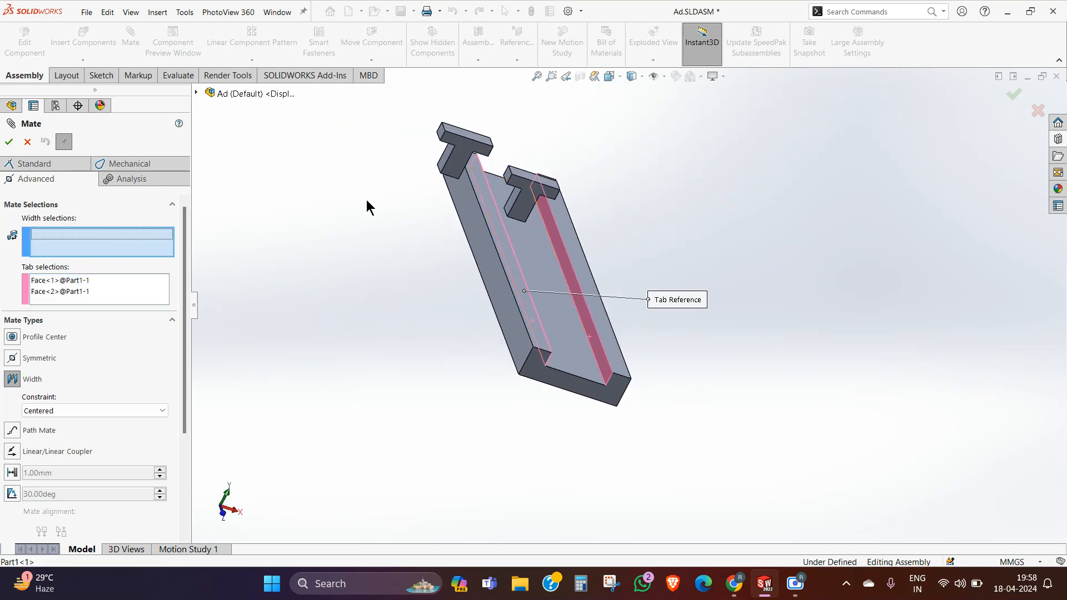
{"action": "scroll", "coordinate": [455, 164], "scroll_direction": "down", "scroll_amount": 3}
{"action": "left_click", "coordinate": [469, 178]}
{"action": "middle_click_drag", "start_coordinate": [470, 178], "coordinate": [449, 217]}
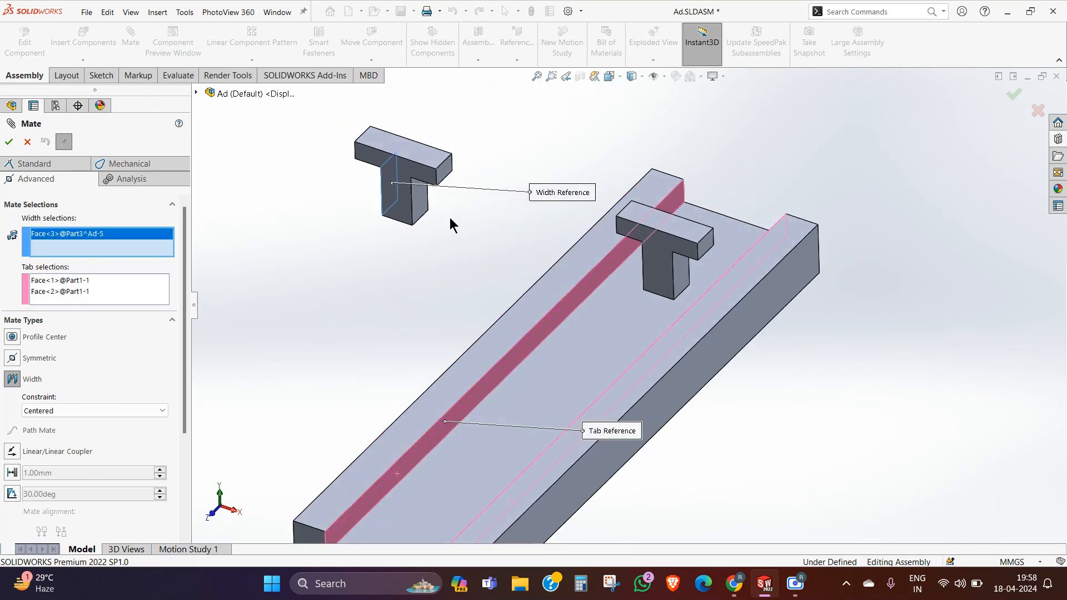
{"action": "left_click", "coordinate": [425, 202]}
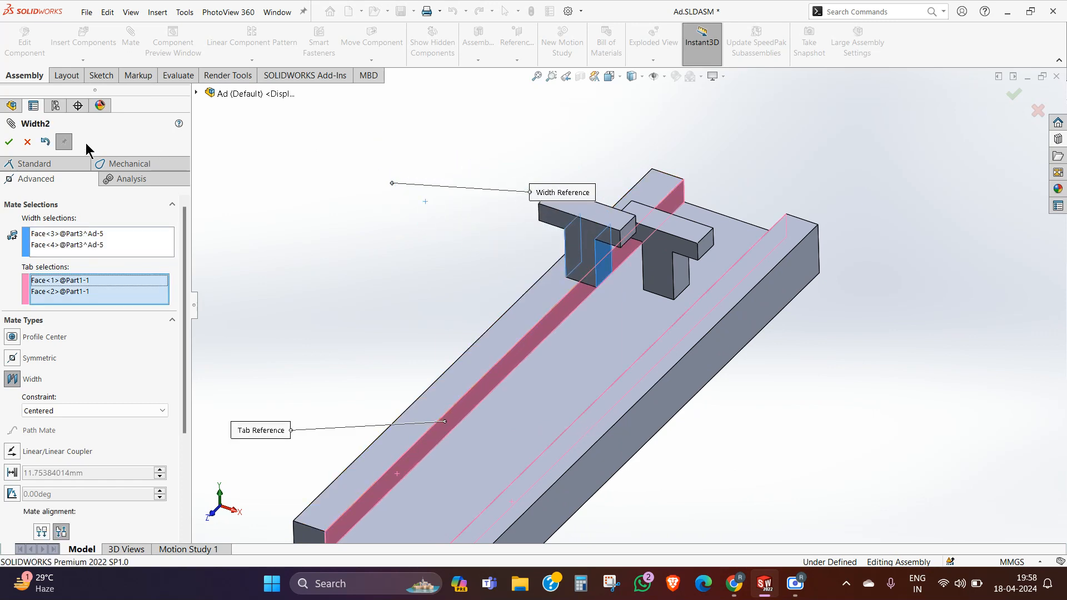
{"action": "left_click", "coordinate": [9, 141]}
Step: Mate the channel floor coincident with the bottom face of the copied T part's stem, and finish mating
{"action": "middle_click_drag", "start_coordinate": [353, 258], "coordinate": [590, 289]}
{"action": "left_click", "coordinate": [607, 324]}
{"action": "middle_click_drag", "start_coordinate": [607, 325], "coordinate": [606, 292]}
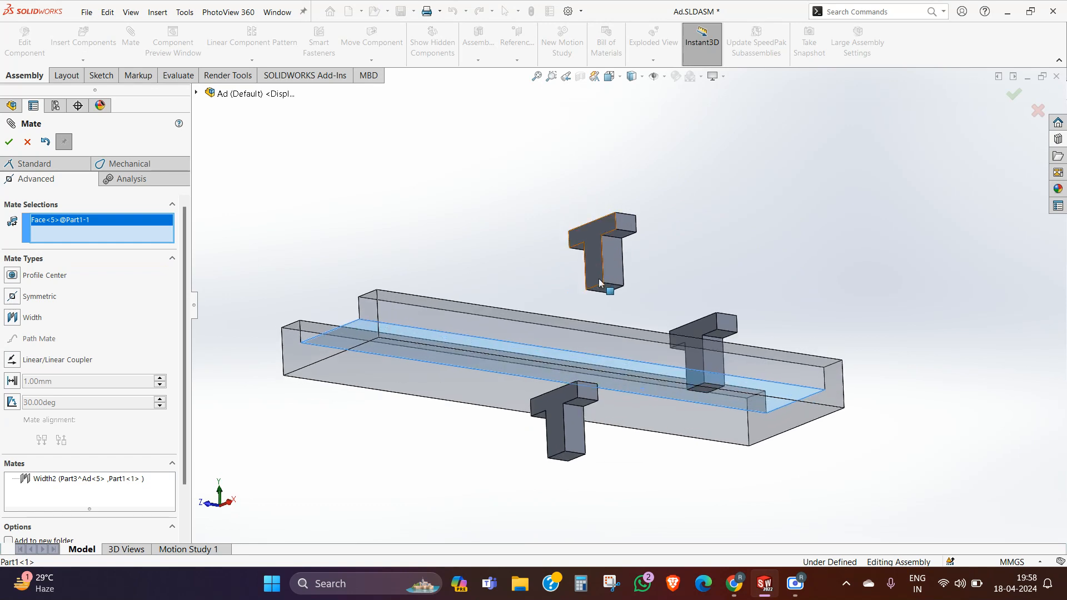
{"action": "left_click", "coordinate": [606, 288]}
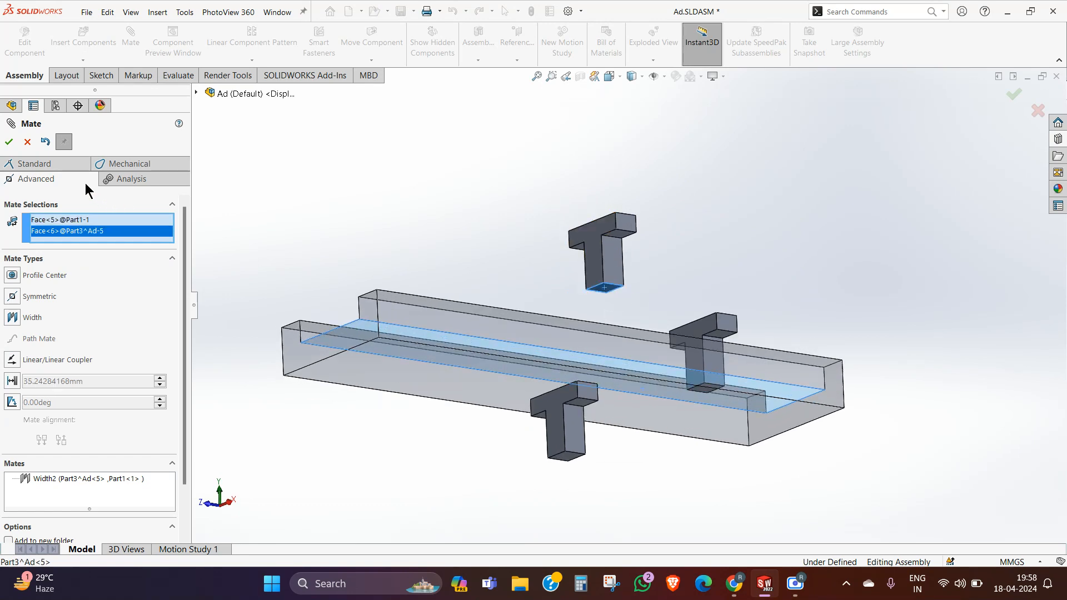
{"action": "left_click", "coordinate": [32, 163]}
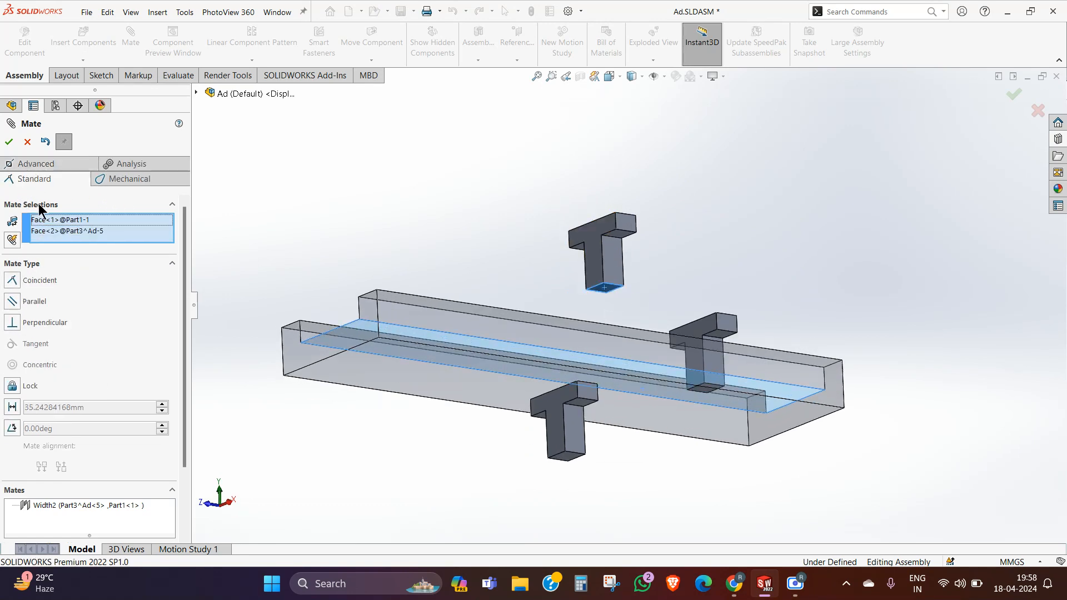
{"action": "left_click", "coordinate": [12, 280]}
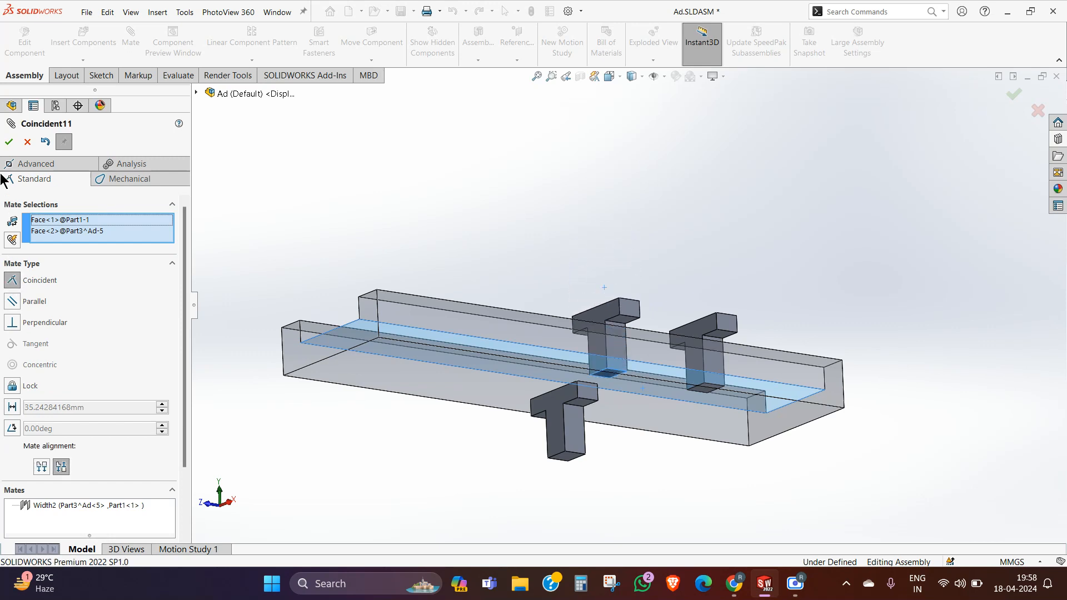
{"action": "left_click", "coordinate": [9, 142]}
{"action": "middle_click_drag", "start_coordinate": [529, 266], "coordinate": [554, 364]}
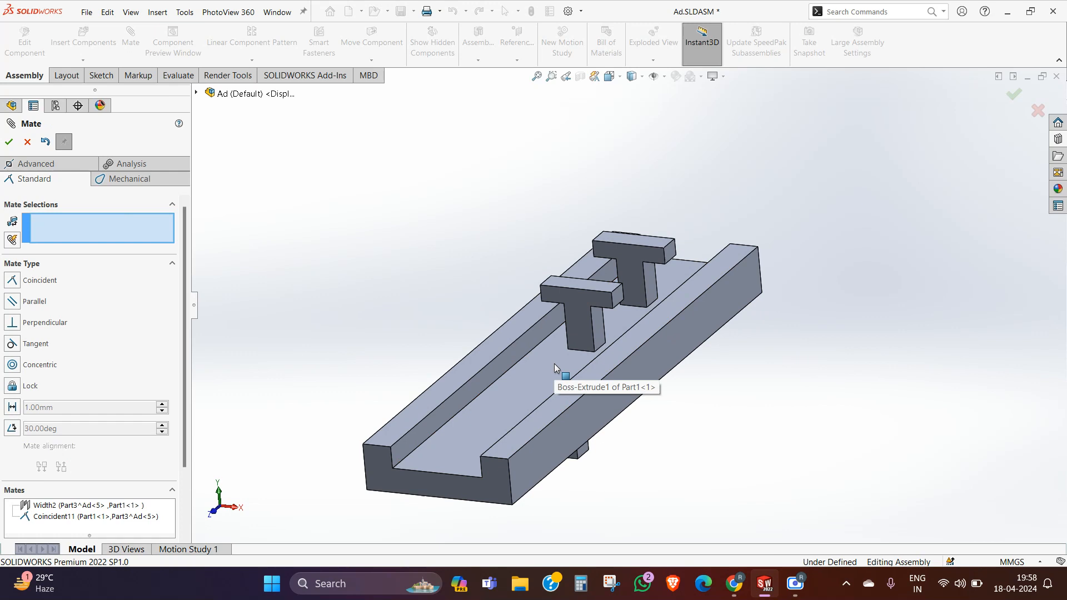
{"action": "left_click", "coordinate": [9, 141]}
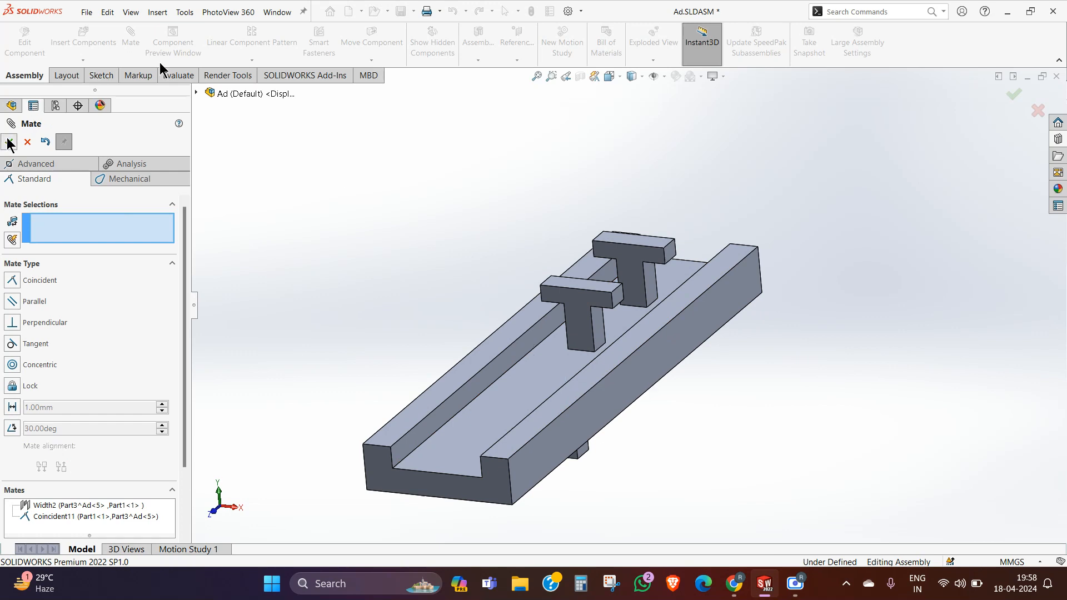
Step: Slide the copied T part and the original T part along the channel to test their motion, leaving them near mid-length
{"action": "middle_click_drag", "start_coordinate": [624, 270], "coordinate": [585, 335]}
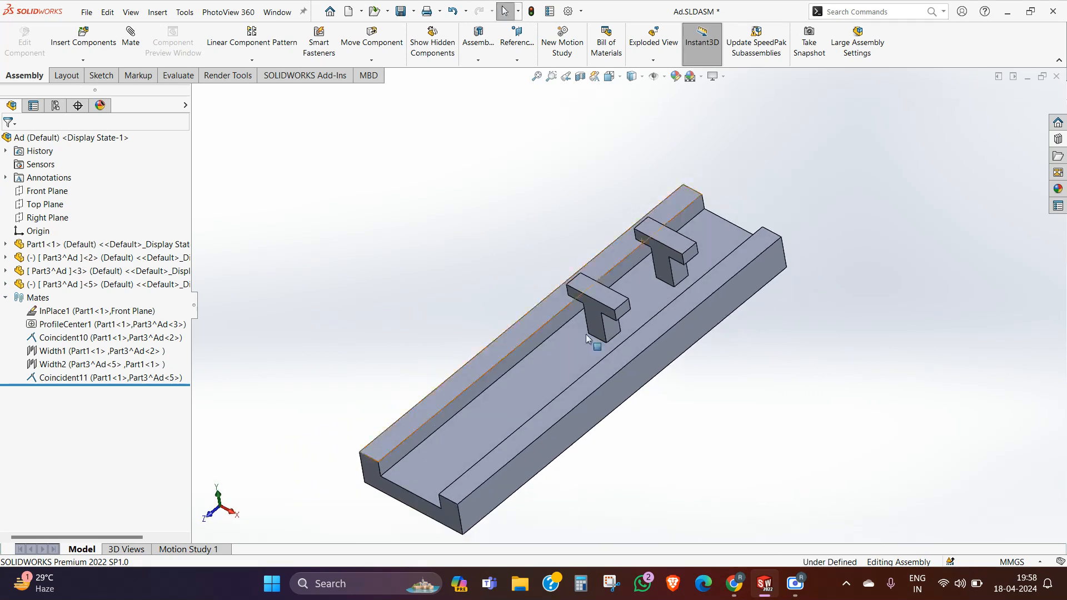
{"action": "left_click", "coordinate": [600, 294]}
{"action": "left_click_drag", "start_coordinate": [599, 318], "coordinate": [549, 349]}
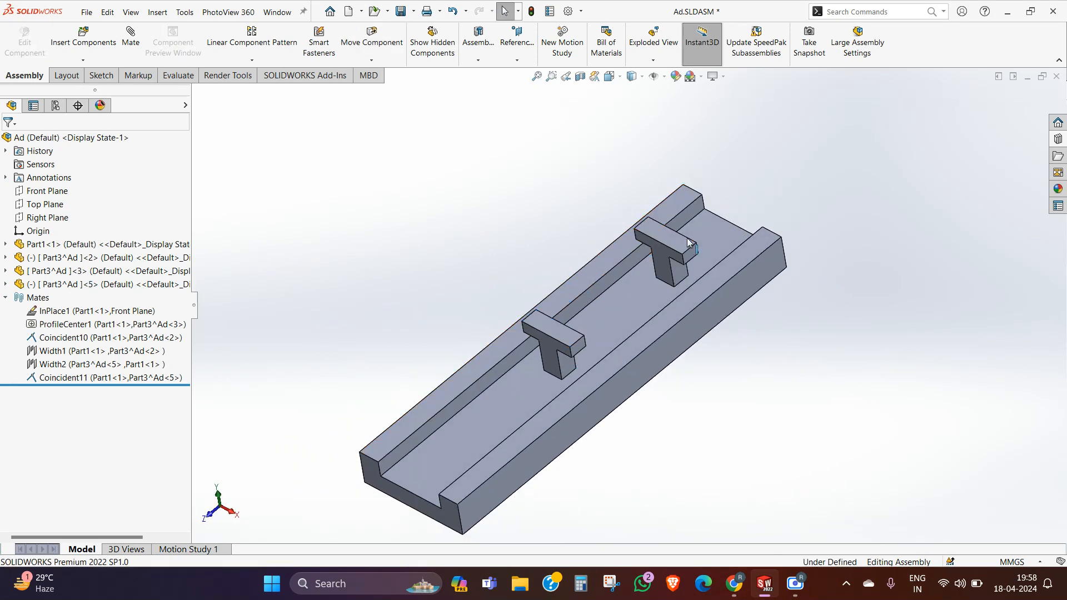
{"action": "left_click_drag", "start_coordinate": [671, 265], "coordinate": [601, 269]}
{"action": "left_click", "coordinate": [526, 269]}
{"action": "mouse_move", "coordinate": [526, 269]}
{"action": "middle_mouse_down"}
{"action": "mouse_move", "coordinate": [550, 255]}
{"action": "mouse_move", "coordinate": [537, 258]}
{"action": "middle_mouse_up"}
Step: Start a Linear/Linear Coupler mate and pick the front T-shaped face of the original T part as the first entity
{"action": "left_click", "coordinate": [137, 36]}
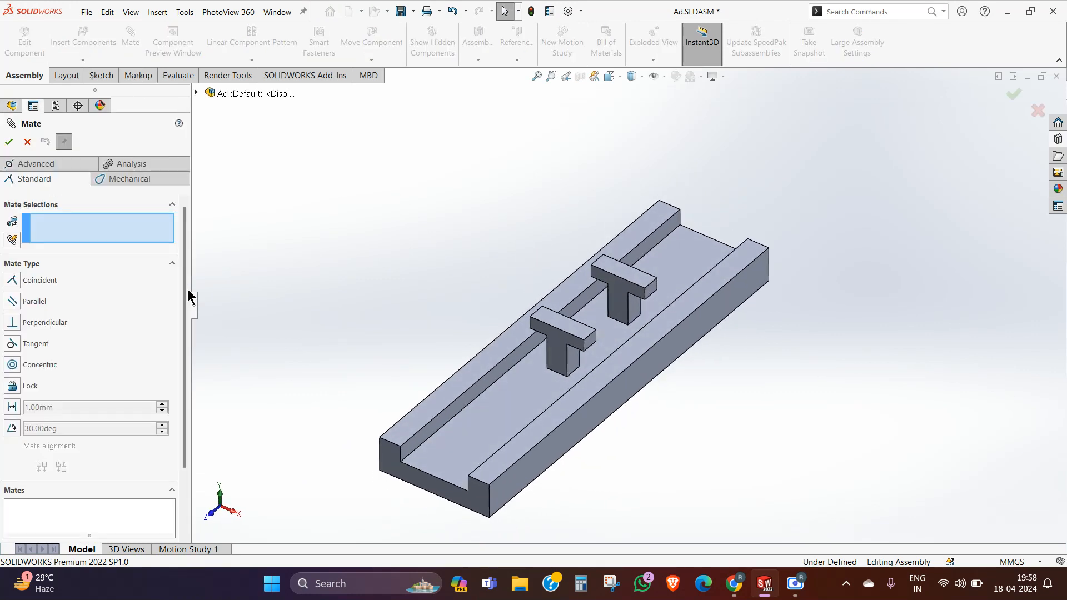
{"action": "left_click", "coordinate": [29, 161]}
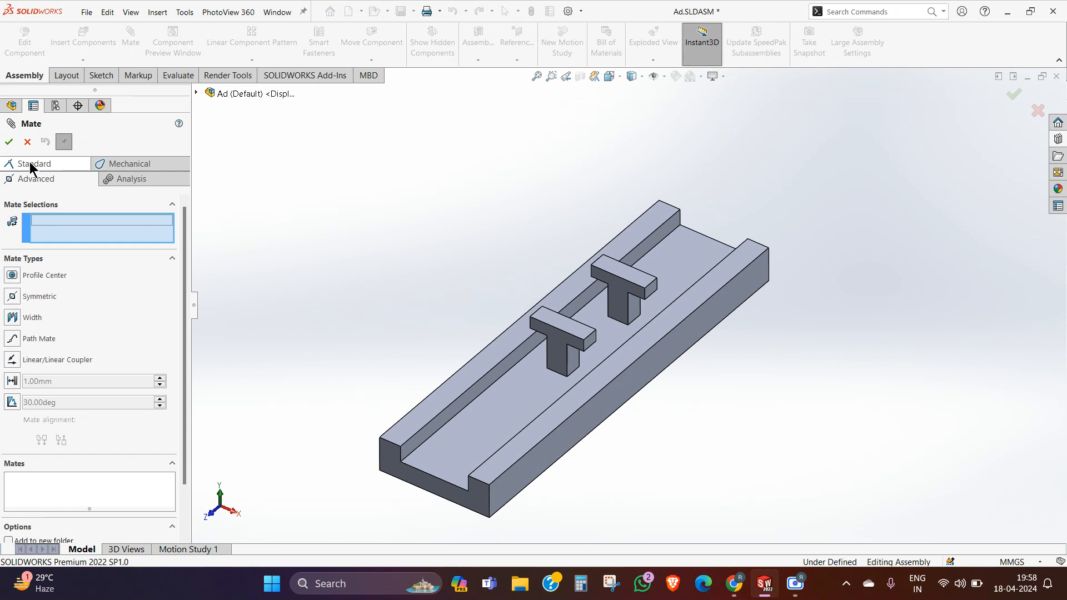
{"action": "left_click", "coordinate": [12, 361]}
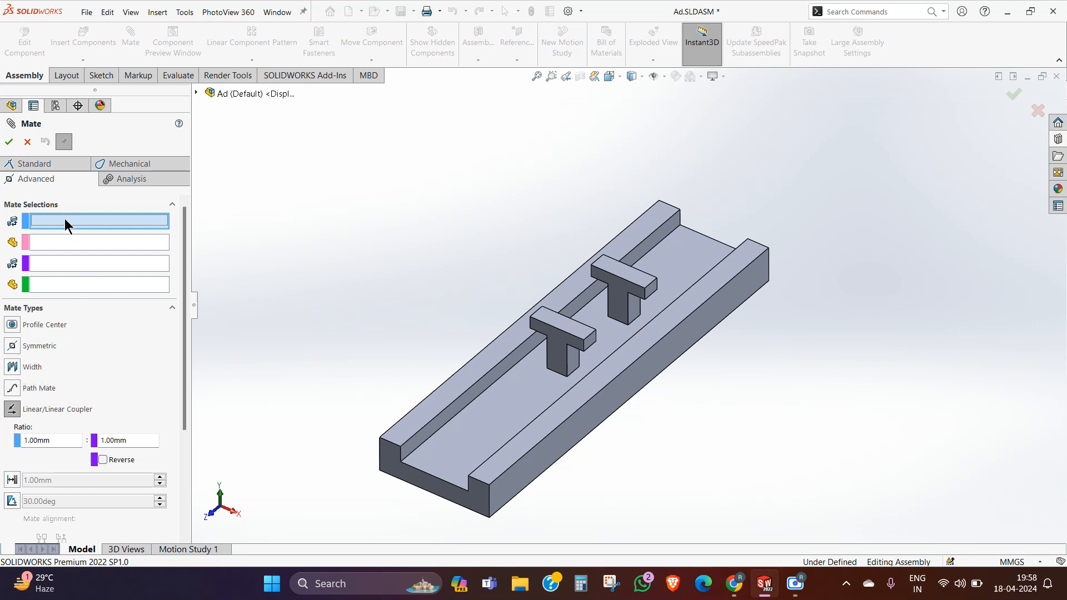
{"action": "left_click", "coordinate": [624, 294]}
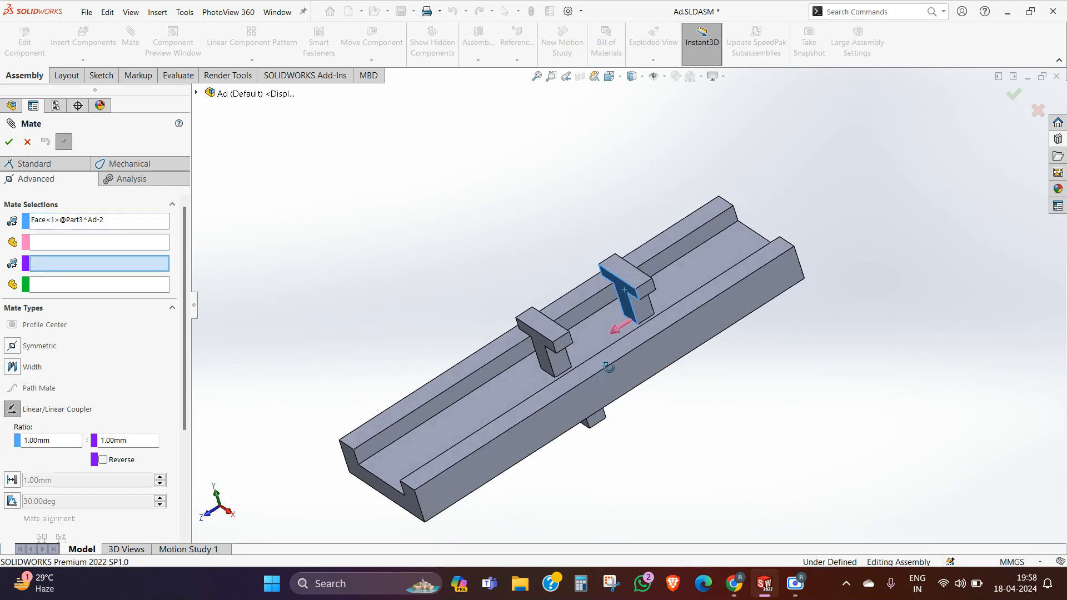
Step: Set the rear T-shaped face of the copied T part as the coupler's second entity, clearing the mistakenly picked edge
{"action": "middle_click_drag", "start_coordinate": [487, 312], "coordinate": [552, 355]}
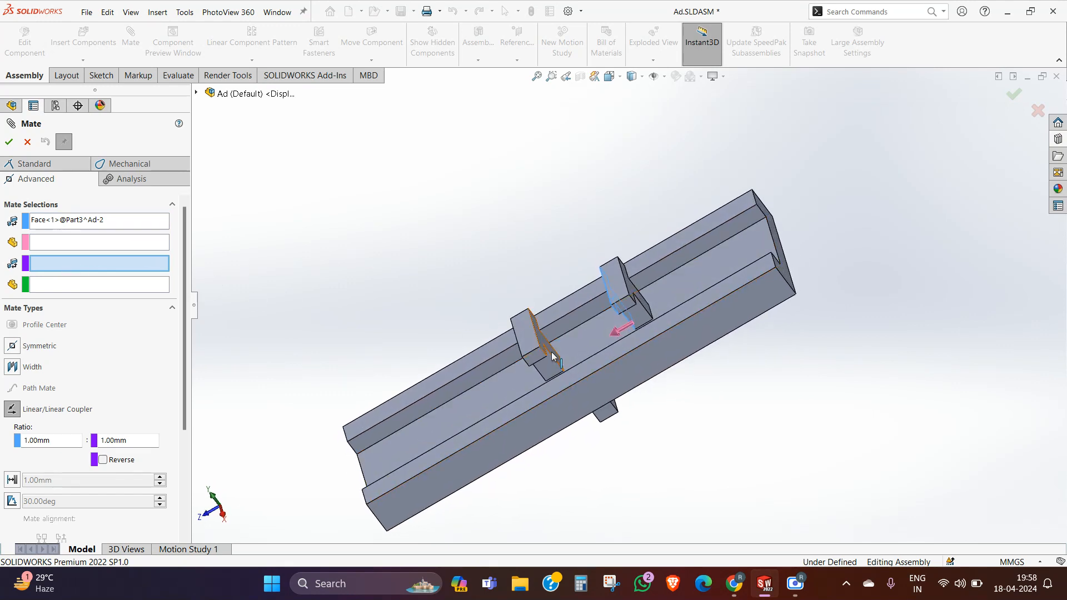
{"action": "left_click", "coordinate": [559, 351]}
{"action": "scroll", "coordinate": [575, 382], "scroll_direction": "down", "scroll_amount": 5}
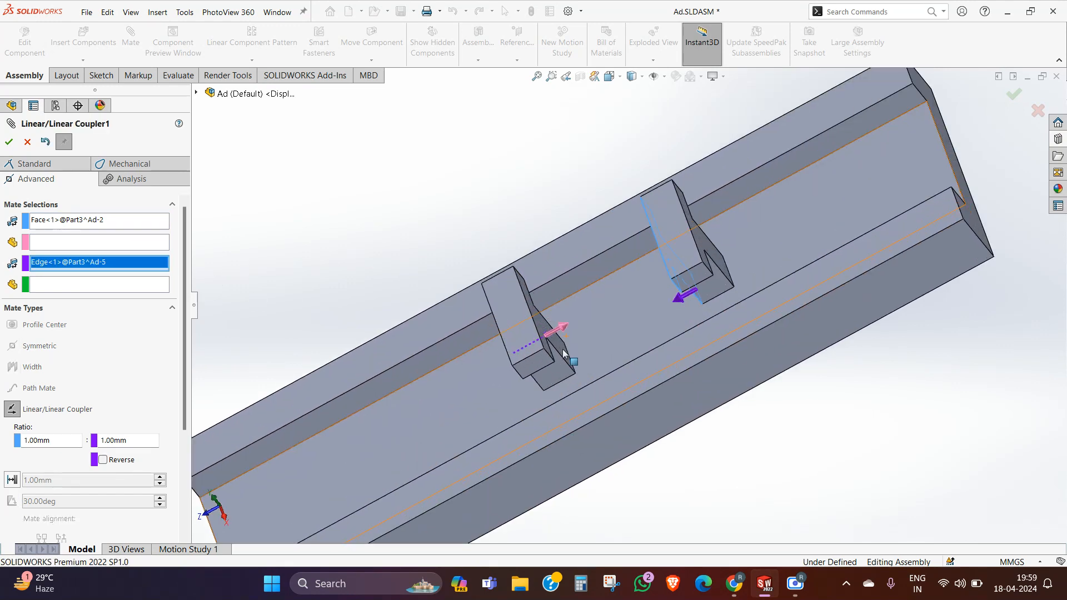
{"action": "right_click", "coordinate": [82, 265]}
{"action": "left_click", "coordinate": [119, 270]}
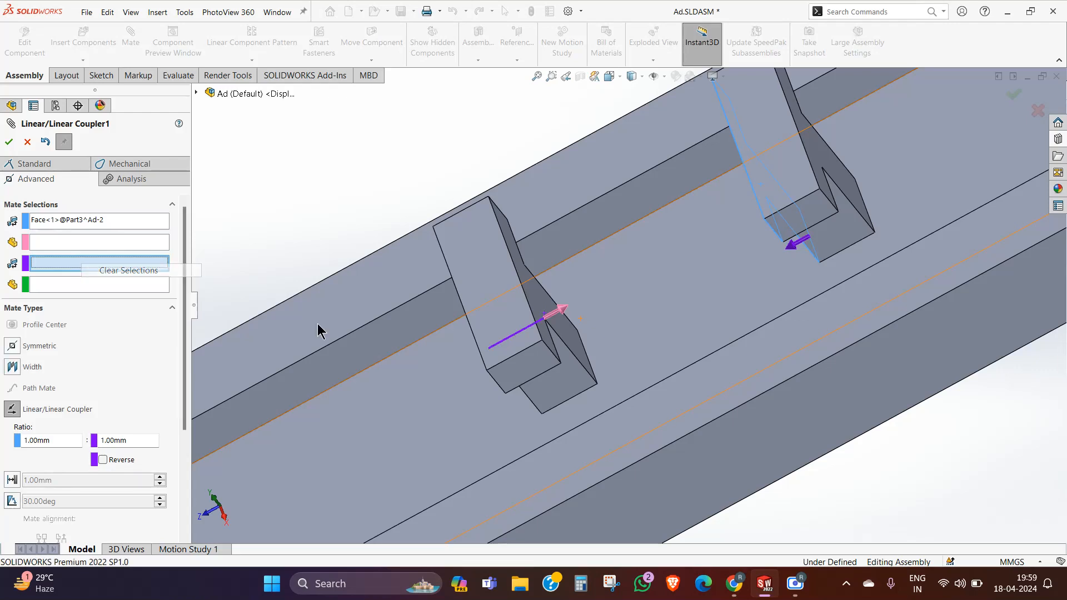
{"action": "left_click", "coordinate": [545, 301]}
{"action": "scroll", "coordinate": [656, 336], "scroll_direction": "up", "scroll_amount": 6}
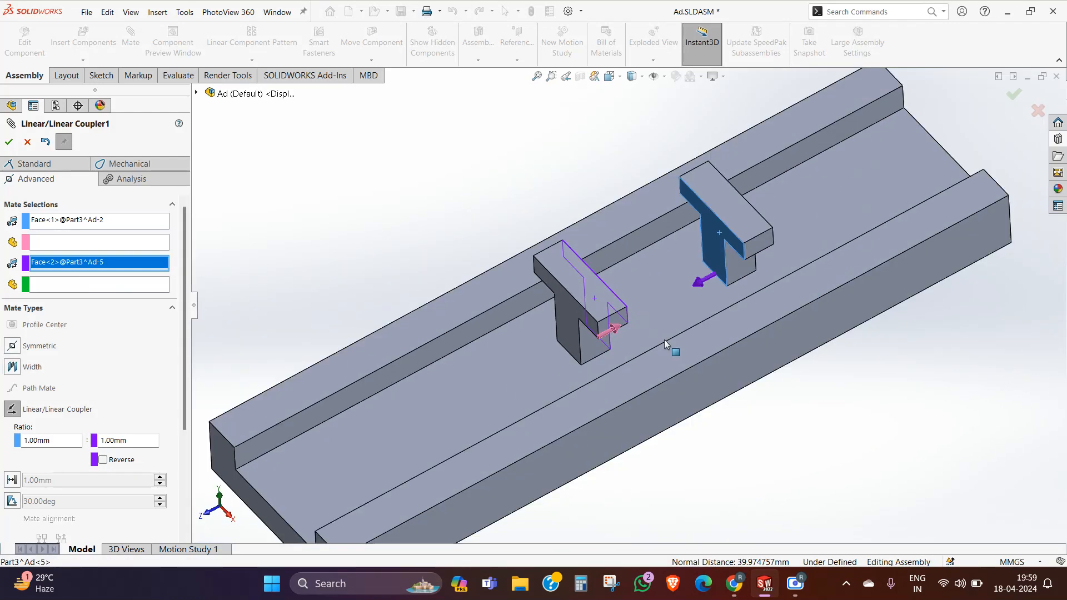
Step: Reverse the coupler direction, set the ratio to 1 mm : 5 mm, and accept the Linear/Linear Coupler mate
{"action": "left_click", "coordinate": [103, 461]}
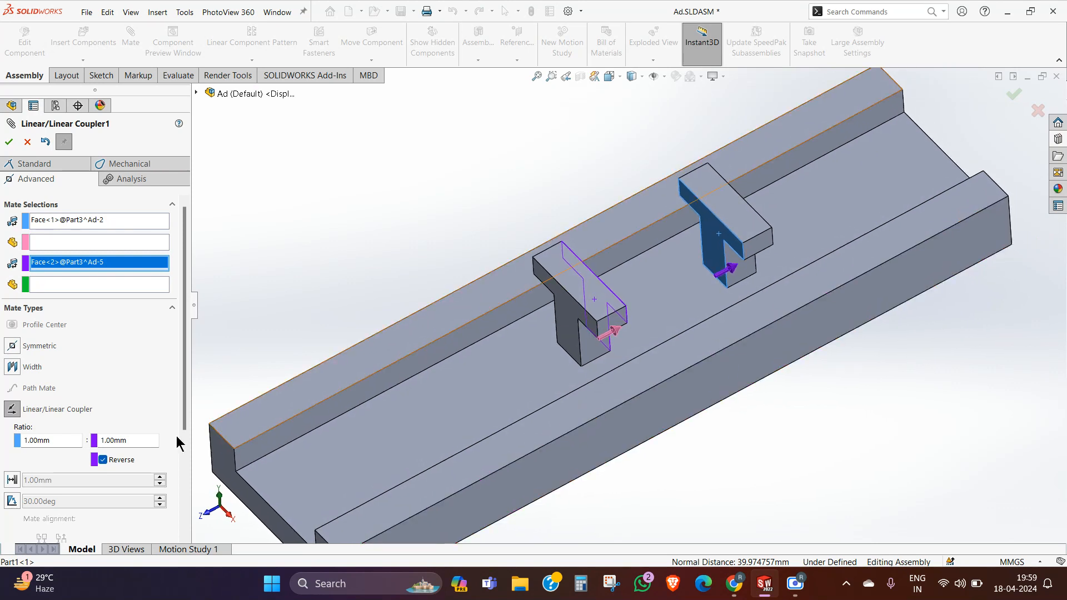
{"action": "left_click", "coordinate": [139, 438]}
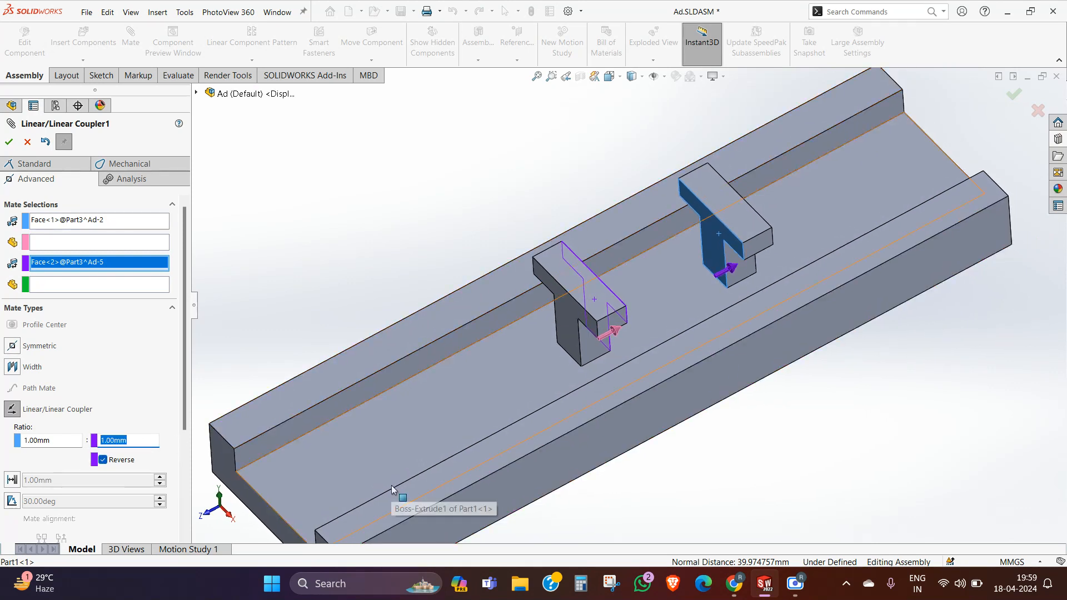
{"action": "type", "text": "5"}
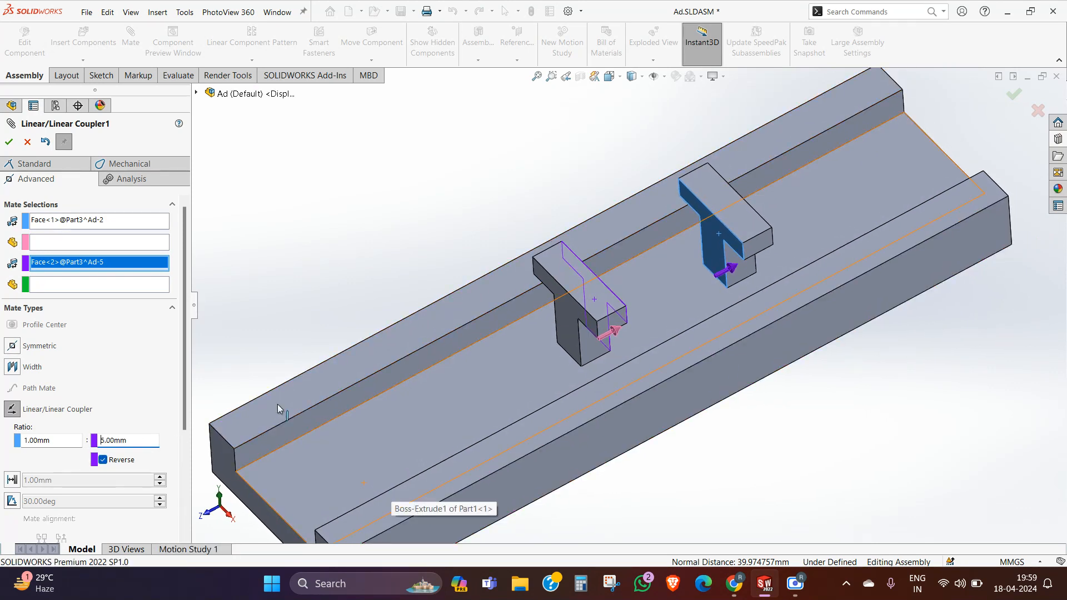
{"action": "left_click", "coordinate": [8, 142]}
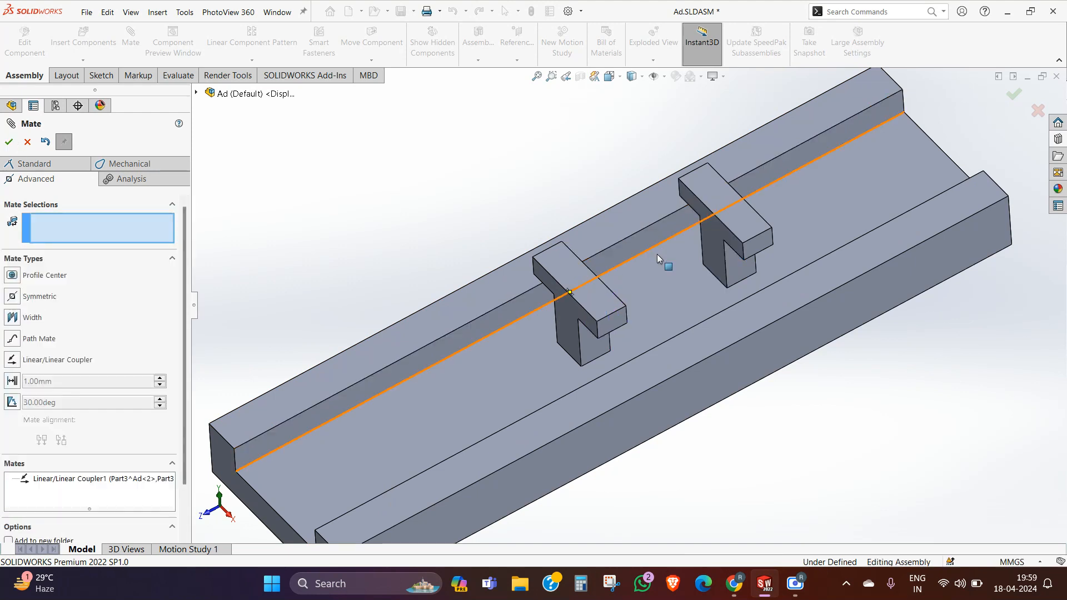
Step: Slide the T parts along the channel to test their coupled motion, leaving the Mate command along the way
{"action": "left_click_drag", "start_coordinate": [608, 312], "coordinate": [672, 288]}
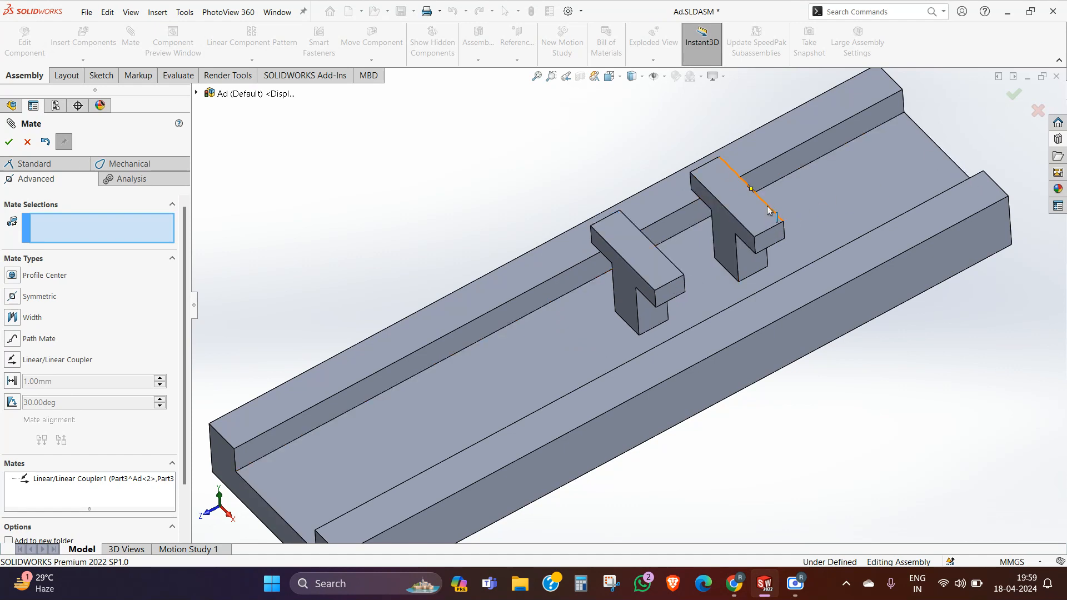
{"action": "key", "text": "Escape"}
{"action": "left_click_drag", "start_coordinate": [739, 195], "coordinate": [691, 255]}
{"action": "left_click", "coordinate": [559, 191]}
{"action": "scroll", "coordinate": [682, 239], "scroll_direction": "up", "scroll_amount": 2}
{"action": "middle_click_drag", "start_coordinate": [681, 238], "coordinate": [686, 228]}
{"action": "scroll", "coordinate": [529, 333], "scroll_direction": "down", "scroll_amount": 1}
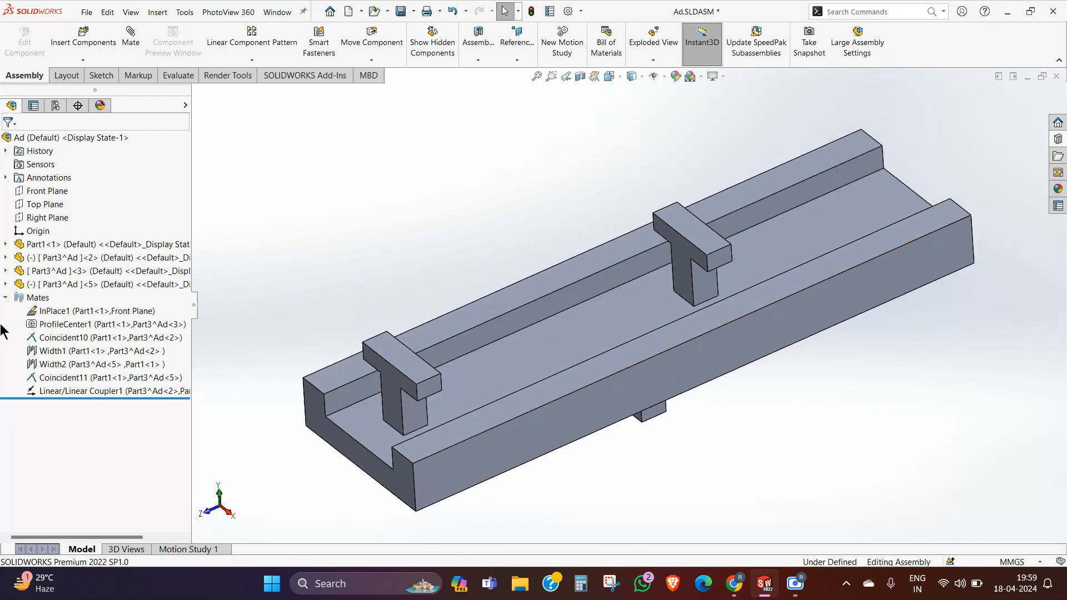
Step: Try to add a limit distance mate with a 3 mm minimum and 25 mm maximum, and test the copied T part's motion
{"action": "left_click", "coordinate": [132, 44]}
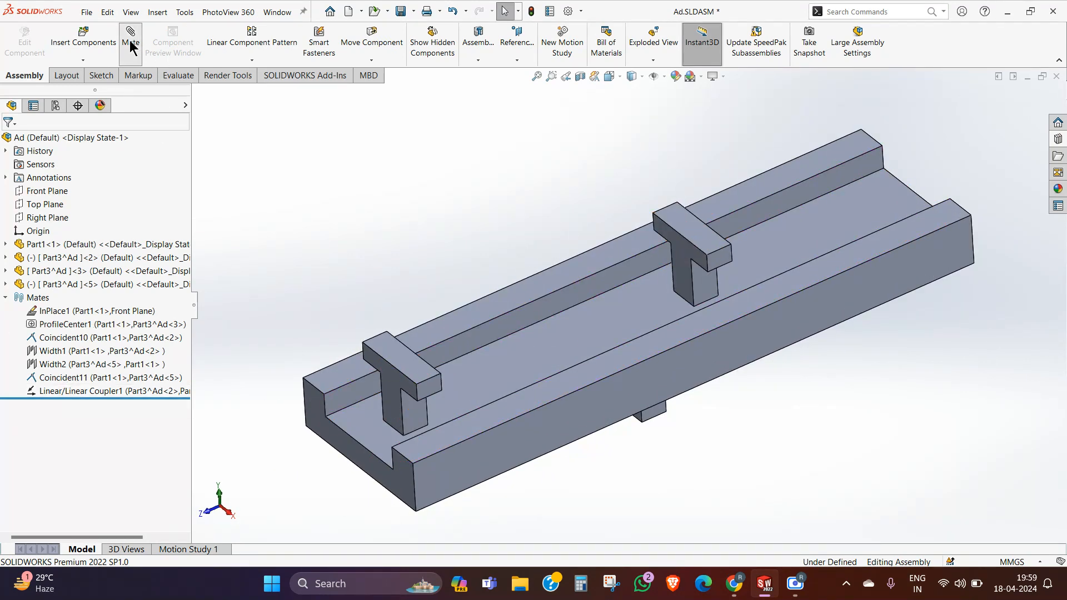
{"action": "left_click", "coordinate": [42, 176]}
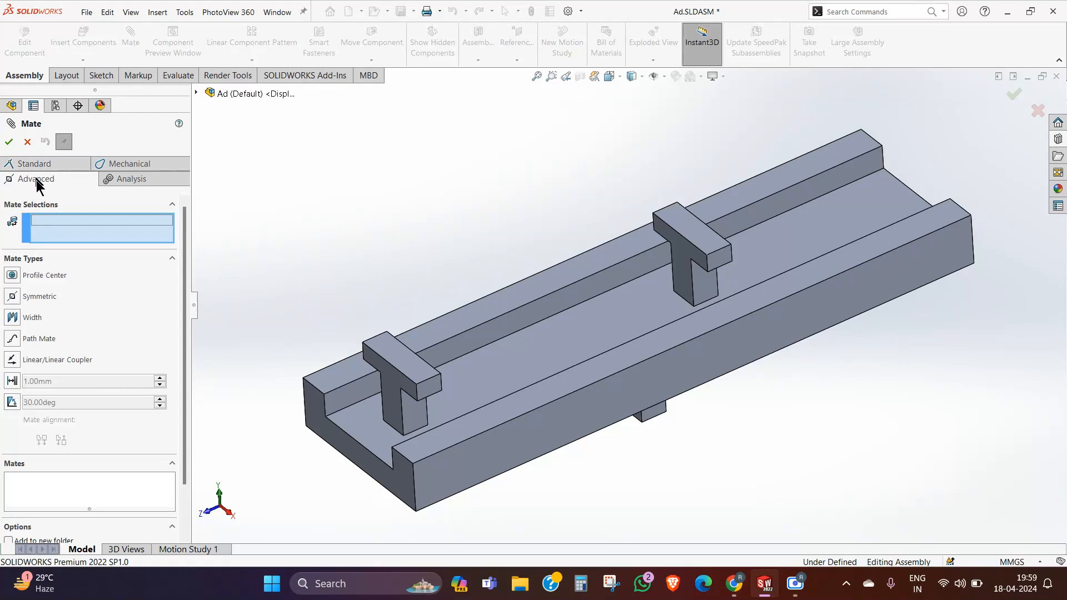
{"action": "left_click", "coordinate": [12, 384]}
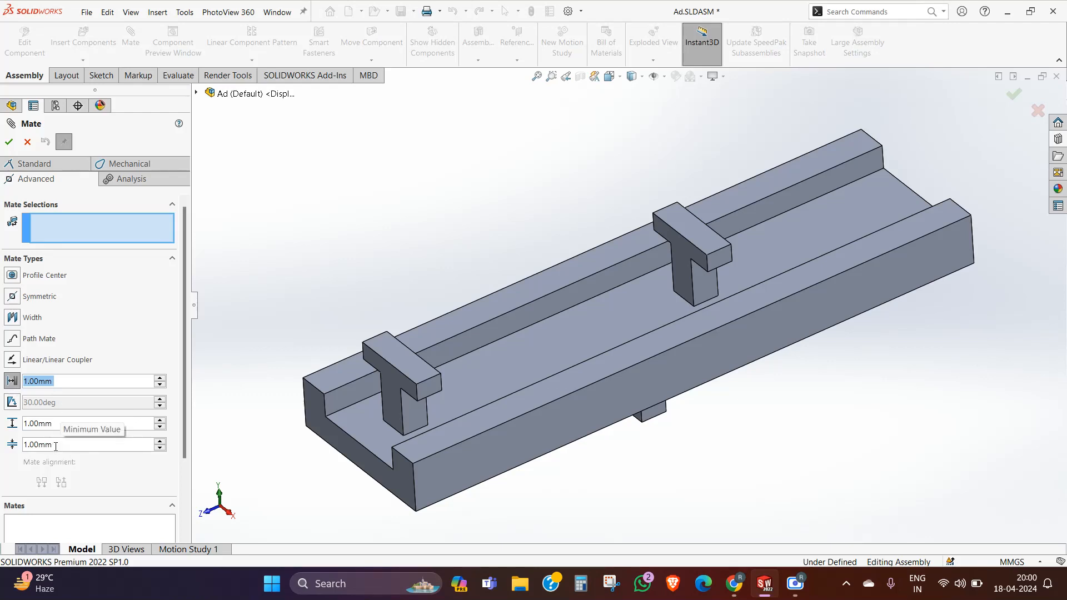
{"action": "left_click_drag", "start_coordinate": [55, 447], "coordinate": [29, 451]}
{"action": "type", "text": "3"}
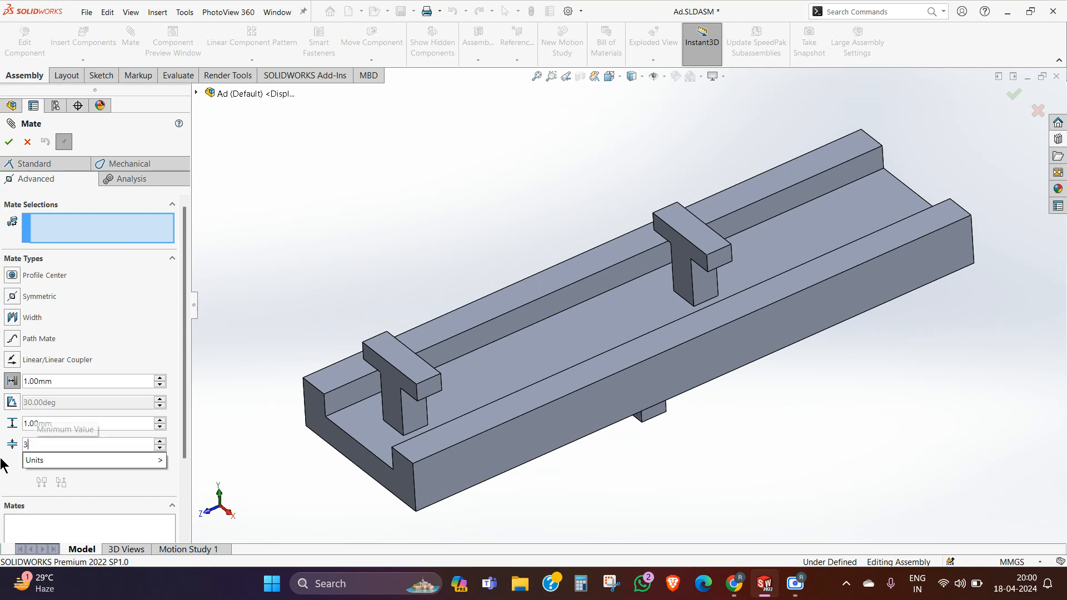
{"action": "key", "text": "Return"}
{"action": "left_click_drag", "start_coordinate": [70, 428], "coordinate": [12, 439]}
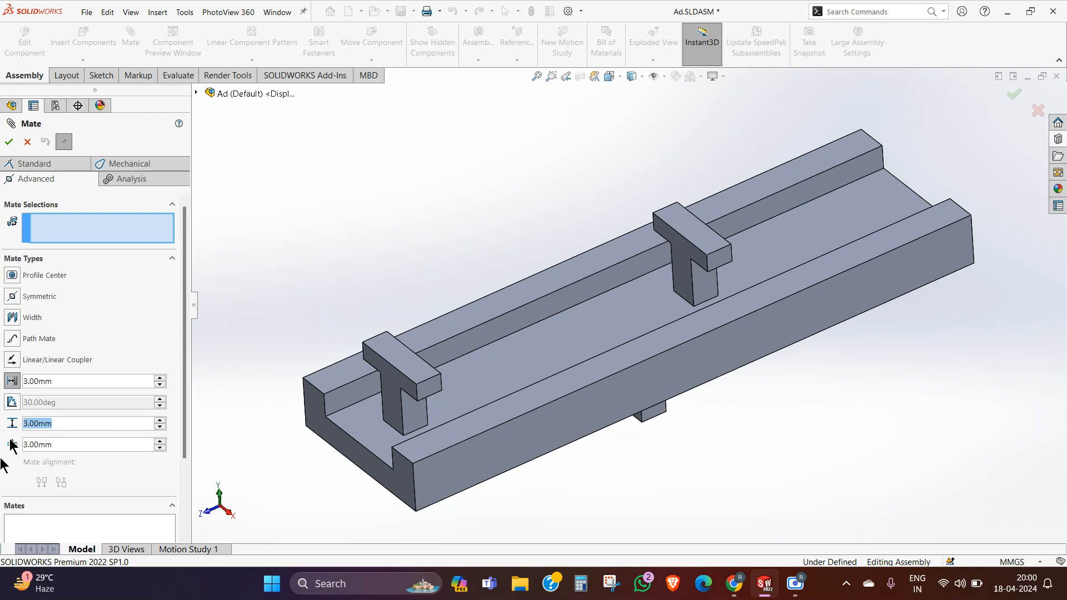
{"action": "type", "text": "25"}
{"action": "key", "text": "Return"}
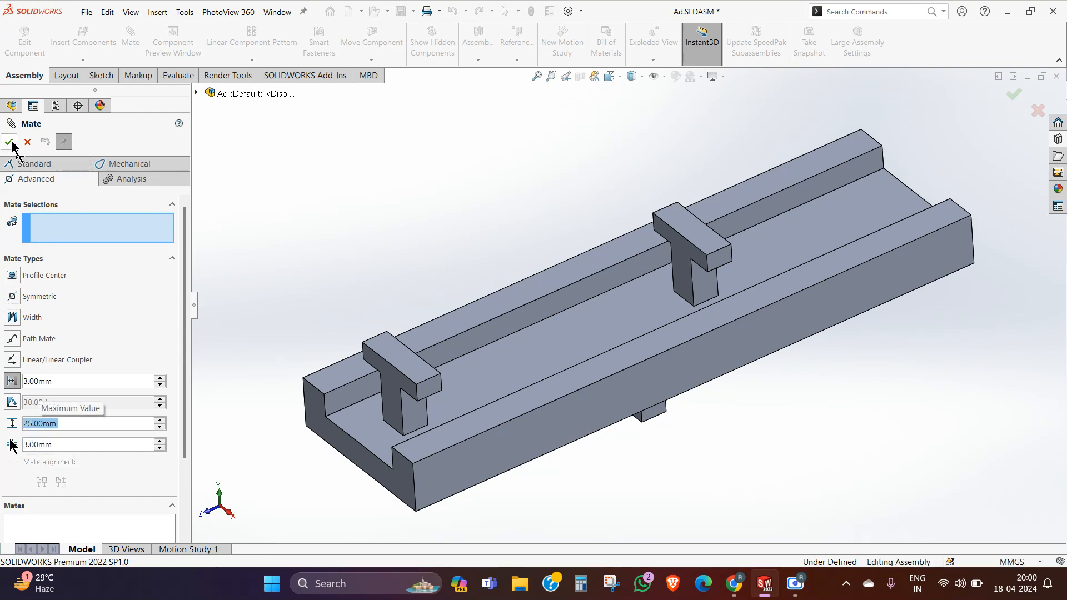
{"action": "left_click", "coordinate": [9, 142]}
{"action": "left_click_drag", "start_coordinate": [423, 376], "coordinate": [433, 347]}
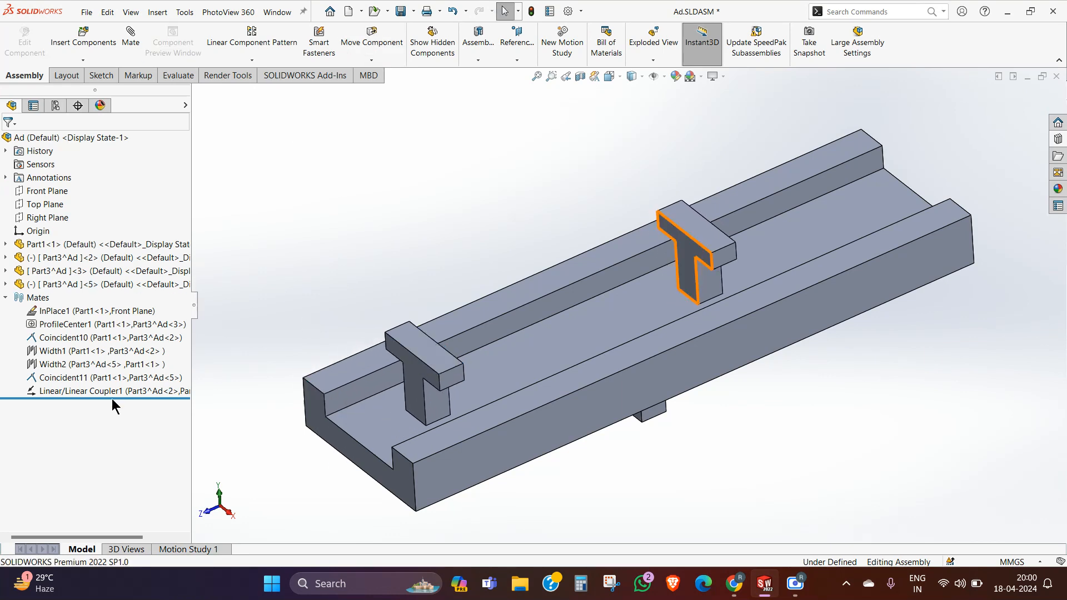
{"action": "left_click", "coordinate": [46, 391]}
{"action": "left_click", "coordinate": [56, 361]}
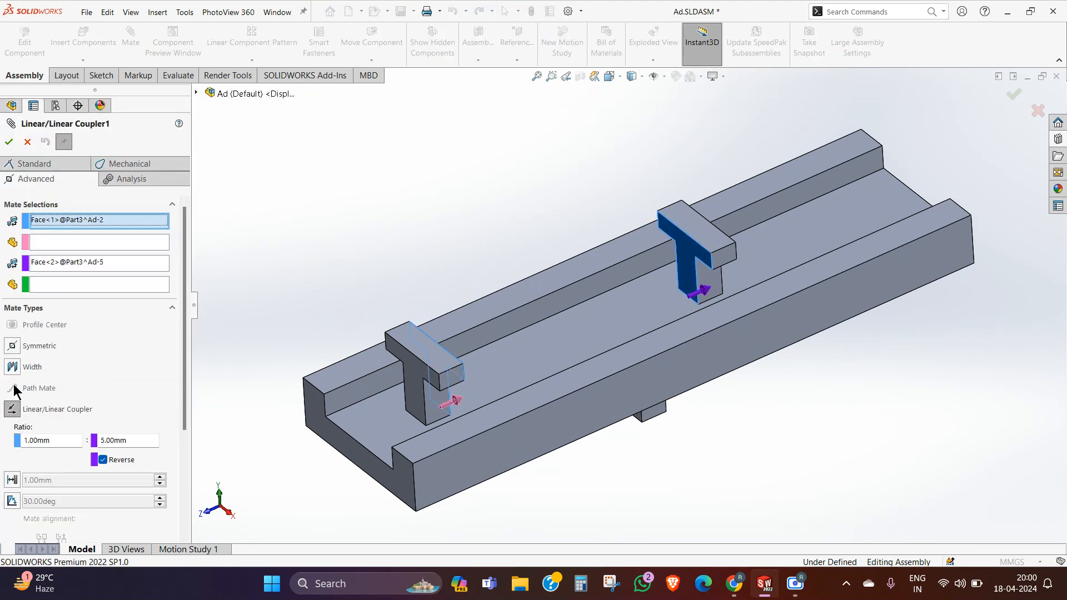
{"action": "scroll", "coordinate": [33, 372], "scroll_direction": "down", "scroll_amount": 3}
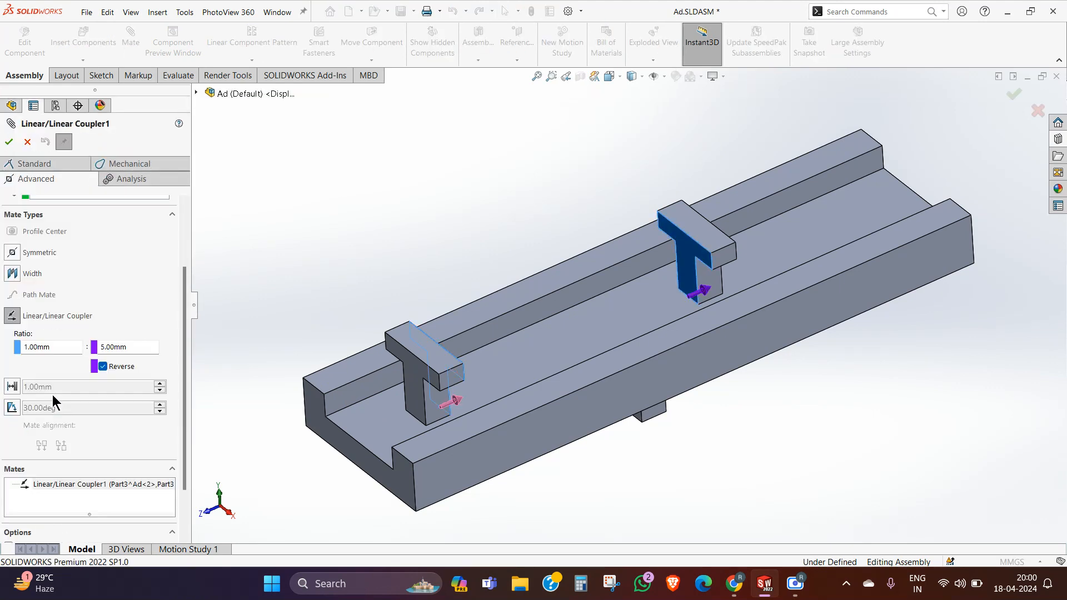
{"action": "left_click", "coordinate": [11, 387]}
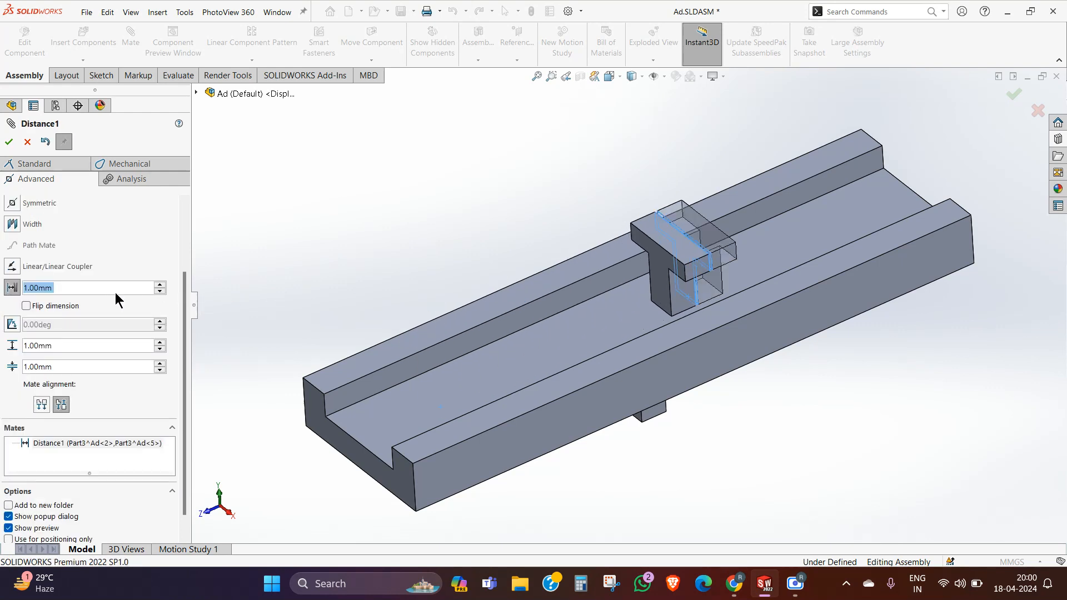
{"action": "left_click", "coordinate": [28, 142]}
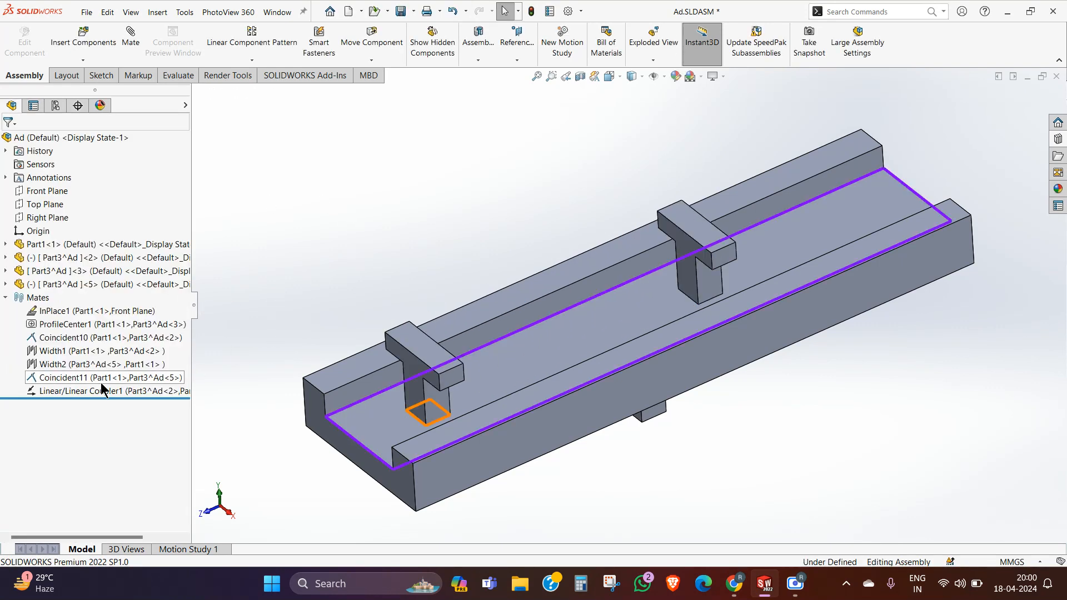
Step: Start an advanced limit distance mate with a minimum value of 5 mm and a maximum value of 25 mm
{"action": "left_click", "coordinate": [132, 36]}
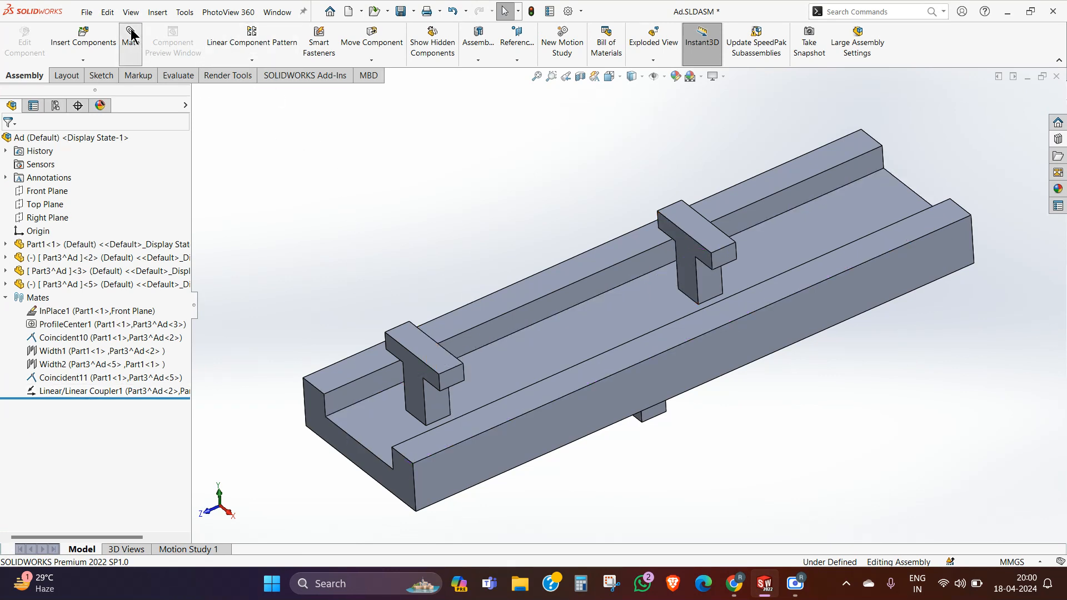
{"action": "left_click", "coordinate": [33, 165]}
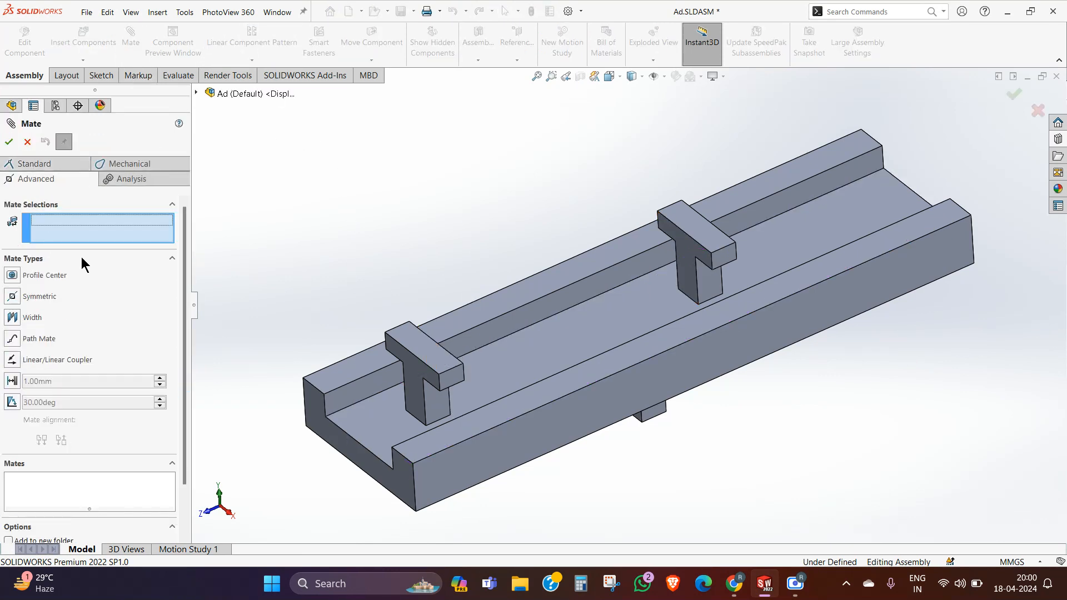
{"action": "left_click", "coordinate": [17, 382]}
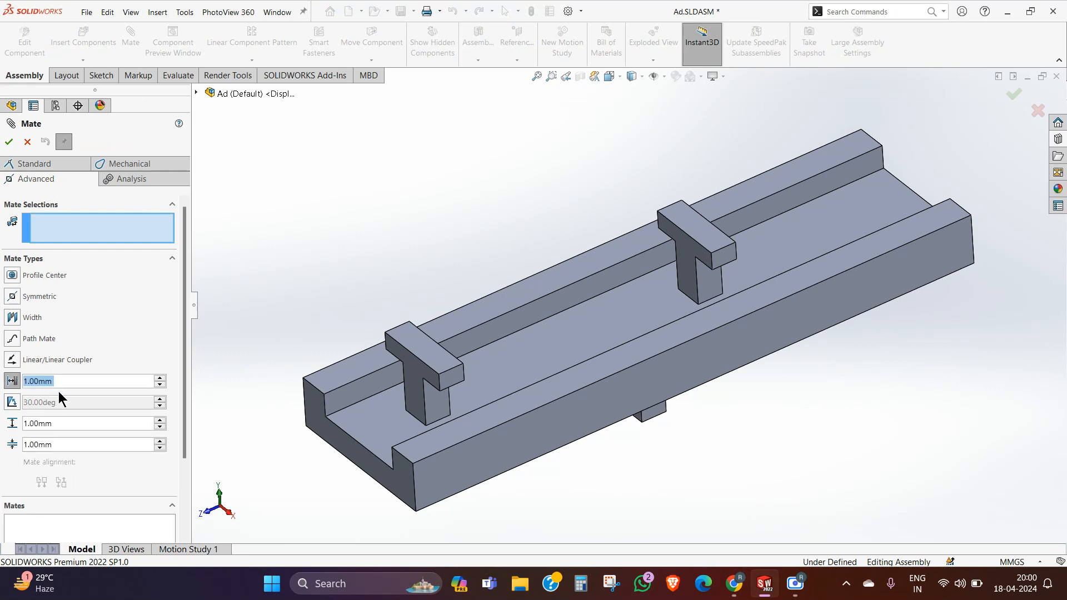
{"action": "left_click_drag", "start_coordinate": [55, 443], "coordinate": [30, 444]}
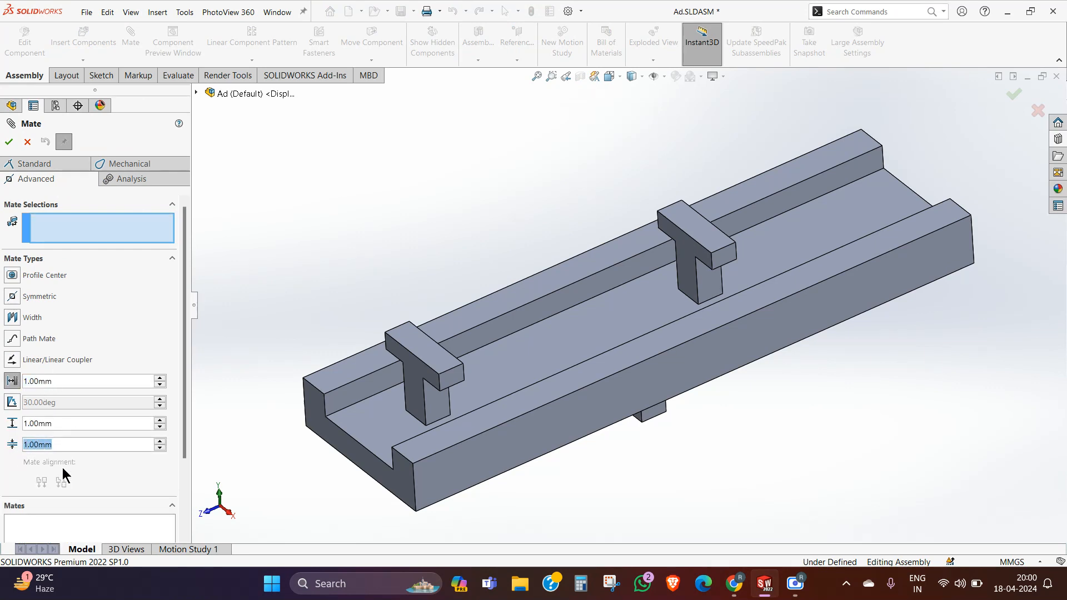
{"action": "type", "text": "5"}
{"action": "key", "text": "Return"}
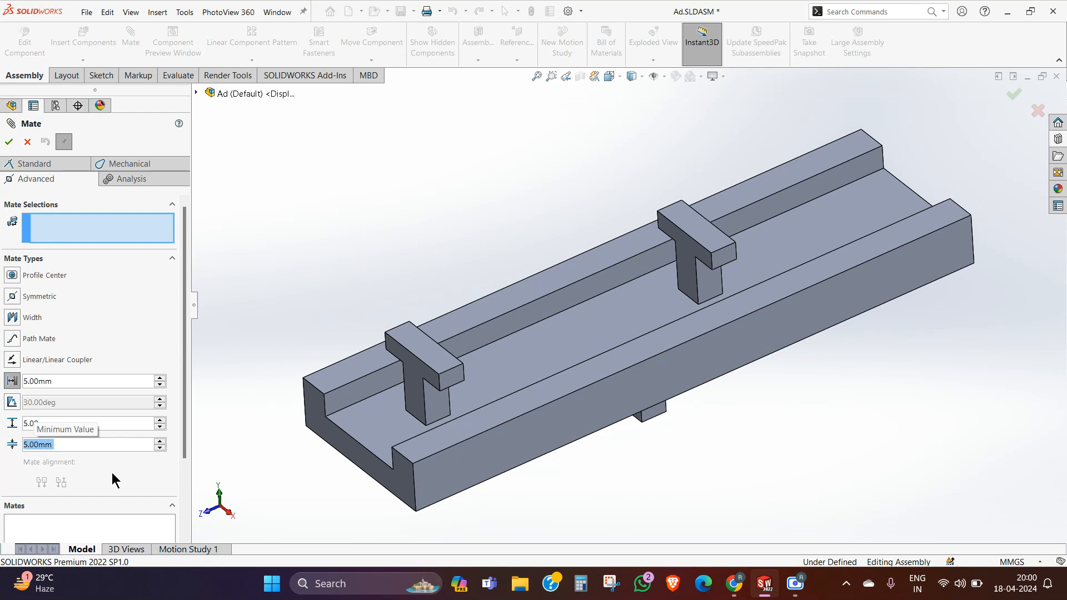
{"action": "left_click", "coordinate": [93, 423]}
{"action": "left_click_drag", "start_coordinate": [92, 424], "coordinate": [2, 436]}
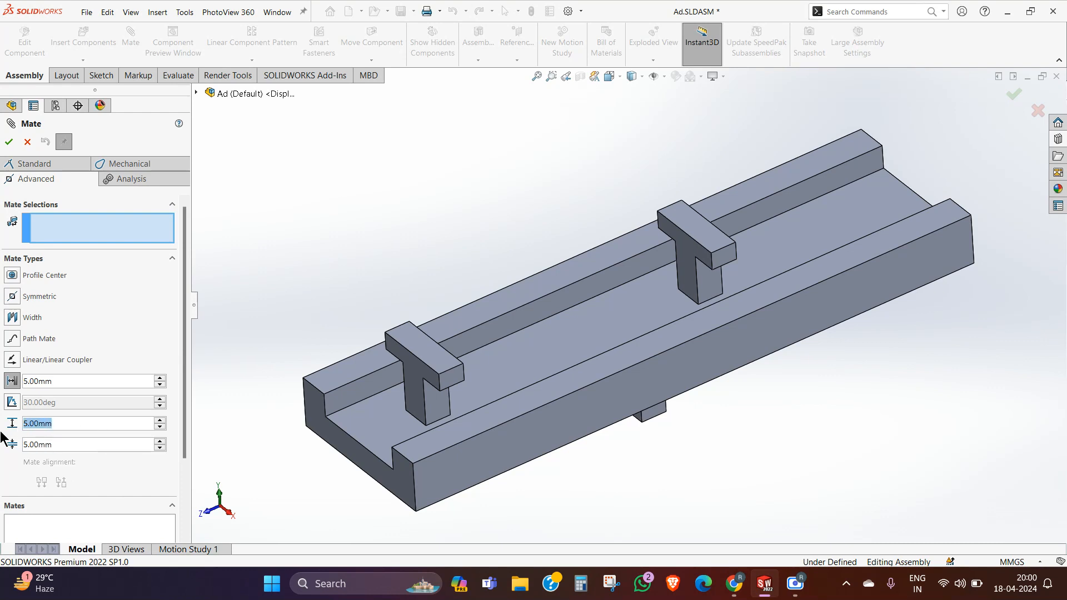
{"action": "type", "text": "25"}
{"action": "key", "text": "Return"}
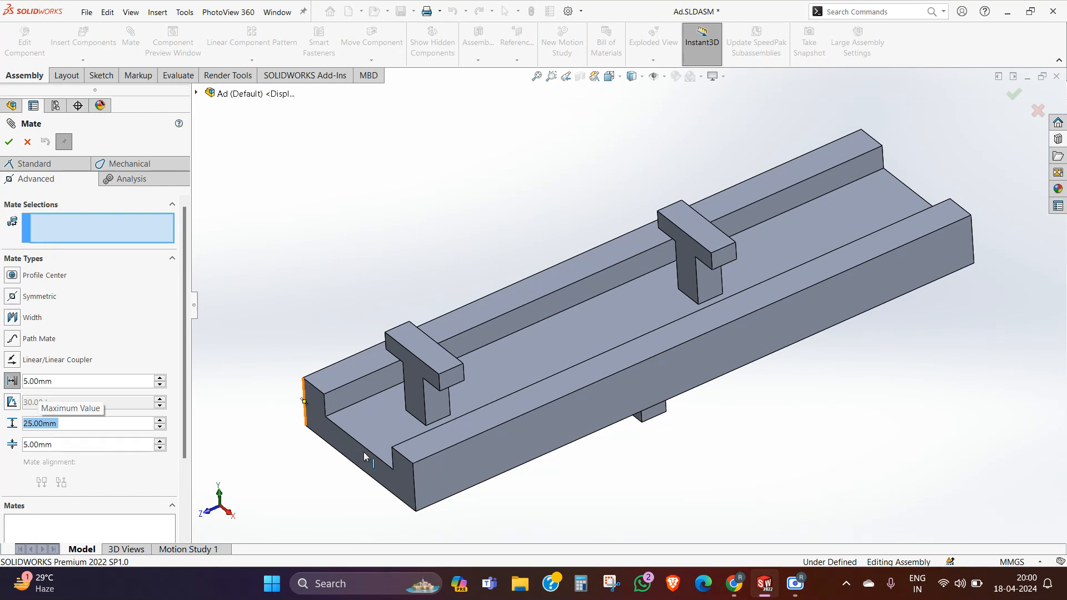
Step: Apply the limit distance mate between the channel's near end face and the copied T part's front face, and finish mating
{"action": "left_click", "coordinate": [384, 469]}
{"action": "left_click", "coordinate": [418, 381]}
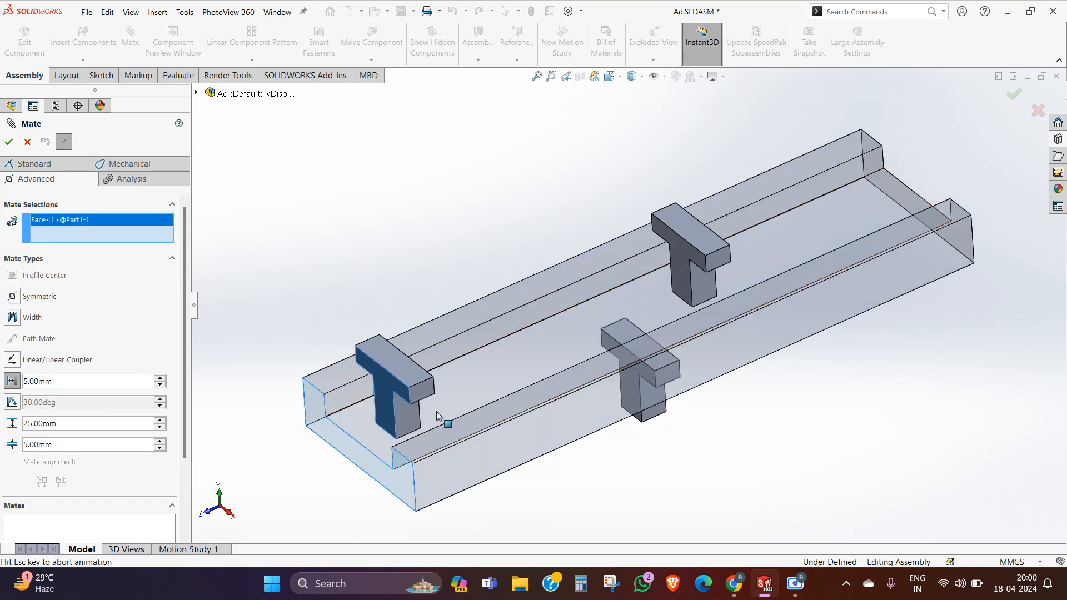
{"action": "left_click", "coordinate": [9, 142]}
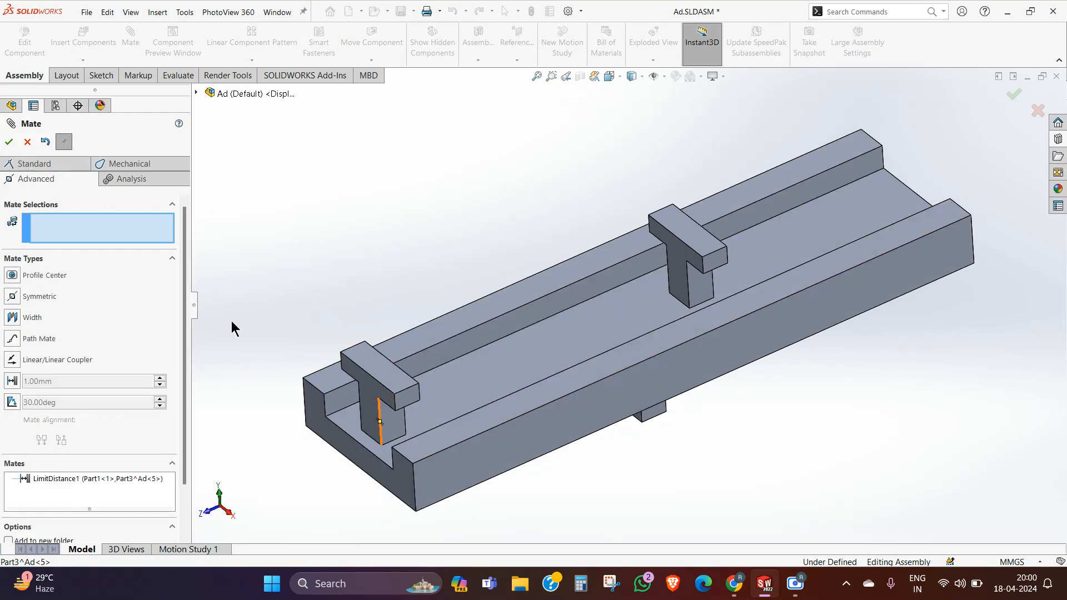
{"action": "left_click", "coordinate": [9, 141]}
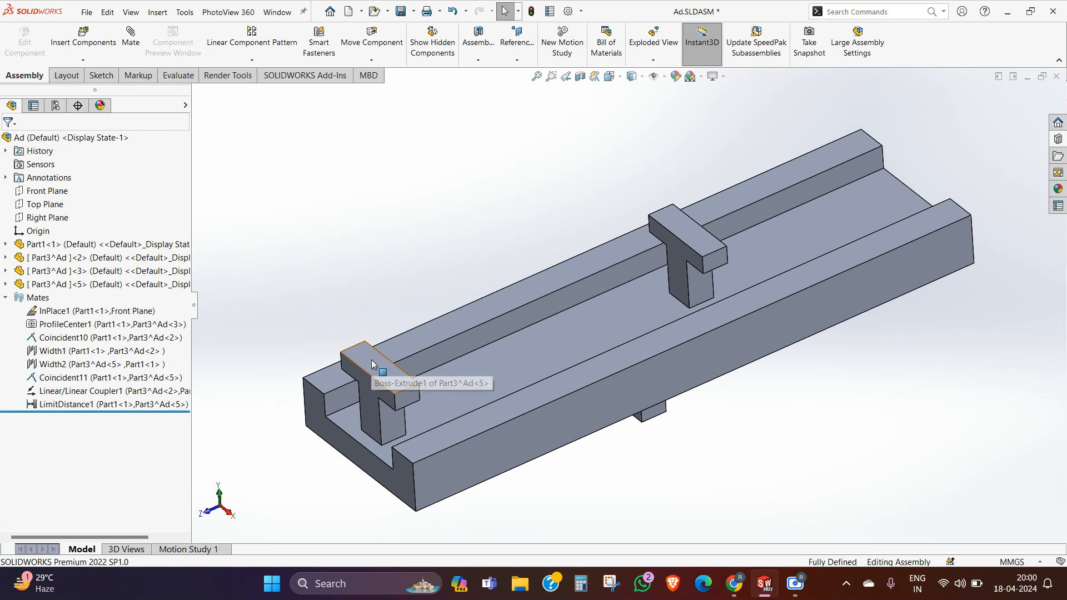
Step: Slide the copied T part along the channel to test its limit distance, and collapse the mates list
{"action": "left_click_drag", "start_coordinate": [371, 358], "coordinate": [523, 412]}
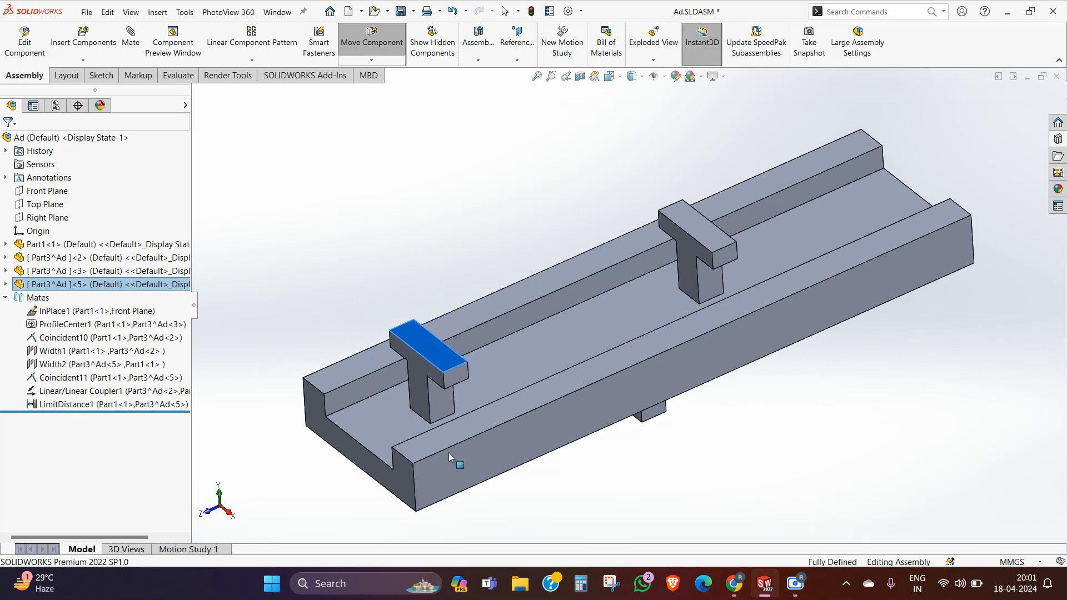
{"action": "left_click_drag", "start_coordinate": [448, 452], "coordinate": [602, 364]}
{"action": "key", "text": "Escape"}
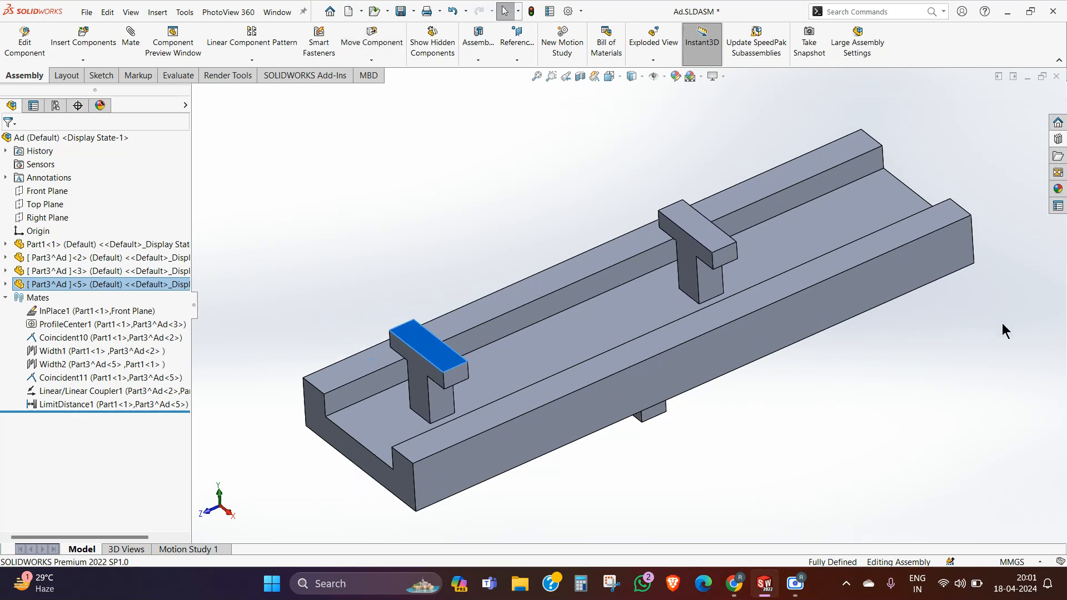
{"action": "left_click", "coordinate": [766, 364]}
{"action": "scroll", "coordinate": [424, 367], "scroll_direction": "down", "scroll_amount": 5}
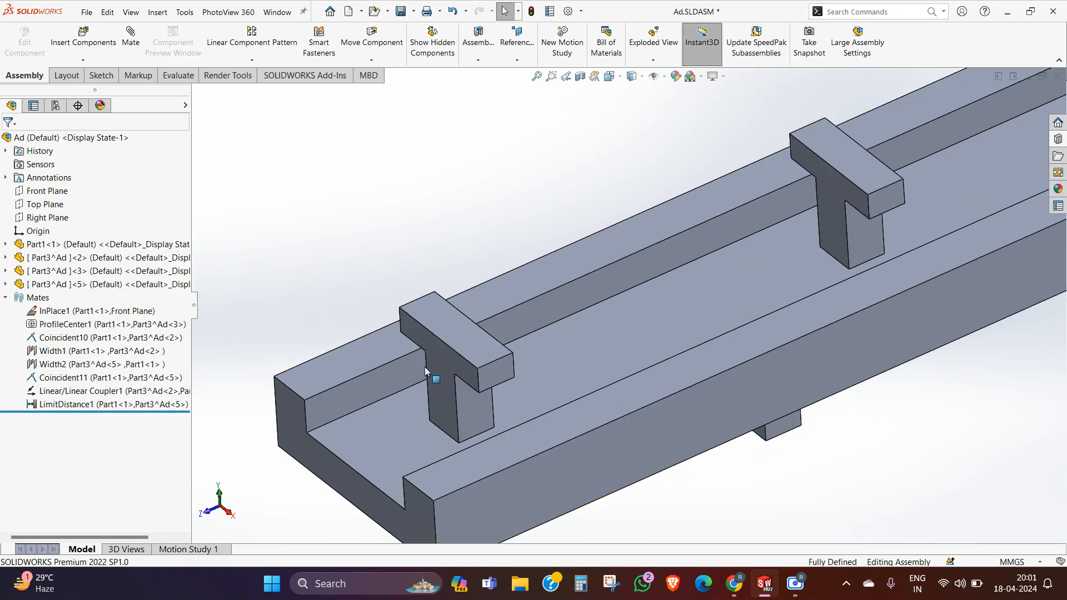
{"action": "scroll", "coordinate": [582, 342], "scroll_direction": "up", "scroll_amount": 5}
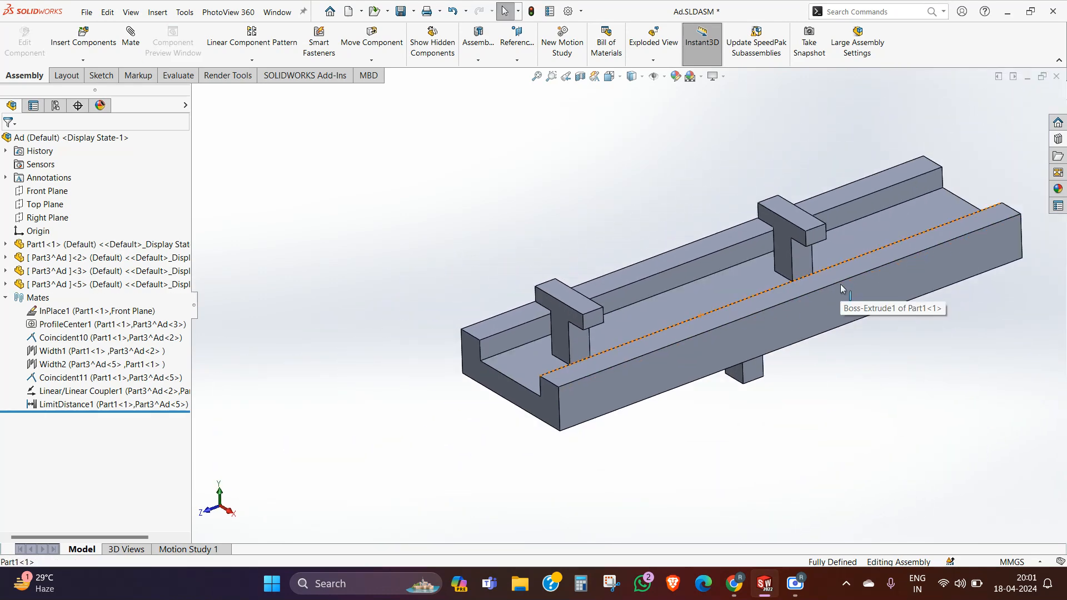
{"action": "middle_click_drag", "start_coordinate": [840, 303], "coordinate": [808, 313]}
{"action": "scroll", "coordinate": [602, 360], "scroll_direction": "down", "scroll_amount": 1}
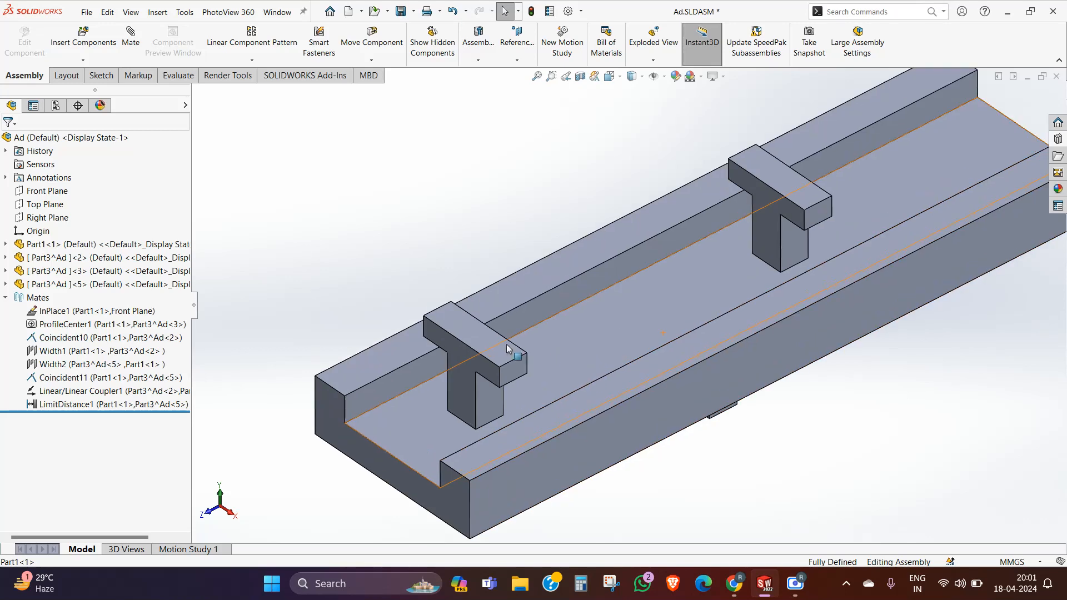
{"action": "left_click_drag", "start_coordinate": [503, 343], "coordinate": [593, 354]}
{"action": "left_click_drag", "start_coordinate": [672, 211], "coordinate": [620, 163]}
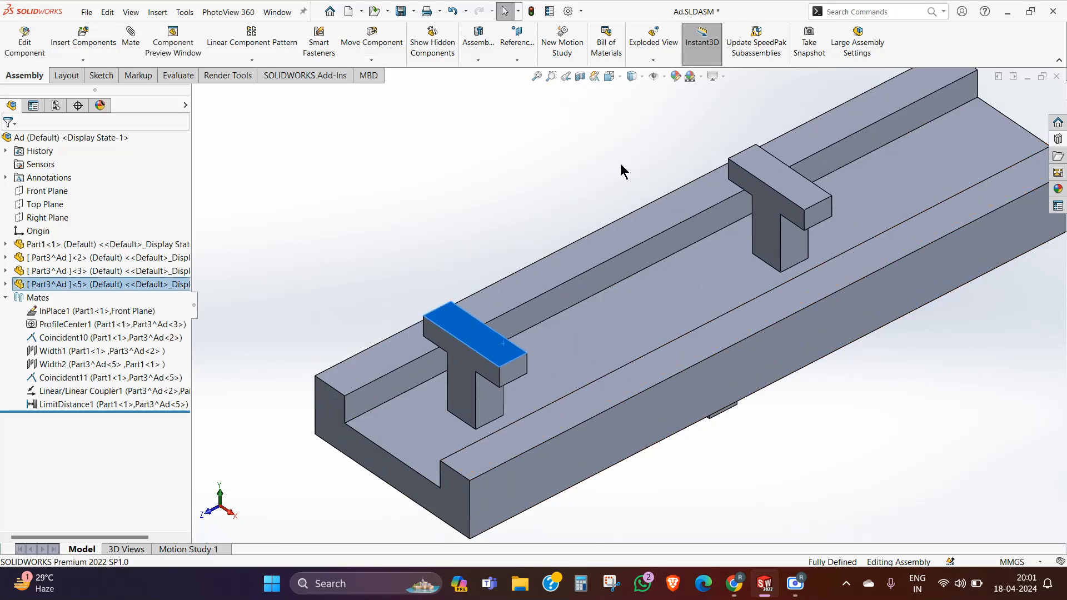
{"action": "left_click", "coordinate": [514, 167]}
{"action": "middle_click_drag", "start_coordinate": [565, 191], "coordinate": [559, 174]}
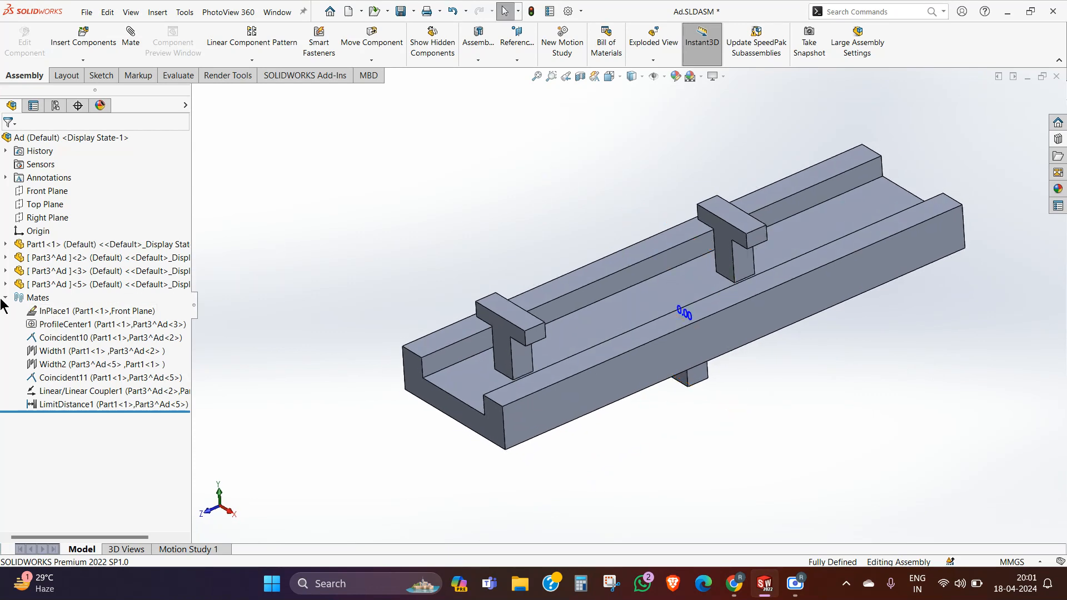
{"action": "left_click", "coordinate": [6, 297]}
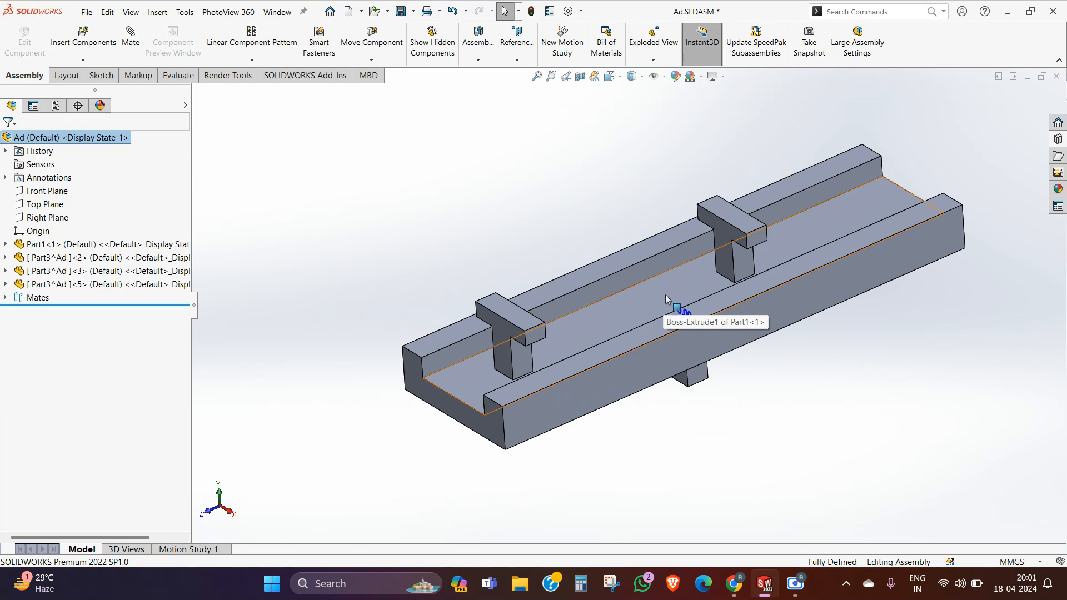
{"action": "mouse_move", "coordinate": [426, 298]}
{"action": "middle_mouse_down"}
{"action": "mouse_move", "coordinate": [422, 336]}
{"action": "mouse_move", "coordinate": [432, 313]}
{"action": "middle_mouse_up"}
{"action": "middle_click_drag", "start_coordinate": [671, 385], "coordinate": [753, 364]}
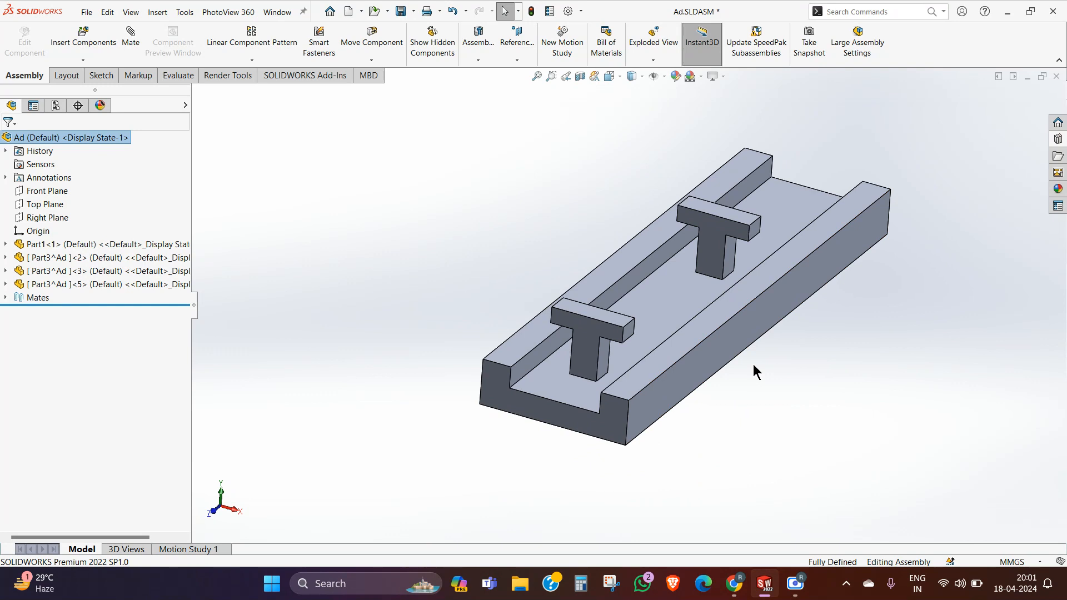
{"action": "middle_click_drag", "start_coordinate": [730, 336], "coordinate": [766, 321]}
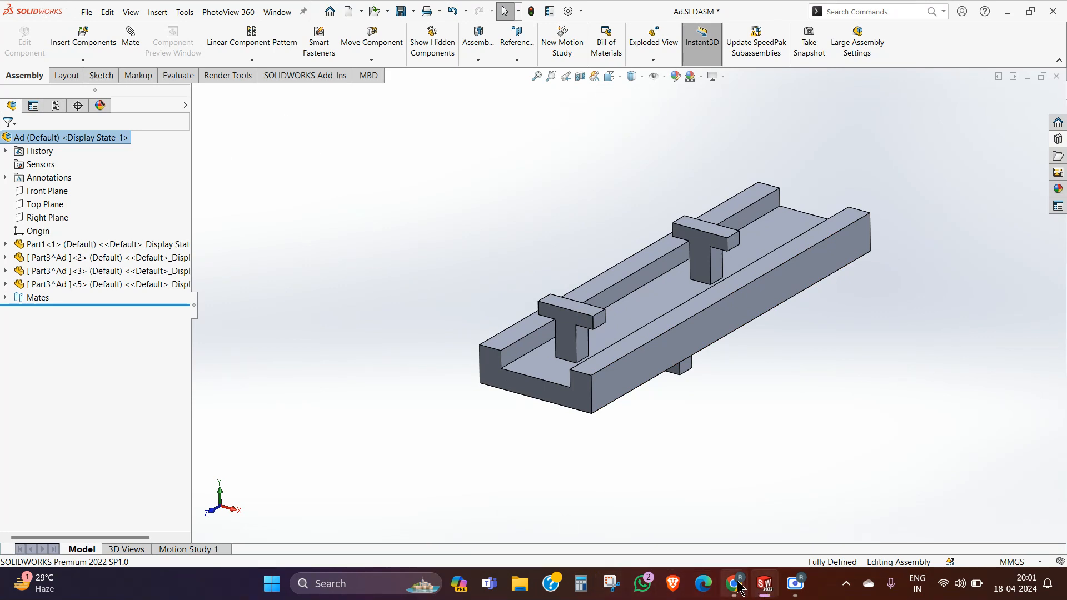
{"action": "left_click", "coordinate": [134, 30]}
{"action": "left_click", "coordinate": [17, 162]}
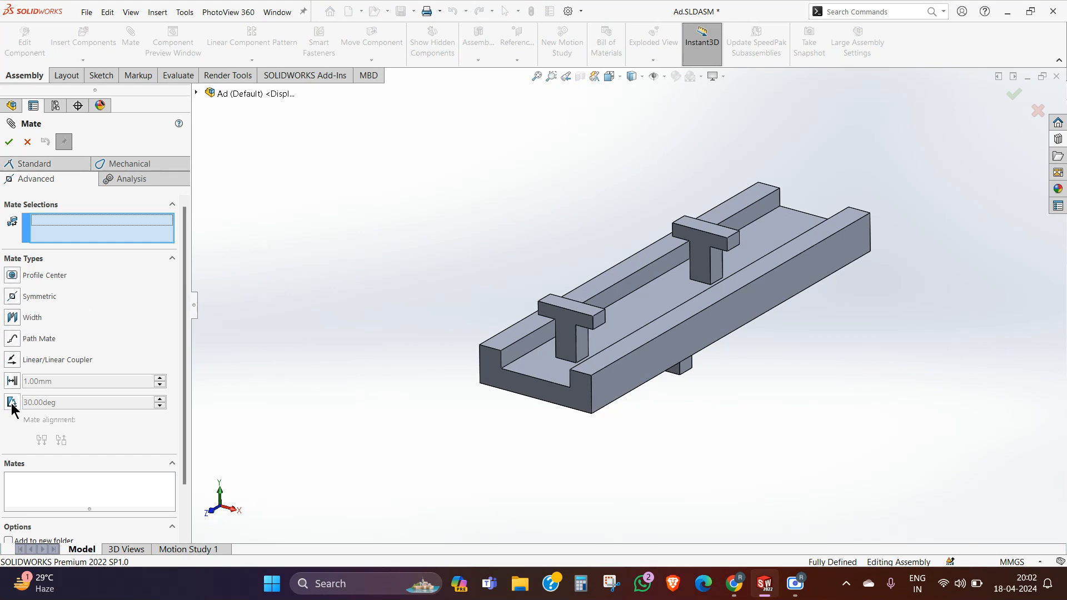
{"action": "middle_click_drag", "start_coordinate": [585, 344], "coordinate": [668, 146]}
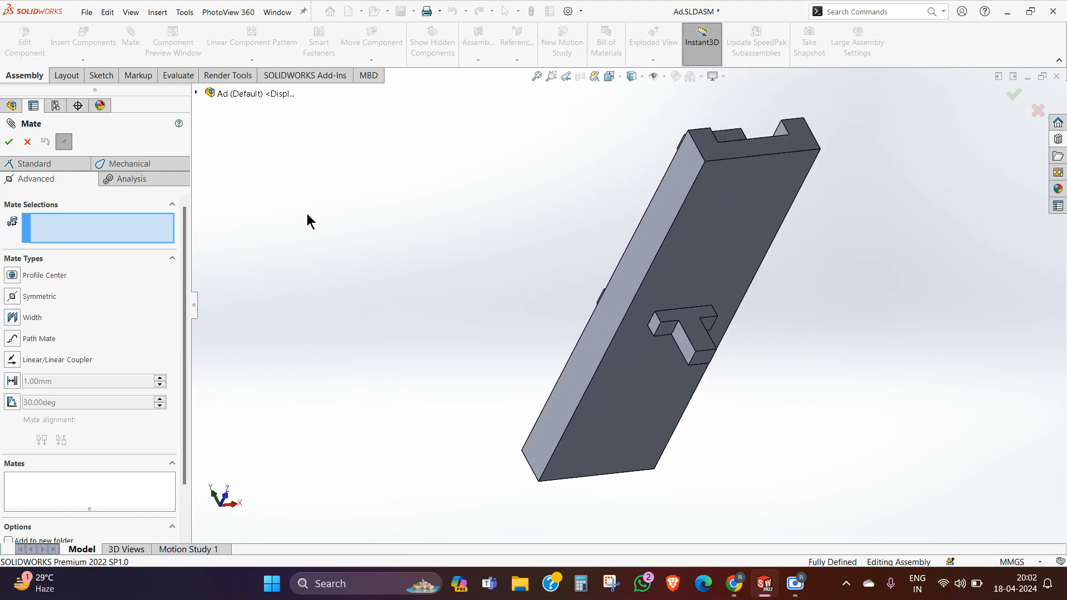
{"action": "left_click", "coordinate": [9, 141]}
Step: Copy the T part on the channel's underside and place the copy beside the channel
{"action": "middle_click_drag", "start_coordinate": [766, 291], "coordinate": [676, 200]}
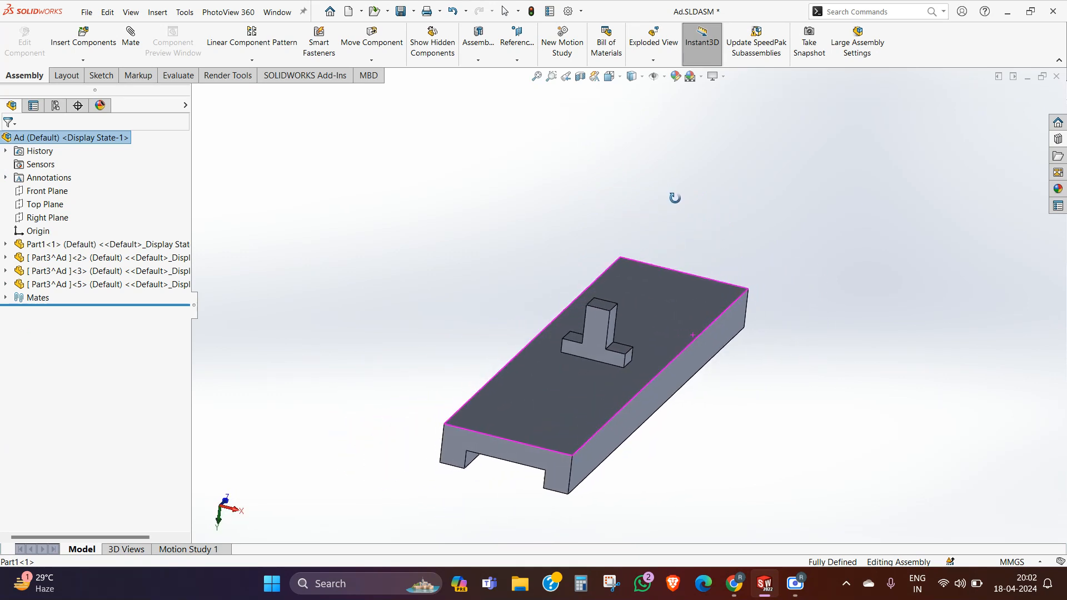
{"action": "scroll", "coordinate": [630, 242], "scroll_direction": "down", "scroll_amount": 3}
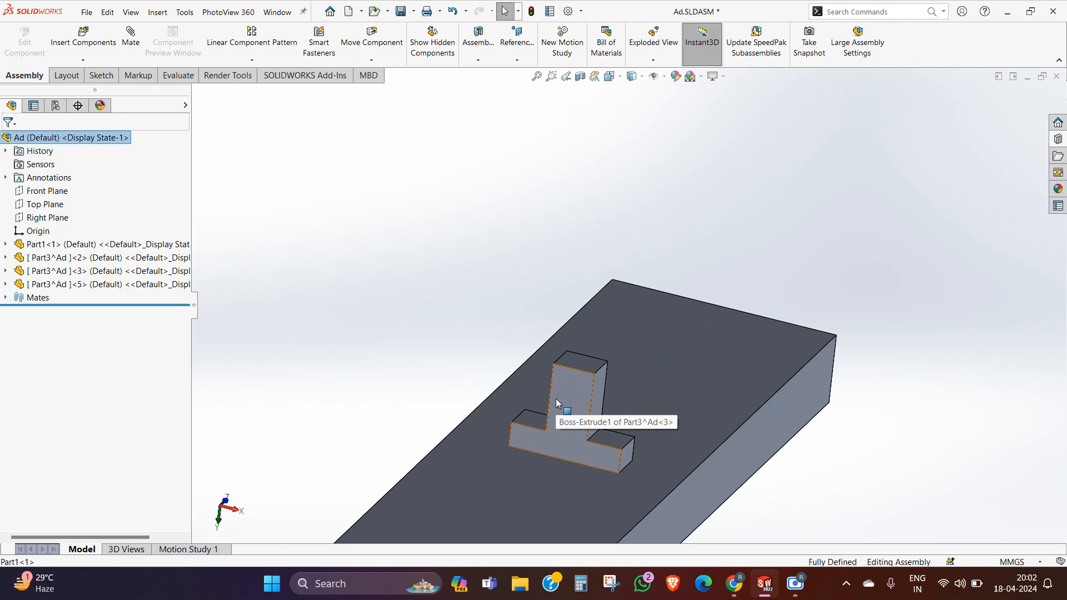
{"action": "left_click_drag", "start_coordinate": [569, 403], "coordinate": [546, 230], "text": "ctrl"}
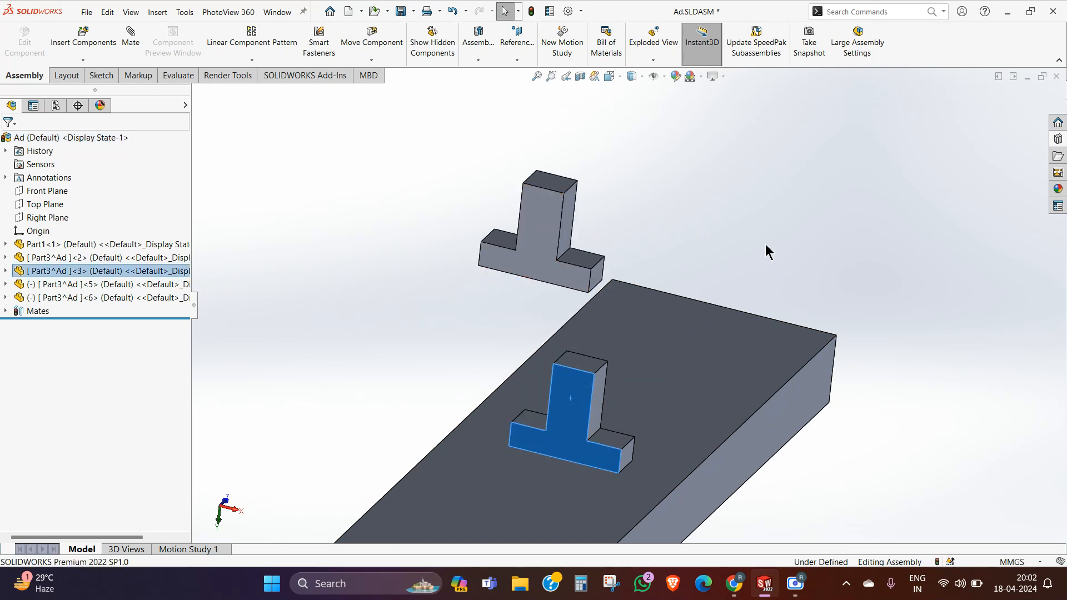
{"action": "left_click", "coordinate": [789, 259]}
Step: Add a coincident mate between the new T copy's short crossbar edge and the channel's long bottom edge
{"action": "middle_click_drag", "start_coordinate": [821, 275], "coordinate": [807, 280]}
{"action": "scroll", "coordinate": [825, 299], "scroll_direction": "down", "scroll_amount": 2}
{"action": "scroll", "coordinate": [510, 276], "scroll_direction": "down", "scroll_amount": 2}
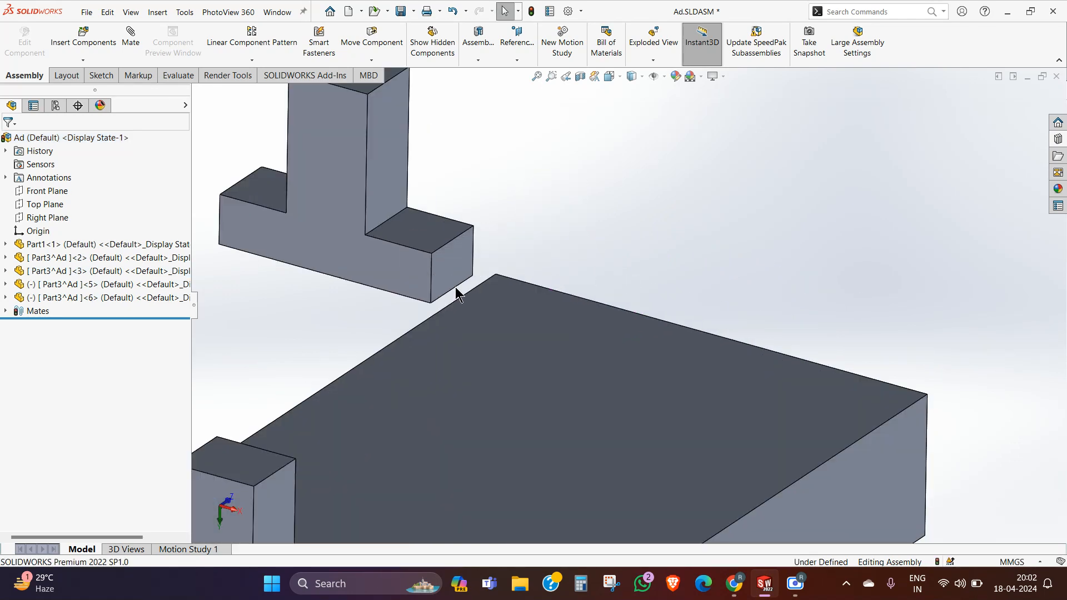
{"action": "left_click", "coordinate": [455, 293]}
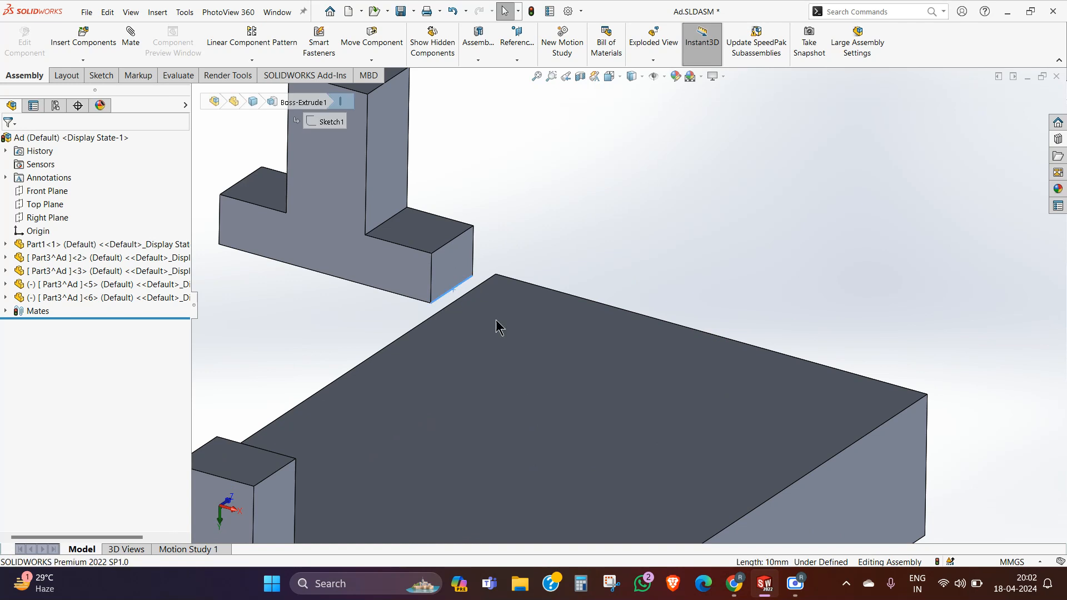
{"action": "left_click", "coordinate": [845, 450], "text": "ctrl"}
{"action": "left_click", "coordinate": [878, 442]}
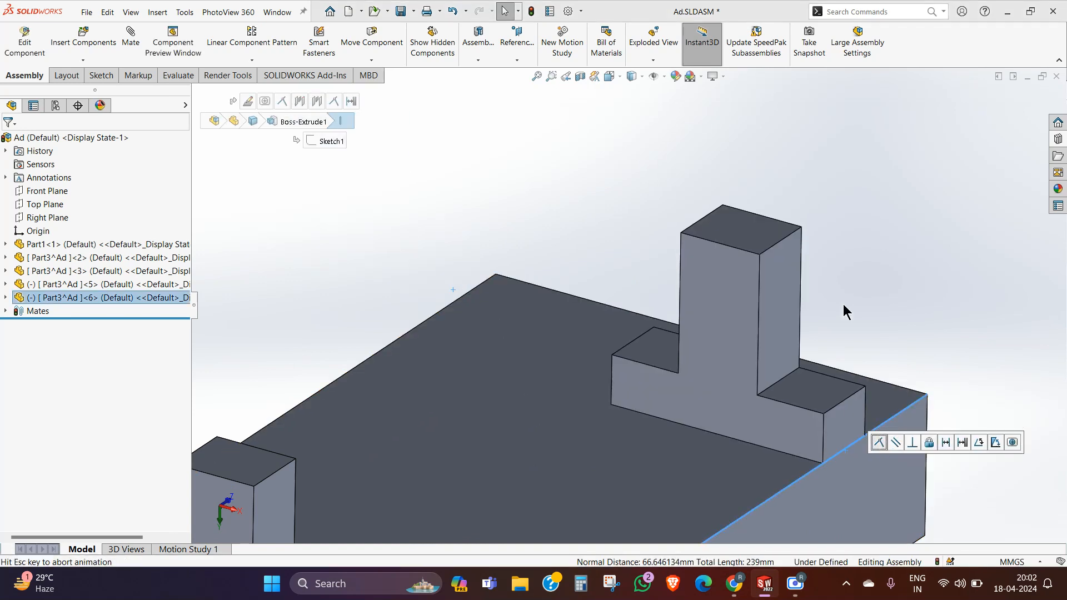
Step: Try to add a coincident mate between the channel's bottom end edge and the new T copy's long crossbar edge
{"action": "left_click", "coordinate": [907, 390]}
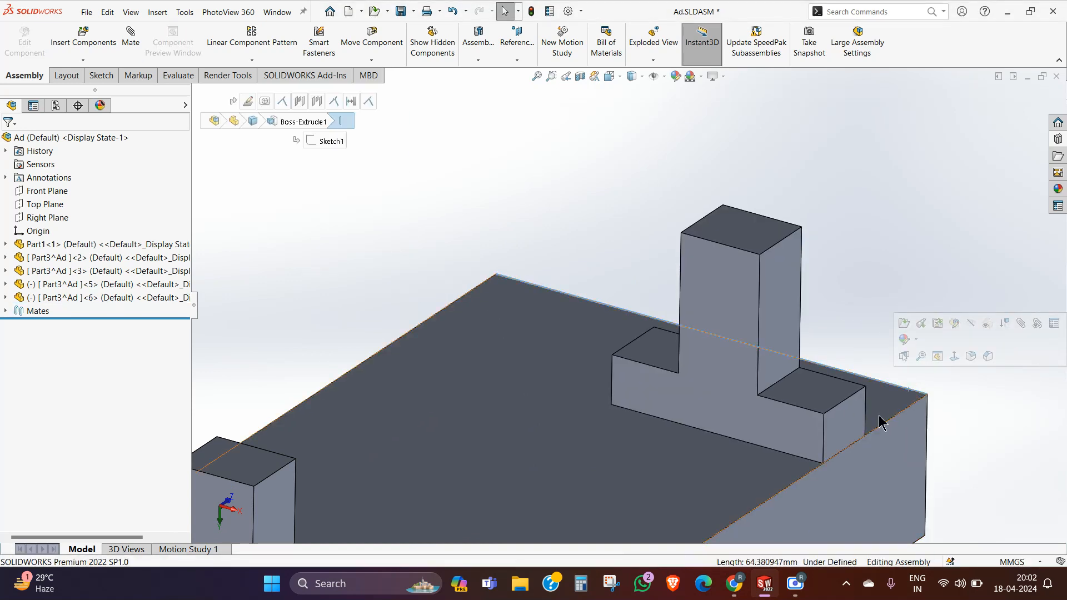
{"action": "middle_click_drag", "start_coordinate": [850, 420], "coordinate": [798, 448]}
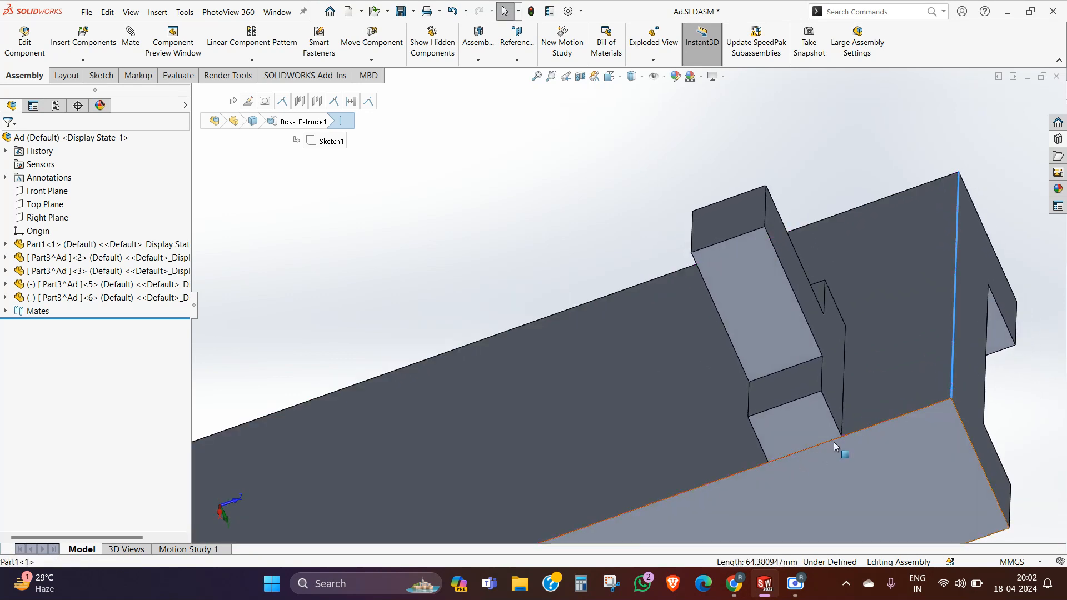
{"action": "left_click", "coordinate": [844, 406], "text": "ctrl"}
{"action": "left_click", "coordinate": [876, 398]}
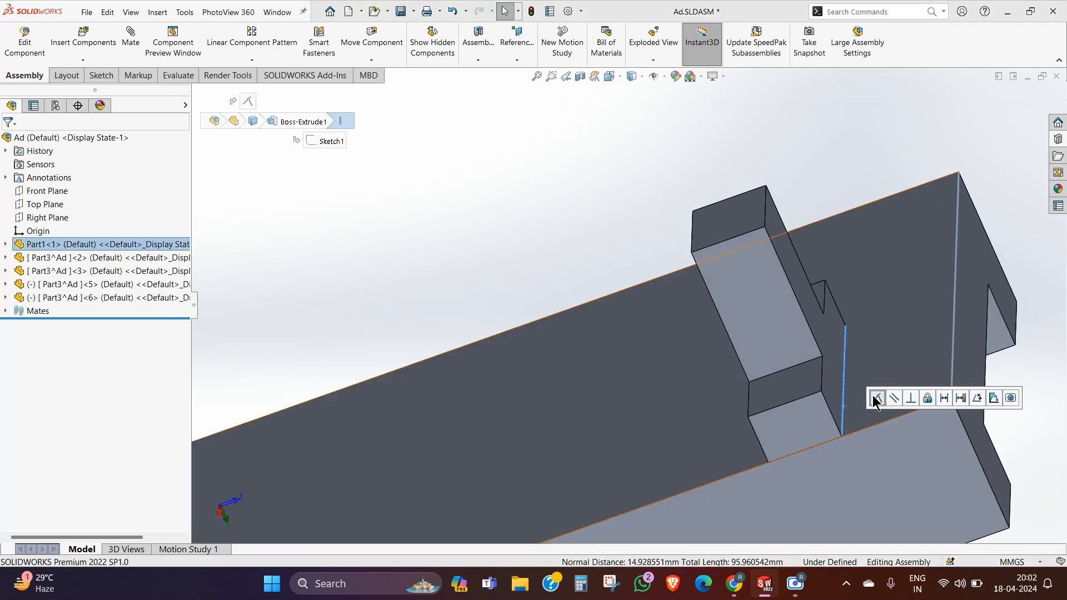
{"action": "middle_click_drag", "start_coordinate": [641, 236], "coordinate": [698, 366]}
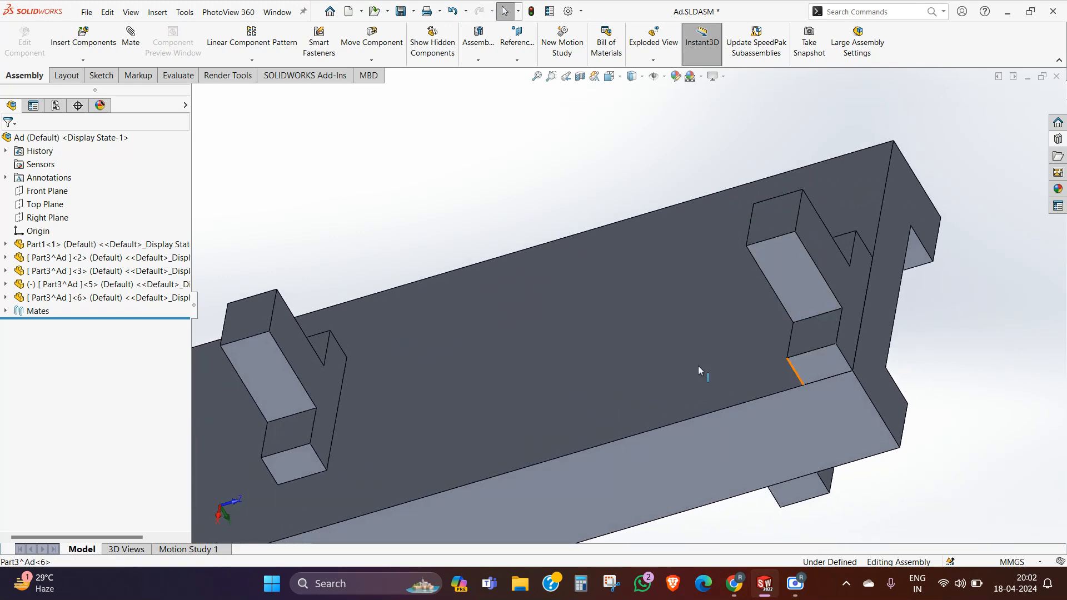
Step: Delete the last coincident mate between the new T copy and the channel's end edge
{"action": "left_click", "coordinate": [5, 311]}
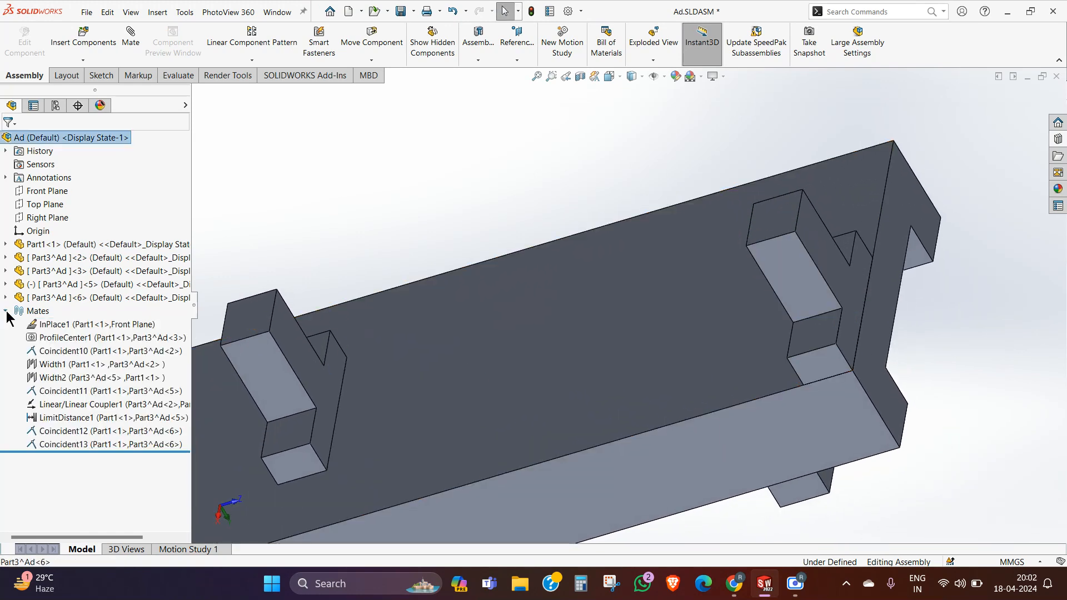
{"action": "right_click", "coordinate": [89, 445]}
{"action": "left_click", "coordinate": [120, 421]}
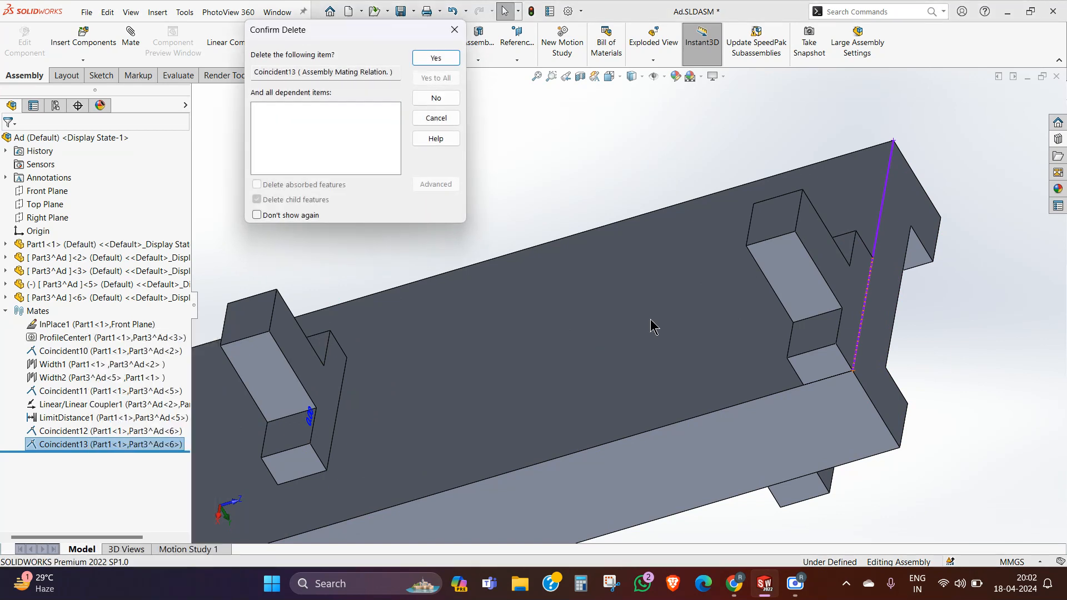
{"action": "left_click", "coordinate": [438, 60]}
Step: Slide the new T copy away from the channel's end, and mate its crossbar corner point coincident with the channel's bottom corner point
{"action": "left_click_drag", "start_coordinate": [803, 233], "coordinate": [770, 212]}
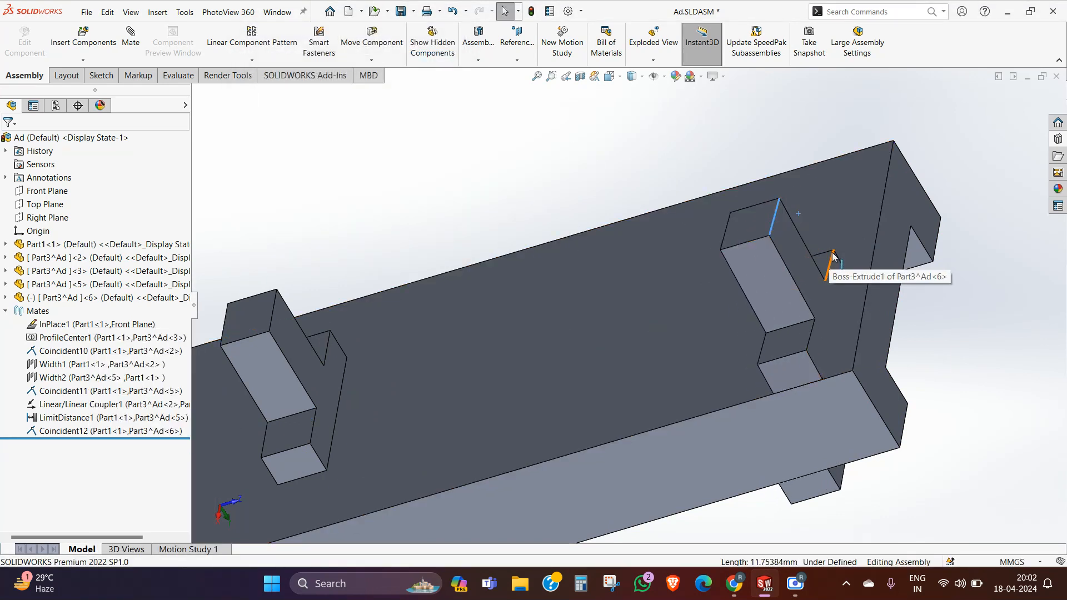
{"action": "left_click_drag", "start_coordinate": [831, 253], "coordinate": [726, 192]}
{"action": "middle_click_drag", "start_coordinate": [726, 191], "coordinate": [795, 311]}
{"action": "scroll", "coordinate": [751, 410], "scroll_direction": "down", "scroll_amount": 3}
{"action": "left_click", "coordinate": [722, 403]}
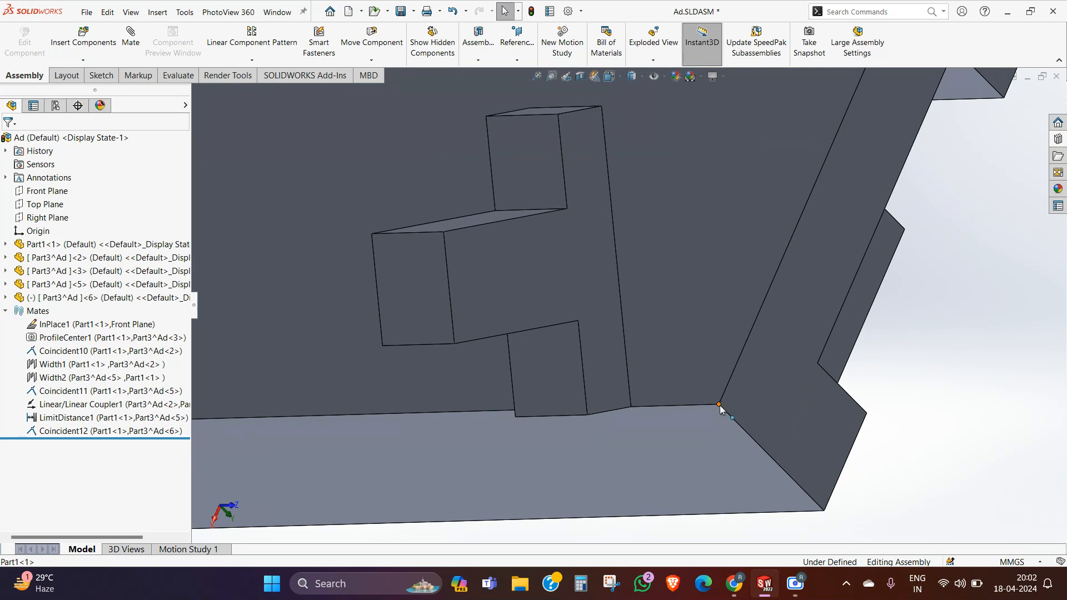
{"action": "left_click", "coordinate": [631, 407], "text": "ctrl"}
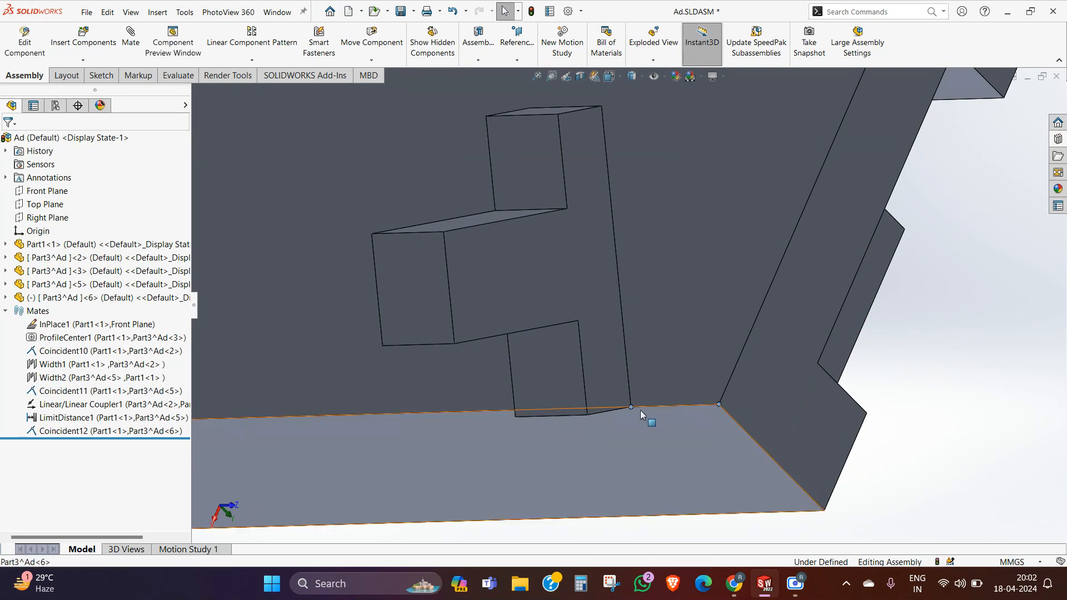
{"action": "left_click", "coordinate": [664, 400]}
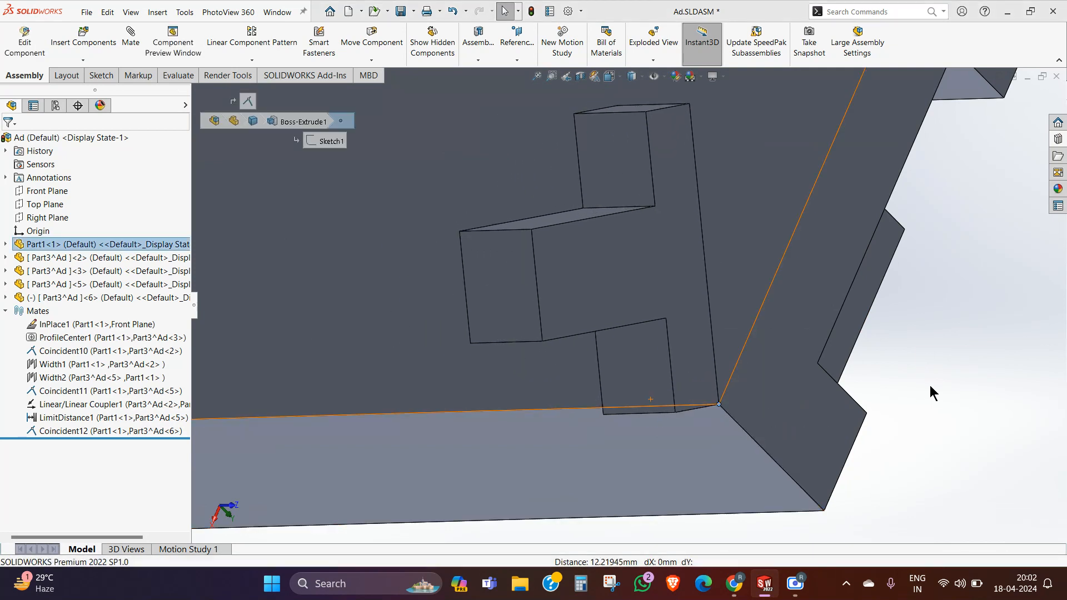
Step: Swing the new T copy about the channel's bottom edge to test its free rotation
{"action": "scroll", "coordinate": [834, 352], "scroll_direction": "up", "scroll_amount": 3}
{"action": "middle_click_drag", "start_coordinate": [860, 341], "coordinate": [654, 239]}
{"action": "scroll", "coordinate": [654, 239], "scroll_direction": "down", "scroll_amount": 3}
{"action": "scroll", "coordinate": [588, 219], "scroll_direction": "up", "scroll_amount": 4}
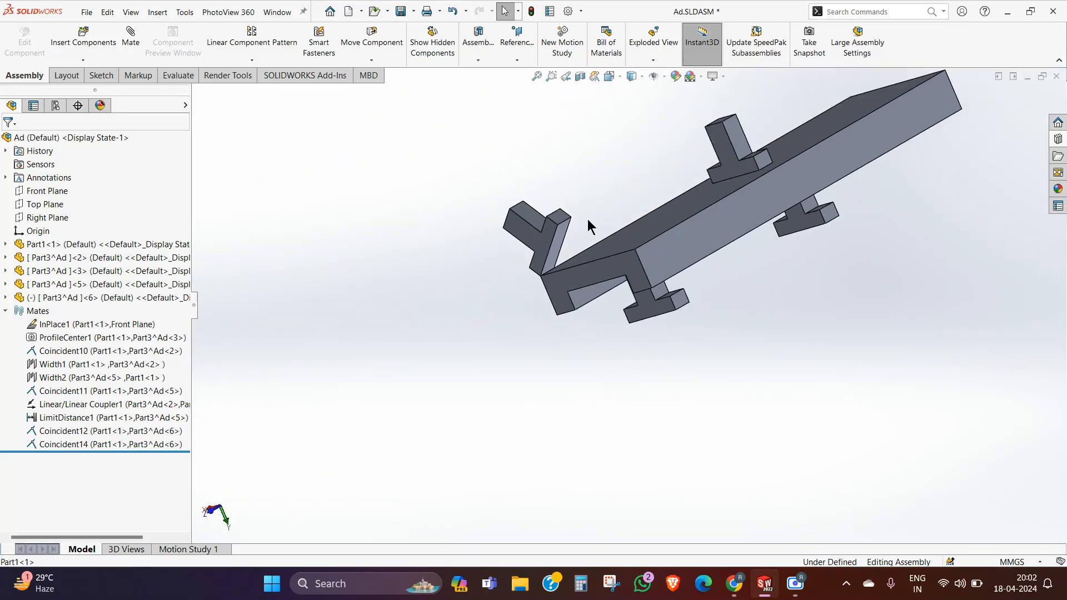
{"action": "scroll", "coordinate": [584, 219], "scroll_direction": "down", "scroll_amount": 6}
{"action": "middle_click_drag", "start_coordinate": [586, 266], "coordinate": [534, 295]}
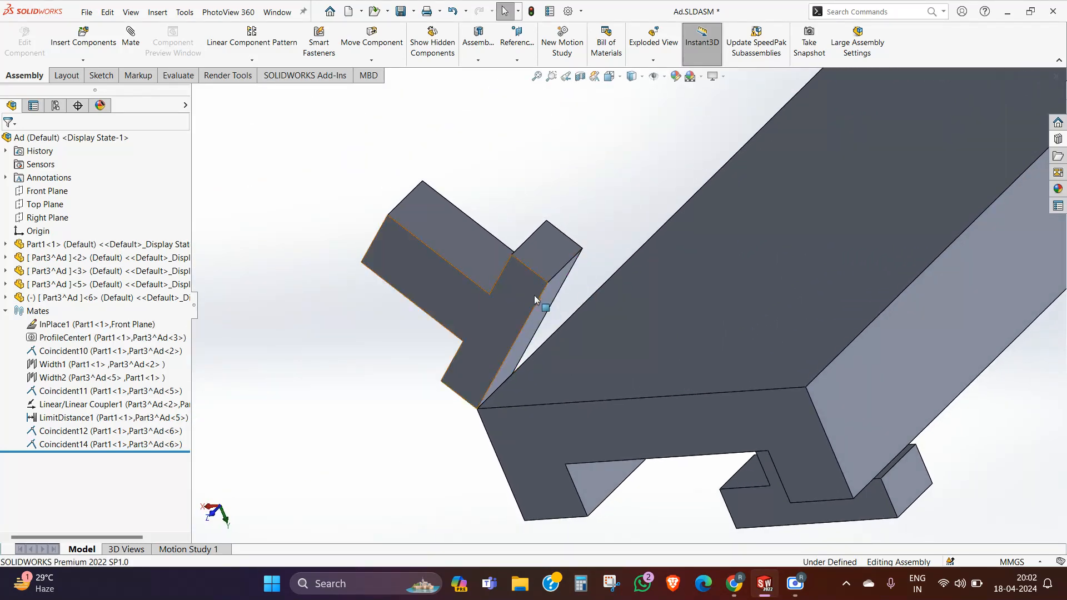
{"action": "left_click", "coordinate": [476, 257]}
{"action": "left_click_drag", "start_coordinate": [493, 271], "coordinate": [465, 355]}
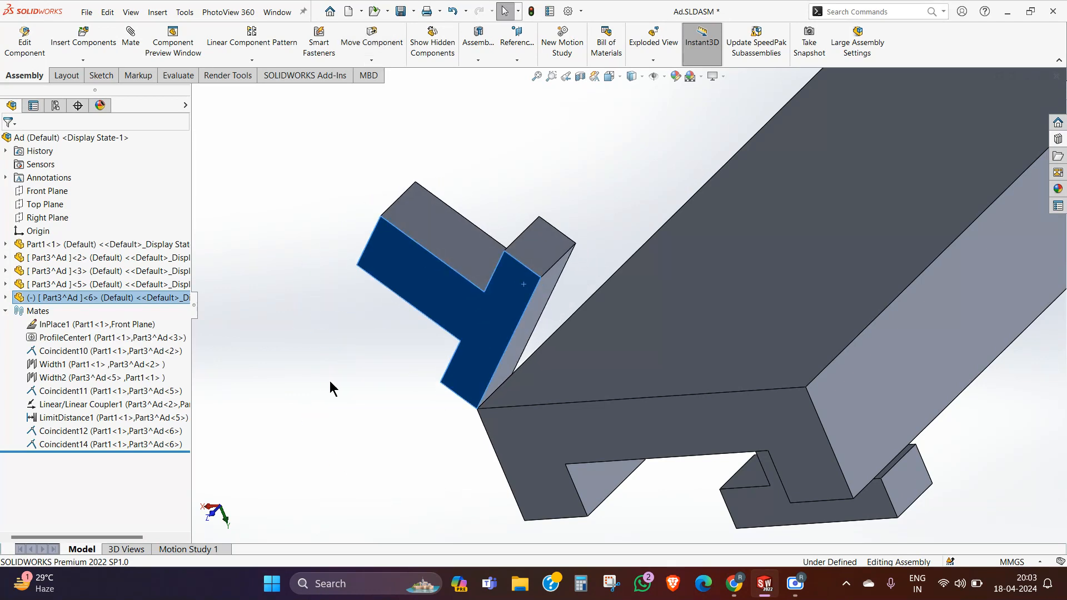
{"action": "left_click", "coordinate": [301, 381]}
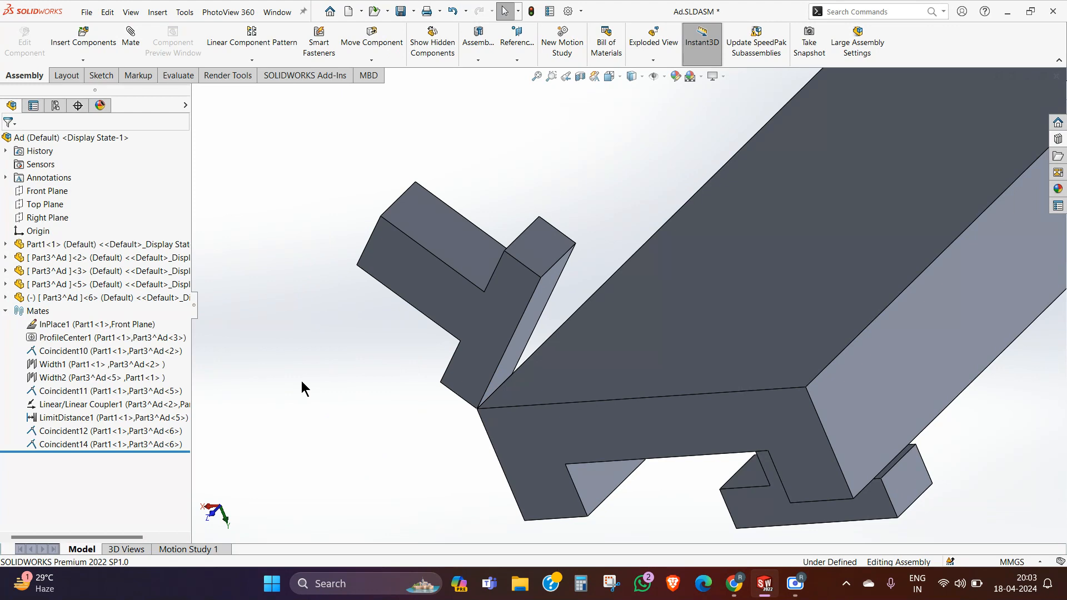
{"action": "left_click", "coordinate": [132, 39]}
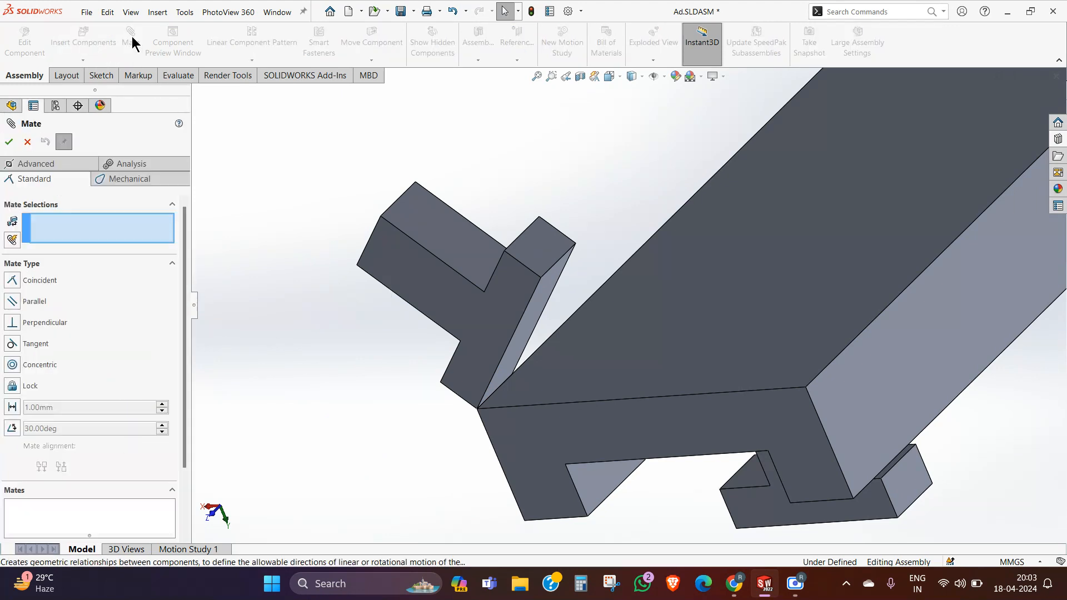
{"action": "left_click", "coordinate": [12, 429]}
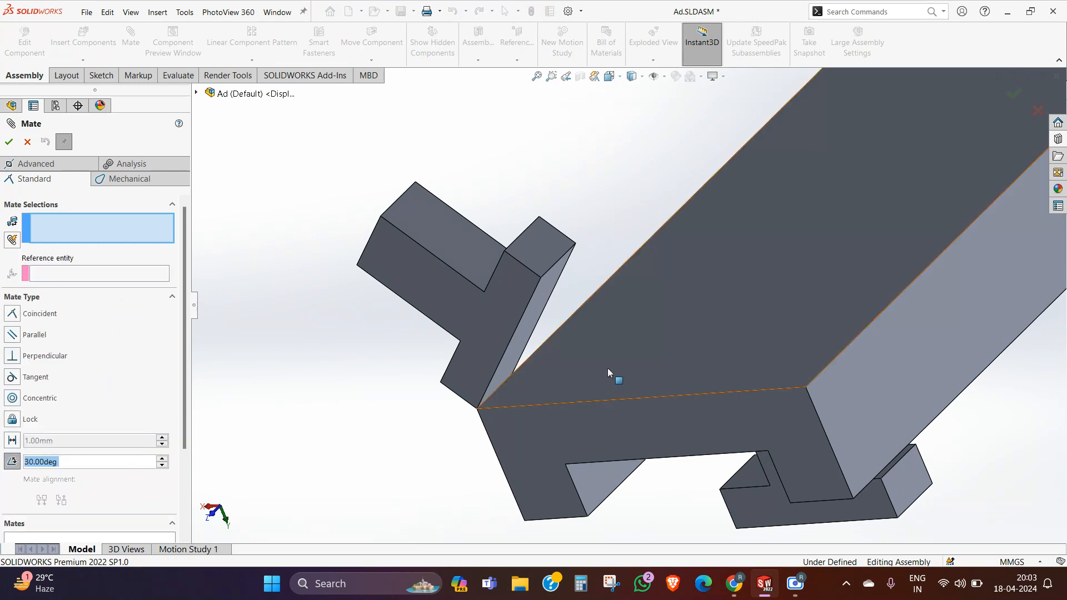
{"action": "left_click", "coordinate": [593, 361]}
{"action": "left_click", "coordinate": [573, 415]}
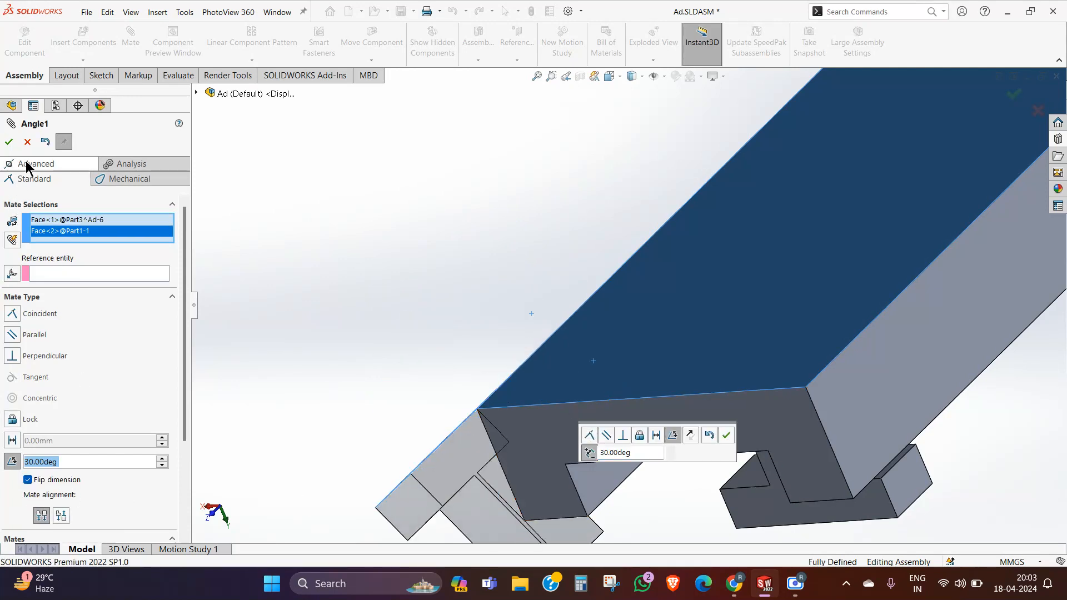
{"action": "left_click", "coordinate": [27, 142]}
Step: Start an advanced limit angle mate between the new T copy's outer crossbar face and the channel's broad outer face
{"action": "left_click", "coordinate": [130, 53]}
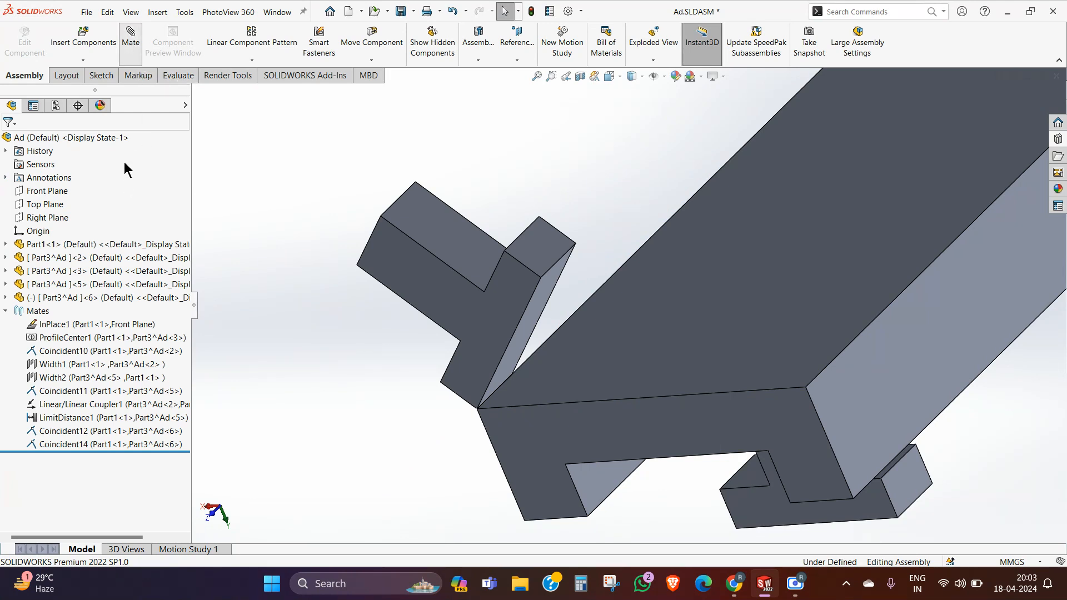
{"action": "left_click", "coordinate": [38, 163]}
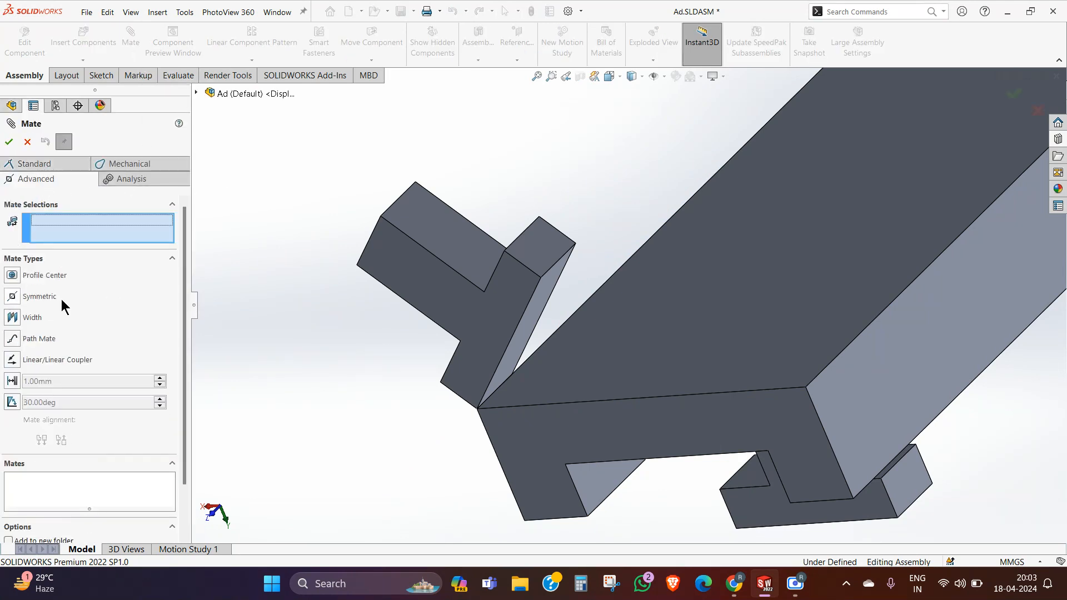
{"action": "left_click", "coordinate": [12, 404]}
{"action": "left_click", "coordinate": [528, 313]}
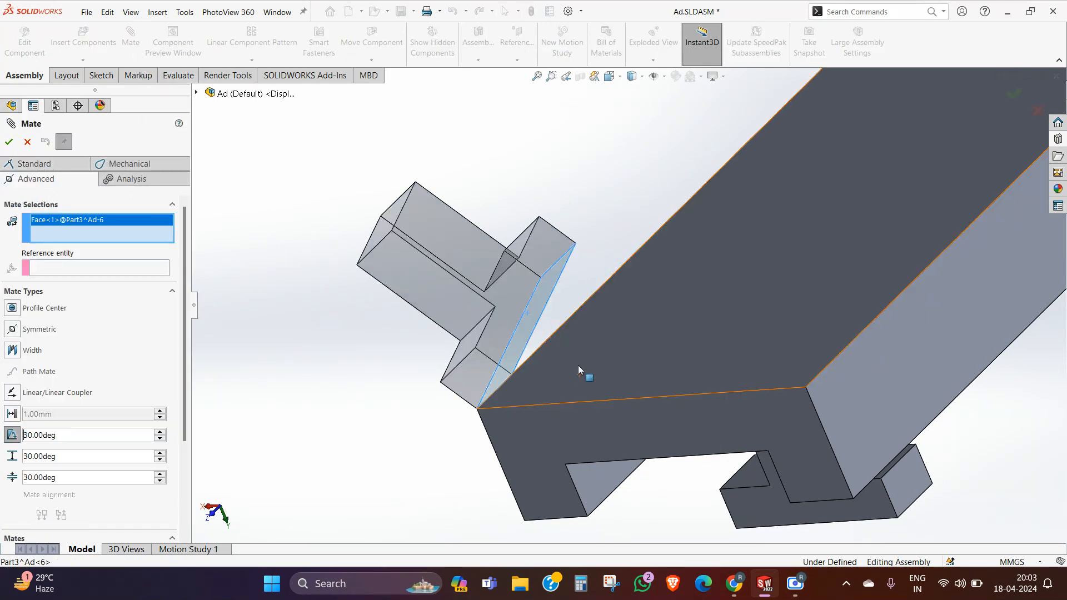
{"action": "left_click", "coordinate": [578, 365]}
{"action": "scroll", "coordinate": [452, 369], "scroll_direction": "up", "scroll_amount": 2}
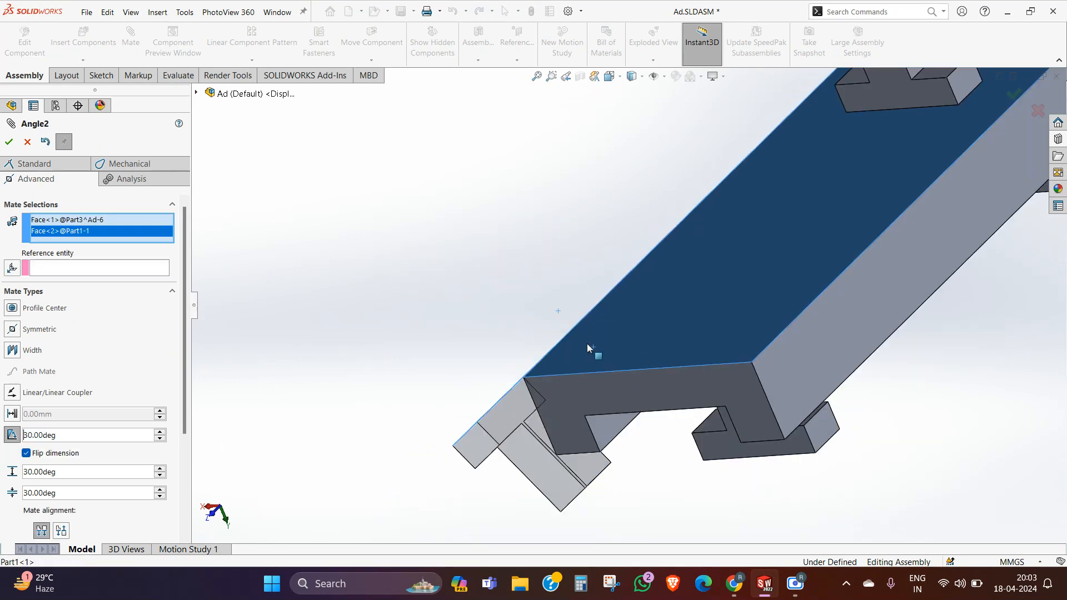
{"action": "middle_click_drag", "start_coordinate": [587, 344], "coordinate": [619, 359]}
{"action": "scroll", "coordinate": [619, 360], "scroll_direction": "up", "scroll_amount": 1}
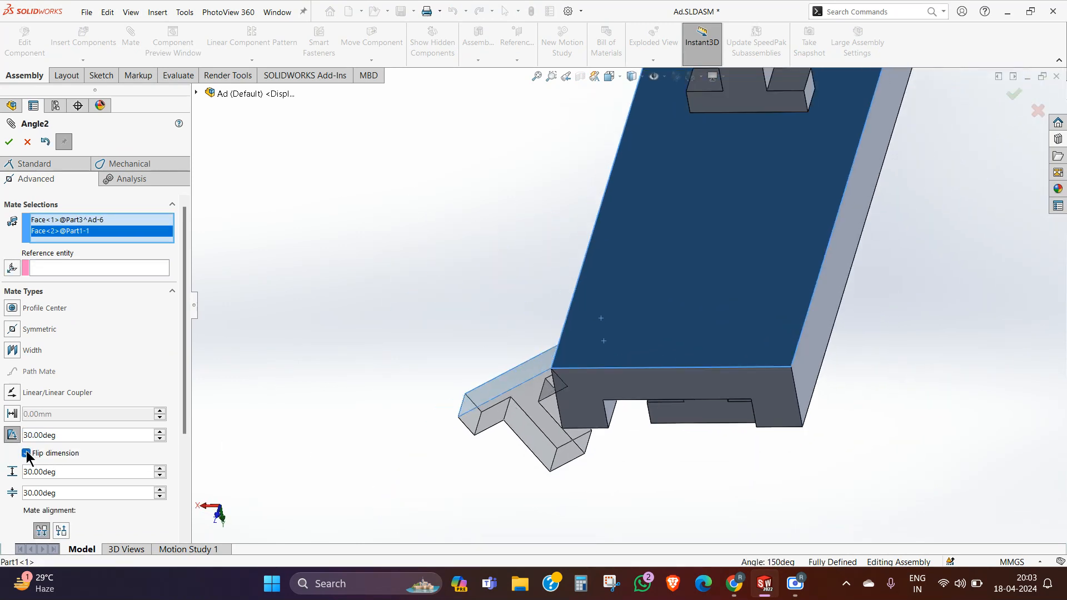
Step: Try the mate's flipped and unflipped dimension and both alignments, keeping Flip dimension off and the alignment aligned
{"action": "left_click", "coordinate": [26, 453]}
{"action": "left_click", "coordinate": [61, 531]}
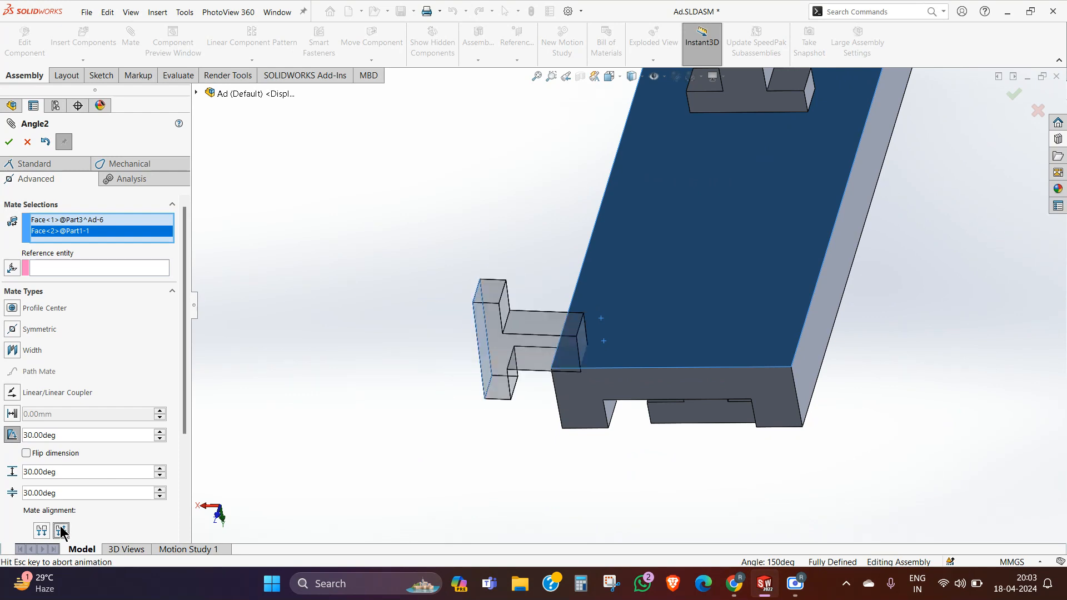
{"action": "left_click", "coordinate": [48, 524]}
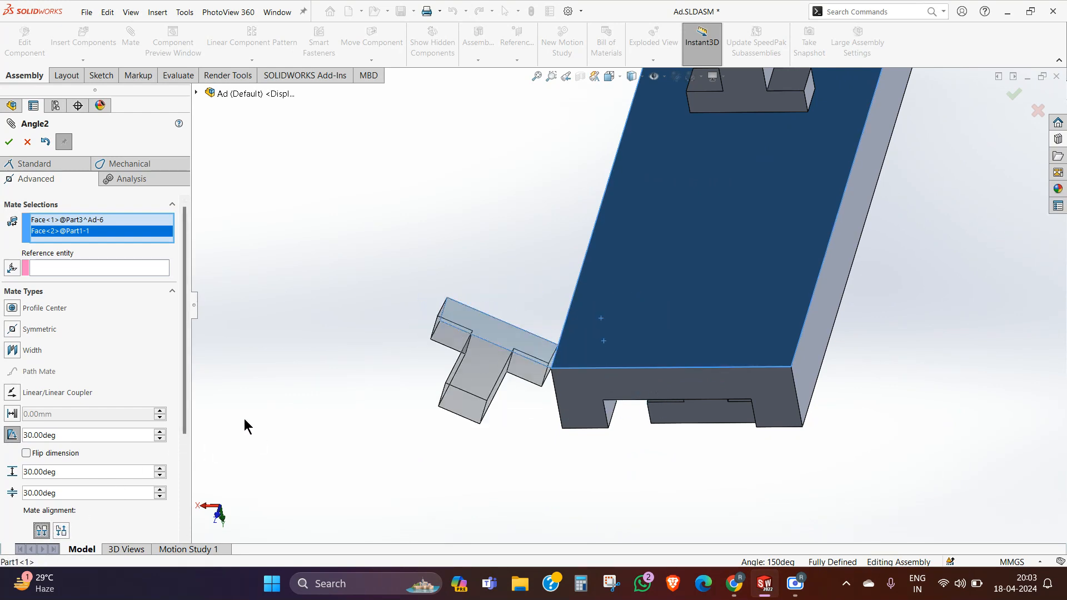
{"action": "left_click", "coordinate": [28, 452]}
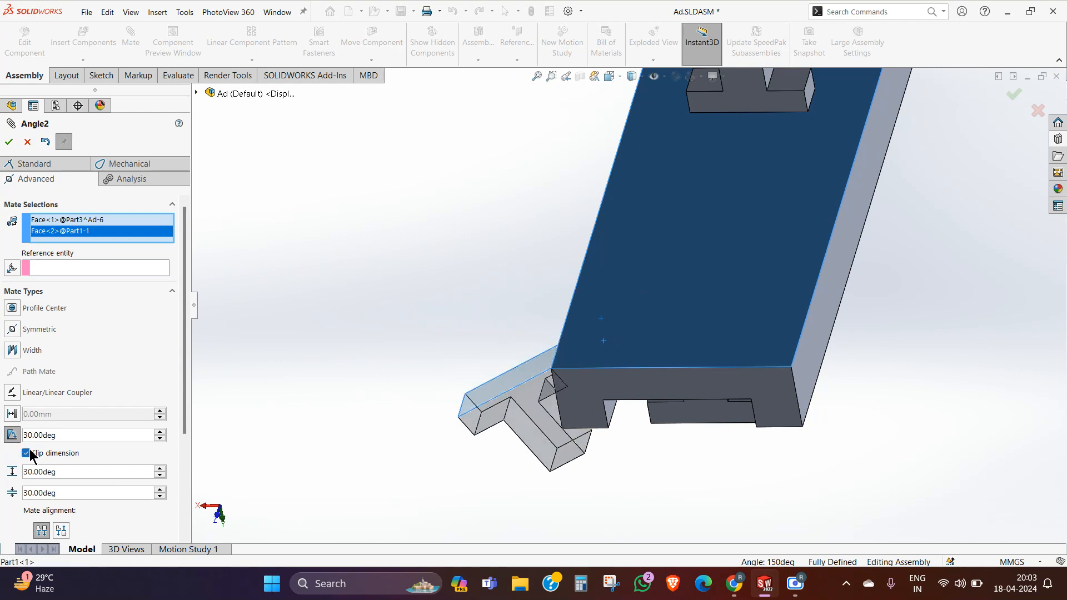
{"action": "left_click", "coordinate": [28, 452]}
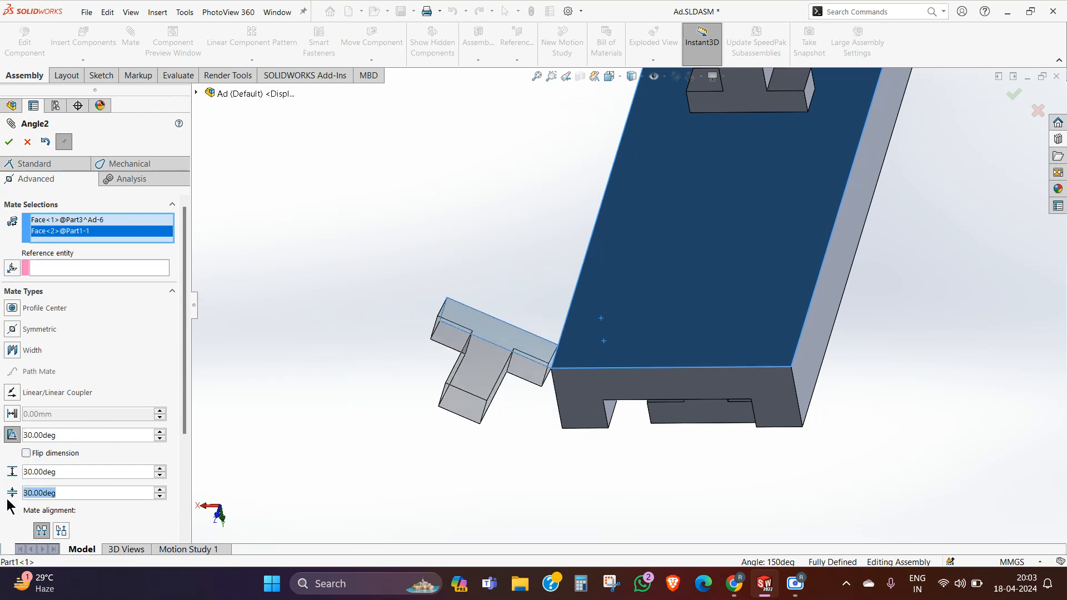
Step: Set the limit angle's minimum to 20° and maximum to 90°, keep the aligned orientation, and accept the mate
{"action": "type", "text": "20"}
{"action": "key", "text": "Return"}
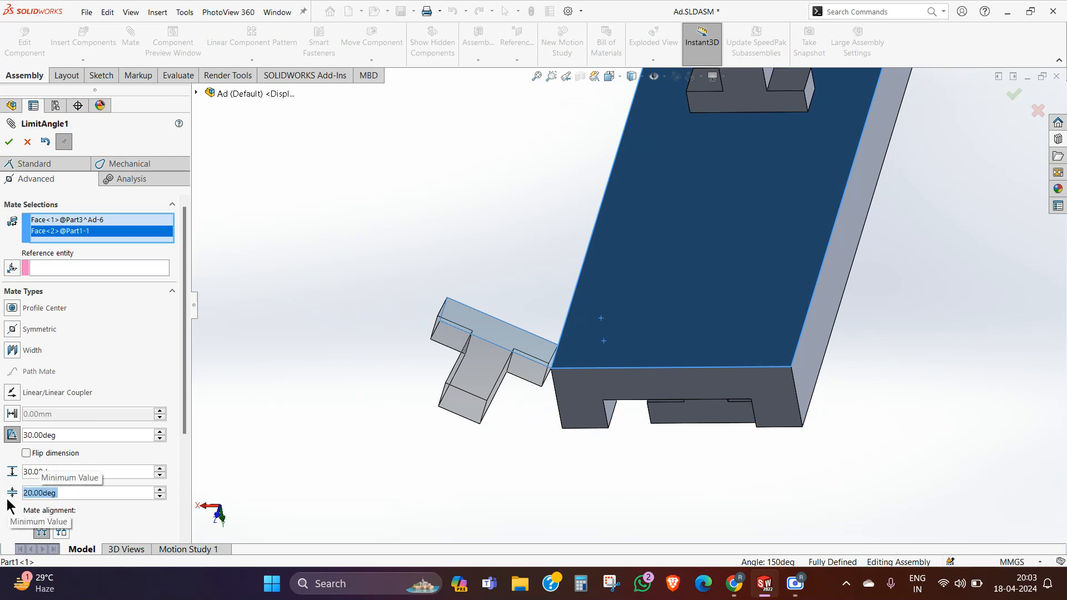
{"action": "left_click_drag", "start_coordinate": [58, 473], "coordinate": [39, 476]}
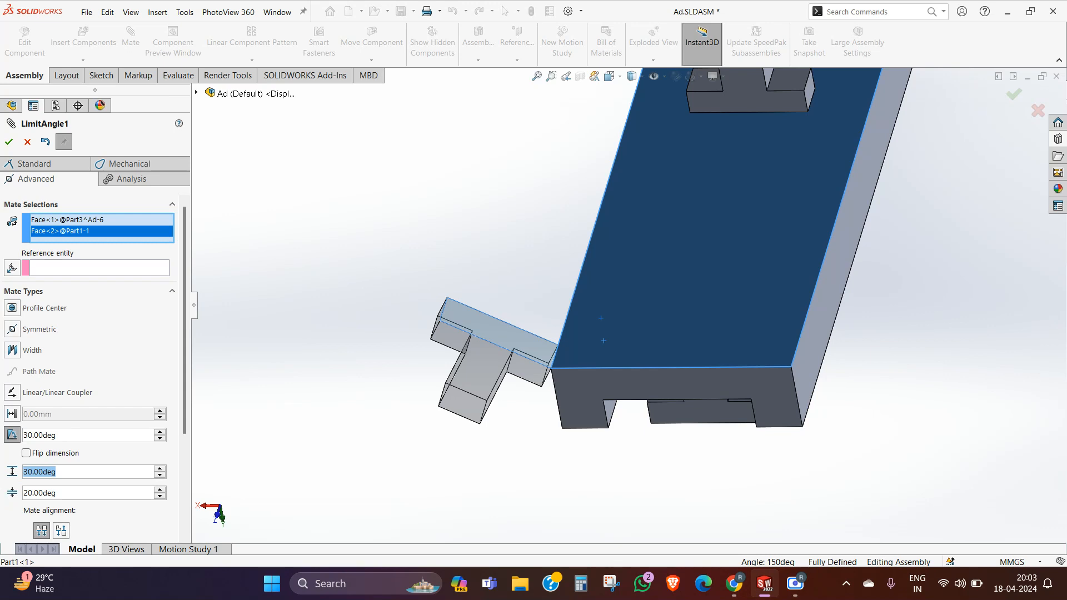
{"action": "type", "text": "90"}
{"action": "key", "text": "Return"}
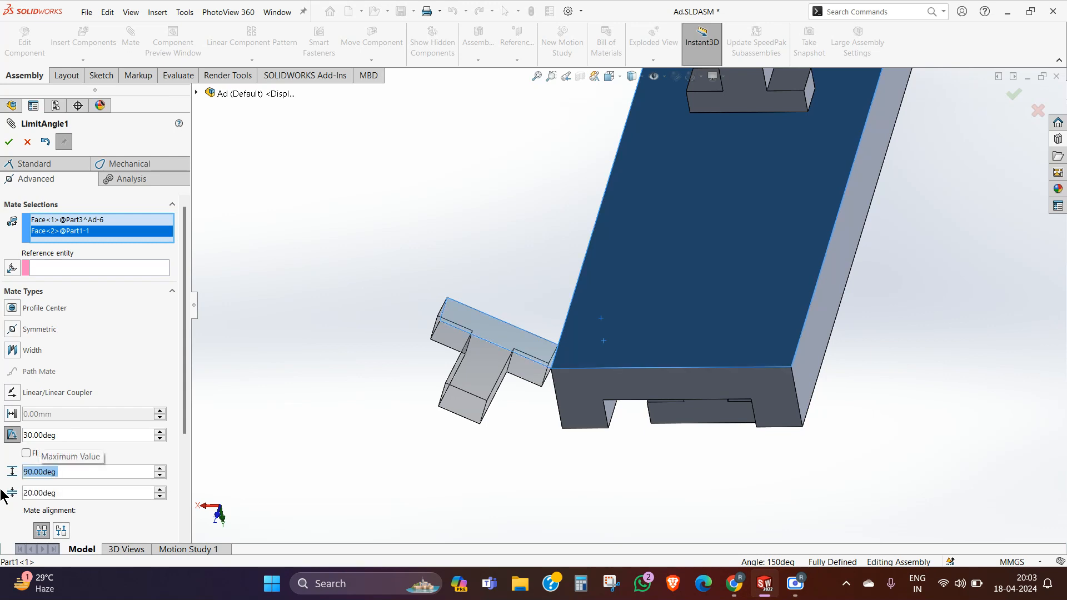
{"action": "left_click", "coordinate": [61, 531]}
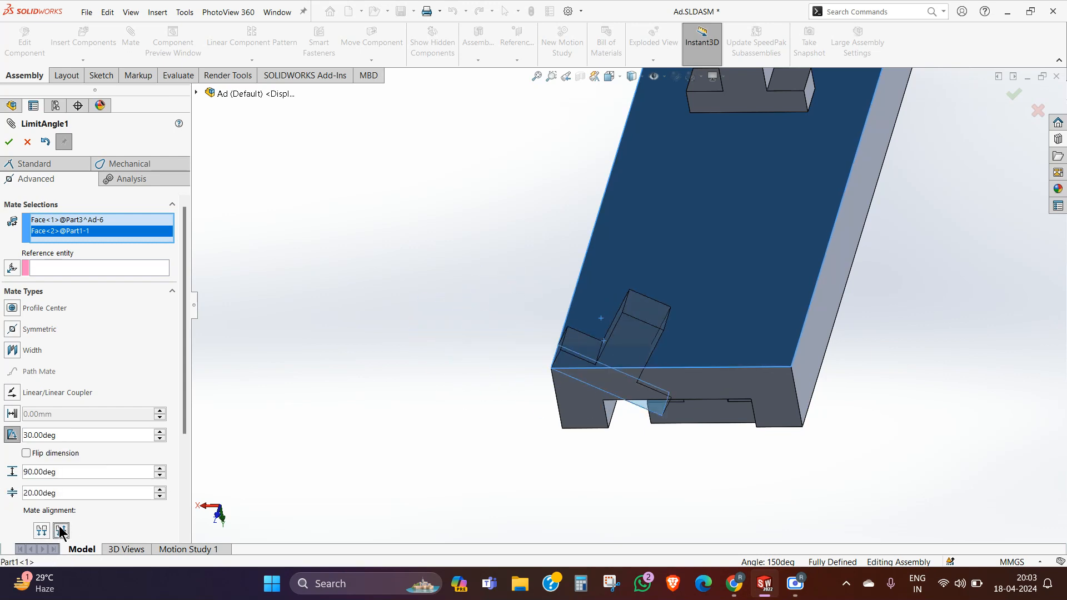
{"action": "left_click", "coordinate": [43, 530]}
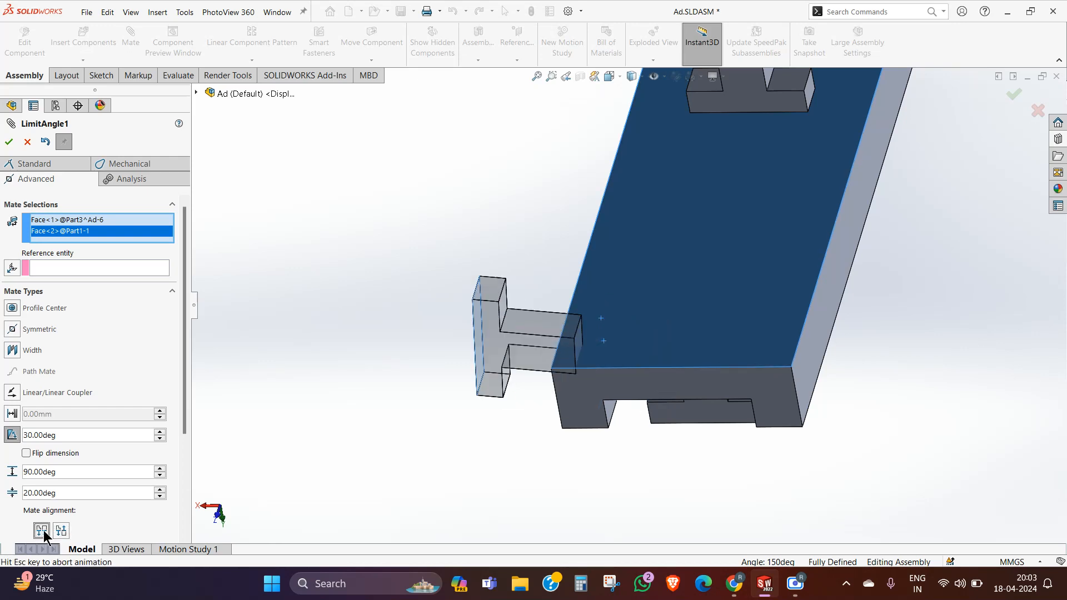
{"action": "left_click", "coordinate": [9, 142]}
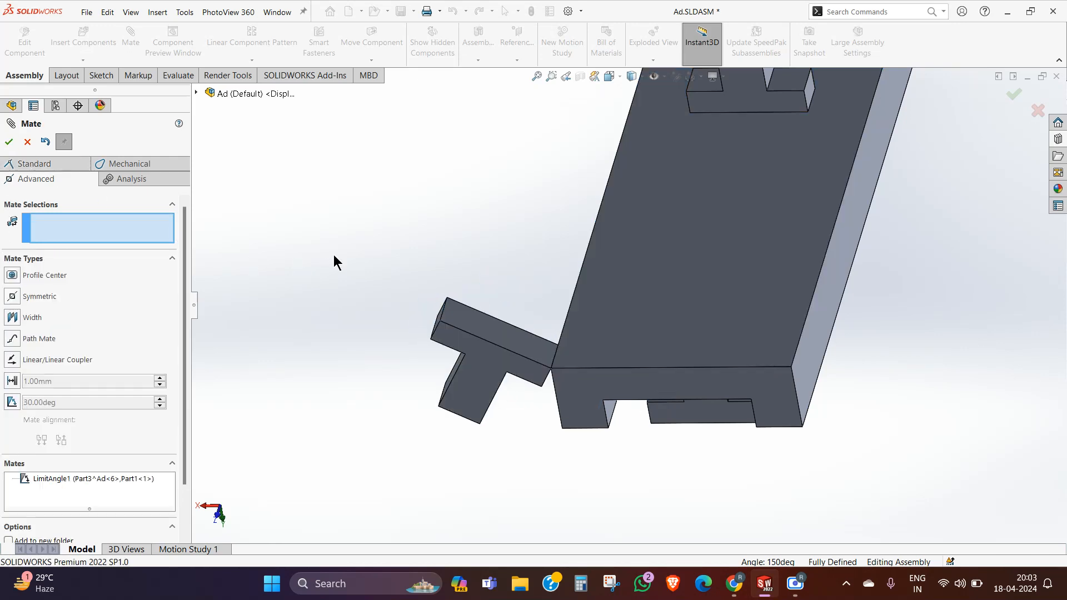
Step: Finish mating and swing the new T copy about the channel's edge to test its angle limits
{"action": "left_click_drag", "start_coordinate": [477, 356], "coordinate": [591, 326]}
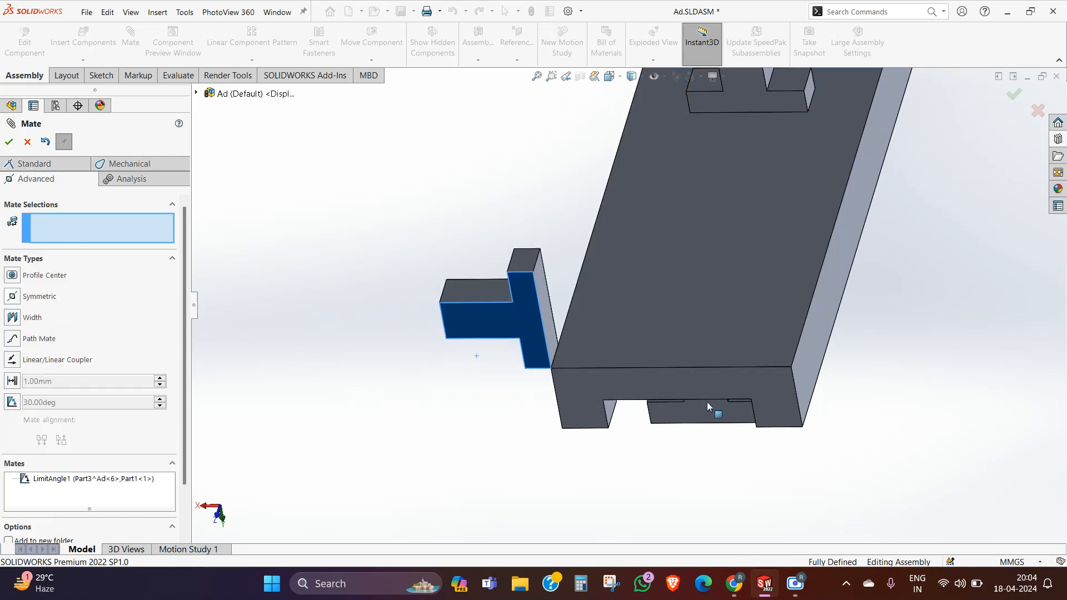
{"action": "left_click_drag", "start_coordinate": [707, 403], "coordinate": [587, 323]}
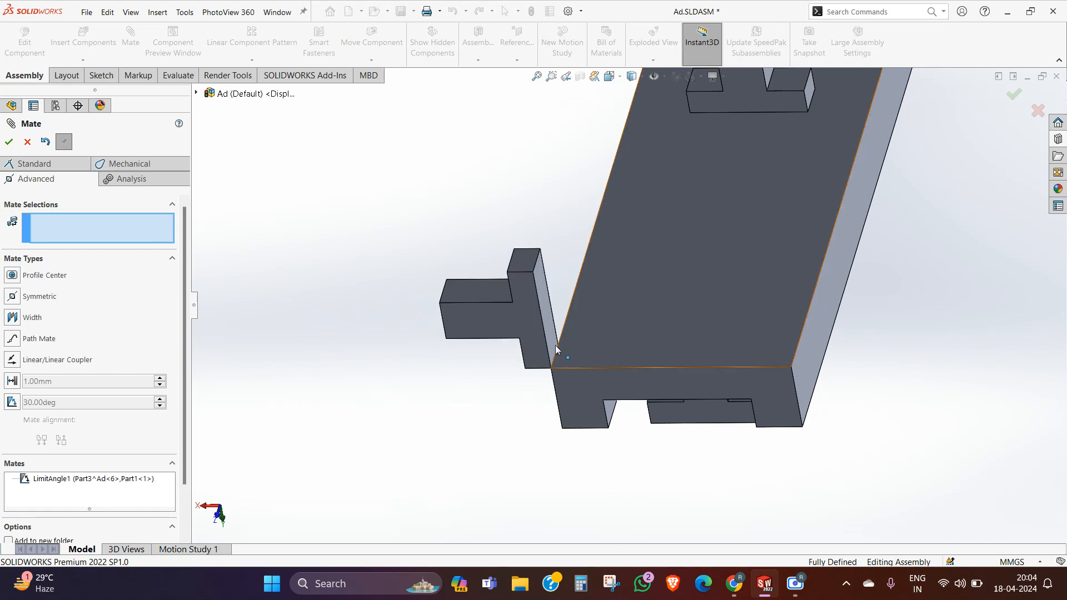
{"action": "middle_click_drag", "start_coordinate": [555, 345], "coordinate": [564, 281]}
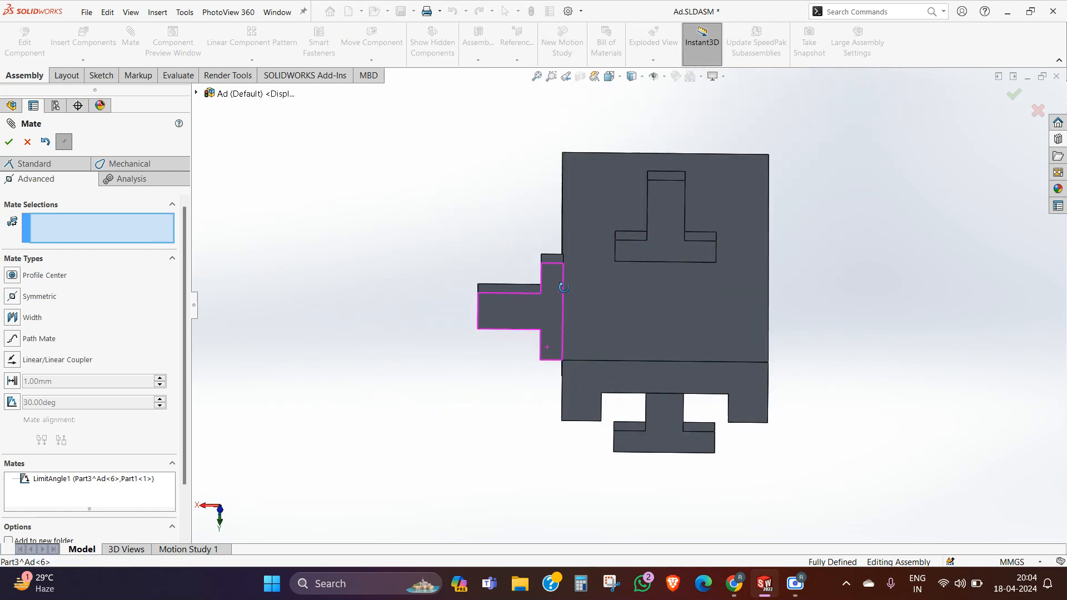
{"action": "left_click", "coordinate": [9, 142]}
{"action": "middle_click_drag", "start_coordinate": [389, 276], "coordinate": [352, 255]}
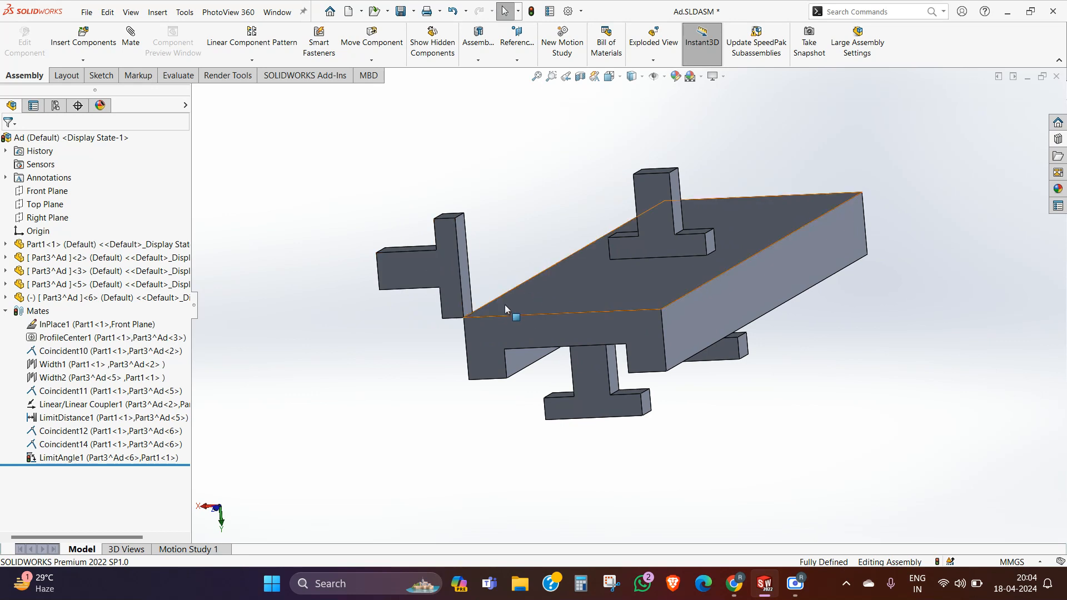
{"action": "left_click", "coordinate": [449, 248]}
{"action": "left_click_drag", "start_coordinate": [449, 248], "coordinate": [367, 355]}
{"action": "left_click_drag", "start_coordinate": [364, 394], "coordinate": [314, 431]}
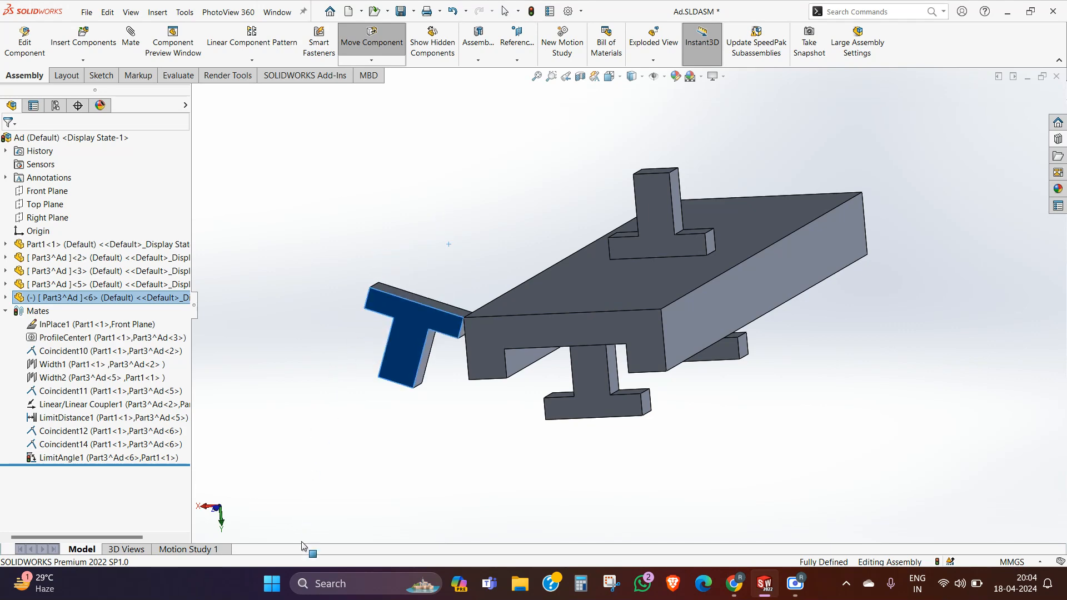
{"action": "left_click_drag", "start_coordinate": [384, 545], "coordinate": [375, 527]}
Step: Examine the corner where the T copy's crossbar face meets the channel's edge
{"action": "left_click", "coordinate": [459, 462]}
{"action": "scroll", "coordinate": [478, 315], "scroll_direction": "down", "scroll_amount": 2}
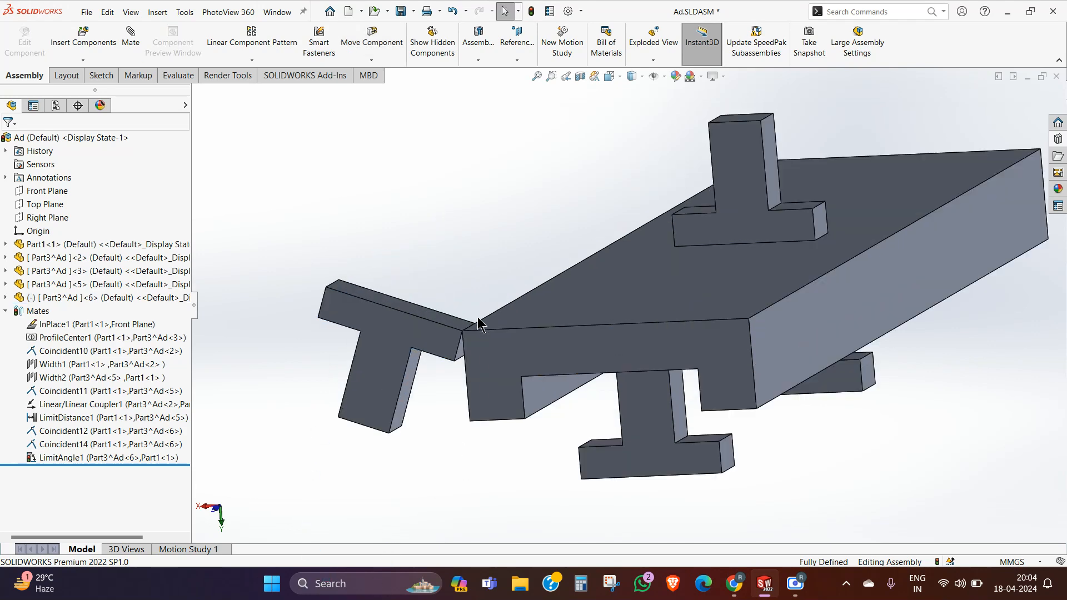
{"action": "middle_click_drag", "start_coordinate": [478, 317], "coordinate": [472, 342]}
{"action": "scroll", "coordinate": [442, 416], "scroll_direction": "down", "scroll_amount": 3}
{"action": "scroll", "coordinate": [531, 372], "scroll_direction": "up", "scroll_amount": 1}
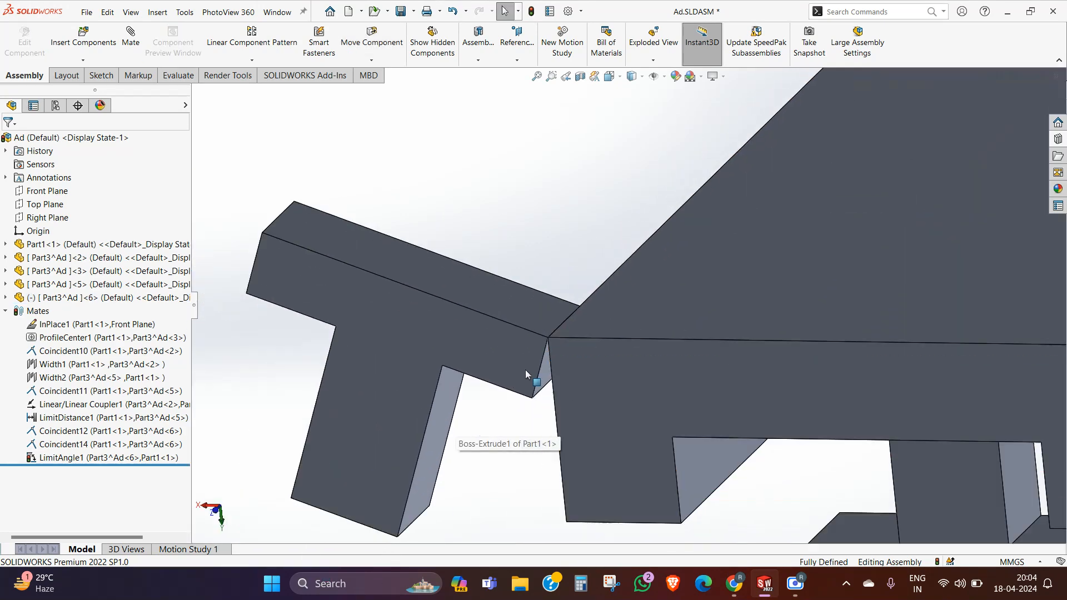
{"action": "left_click", "coordinate": [507, 310]}
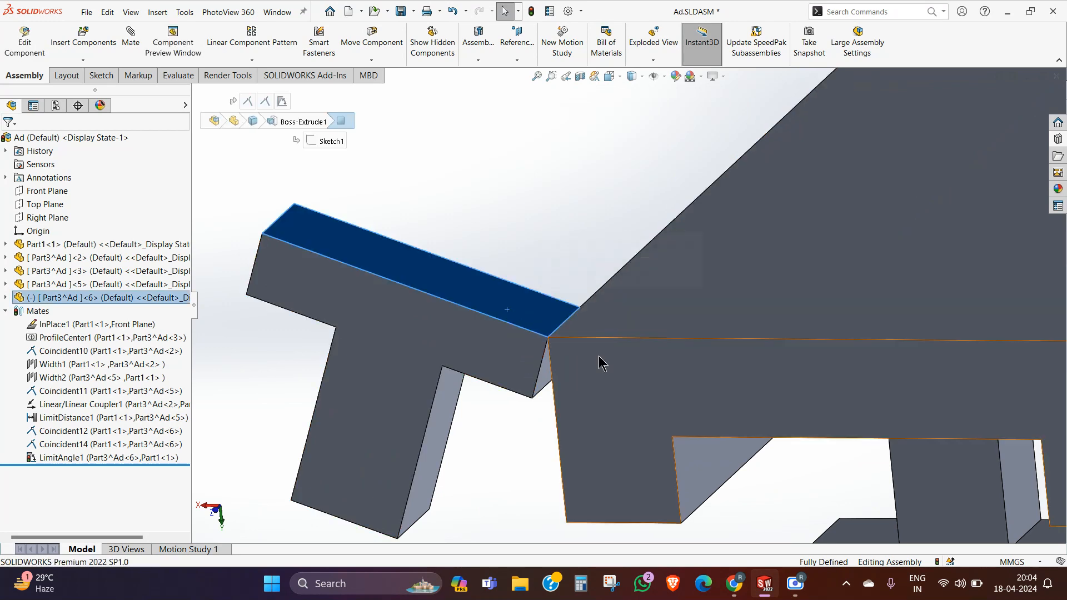
{"action": "left_click", "coordinate": [561, 262]}
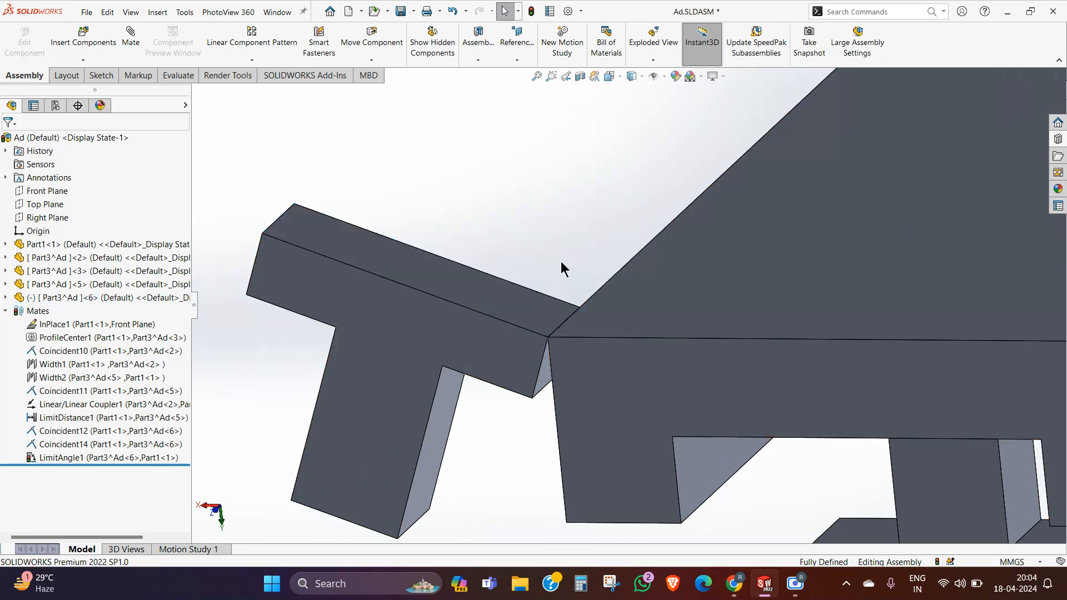
{"action": "left_click", "coordinate": [84, 459]}
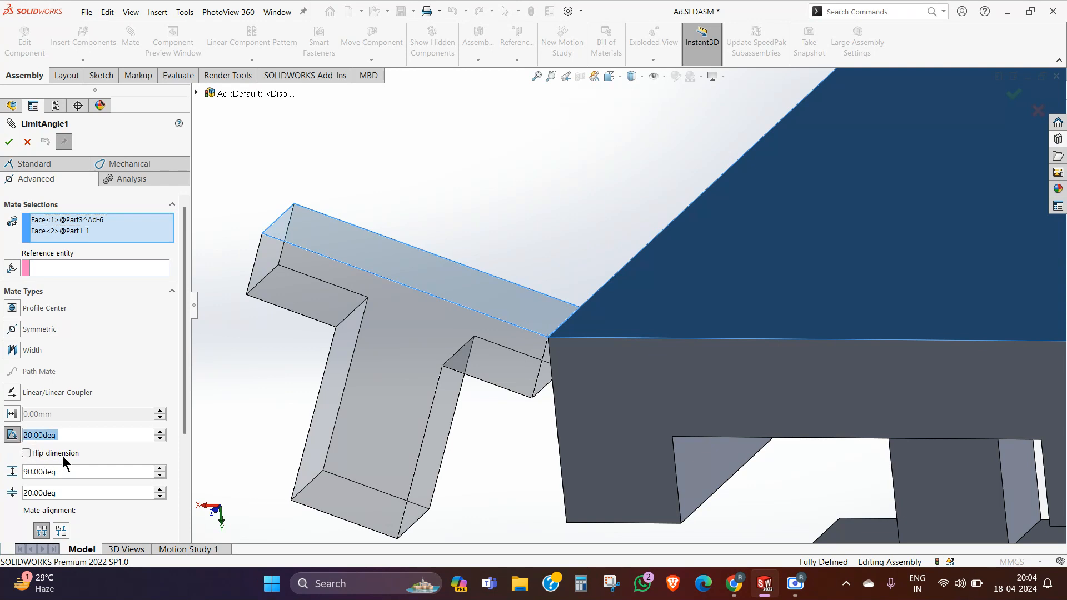
{"action": "left_click", "coordinate": [26, 453]}
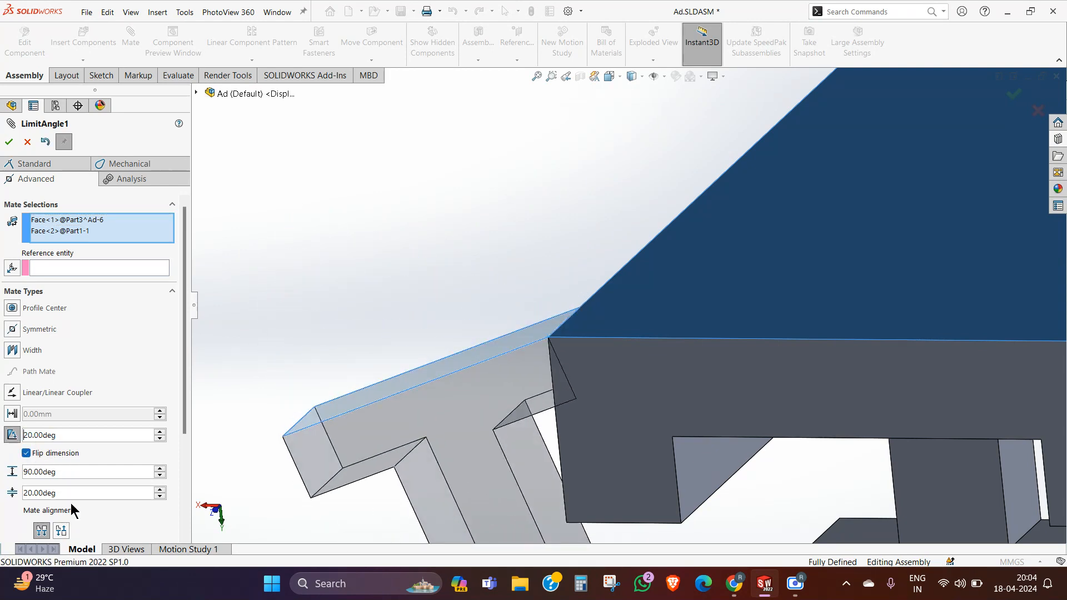
{"action": "right_click", "coordinate": [110, 236]}
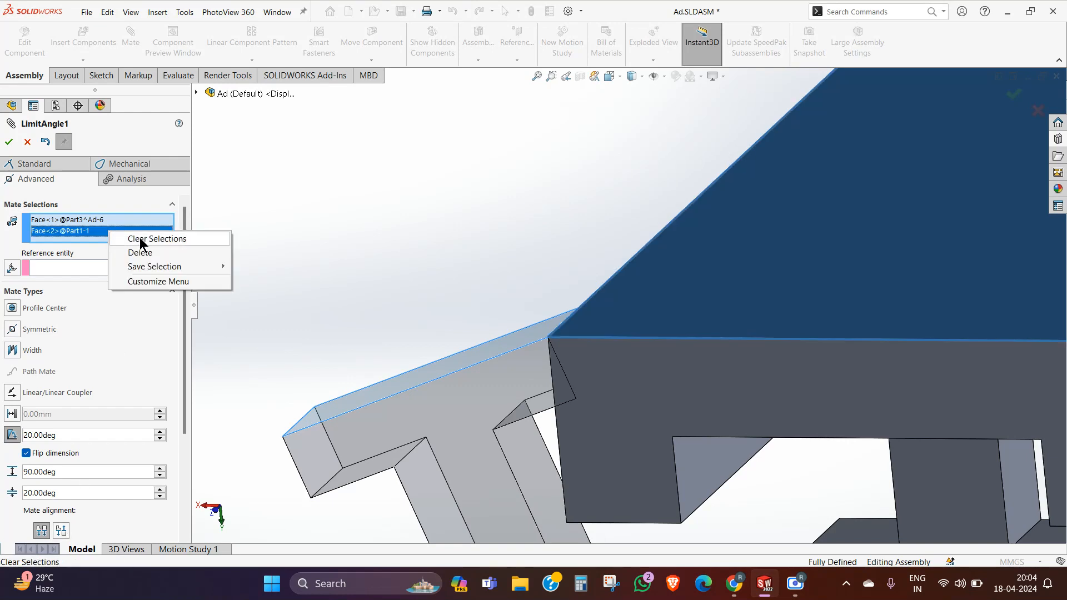
{"action": "left_click", "coordinate": [142, 239]}
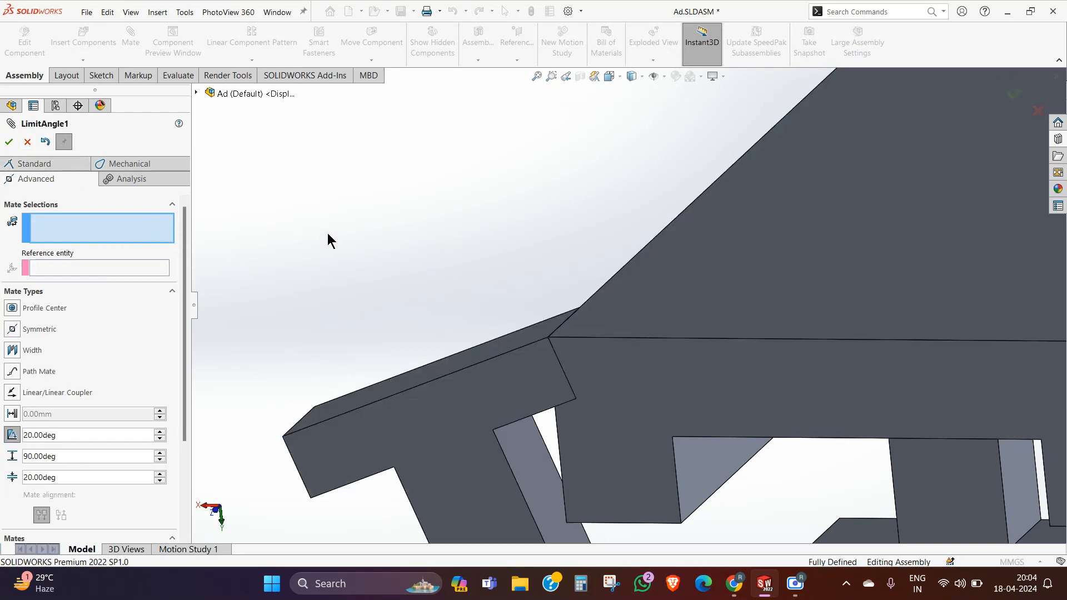
{"action": "left_click", "coordinate": [27, 141]}
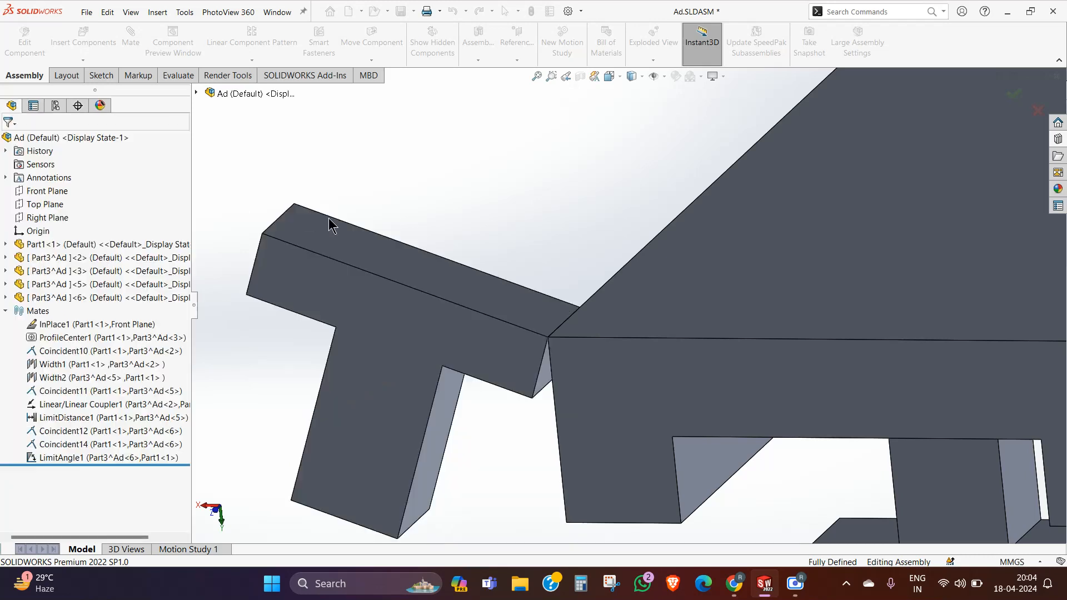
Step: Delete the existing limit angle mate between the T copy and the channel
{"action": "left_click", "coordinate": [48, 458]}
{"action": "right_click", "coordinate": [49, 458]}
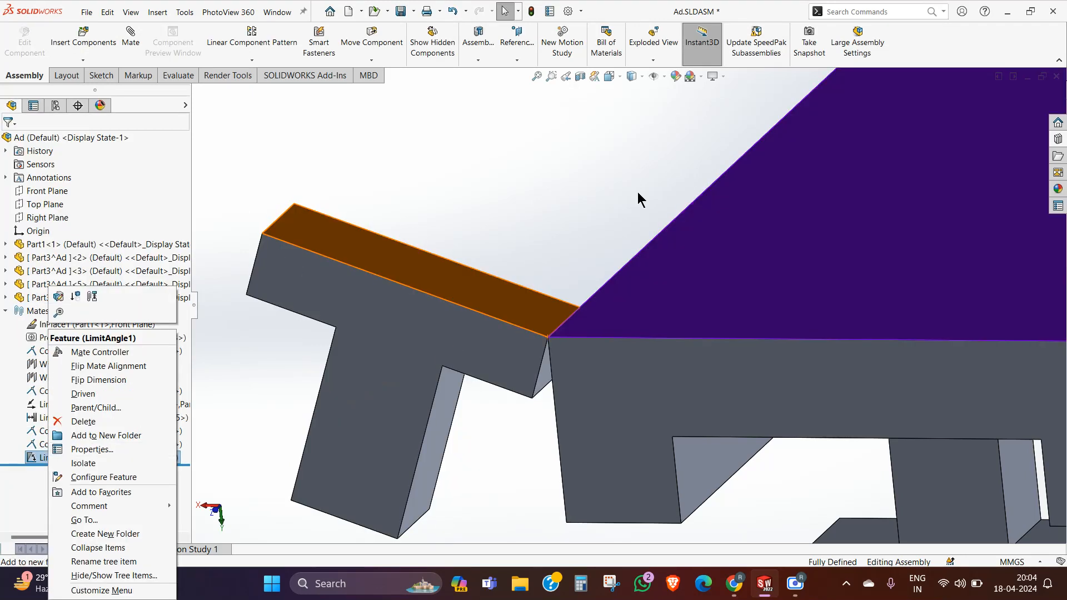
{"action": "left_click", "coordinate": [637, 192]}
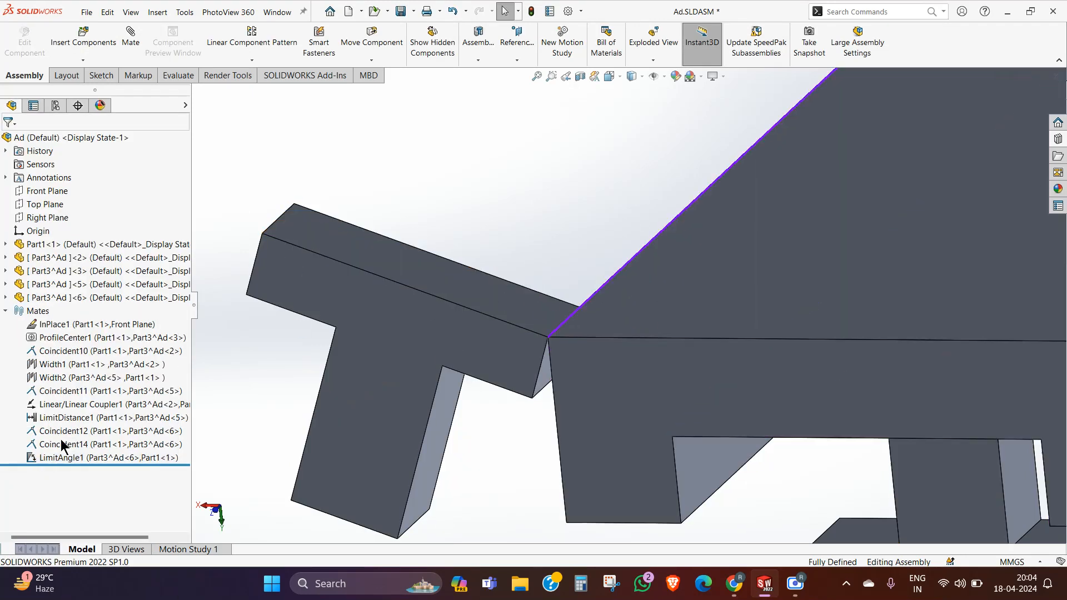
{"action": "right_click", "coordinate": [58, 457]}
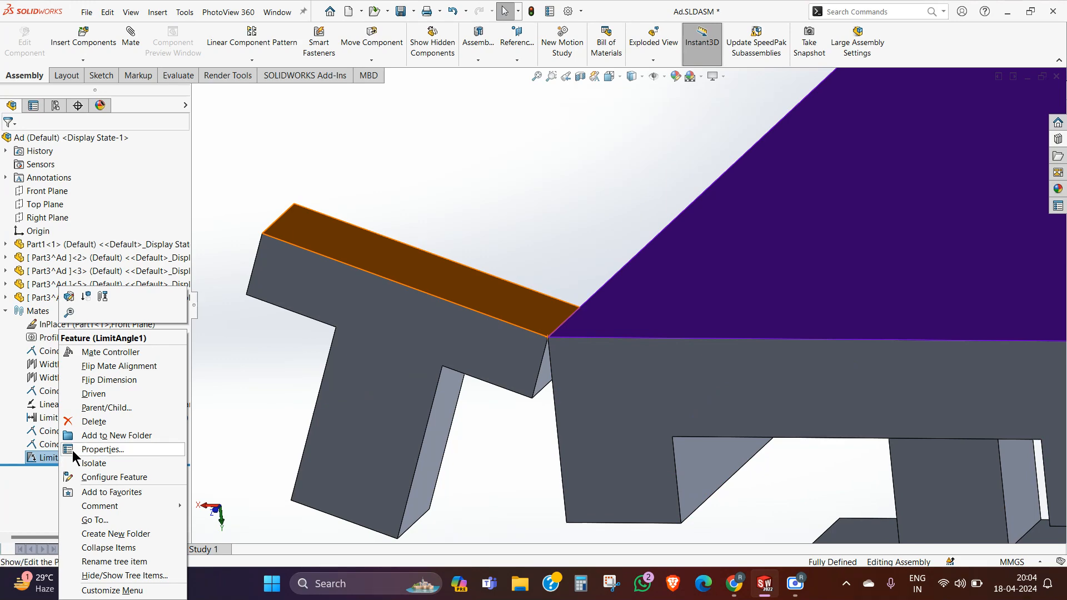
{"action": "left_click", "coordinate": [93, 421]}
{"action": "left_click", "coordinate": [435, 58]}
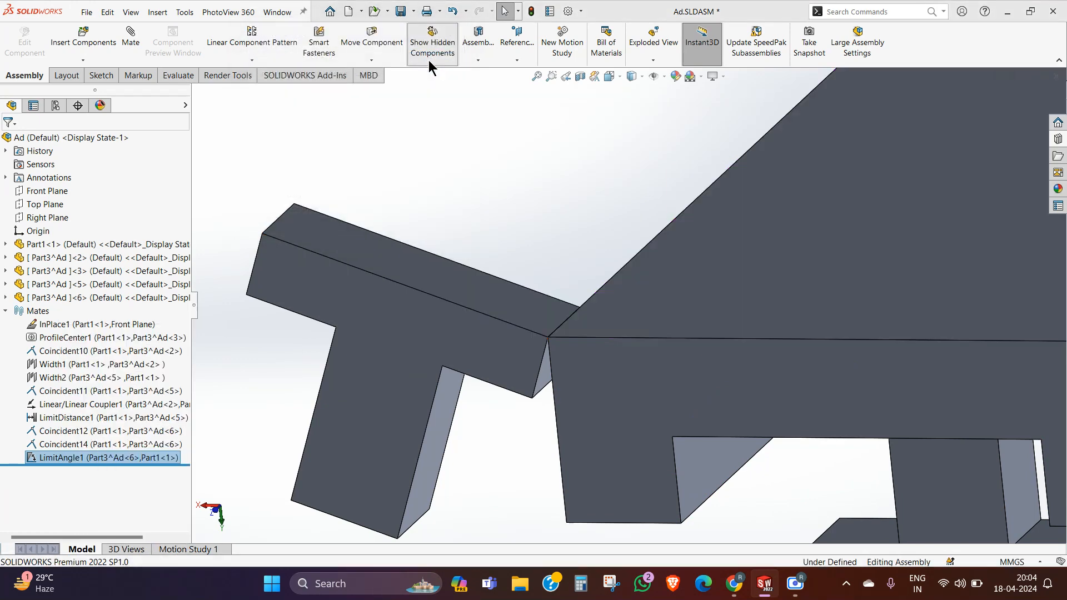
{"action": "left_click", "coordinate": [432, 45]}
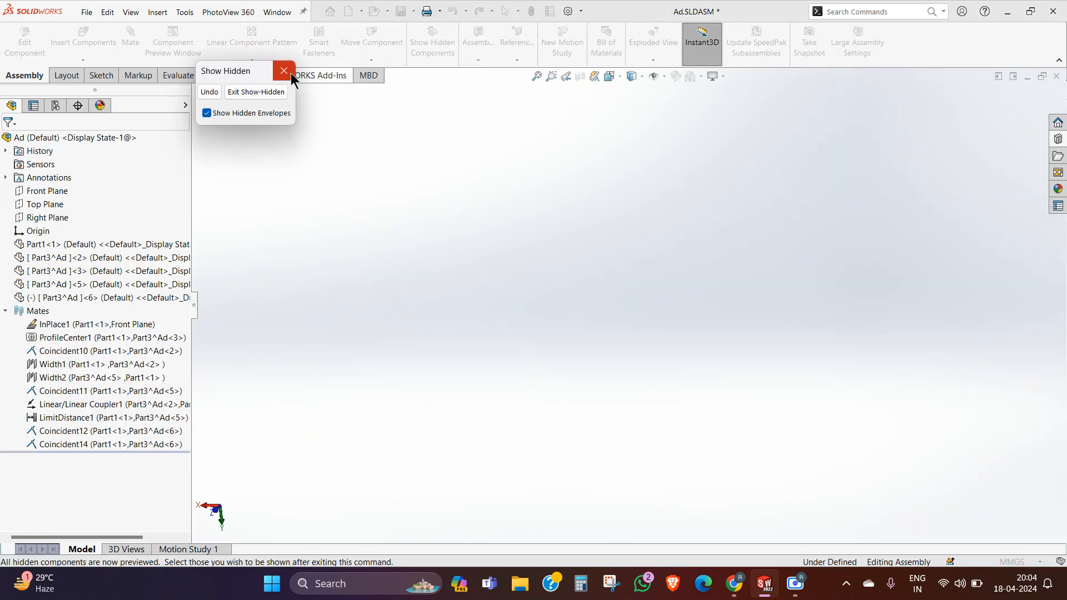
{"action": "left_click", "coordinate": [261, 95]}
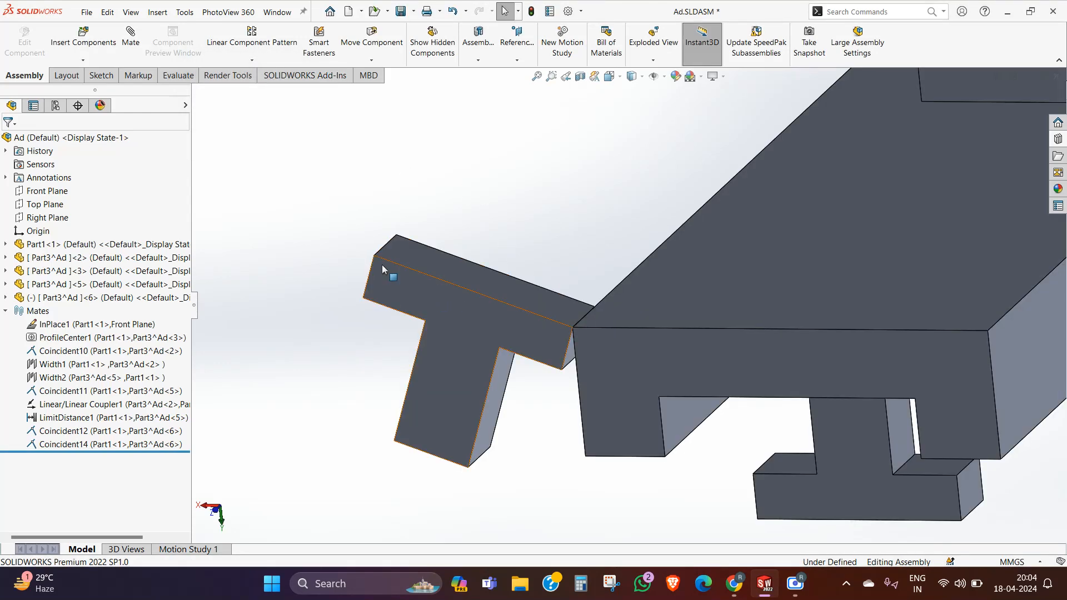
Step: Swing the freed T copy about the channel's edge so its crossbar tilts up over the channel's flat outer face
{"action": "left_click_drag", "start_coordinate": [381, 264], "coordinate": [673, 289]}
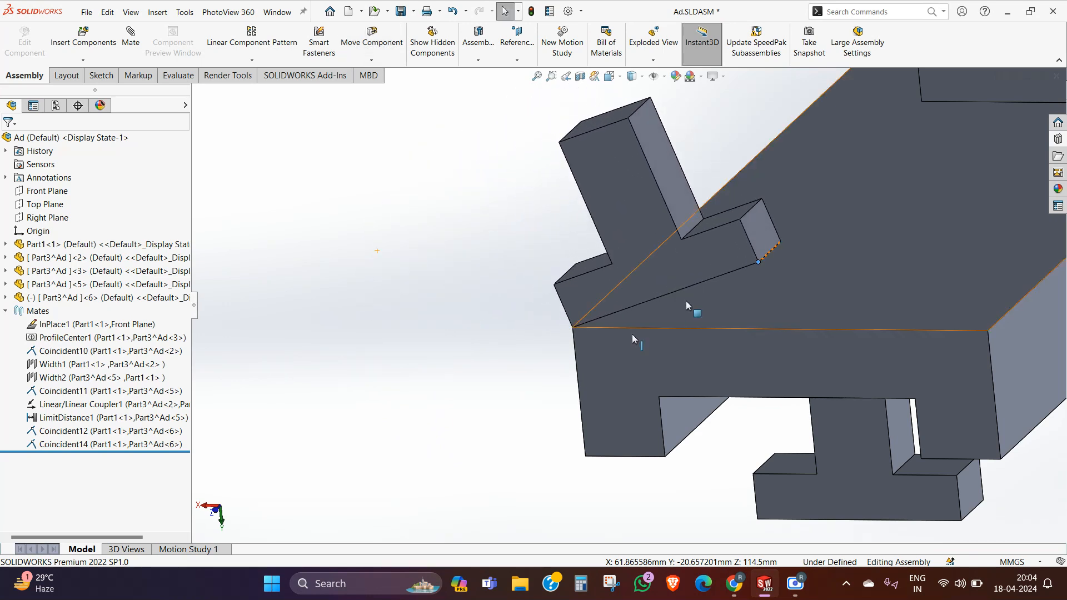
{"action": "middle_click_drag", "start_coordinate": [686, 301], "coordinate": [639, 233]}
{"action": "scroll", "coordinate": [674, 256], "scroll_direction": "up", "scroll_amount": 8}
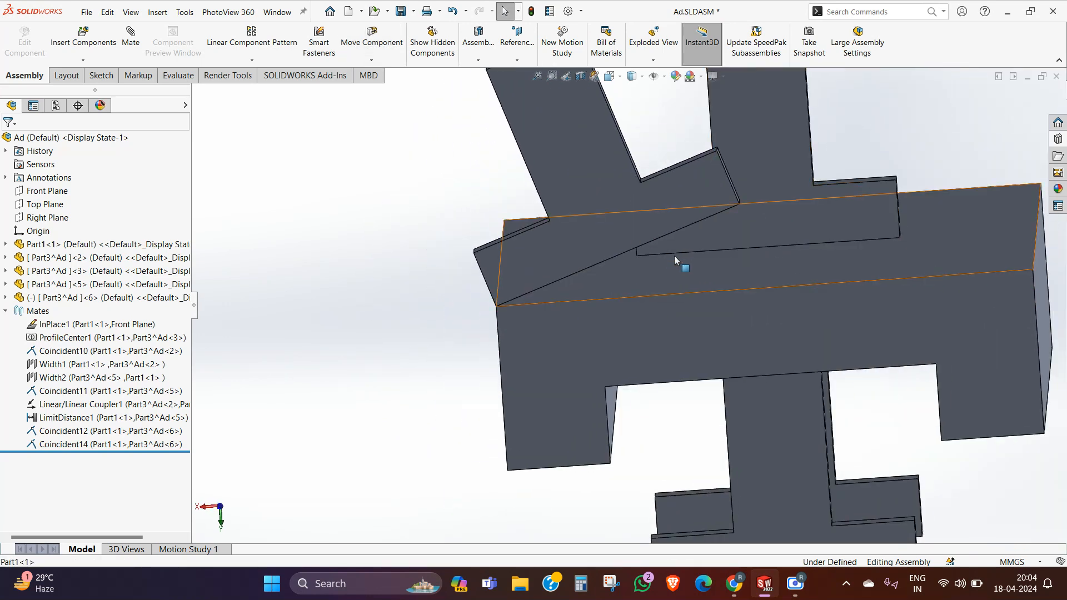
{"action": "middle_click_drag", "start_coordinate": [724, 271], "coordinate": [661, 261]}
{"action": "scroll", "coordinate": [662, 261], "scroll_direction": "down", "scroll_amount": 5}
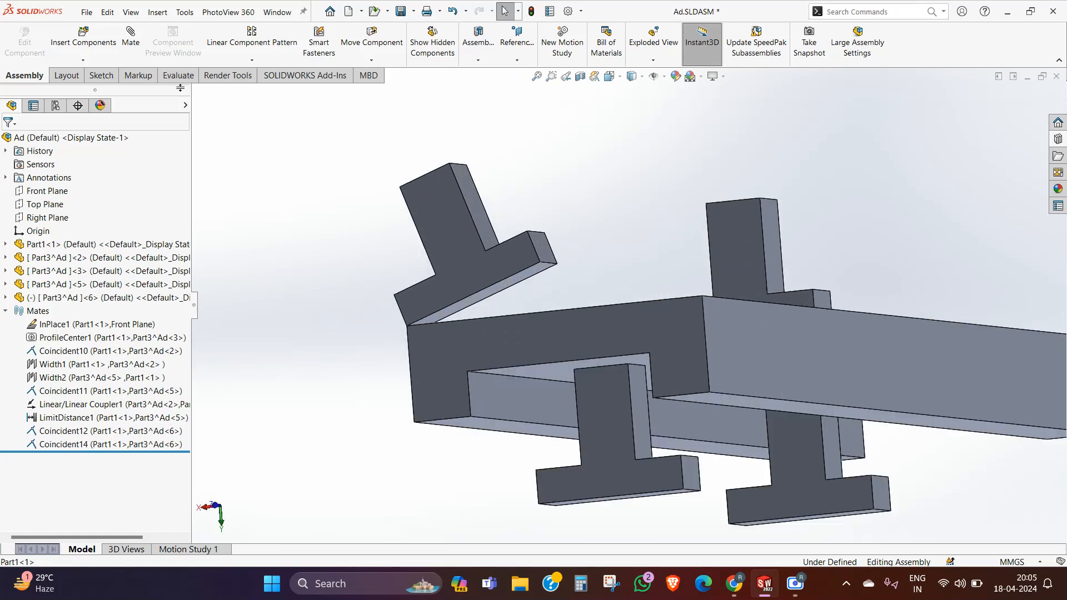
Step: Start an advanced limit angle mate with a minimum of 10° and a maximum of 45°
{"action": "left_click", "coordinate": [131, 36]}
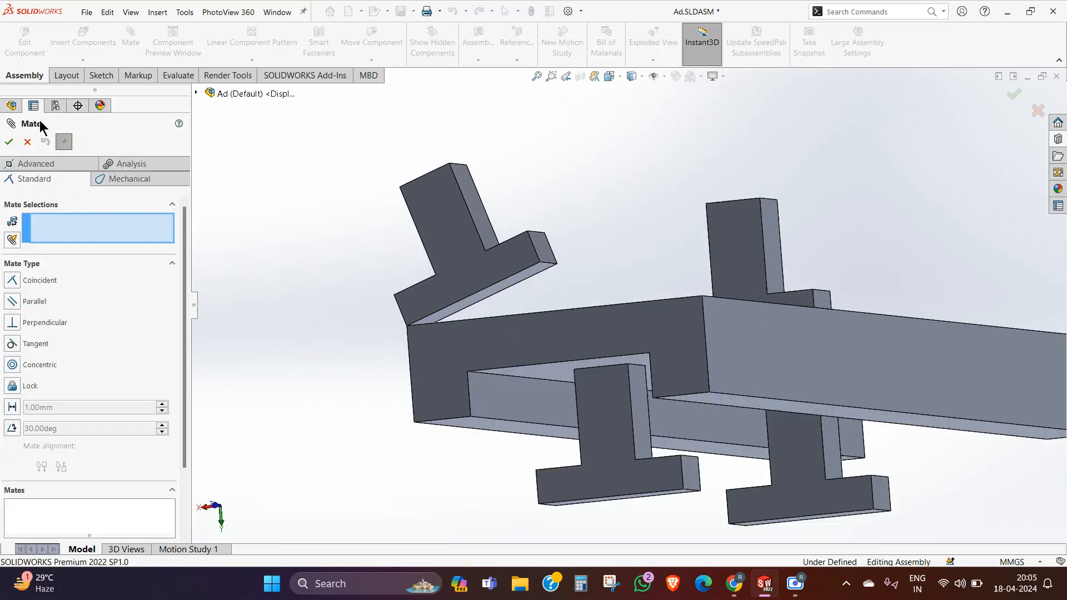
{"action": "left_click", "coordinate": [36, 164]}
{"action": "left_click", "coordinate": [12, 404]}
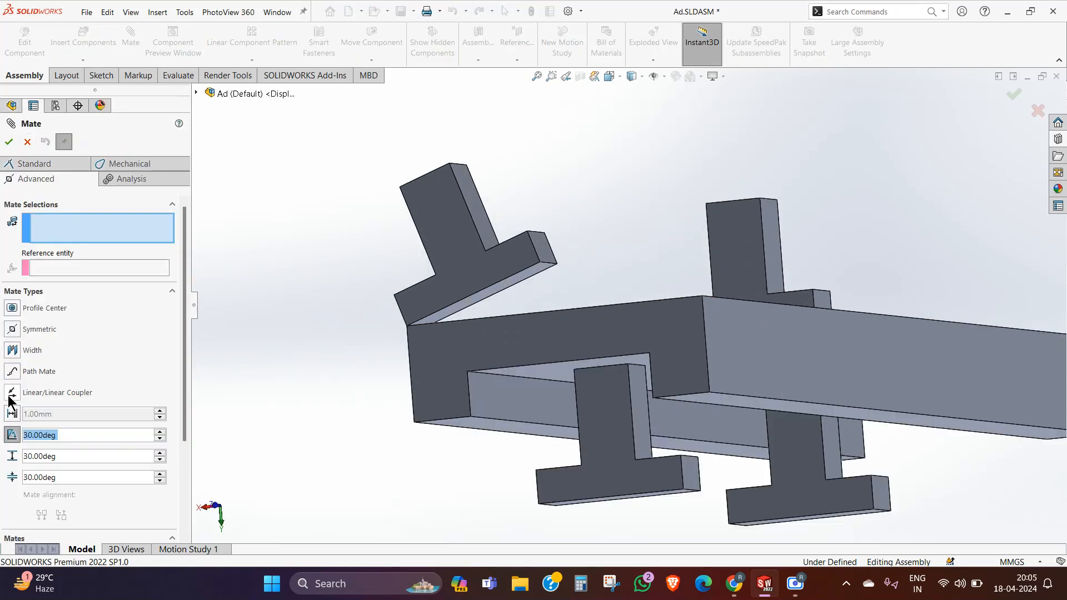
{"action": "left_click", "coordinate": [67, 477]}
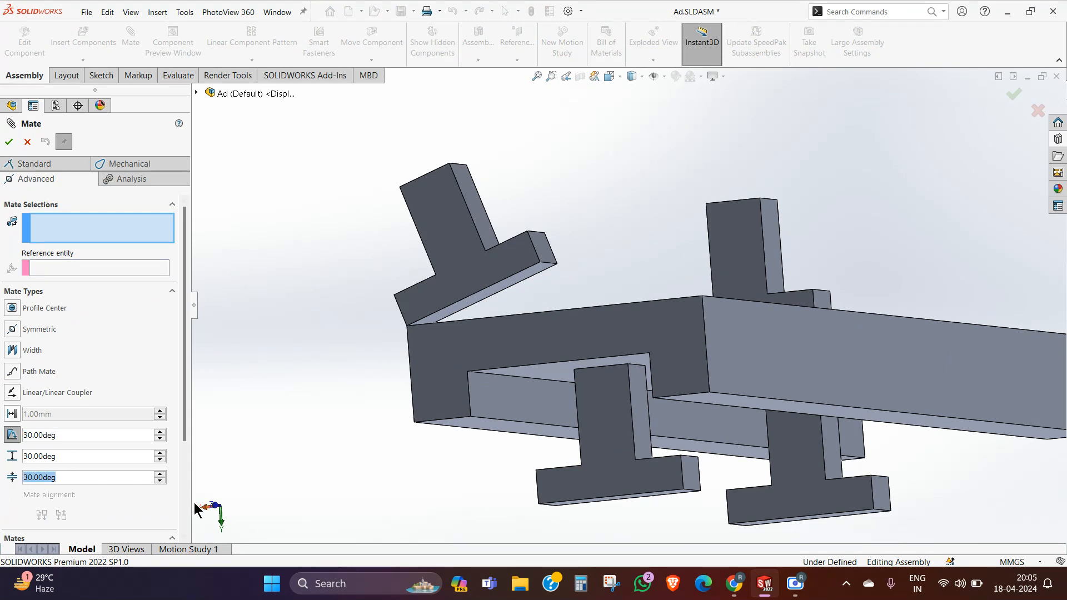
{"action": "type", "text": "10"}
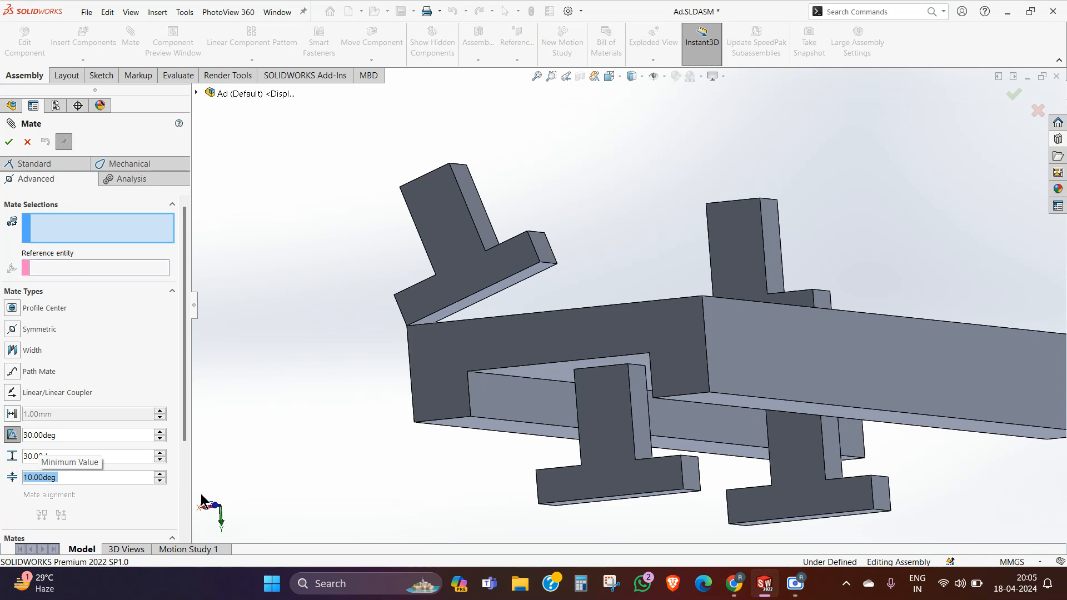
{"action": "left_click", "coordinate": [84, 456]}
{"action": "type", "text": "45"}
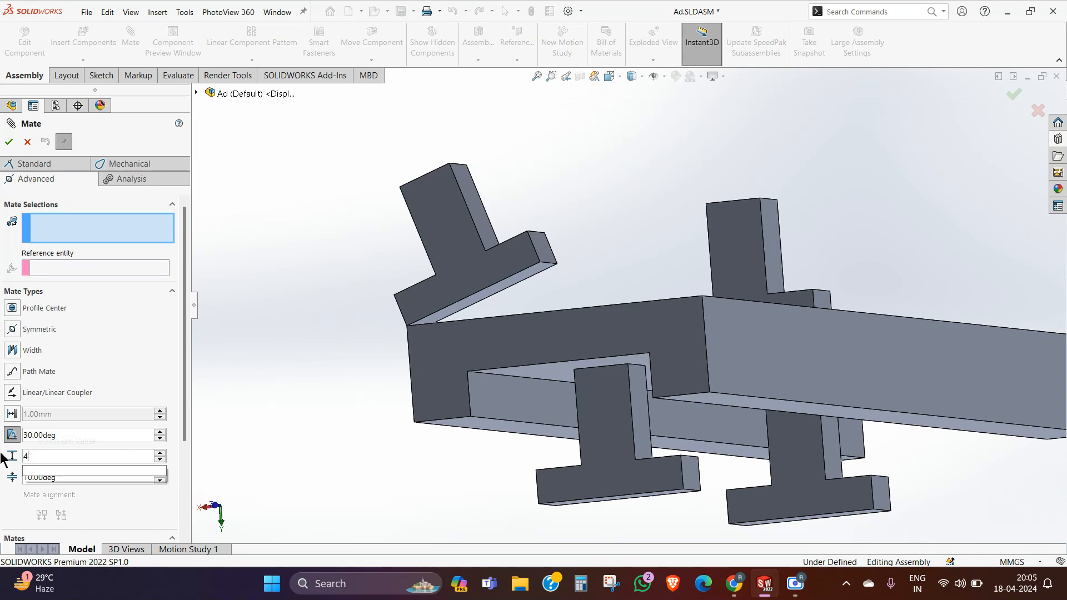
{"action": "key", "text": "Return"}
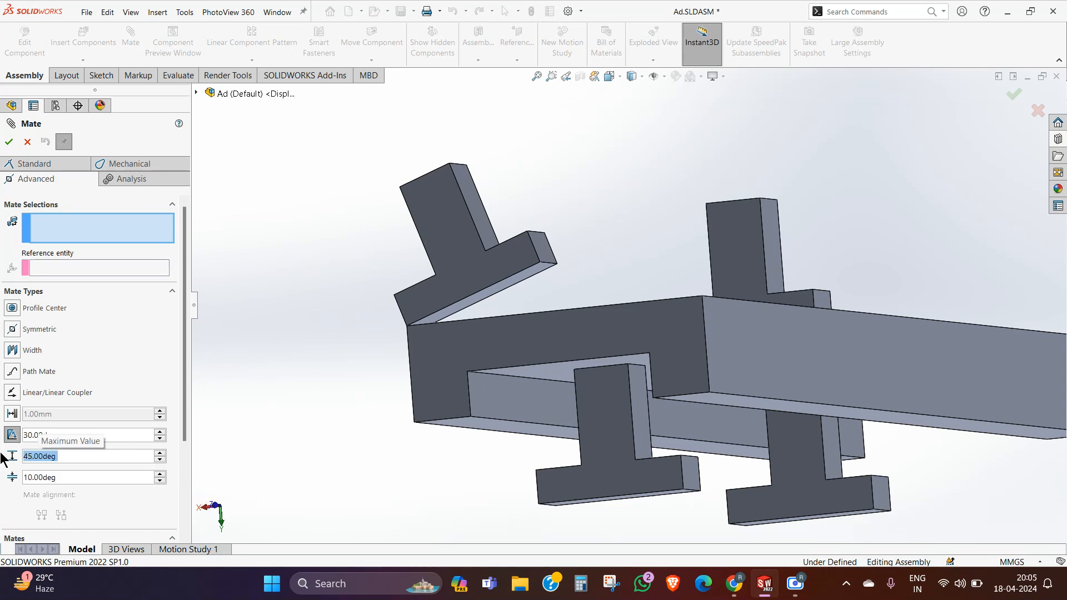
Step: Apply the limit angle between the T copy's crossbar face and the channel's flat outer face, set it anti-aligned, and accept the mate
{"action": "left_click", "coordinate": [506, 286]}
{"action": "middle_click_drag", "start_coordinate": [519, 305], "coordinate": [538, 385]}
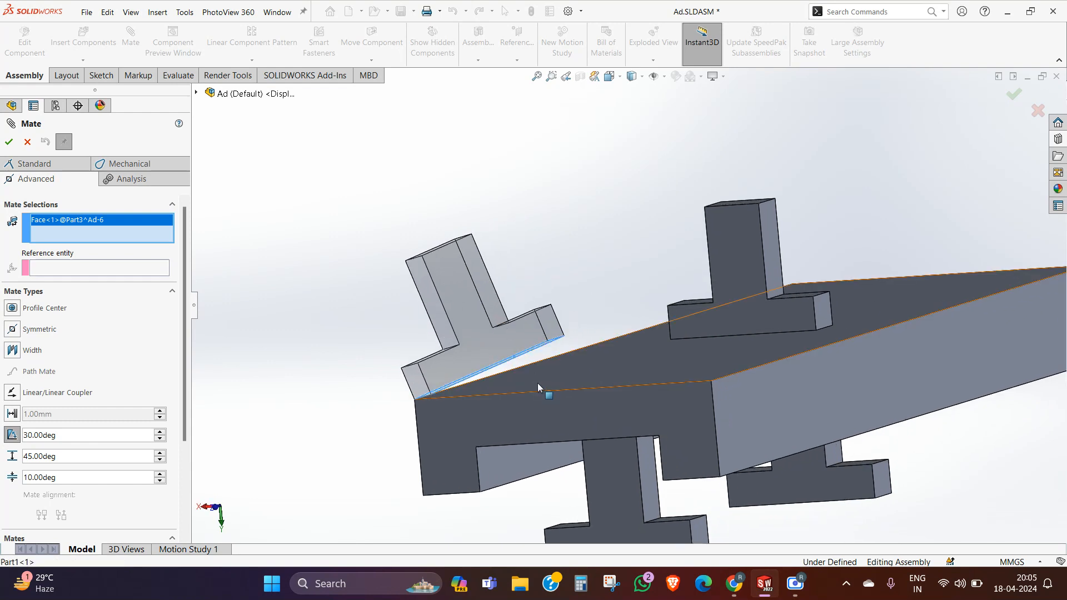
{"action": "left_click", "coordinate": [538, 384]}
{"action": "left_click", "coordinate": [61, 530]}
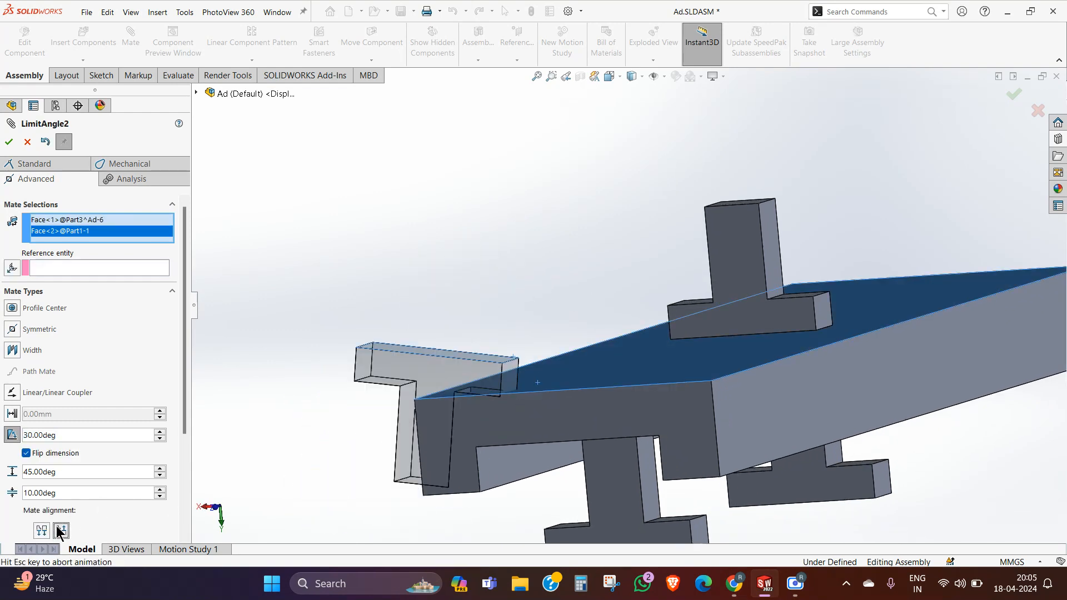
{"action": "scroll", "coordinate": [362, 282], "scroll_direction": "up", "scroll_amount": 3}
{"action": "middle_click_drag", "start_coordinate": [361, 283], "coordinate": [374, 264]}
{"action": "scroll", "coordinate": [713, 315], "scroll_direction": "down", "scroll_amount": 2}
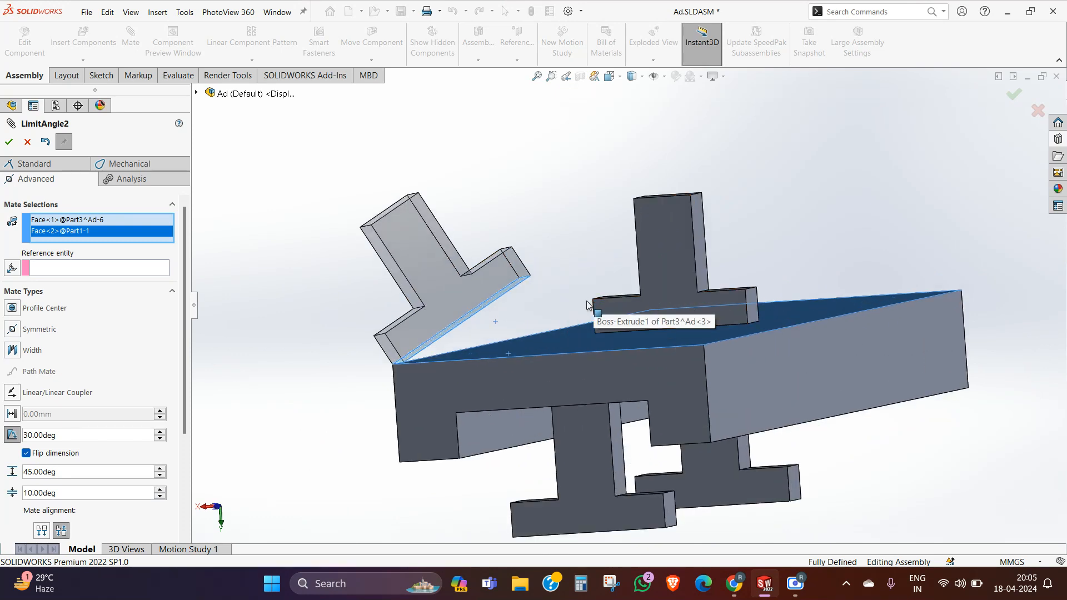
{"action": "left_click", "coordinate": [9, 144]}
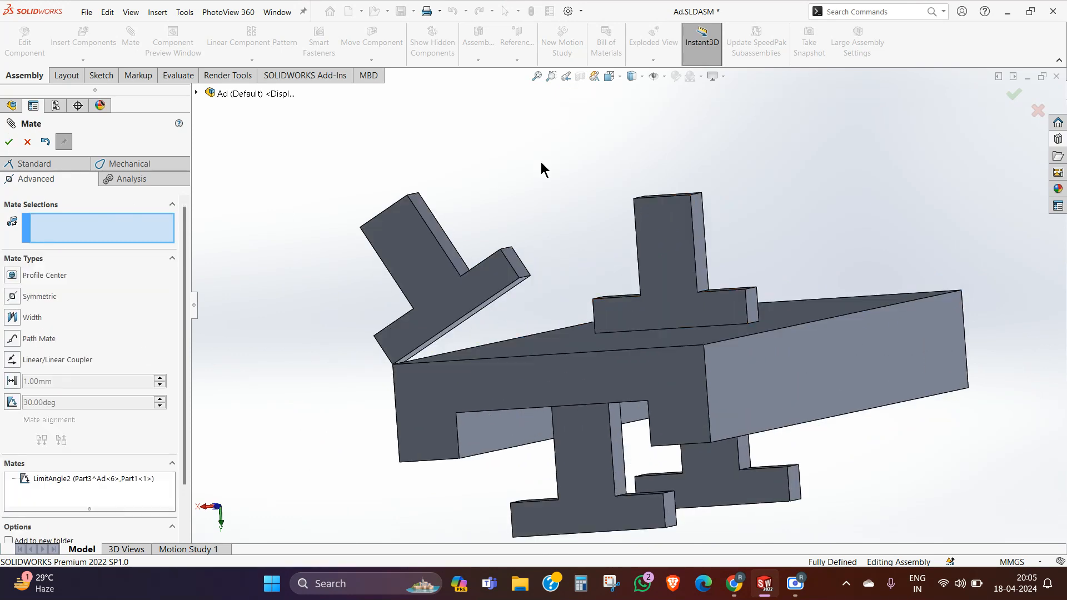
Step: Finish mating and swing the T copy about the channel's edge to test the new angle range
{"action": "left_click", "coordinate": [27, 142]}
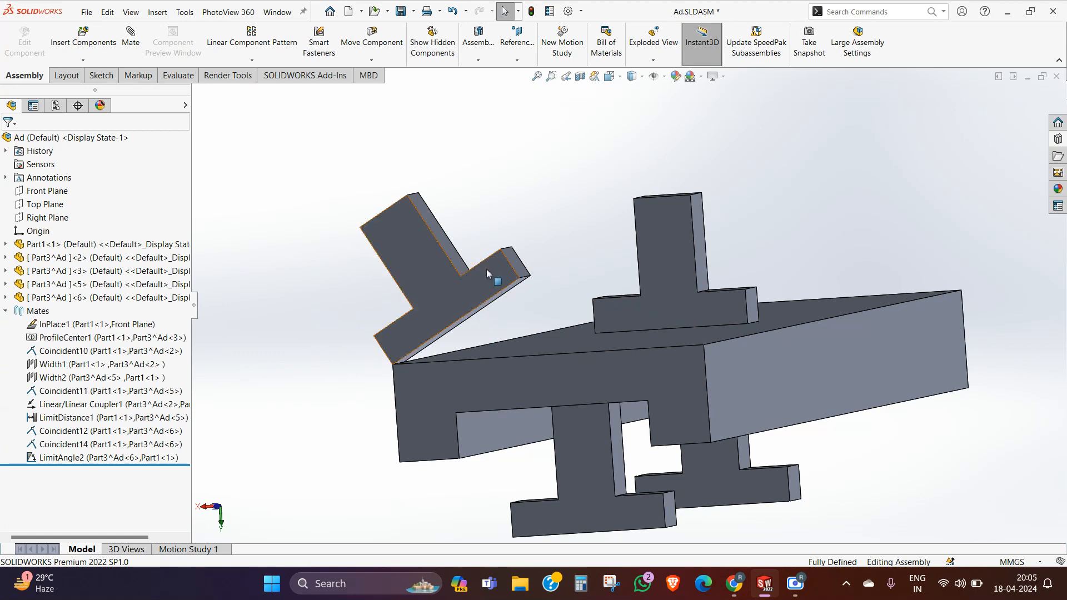
{"action": "left_click", "coordinate": [507, 313]}
{"action": "left_click_drag", "start_coordinate": [507, 313], "coordinate": [357, 147]}
{"action": "left_click", "coordinate": [357, 148]}
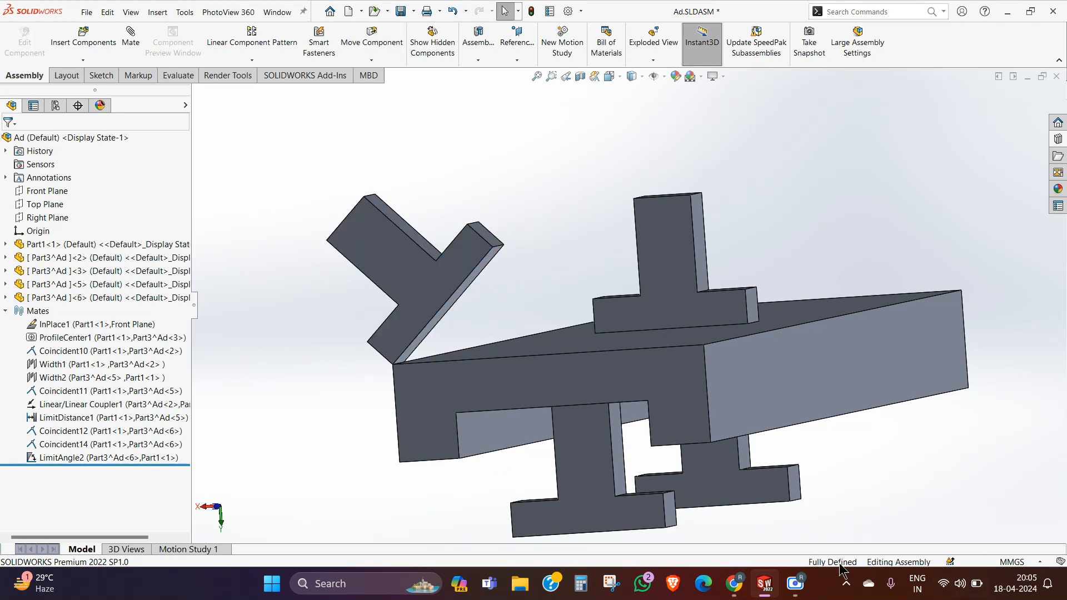
{"action": "left_click", "coordinate": [807, 592]}
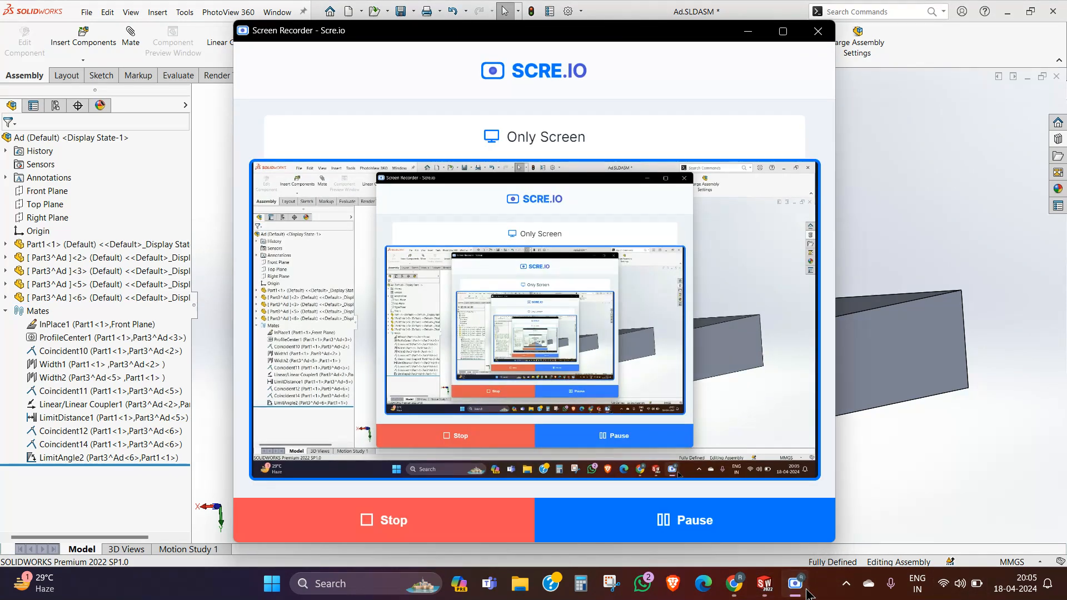
{"action": "left_click", "coordinate": [808, 594]}
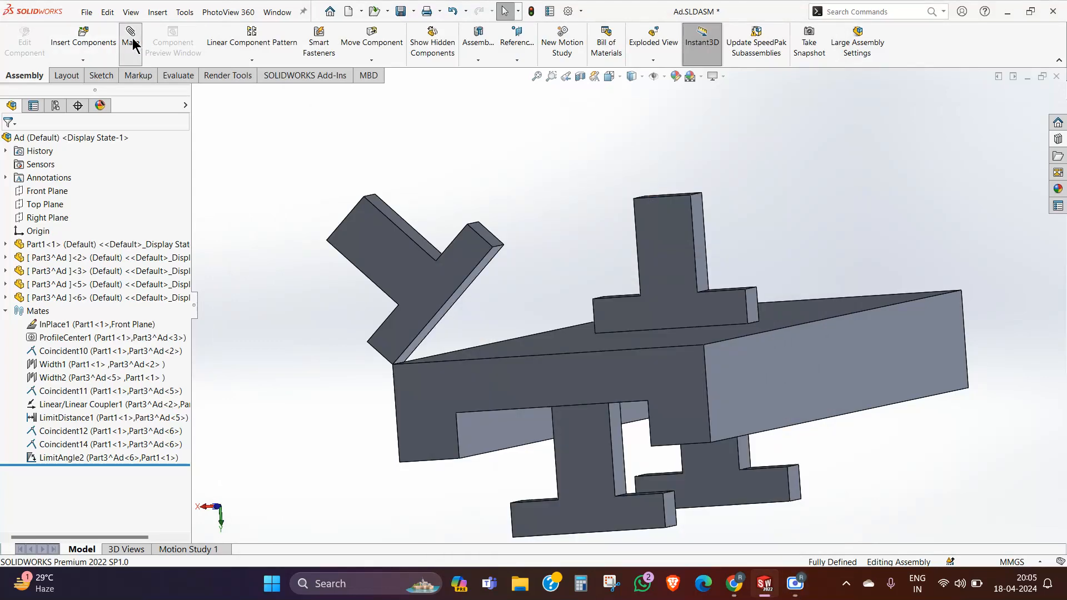
{"action": "left_click", "coordinate": [131, 40]}
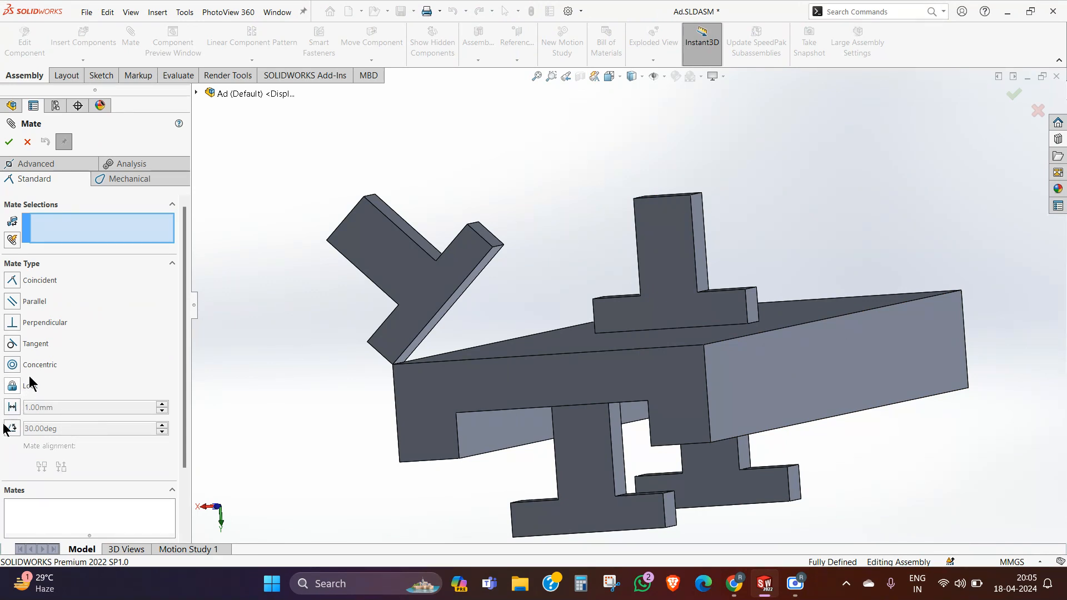
{"action": "left_click", "coordinate": [48, 167]}
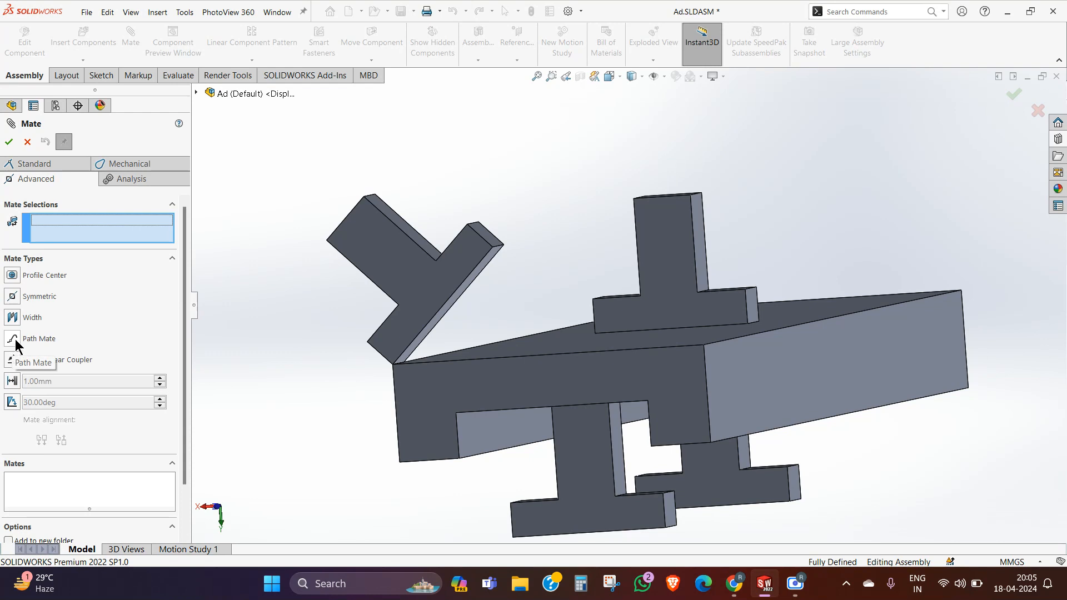
{"action": "left_click", "coordinate": [27, 142]}
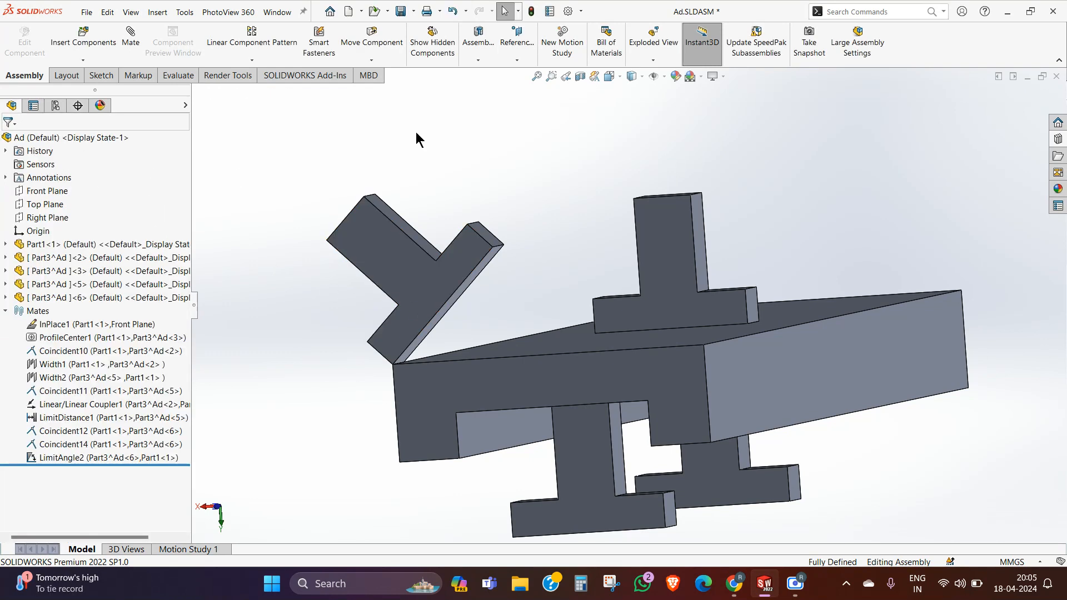
Step: Collapse the list of mates and start a new assembly sketch on the Front Plane
{"action": "middle_click_drag", "start_coordinate": [465, 188], "coordinate": [697, 245]}
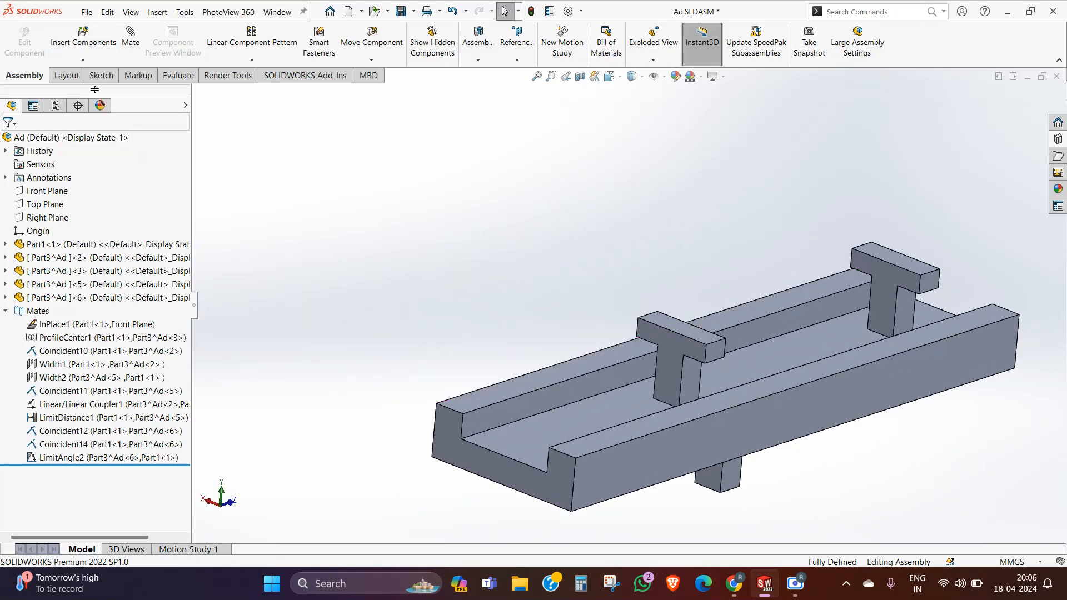
{"action": "left_click", "coordinate": [5, 311]}
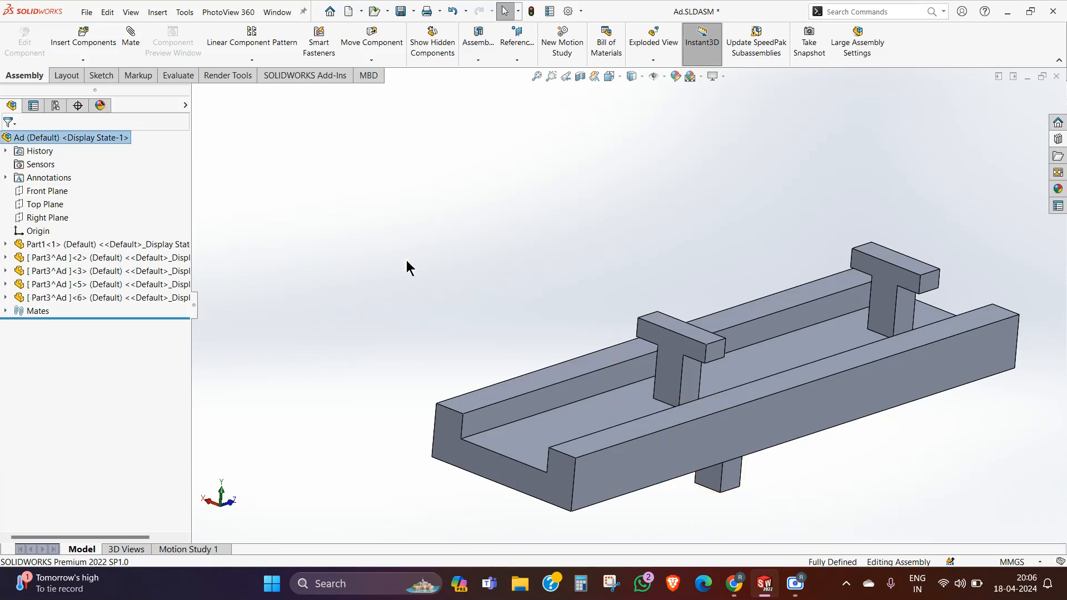
{"action": "left_click", "coordinate": [51, 192]}
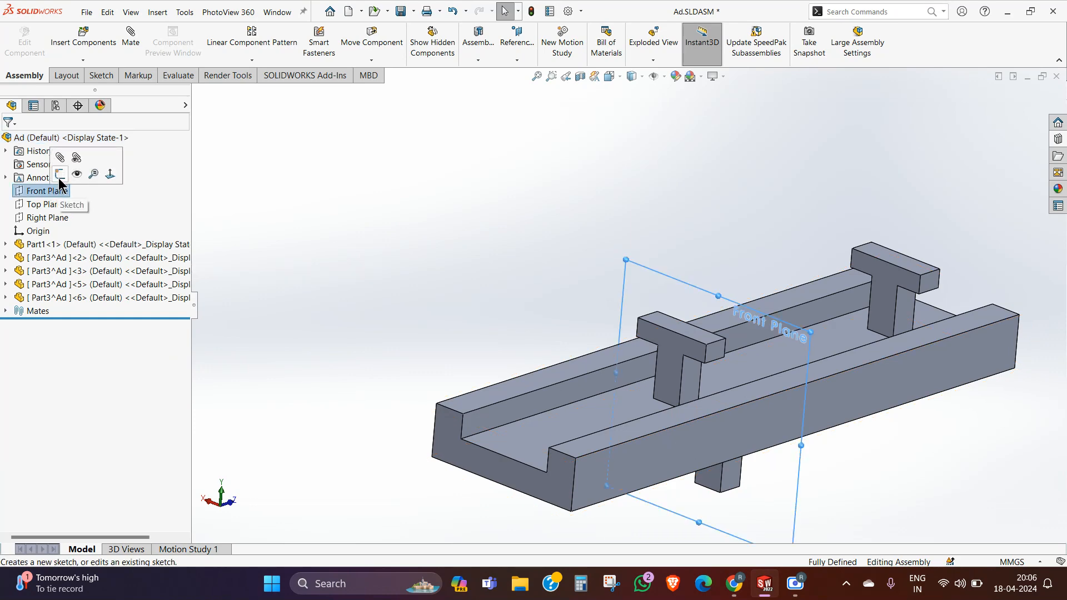
{"action": "left_click", "coordinate": [59, 177]}
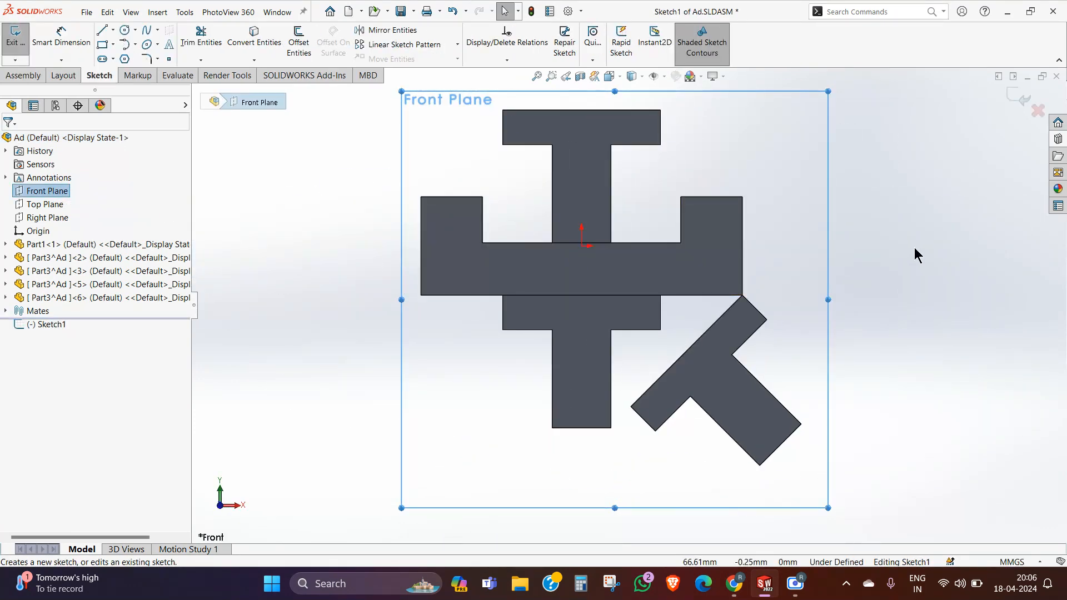
{"action": "left_click", "coordinate": [915, 249]}
Step: Sketch an open five-point S-shaped spline about 193 mm long, rising up and to the right beside the channel
{"action": "scroll", "coordinate": [857, 302], "scroll_direction": "up", "scroll_amount": 7}
{"action": "scroll", "coordinate": [834, 267], "scroll_direction": "down", "scroll_amount": 3}
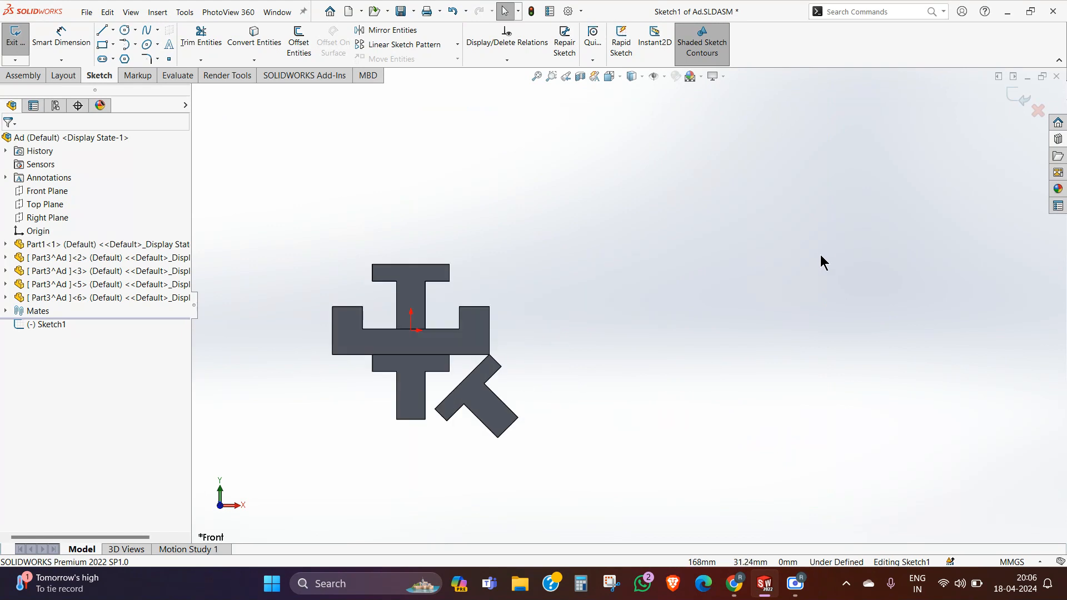
{"action": "scroll", "coordinate": [496, 281], "scroll_direction": "up", "scroll_amount": 5}
{"action": "scroll", "coordinate": [566, 237], "scroll_direction": "down", "scroll_amount": 4}
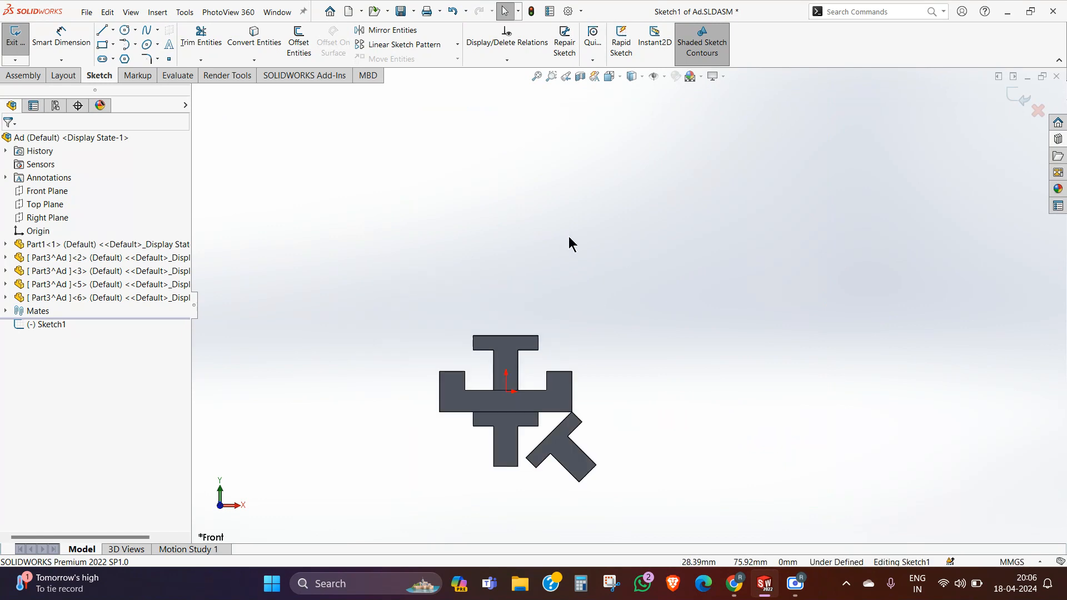
{"action": "scroll", "coordinate": [789, 322], "scroll_direction": "down", "scroll_amount": 2}
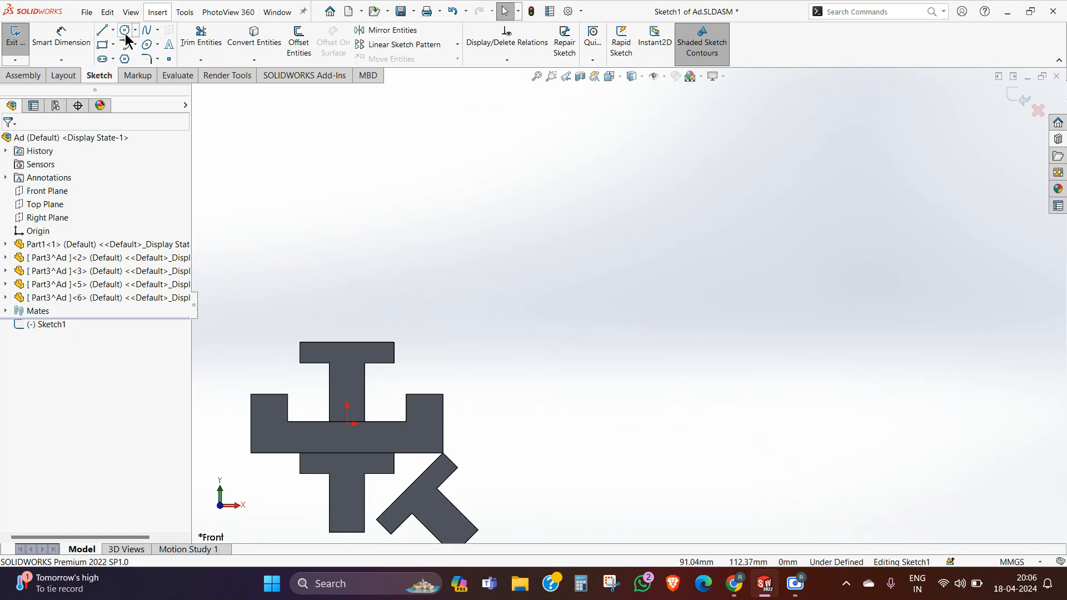
{"action": "left_click", "coordinate": [147, 31]}
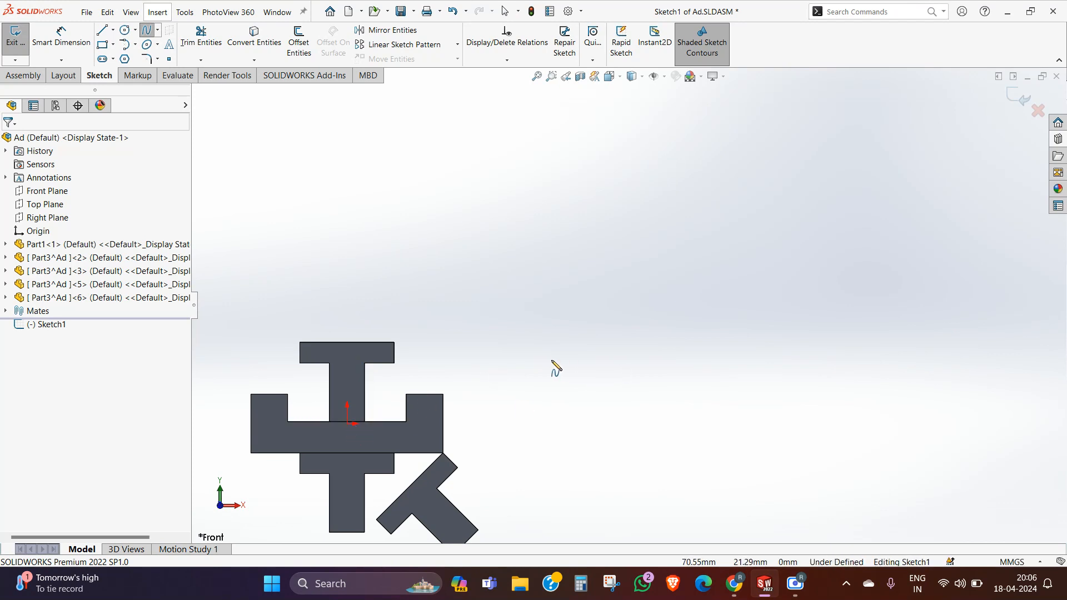
{"action": "left_click", "coordinate": [602, 358]}
{"action": "left_click", "coordinate": [671, 280]}
{"action": "left_click", "coordinate": [830, 256]}
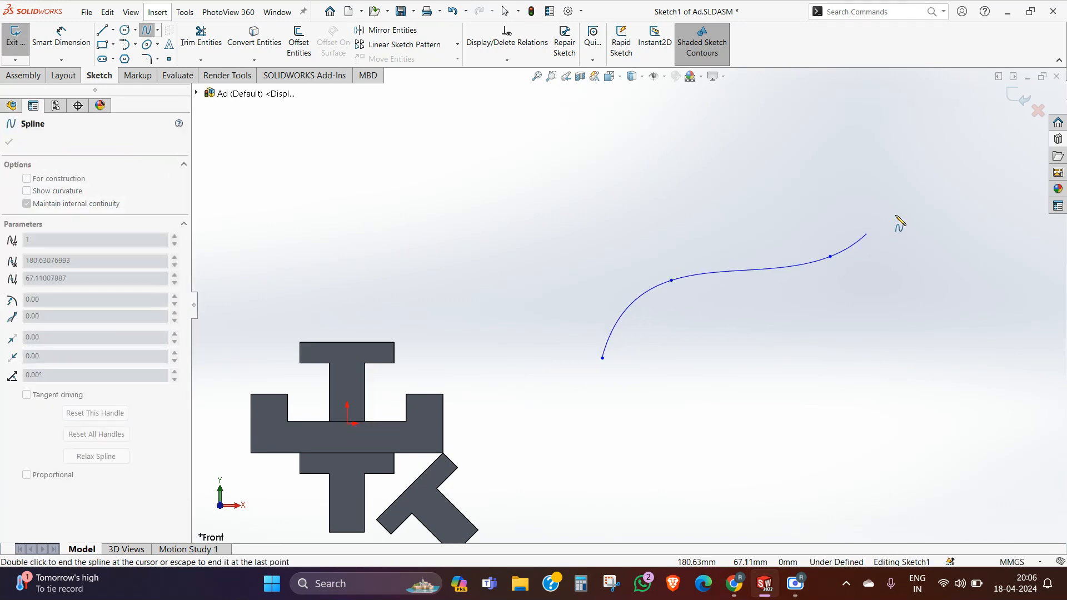
{"action": "key", "text": "z"}
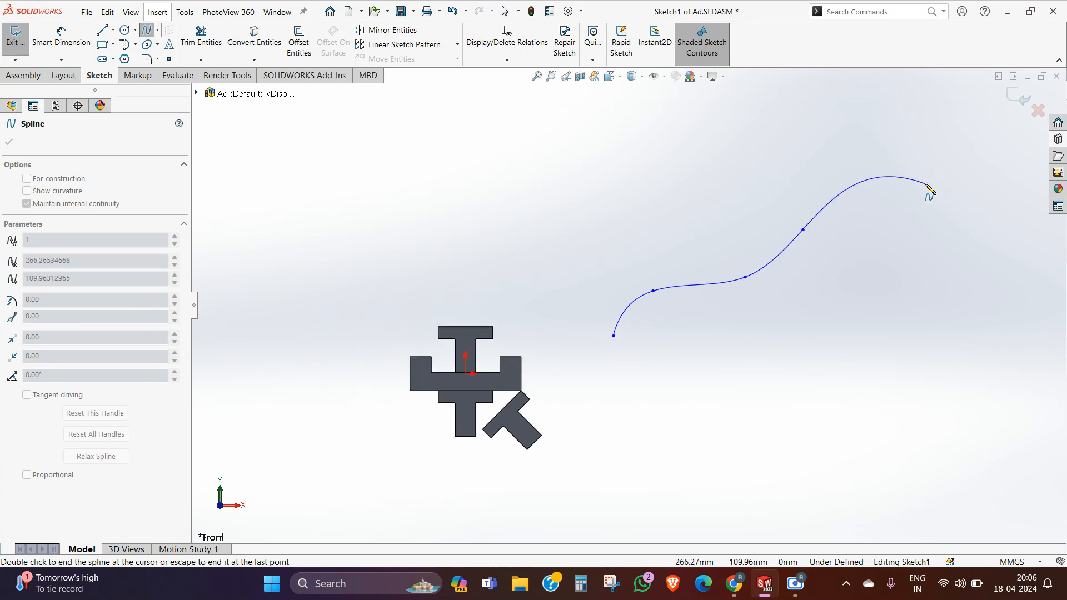
{"action": "right_click", "coordinate": [878, 164]}
{"action": "left_click", "coordinate": [901, 171]}
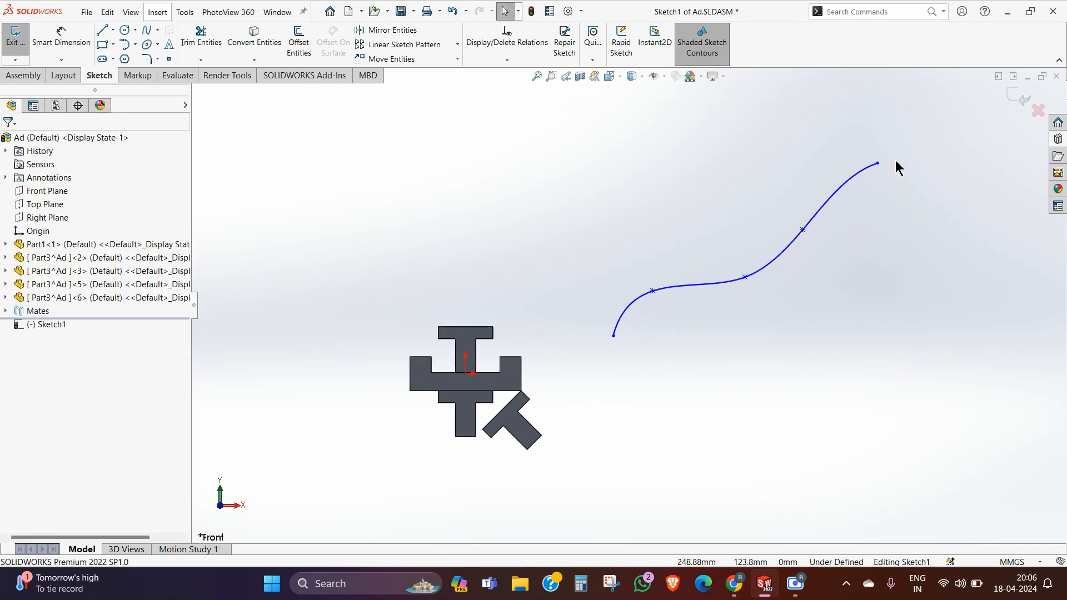
Step: Select the finished spline, accept its properties unchanged, and exit the sketch
{"action": "scroll", "coordinate": [923, 155], "scroll_direction": "down", "scroll_amount": 2}
{"action": "left_click", "coordinate": [800, 199]}
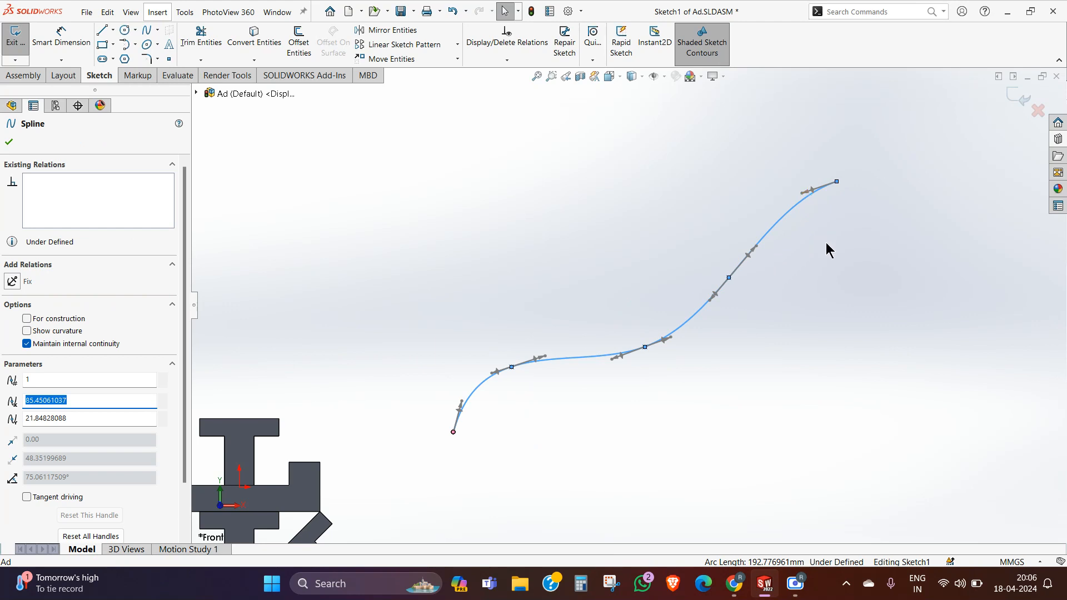
{"action": "left_click", "coordinate": [9, 143]}
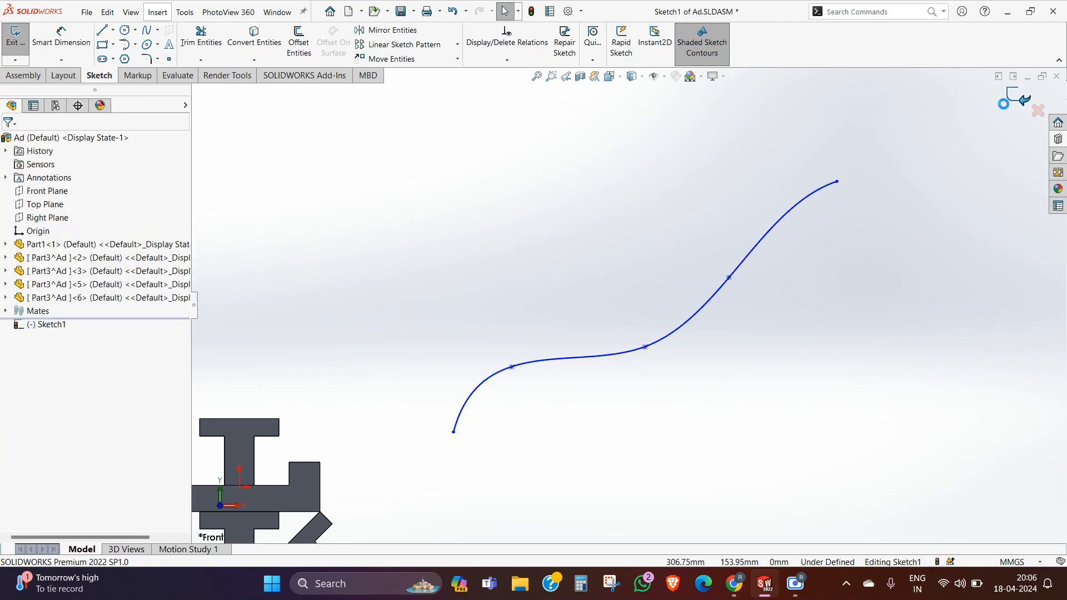
Step: Copy the T-shaped part at the channel's near end into the free space above the channel, beside the spline
{"action": "scroll", "coordinate": [725, 160], "scroll_direction": "up", "scroll_amount": 2}
{"action": "middle_click_drag", "start_coordinate": [722, 252], "coordinate": [755, 270]}
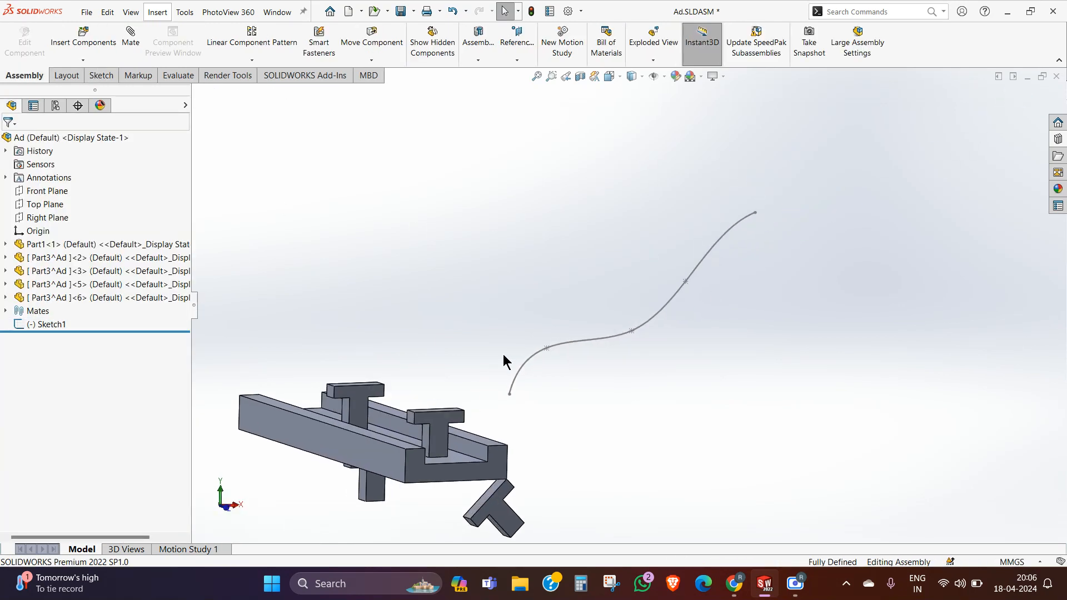
{"action": "left_click_drag", "start_coordinate": [435, 432], "coordinate": [515, 257], "text": "ctrl"}
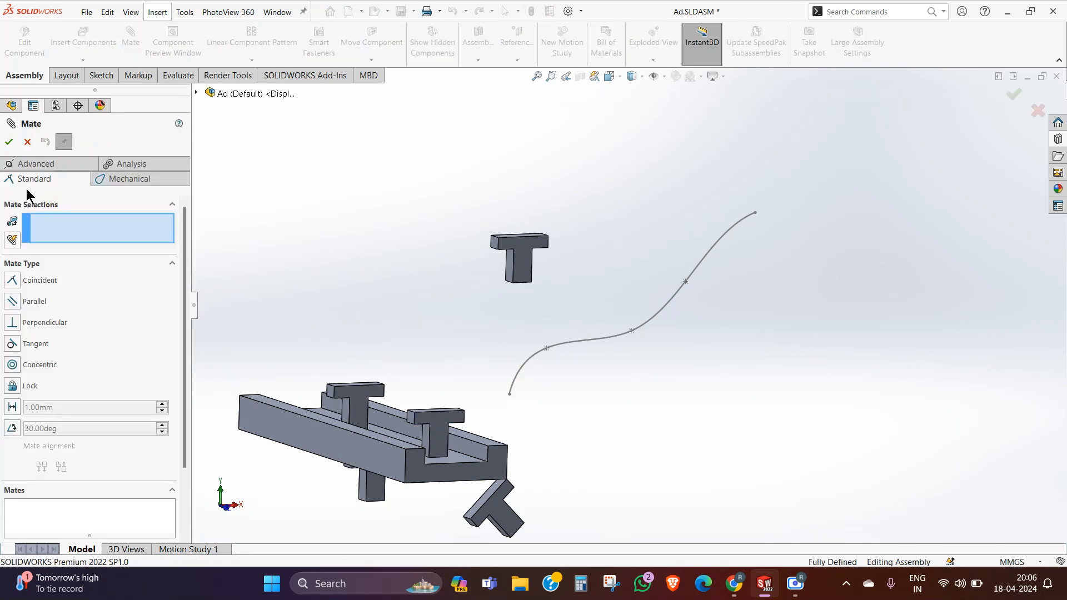
Step: Add an advanced Path Mate between the new T copy's front upper-left crossbar vertex and the spline, then finish mating
{"action": "left_click", "coordinate": [28, 164]}
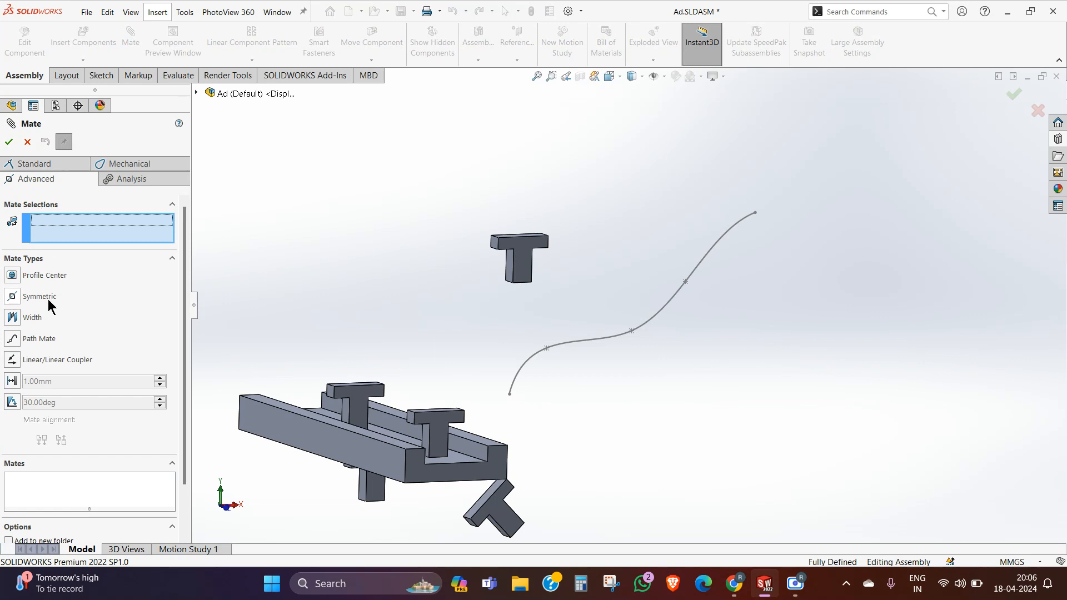
{"action": "left_click", "coordinate": [12, 338]}
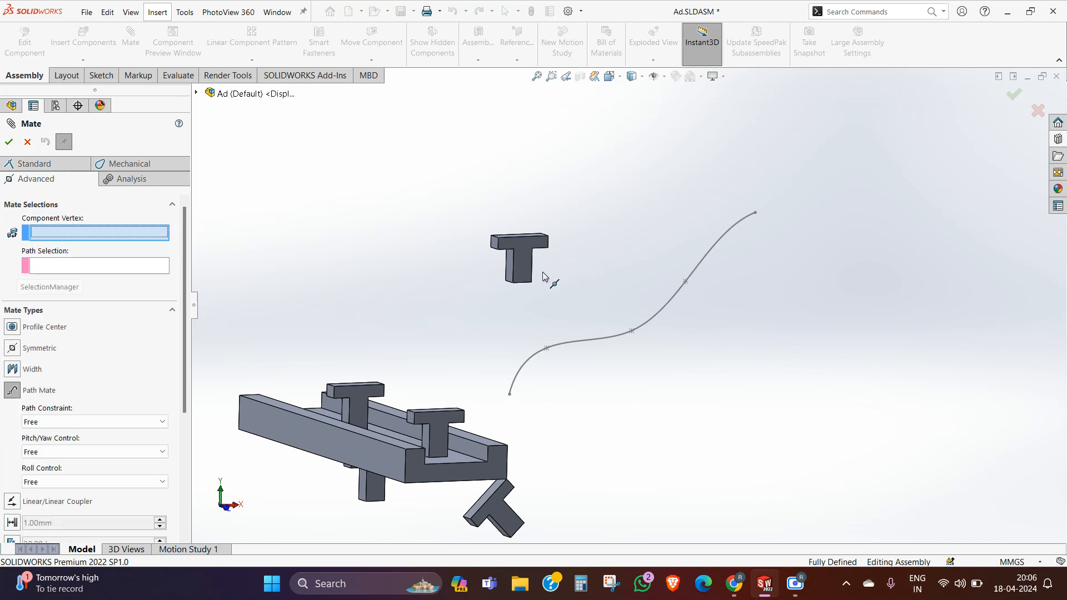
{"action": "left_click", "coordinate": [499, 238]}
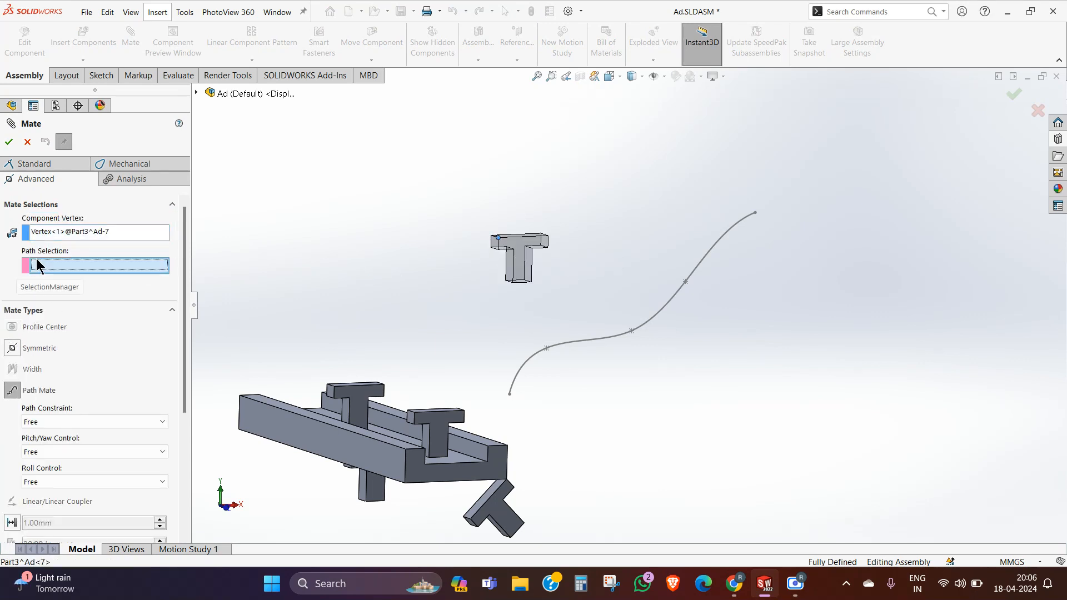
{"action": "left_click", "coordinate": [580, 347]}
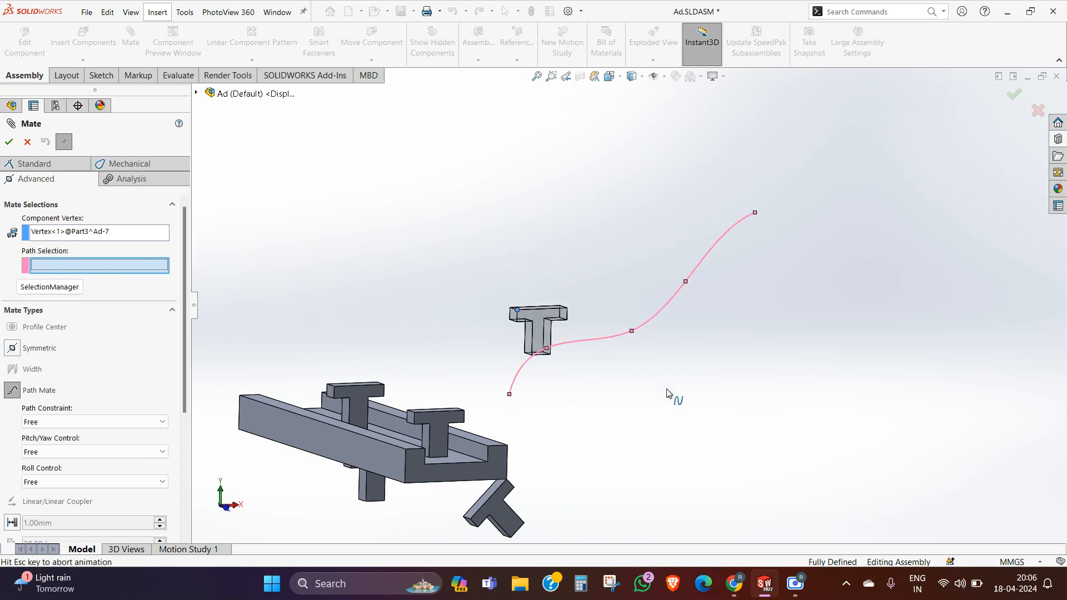
{"action": "left_click", "coordinate": [9, 142]}
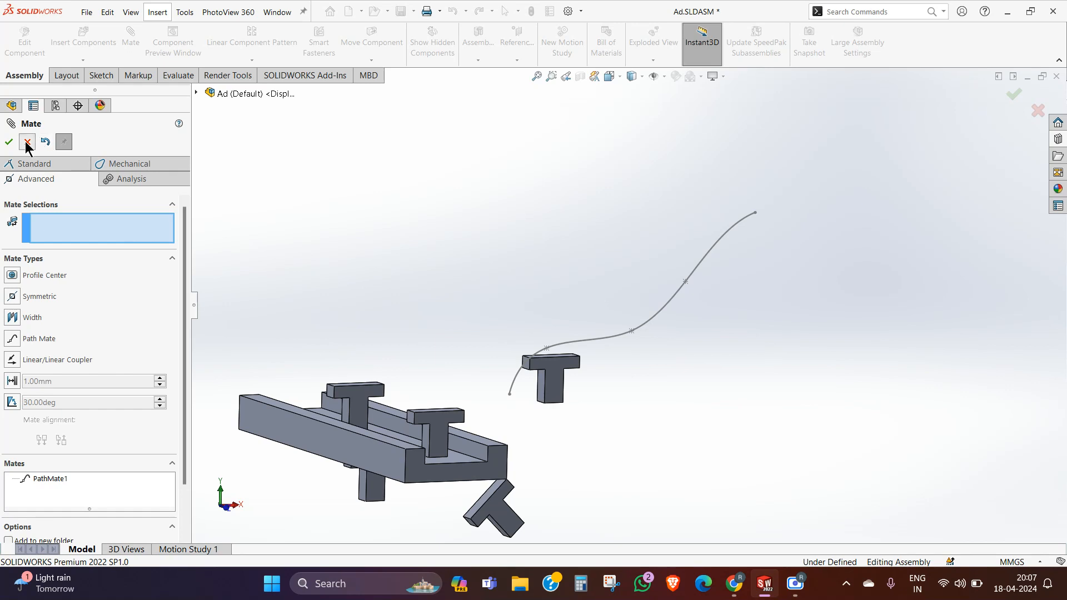
{"action": "left_click", "coordinate": [27, 142]}
Step: Move the path-mated T copy along and around the spline to test the mate, leaving it at the spline's upper end
{"action": "left_click", "coordinate": [550, 384]}
{"action": "left_click_drag", "start_coordinate": [550, 384], "coordinate": [660, 256]}
{"action": "left_click_drag", "start_coordinate": [725, 227], "coordinate": [807, 310]}
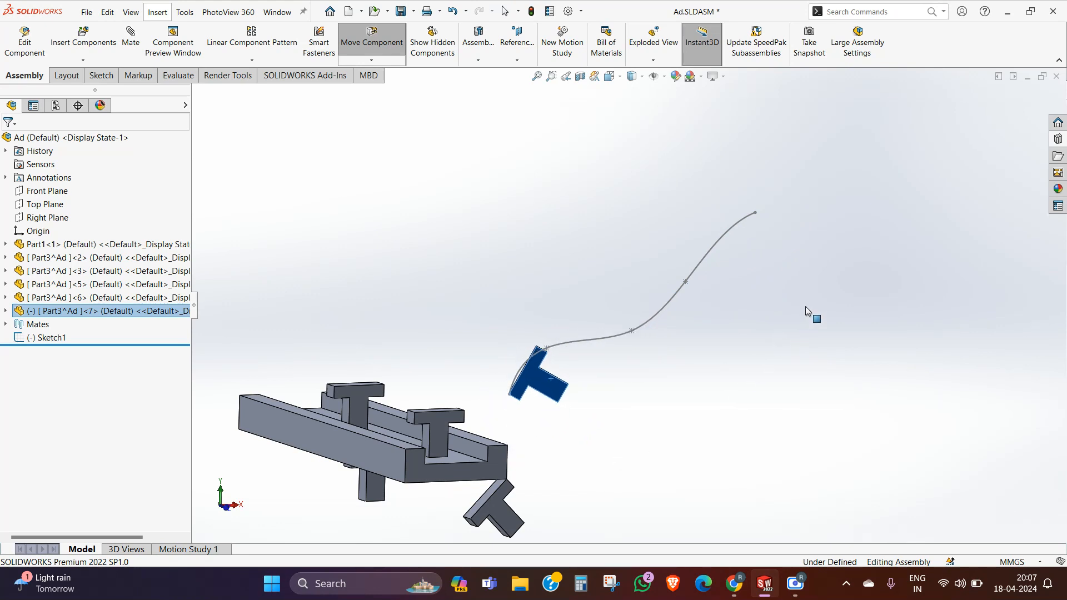
{"action": "left_click_drag", "start_coordinate": [697, 331], "coordinate": [759, 395]}
{"action": "left_click", "coordinate": [714, 432]}
{"action": "left_click", "coordinate": [706, 332]}
{"action": "left_click_drag", "start_coordinate": [705, 332], "coordinate": [780, 353]}
{"action": "left_click", "coordinate": [761, 395]}
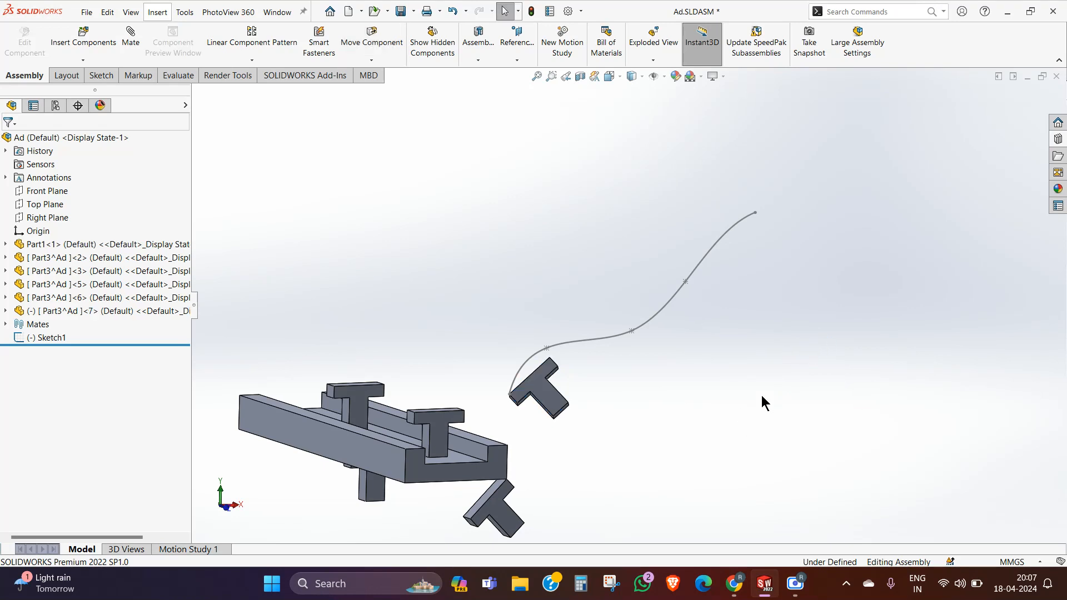
{"action": "left_click_drag", "start_coordinate": [539, 389], "coordinate": [823, 391]}
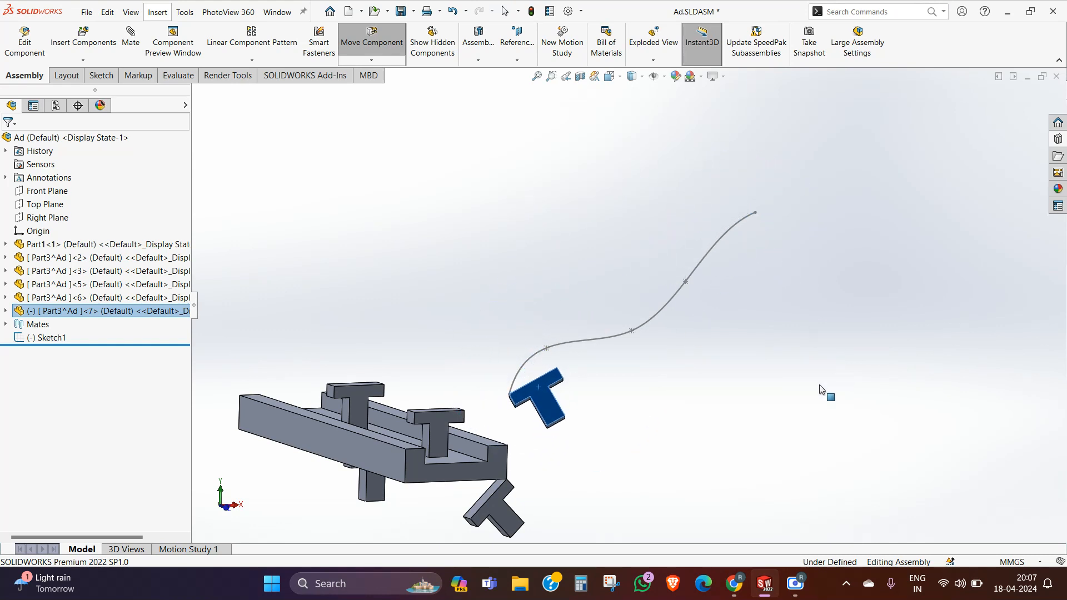
{"action": "key", "text": "Escape"}
{"action": "left_click_drag", "start_coordinate": [543, 407], "coordinate": [819, 435]}
{"action": "key", "text": "Escape"}
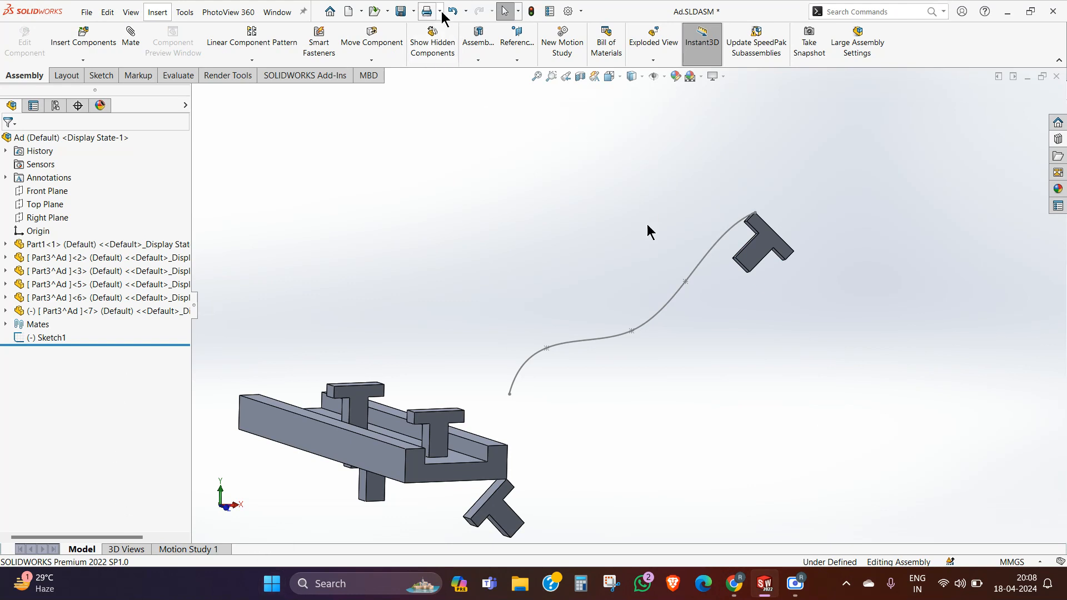
Step: Rebuild and save the assembly with all modified documents, storing the virtual part Part3 externally
{"action": "left_click", "coordinate": [401, 12]}
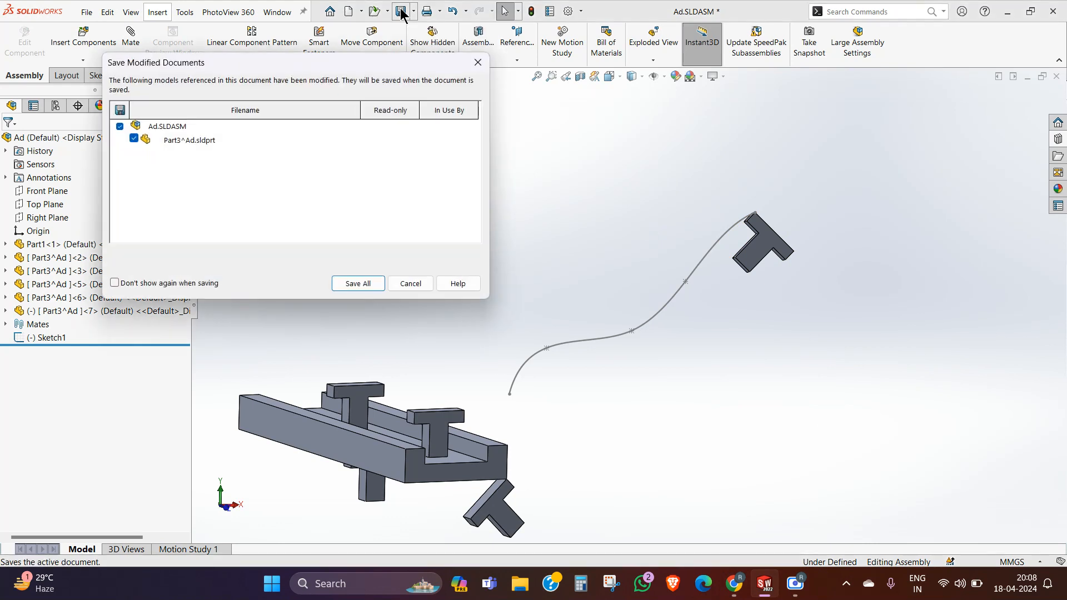
{"action": "left_click", "coordinate": [358, 283]}
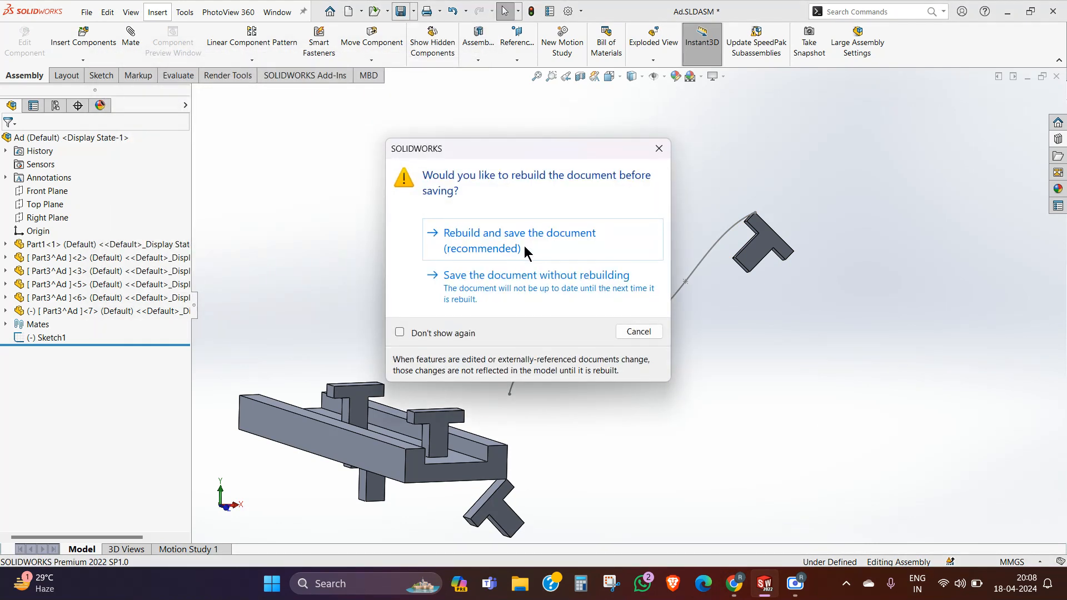
{"action": "left_click", "coordinate": [525, 251]}
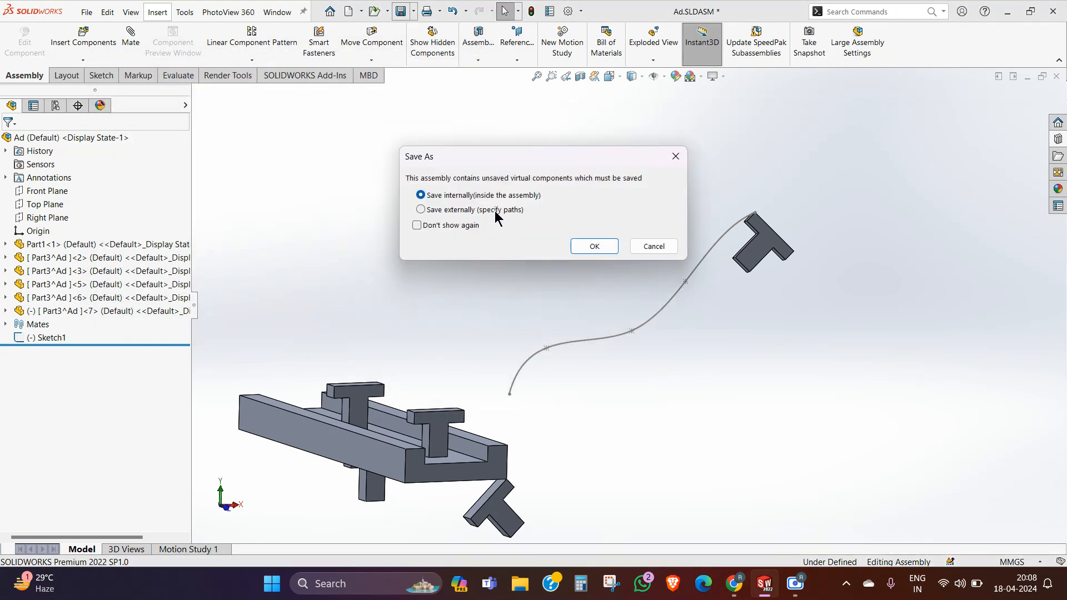
{"action": "left_click", "coordinate": [496, 210]}
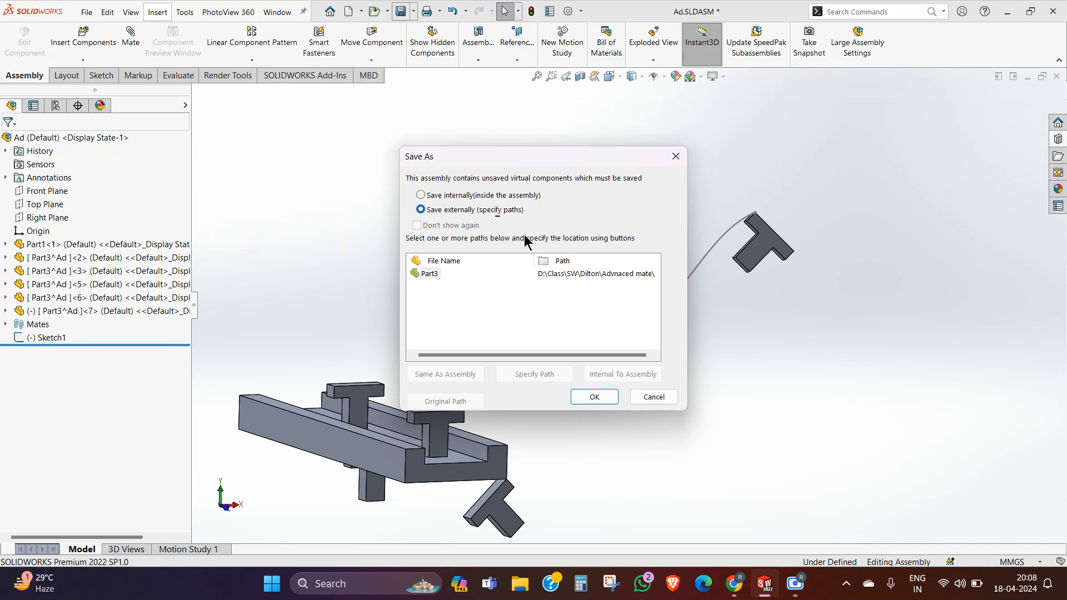
{"action": "left_click", "coordinate": [595, 397]}
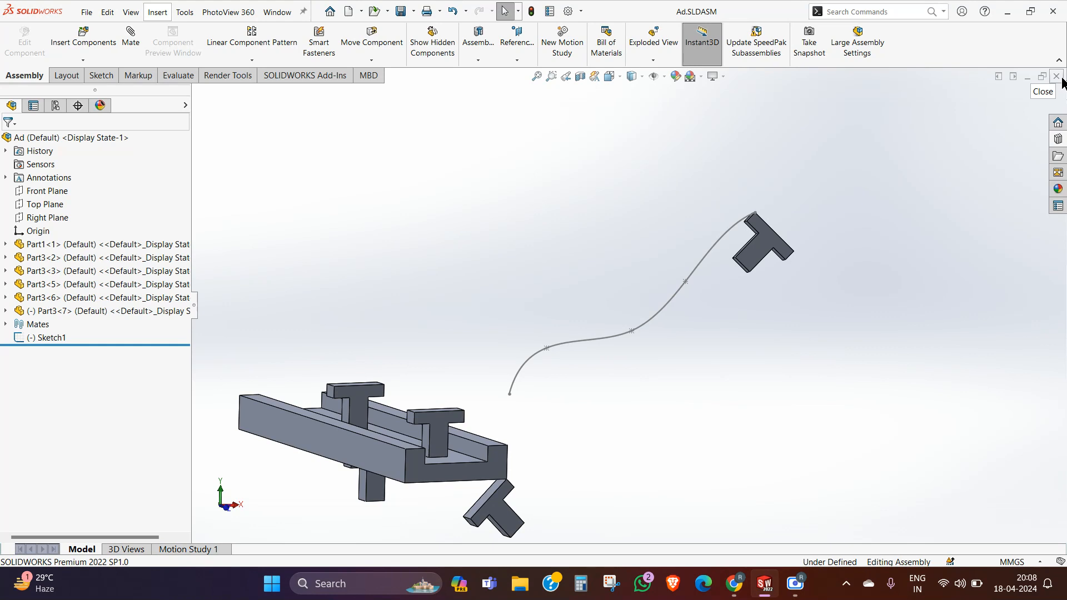
{"action": "scroll", "coordinate": [766, 214], "scroll_direction": "up", "scroll_amount": 10}
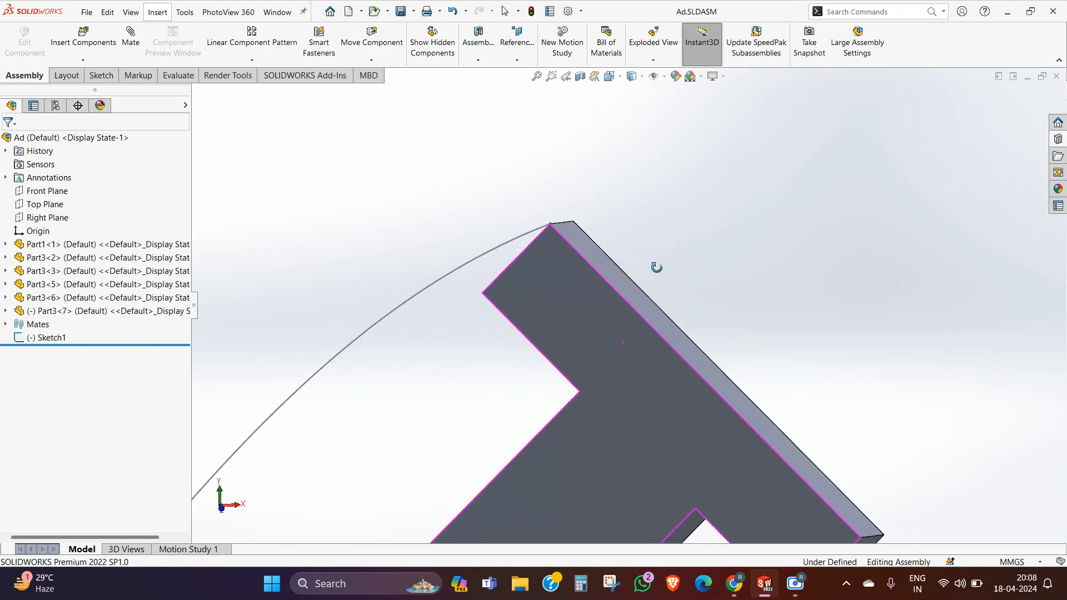
{"action": "middle_click_drag", "start_coordinate": [622, 307], "coordinate": [700, 261]}
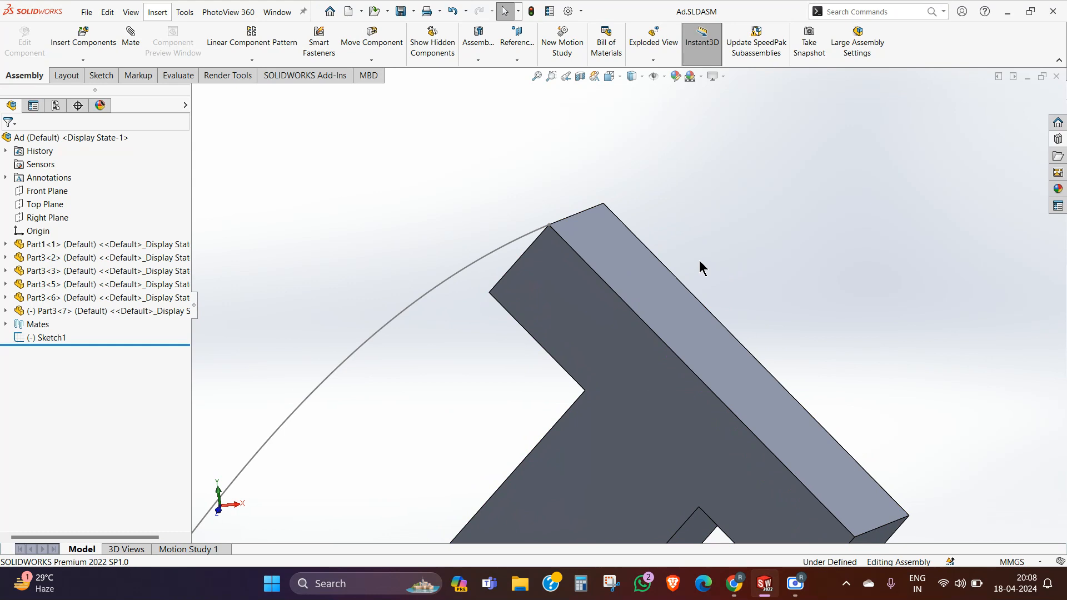
{"action": "scroll", "coordinate": [650, 261], "scroll_direction": "down", "scroll_amount": 8}
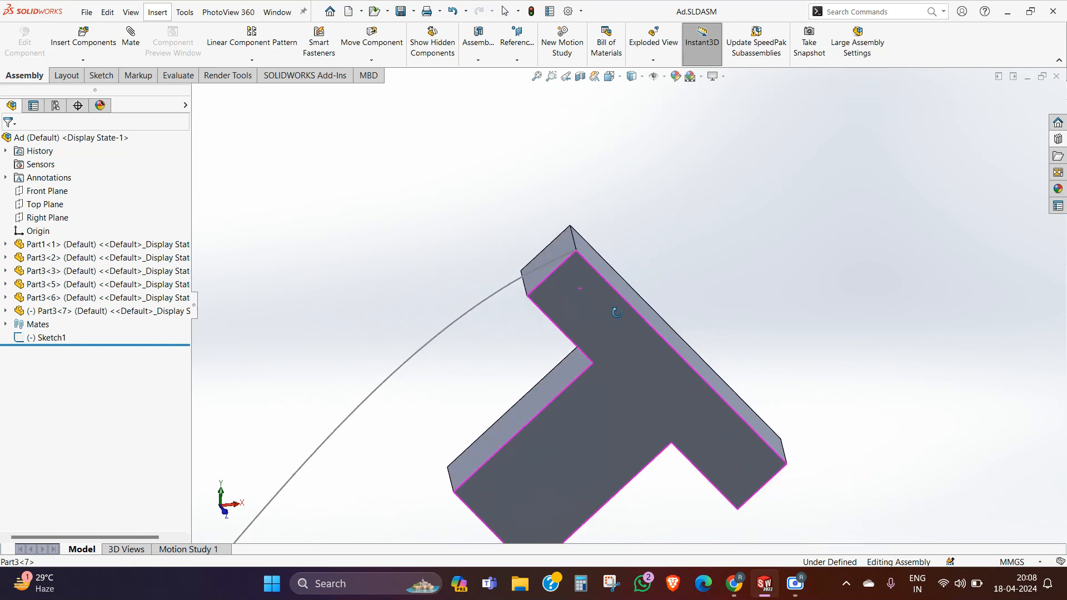
{"action": "middle_click_drag", "start_coordinate": [547, 353], "coordinate": [467, 398]}
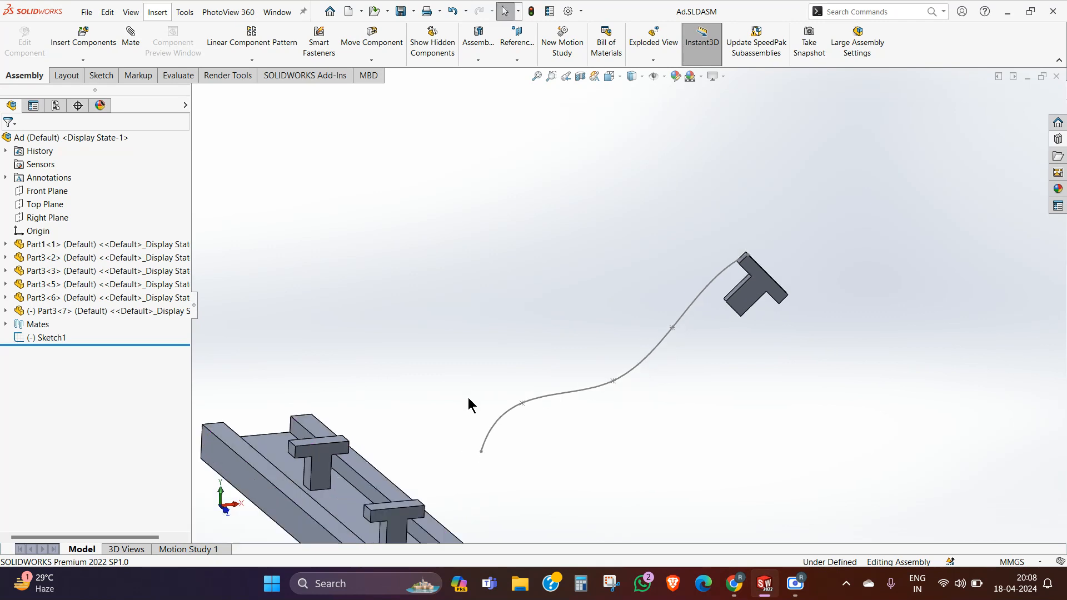
{"action": "left_click", "coordinate": [795, 589]}
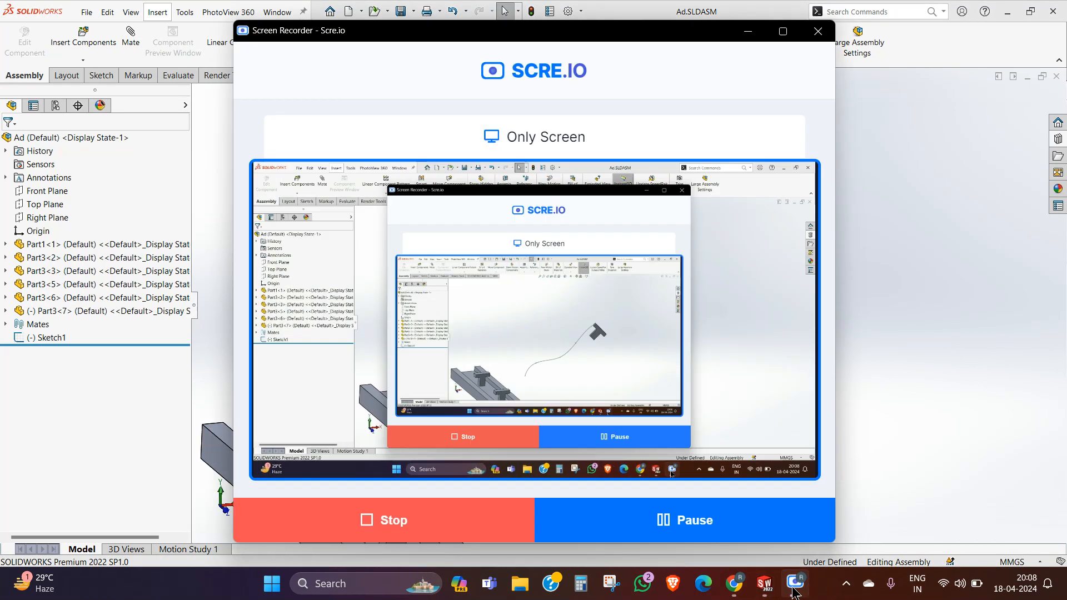